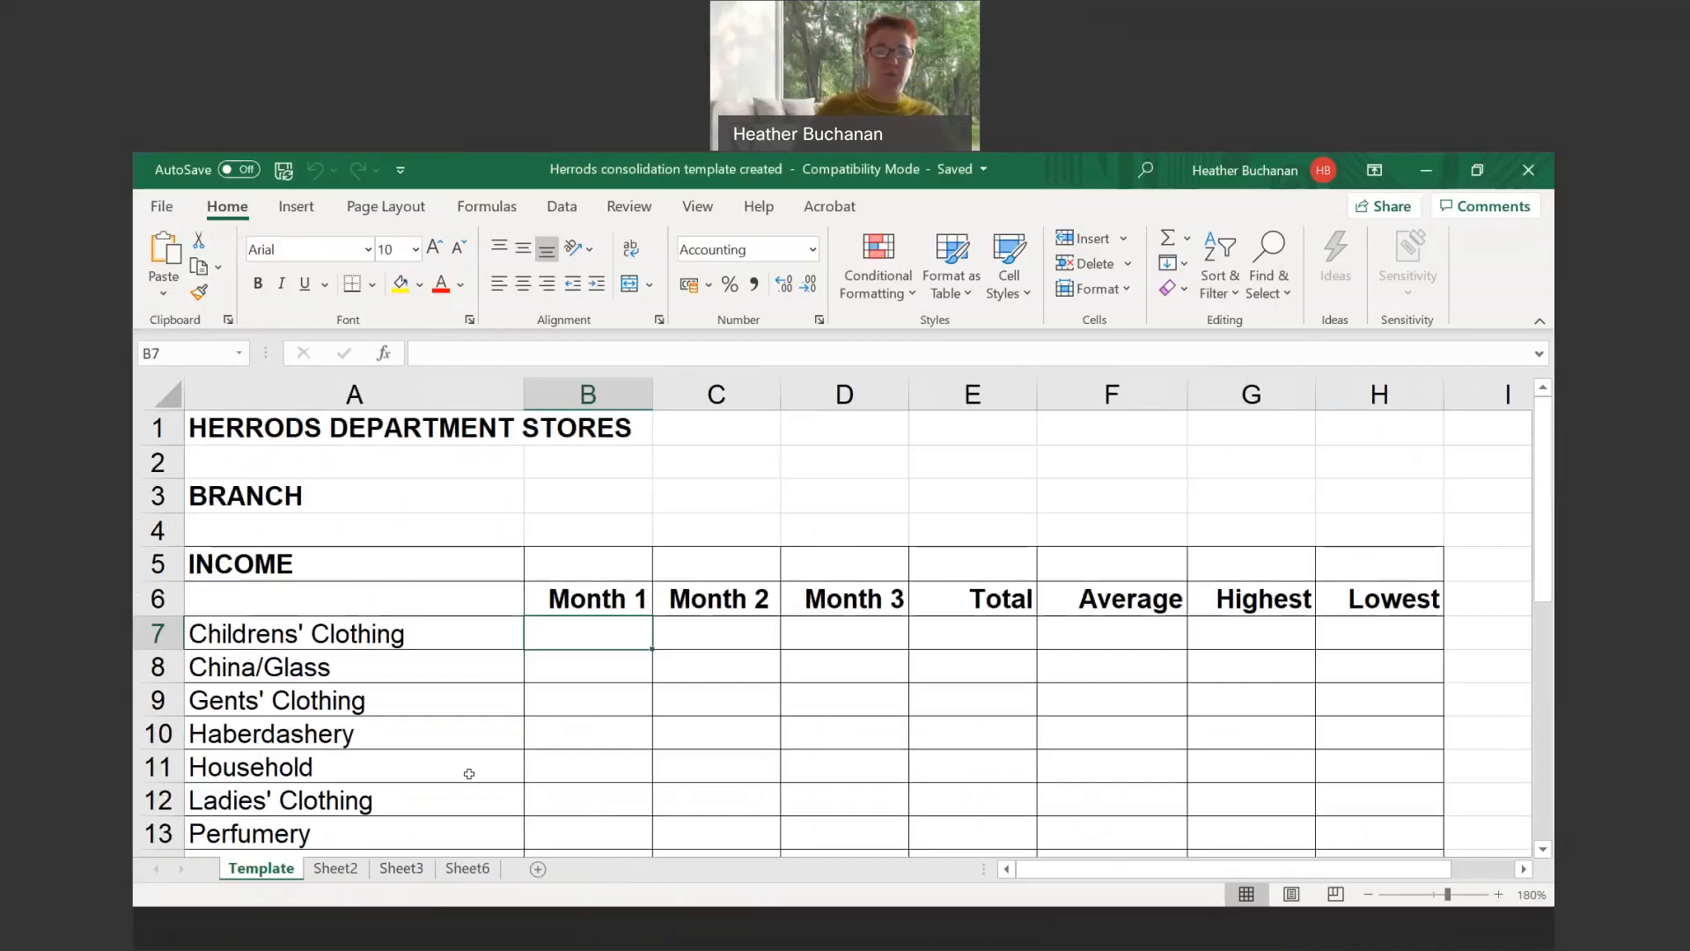
Examine the Template sheet's layout, covering the income and expenditure categories, month and summary columns, total rows and profit row
scroll(368, 667, "down", 2)
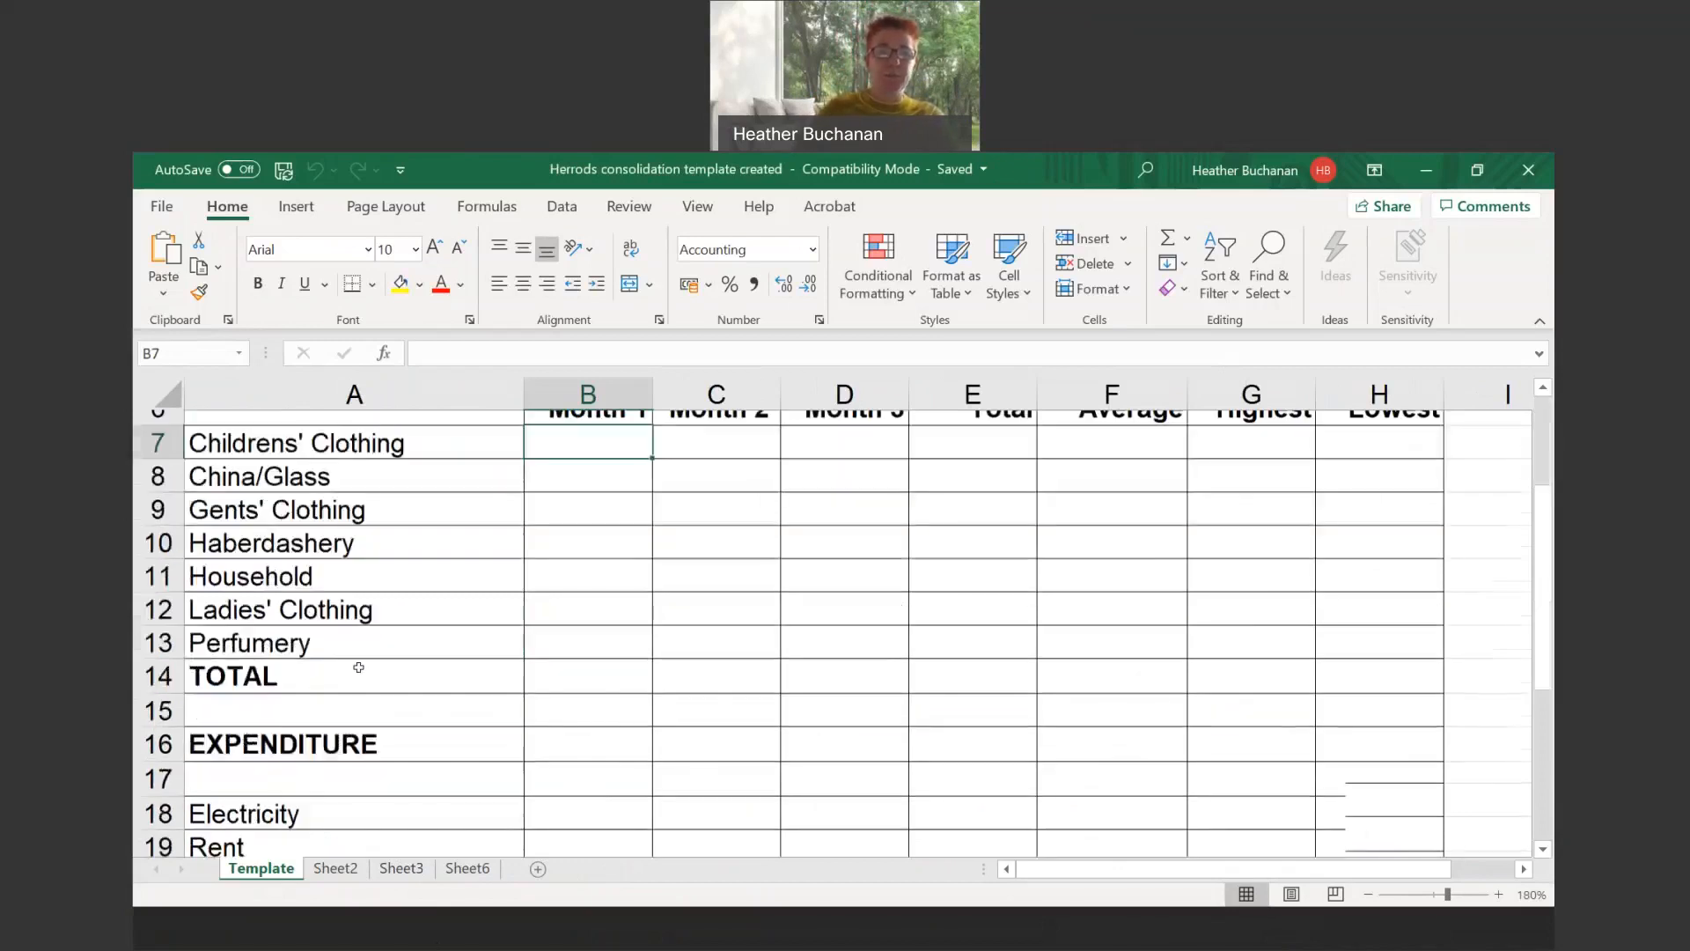
scroll(386, 791, "down", 2)
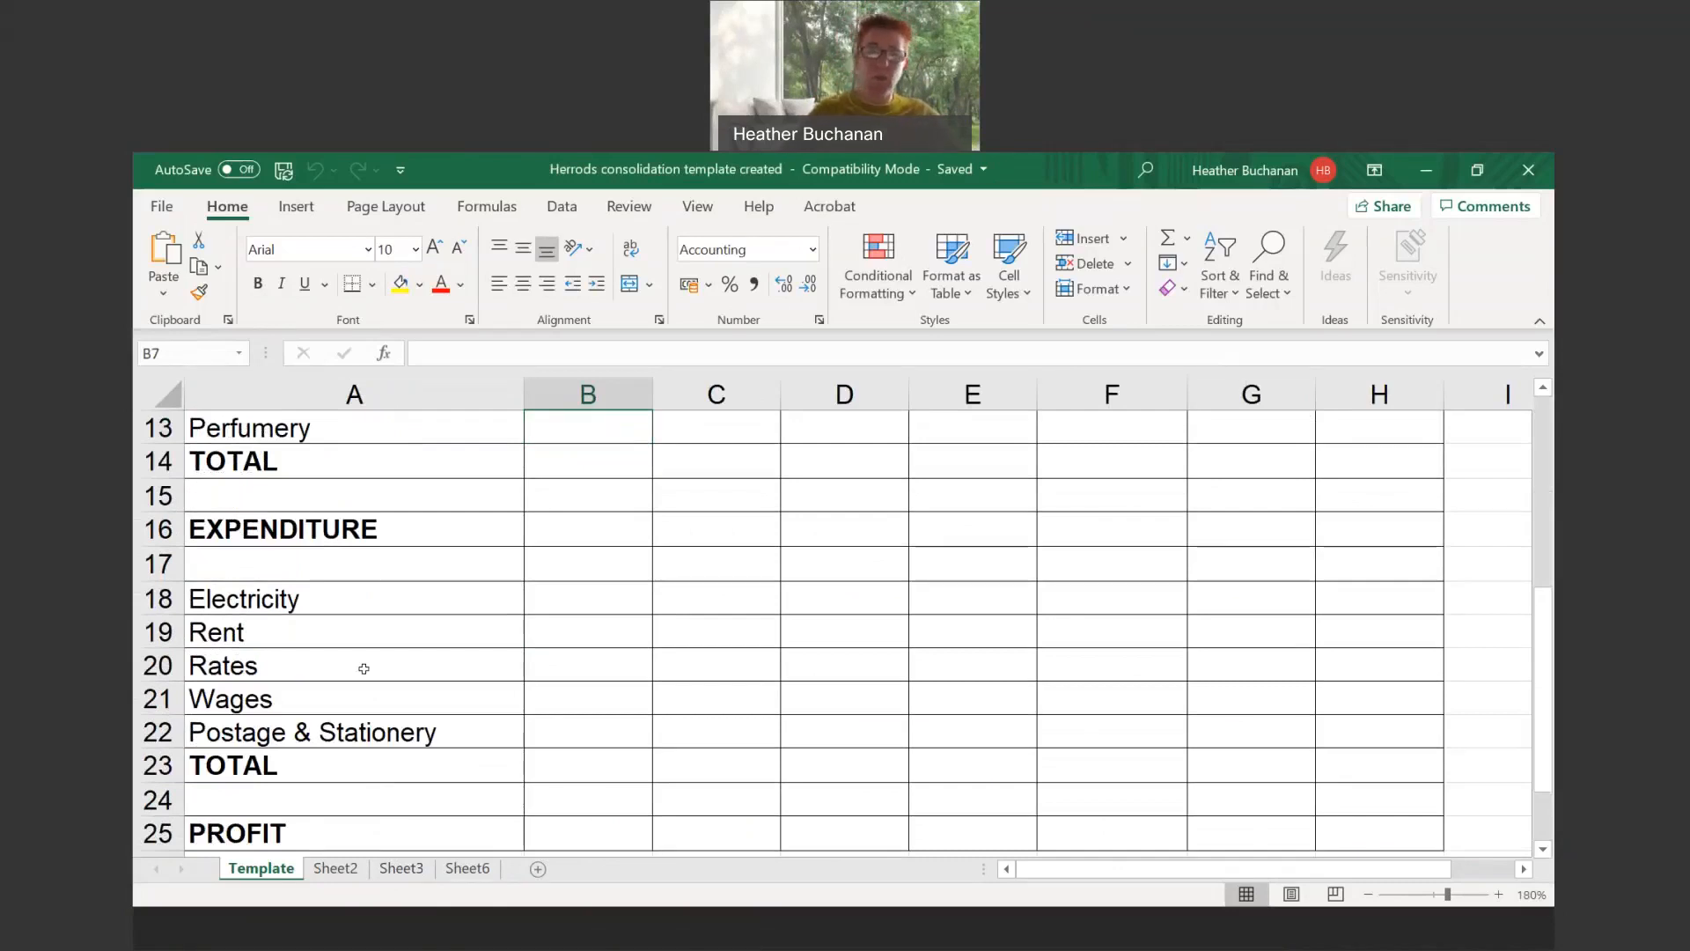
scroll(422, 669, "up", 4)
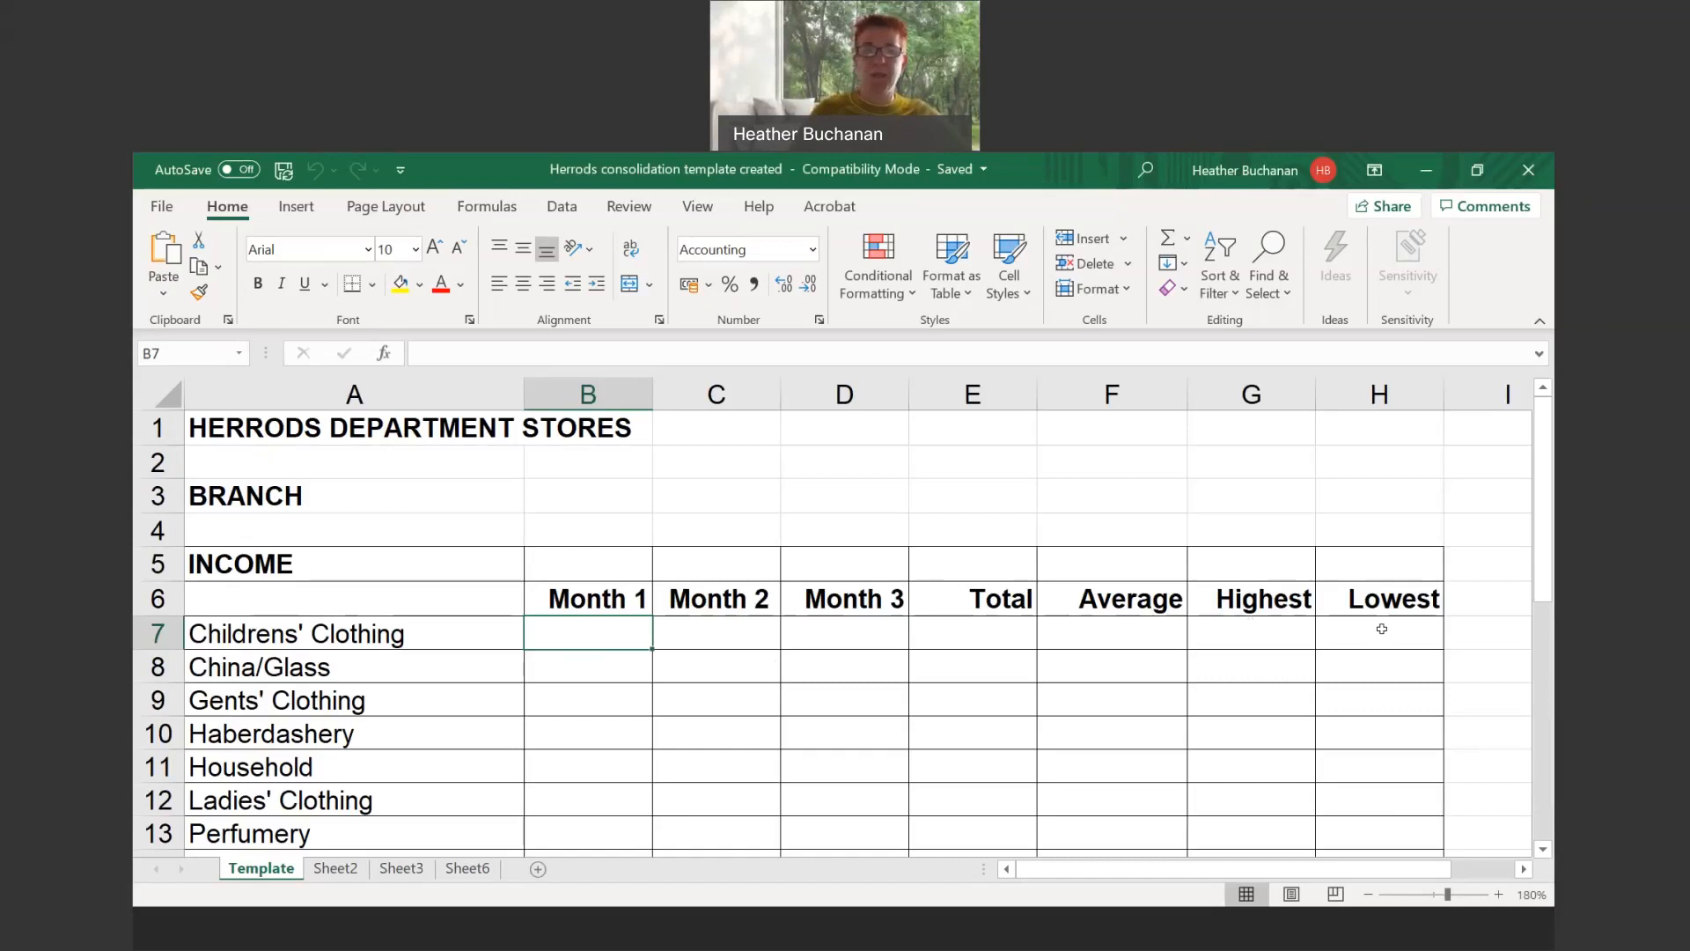
scroll(1382, 629, "down", 1)
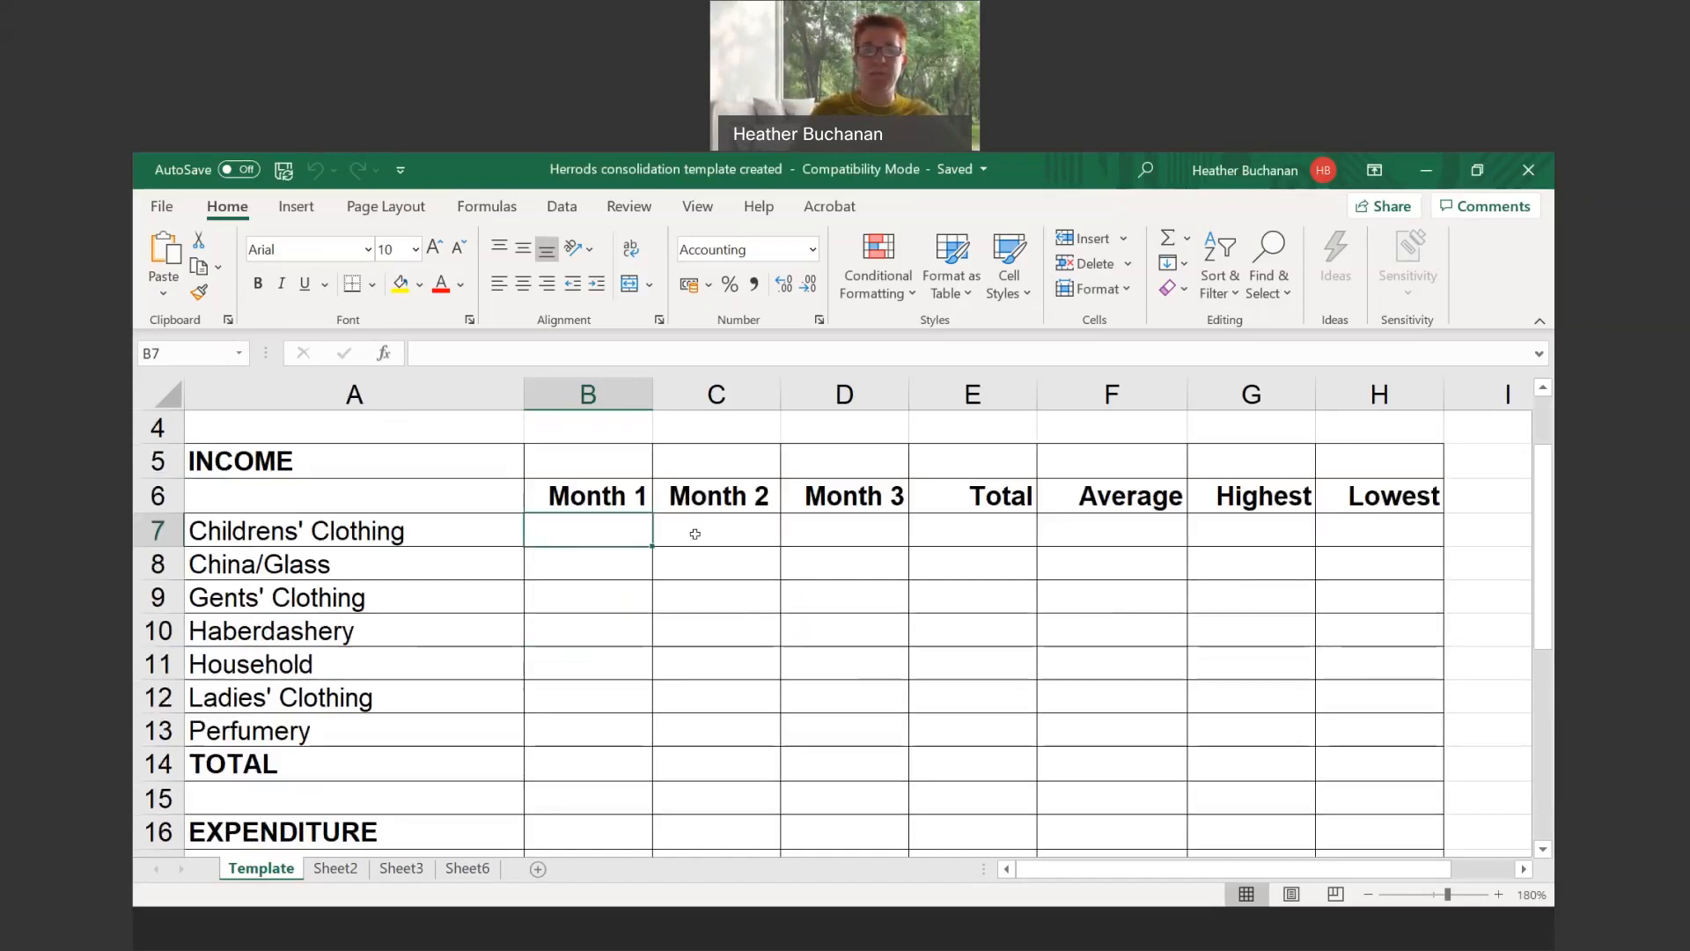
scroll(694, 533, "down", 2)
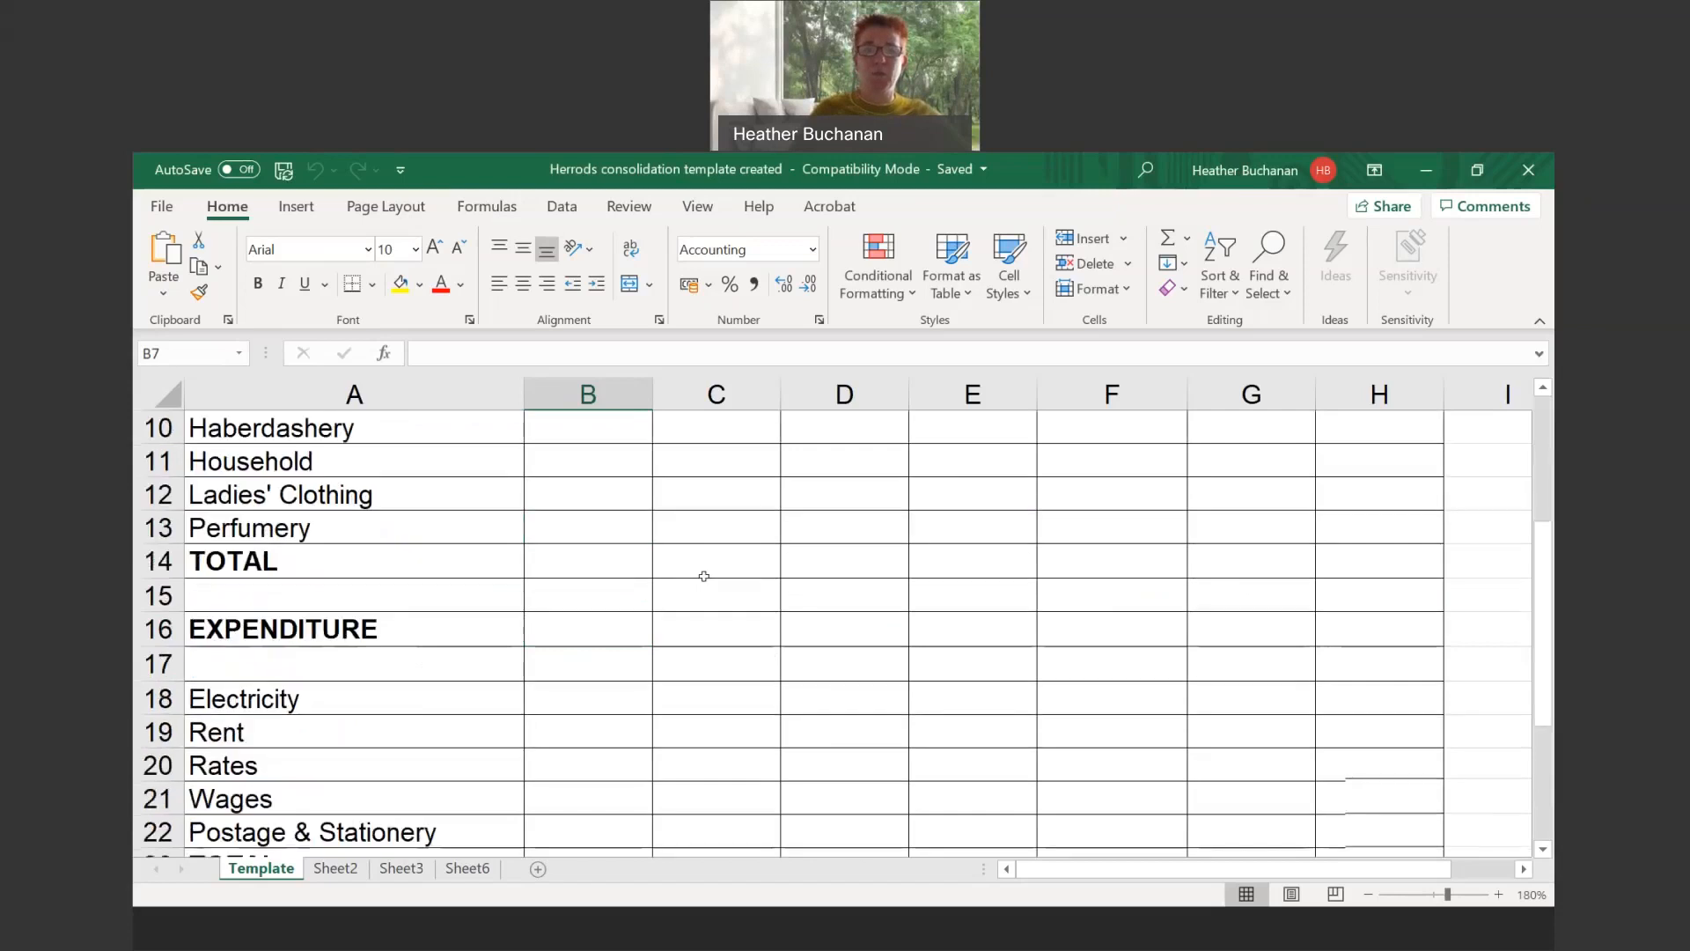
scroll(704, 576, "down", 2)
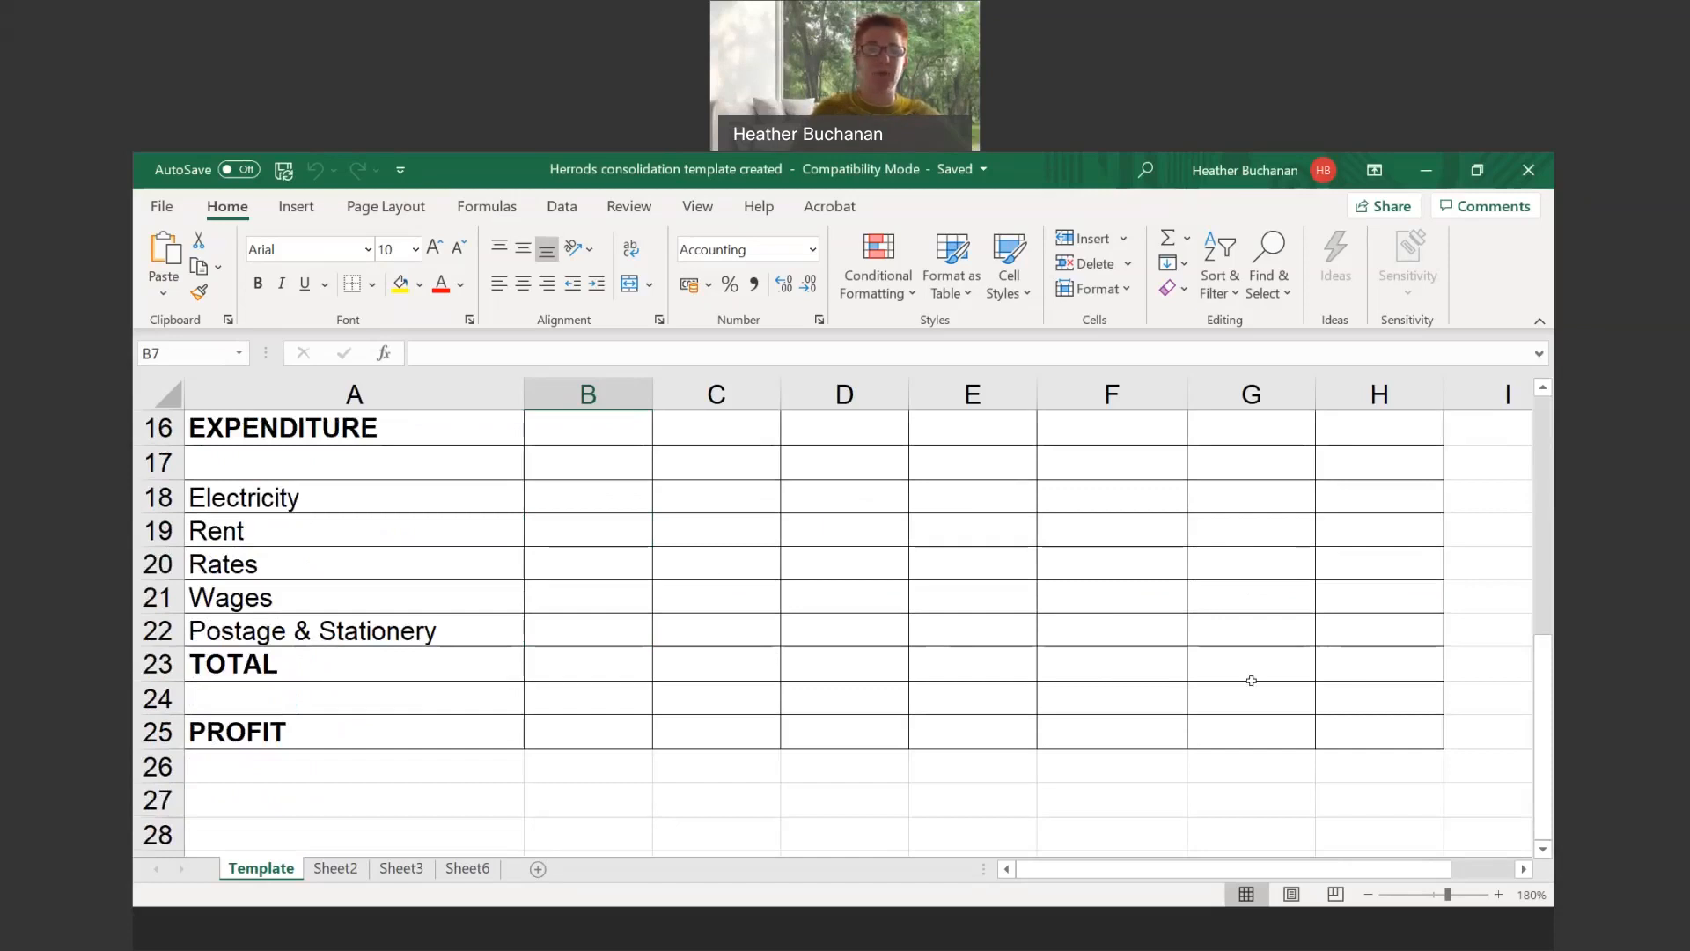
scroll(958, 731, "up", 3)
scroll(958, 731, "down", 3)
scroll(748, 762, "up", 2)
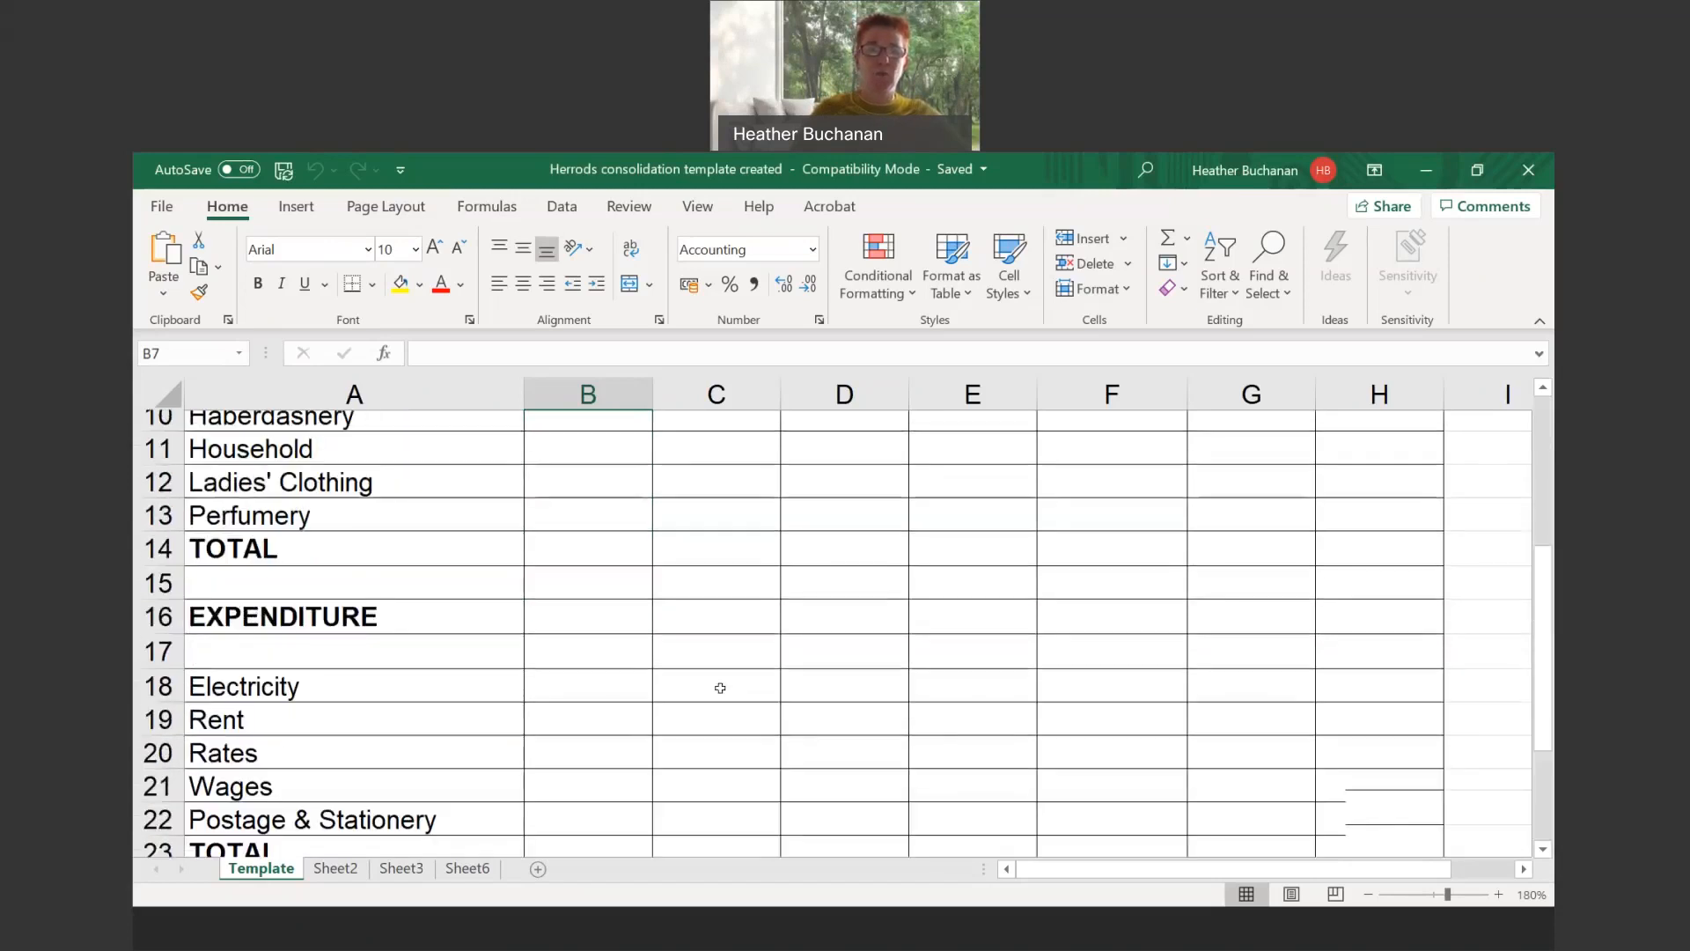
scroll(720, 687, "up", 1)
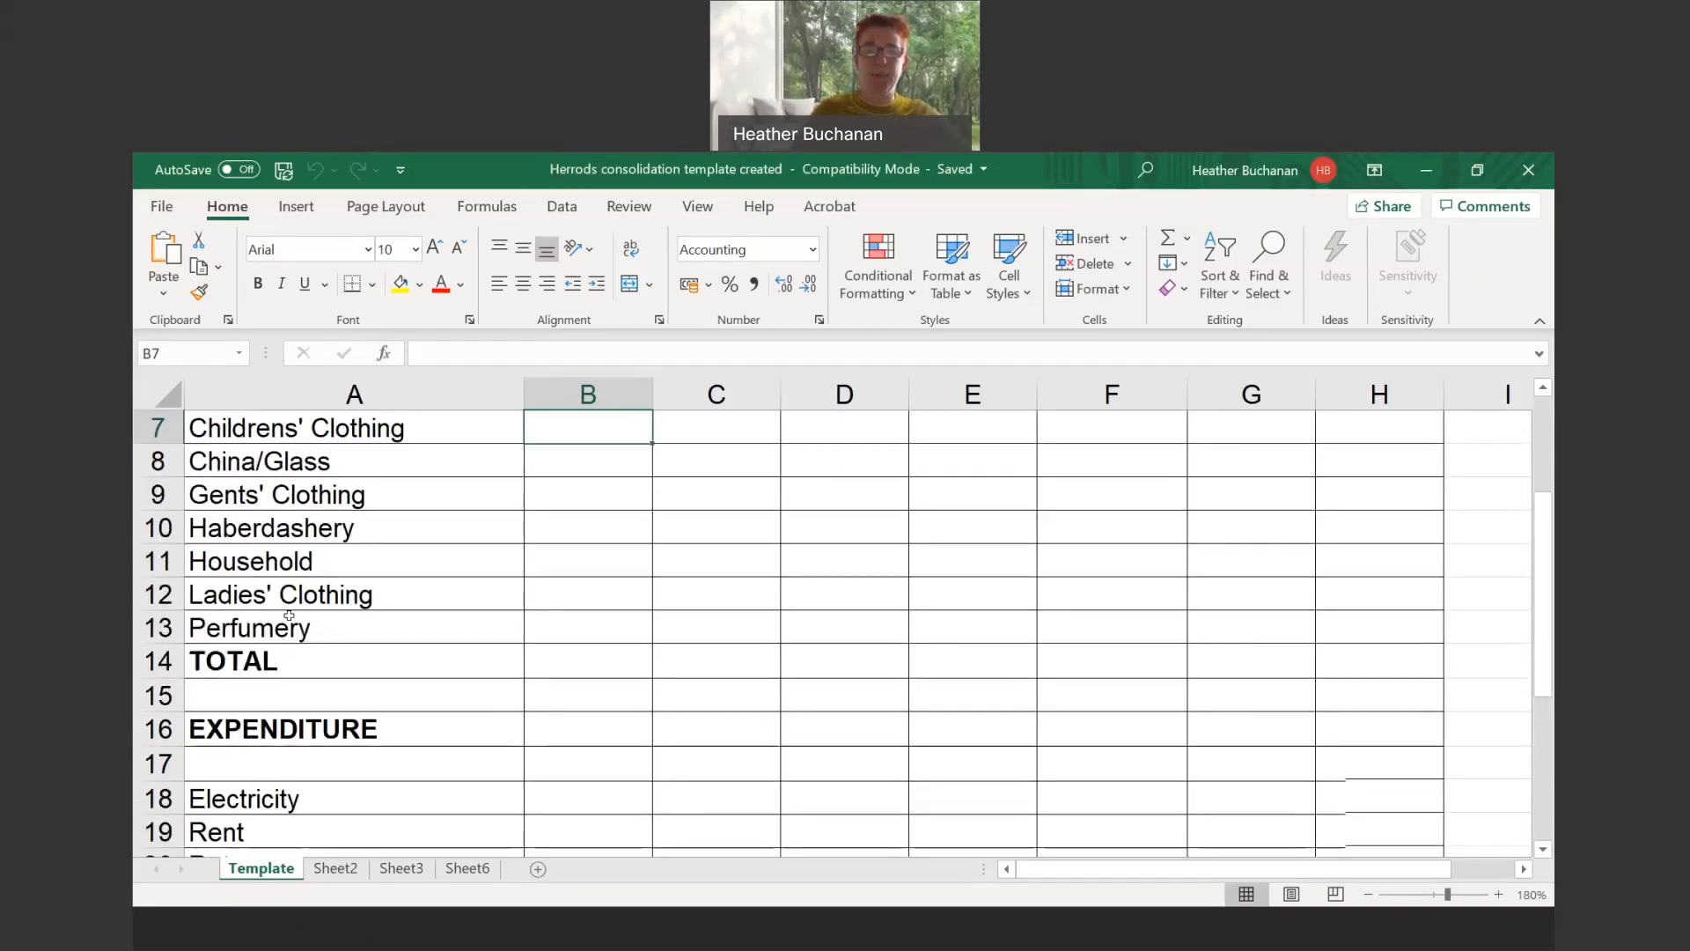
scroll(394, 612, "down", 2)
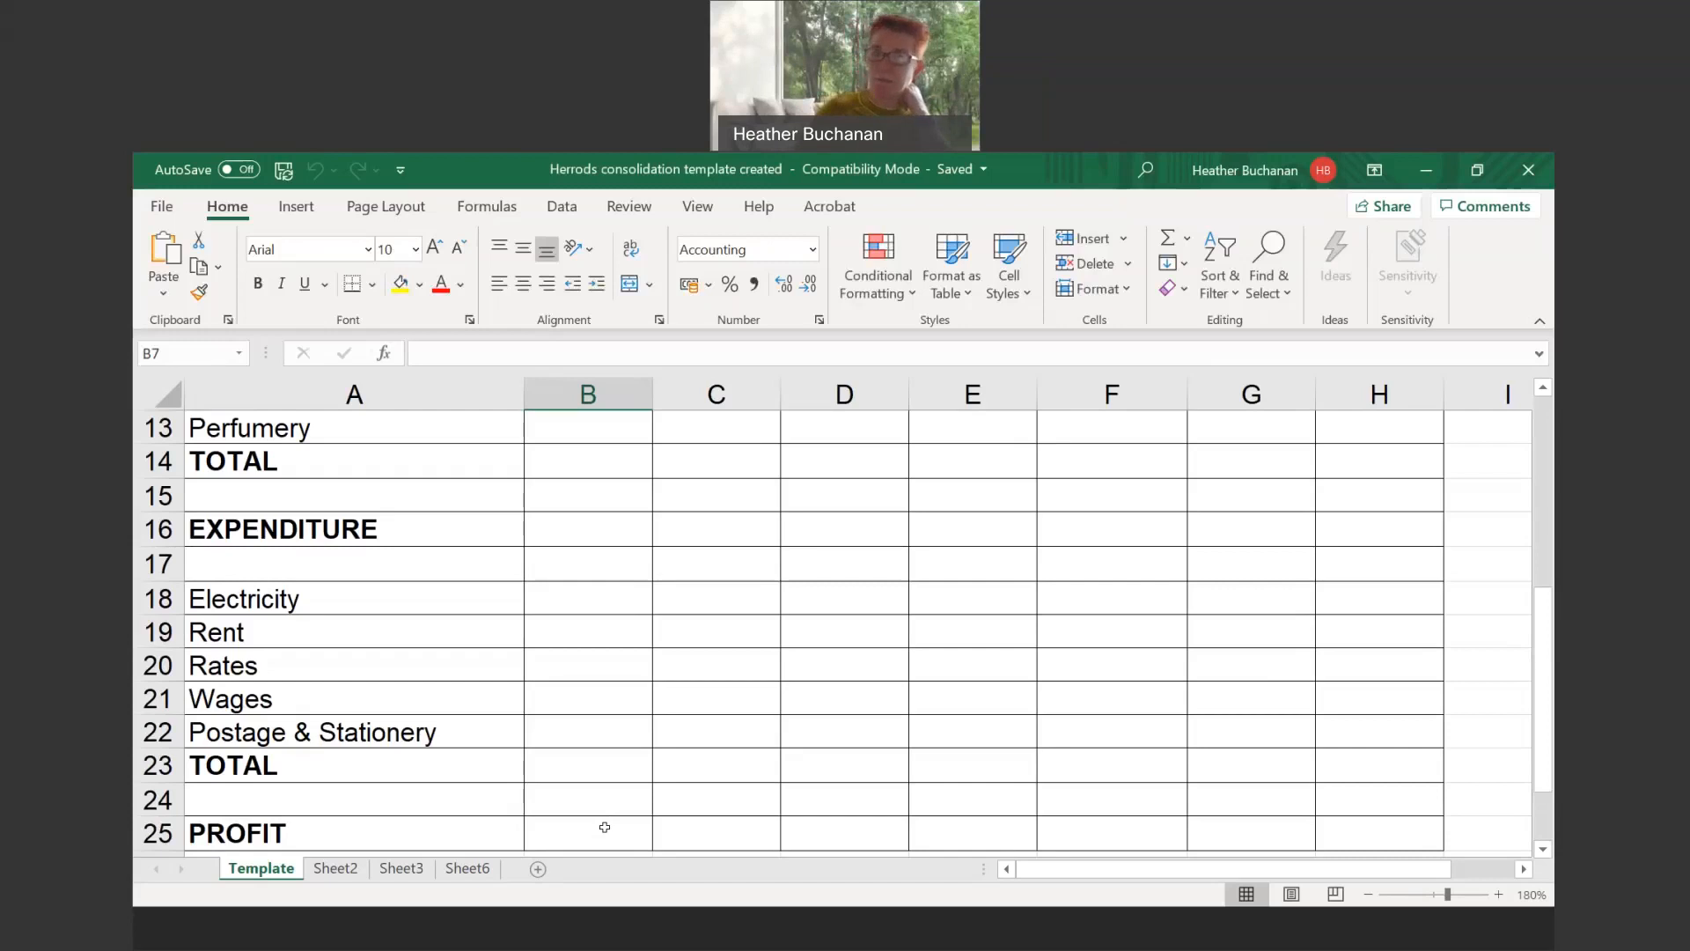
scroll(604, 828, "up", 2)
scroll(668, 824, "up", 2)
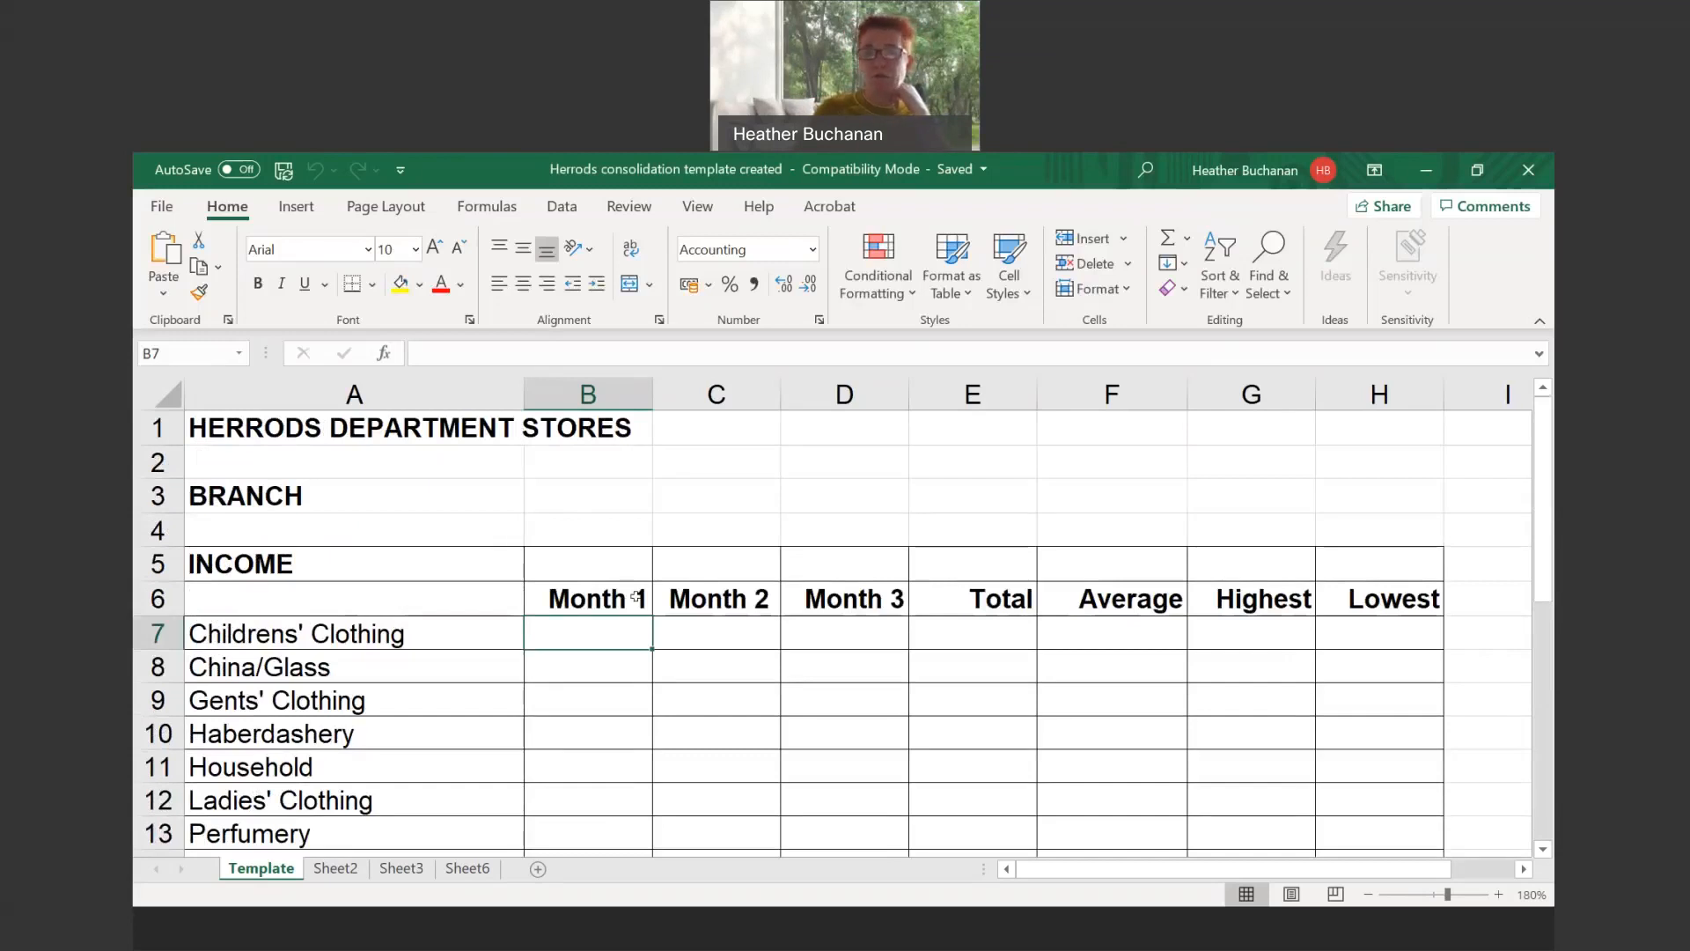
scroll(881, 599, "down", 1)
scroll(1123, 598, "down", 4)
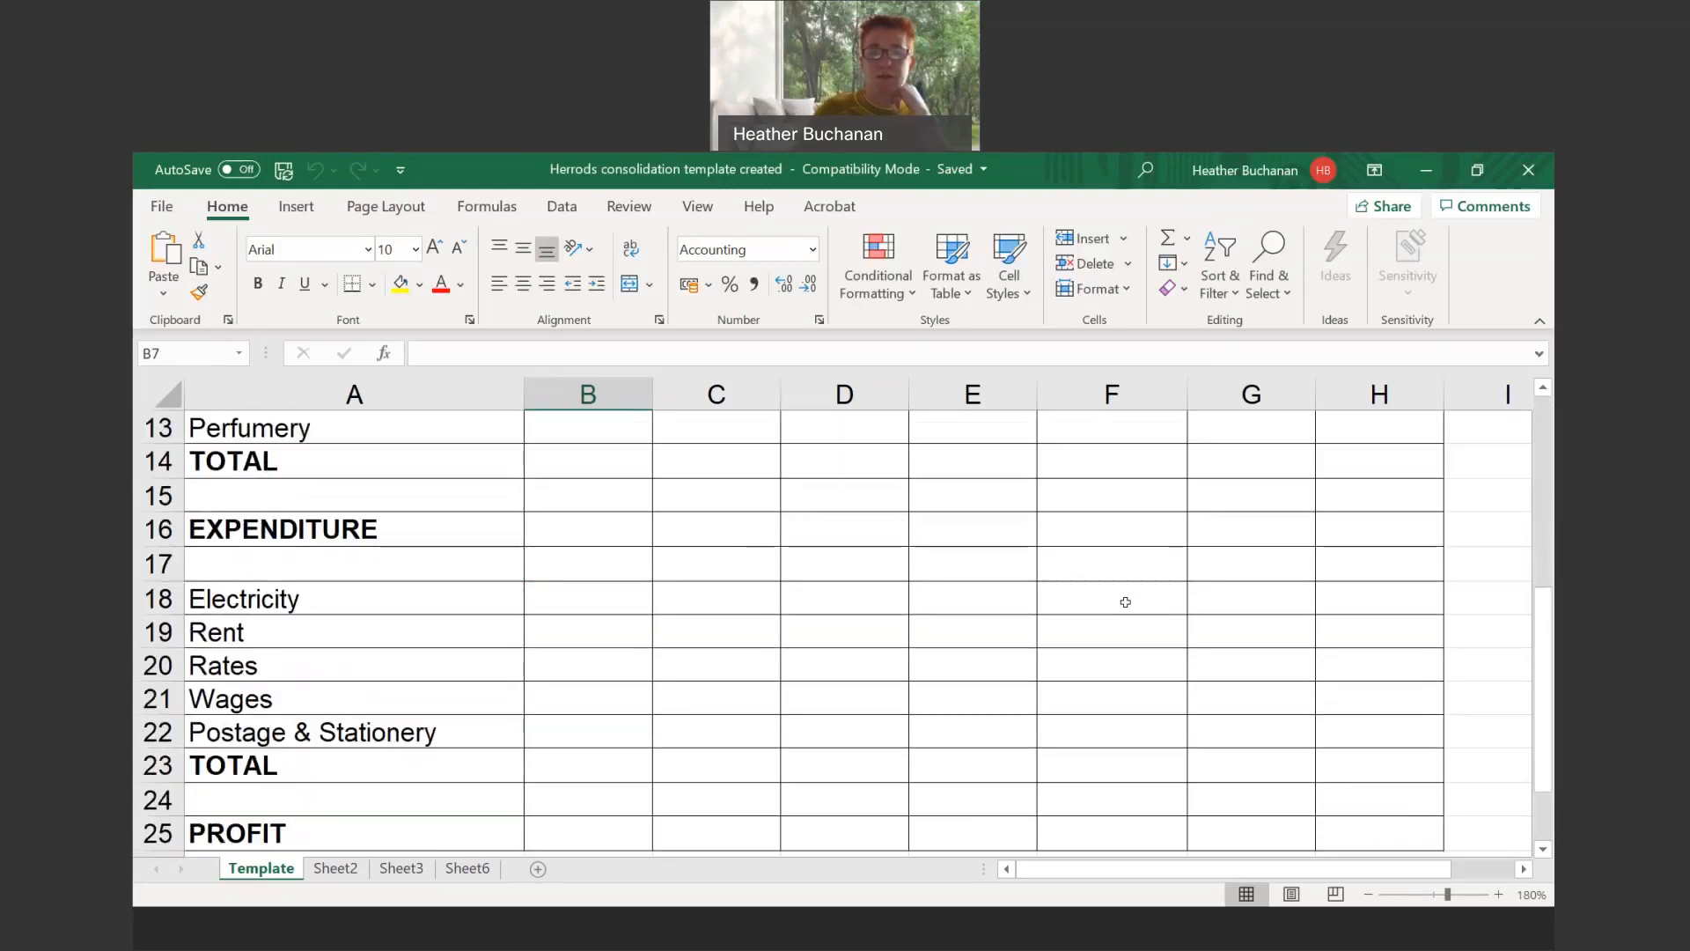
scroll(1122, 597, "up", 5)
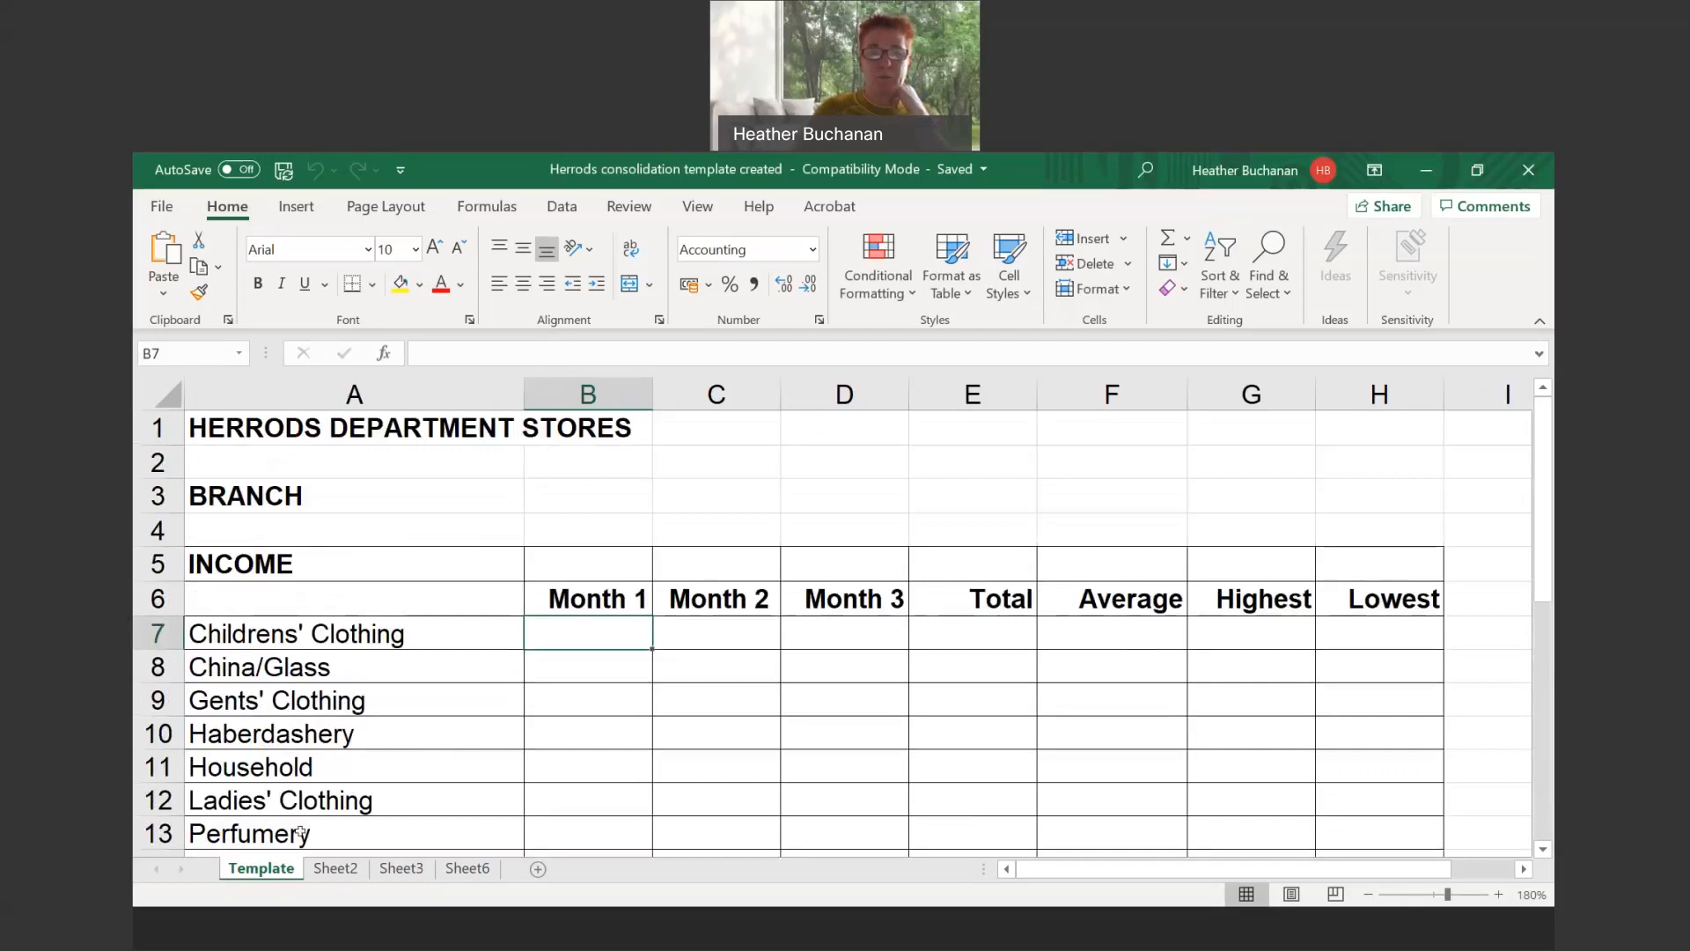
scroll(257, 766, "down", 1)
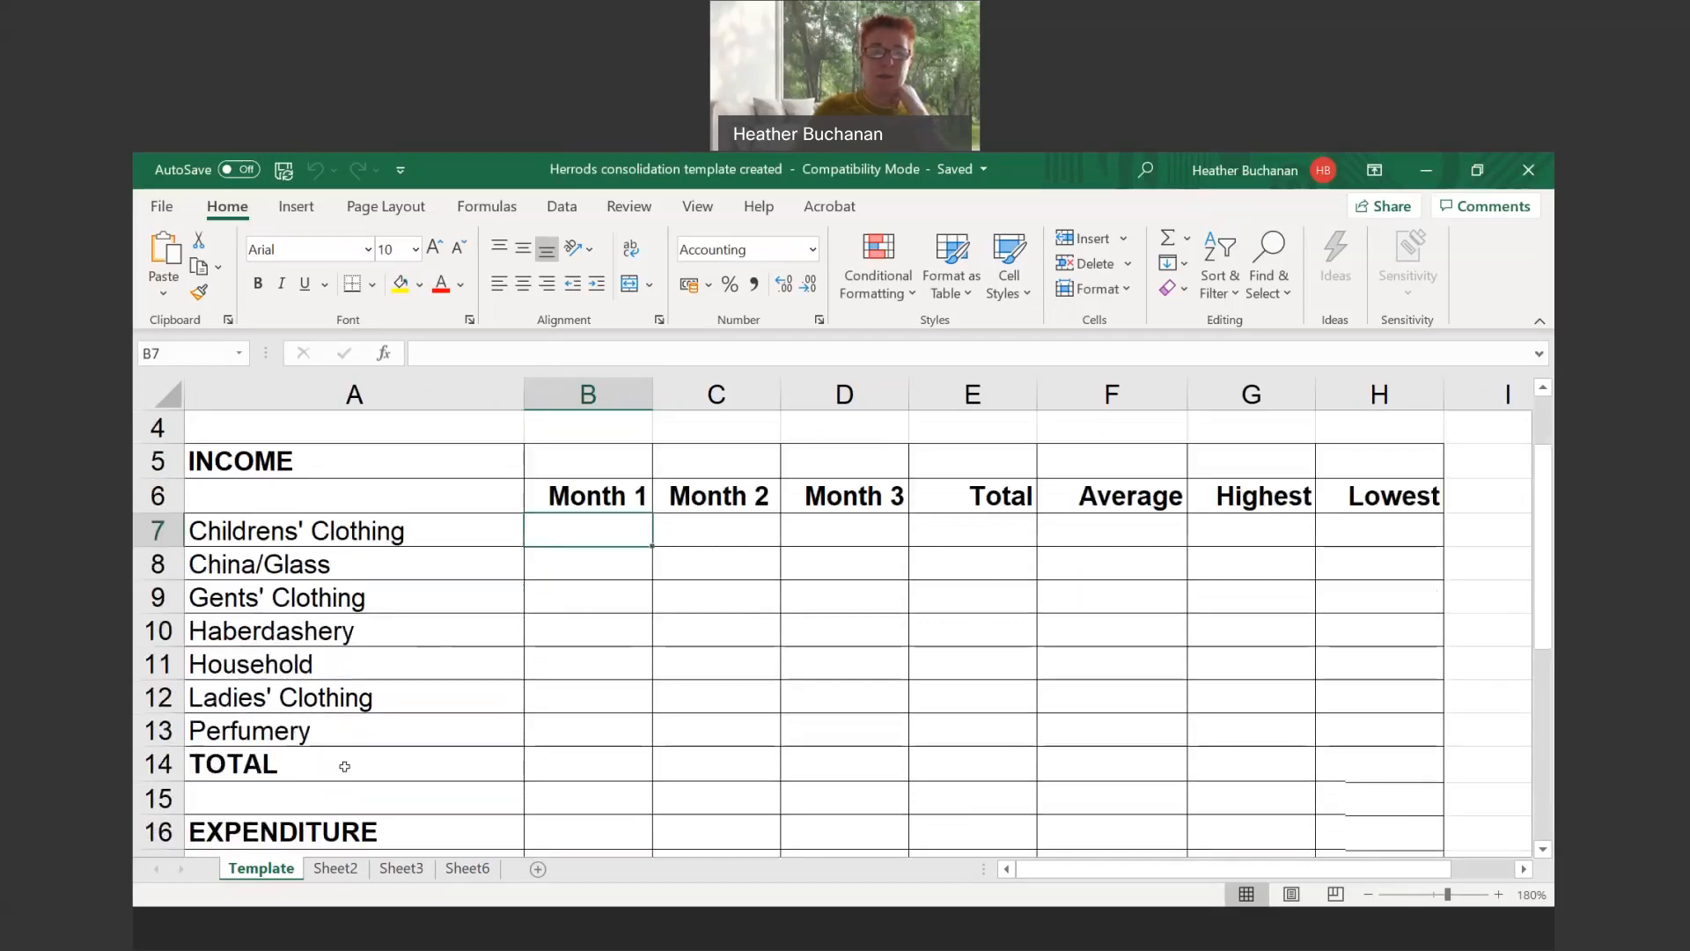
scroll(344, 766, "down", 2)
scroll(298, 780, "down", 1)
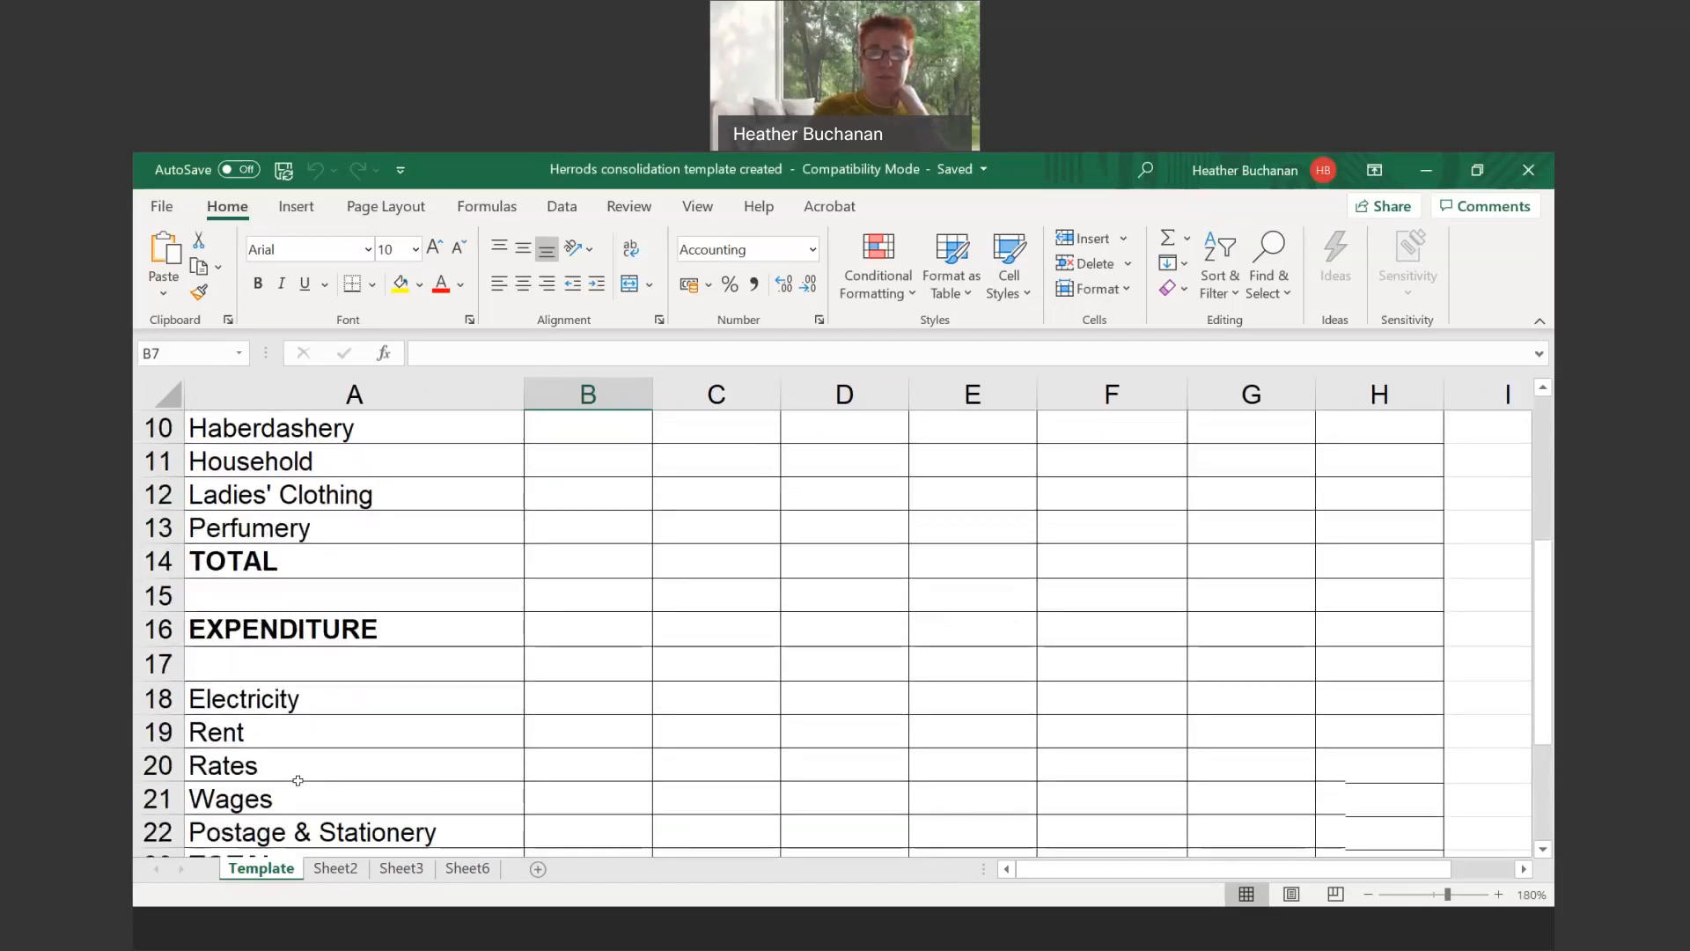
scroll(298, 780, "down", 1)
scroll(301, 775, "down", 1)
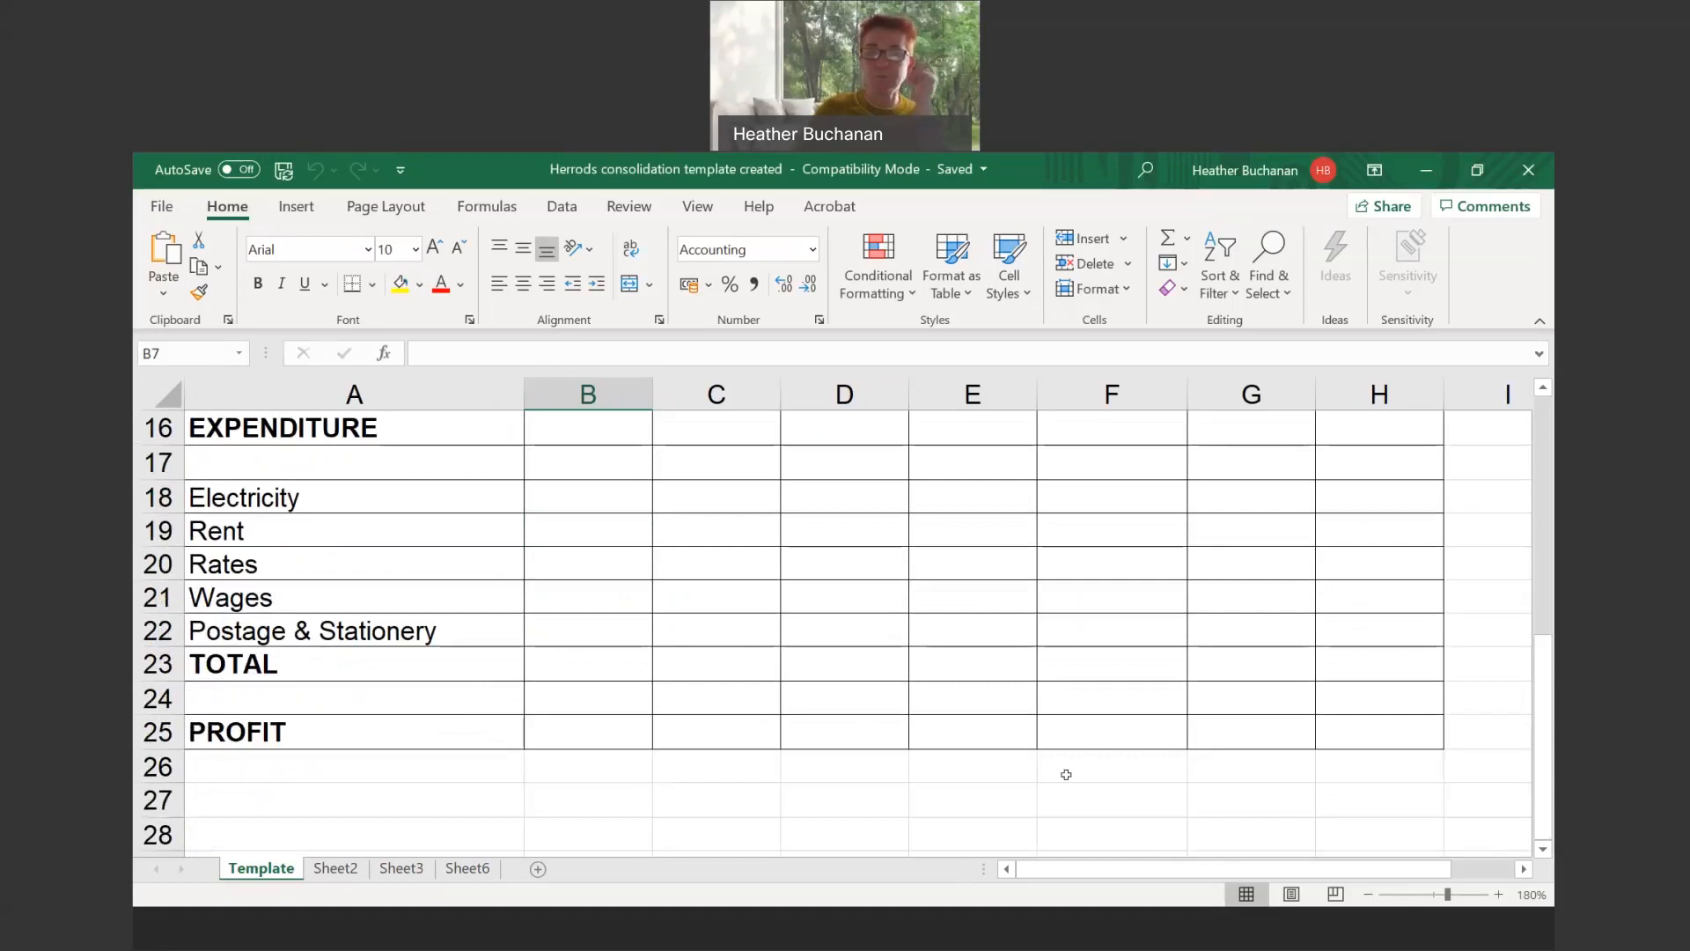
scroll(1064, 773, "up", 5)
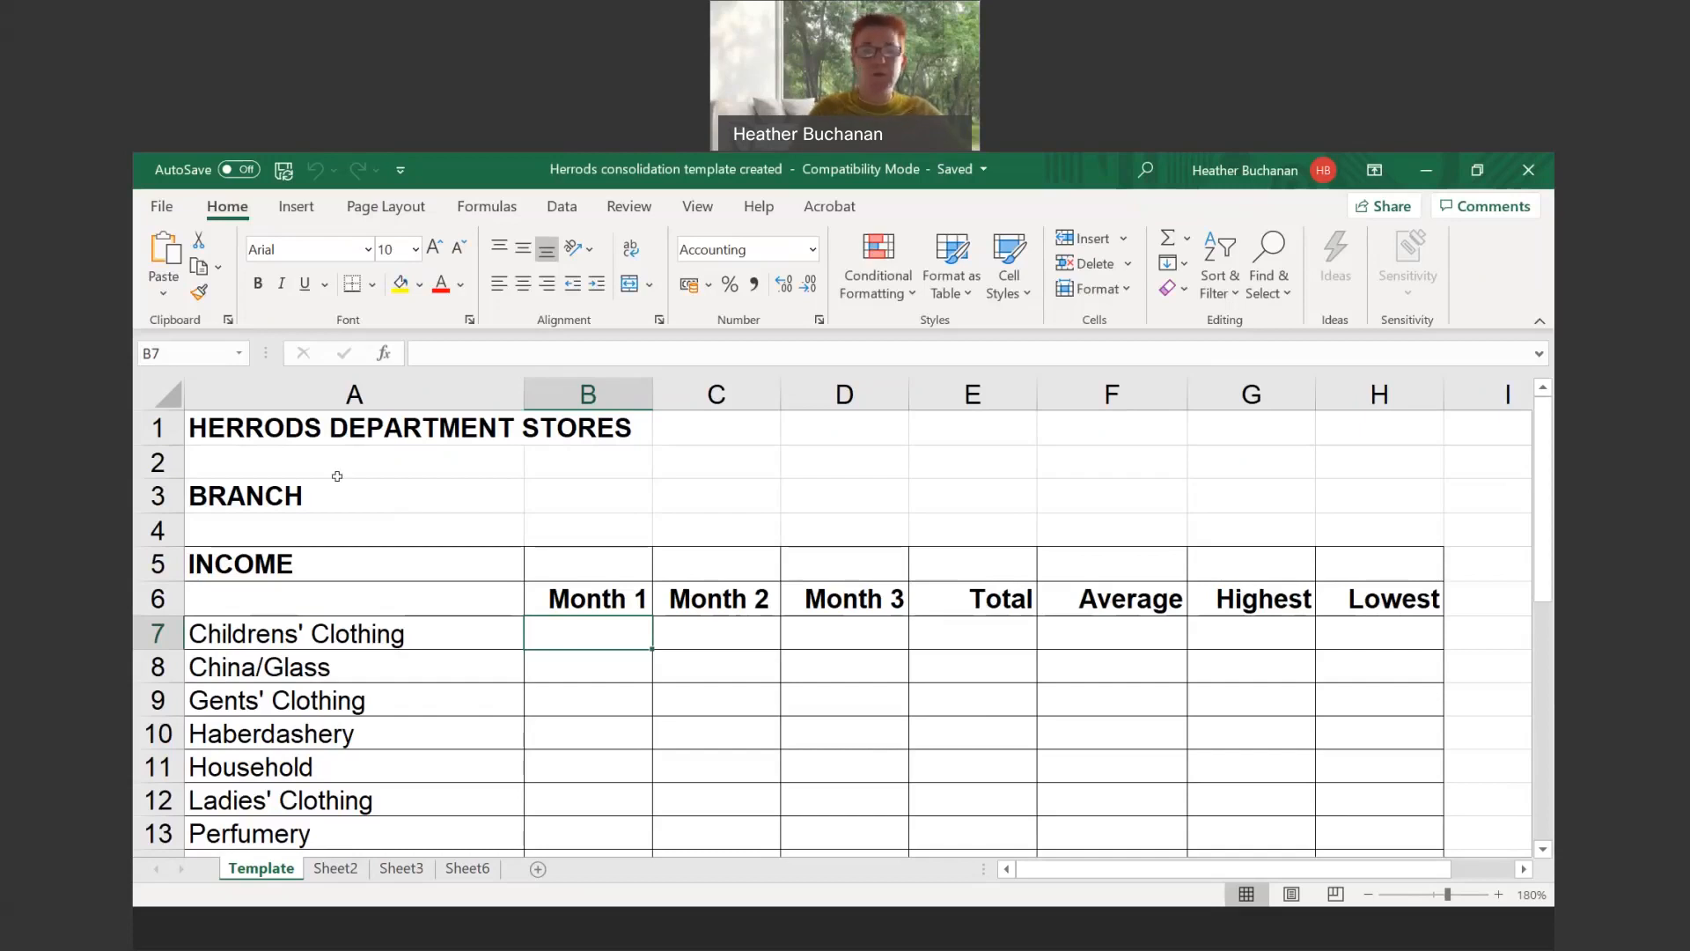
scroll(750, 621, "down", 3)
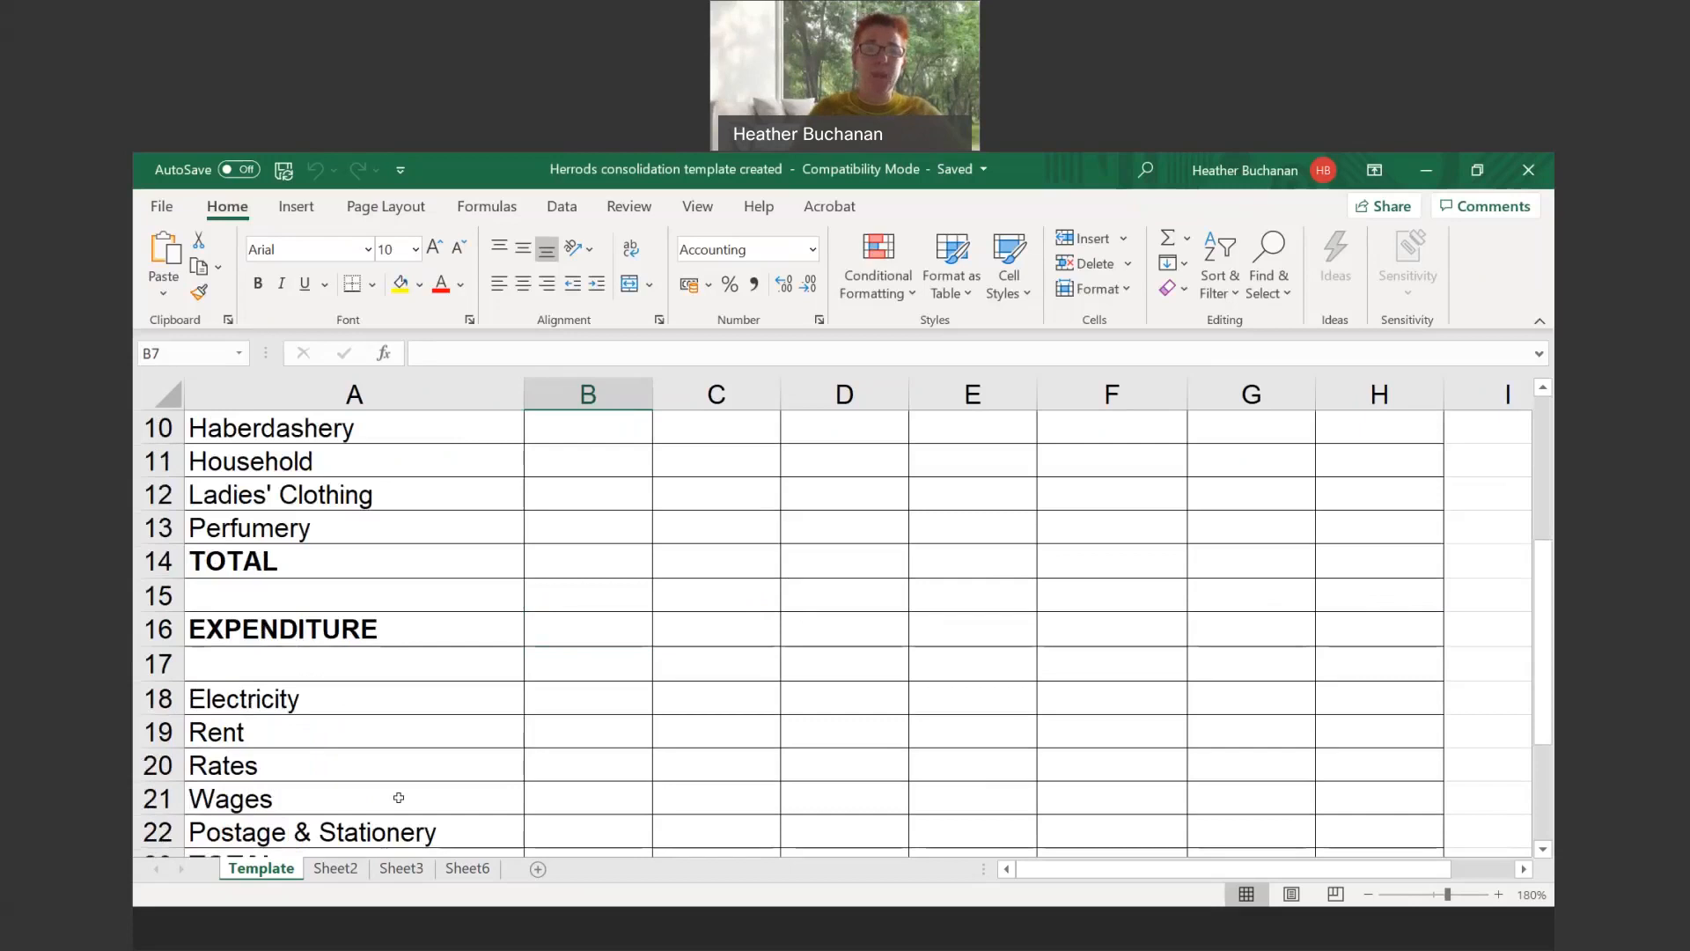
Look at Sheet2 and return to the beginning of the Template sheet
left_click(335, 869)
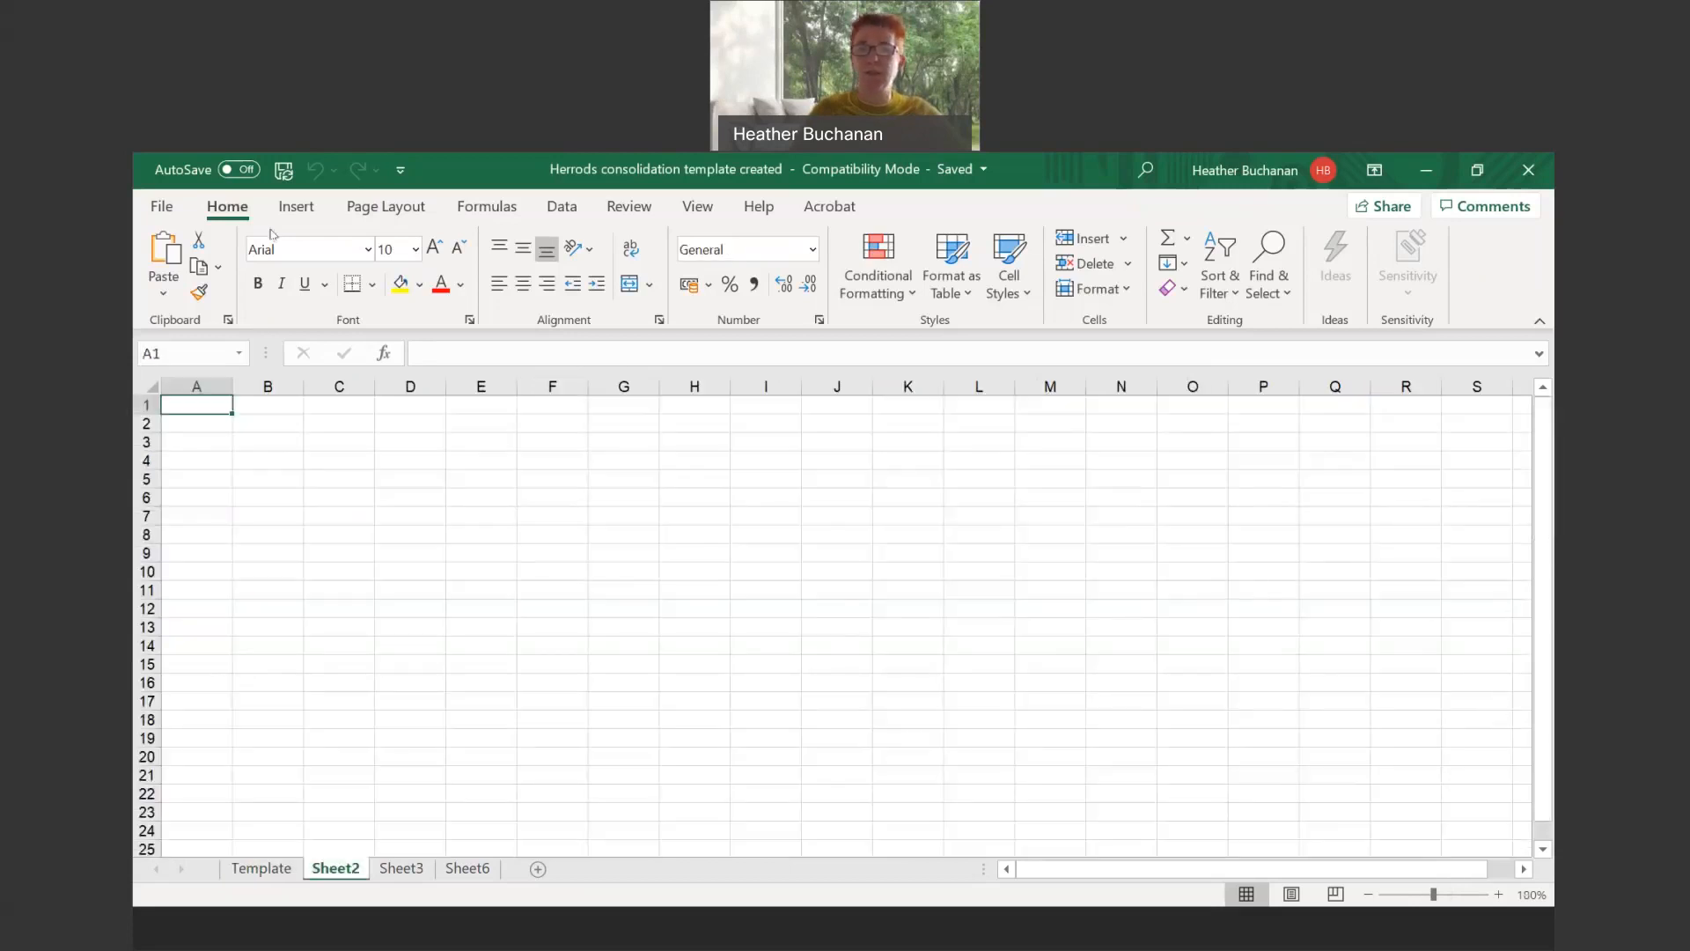
left_click(260, 409)
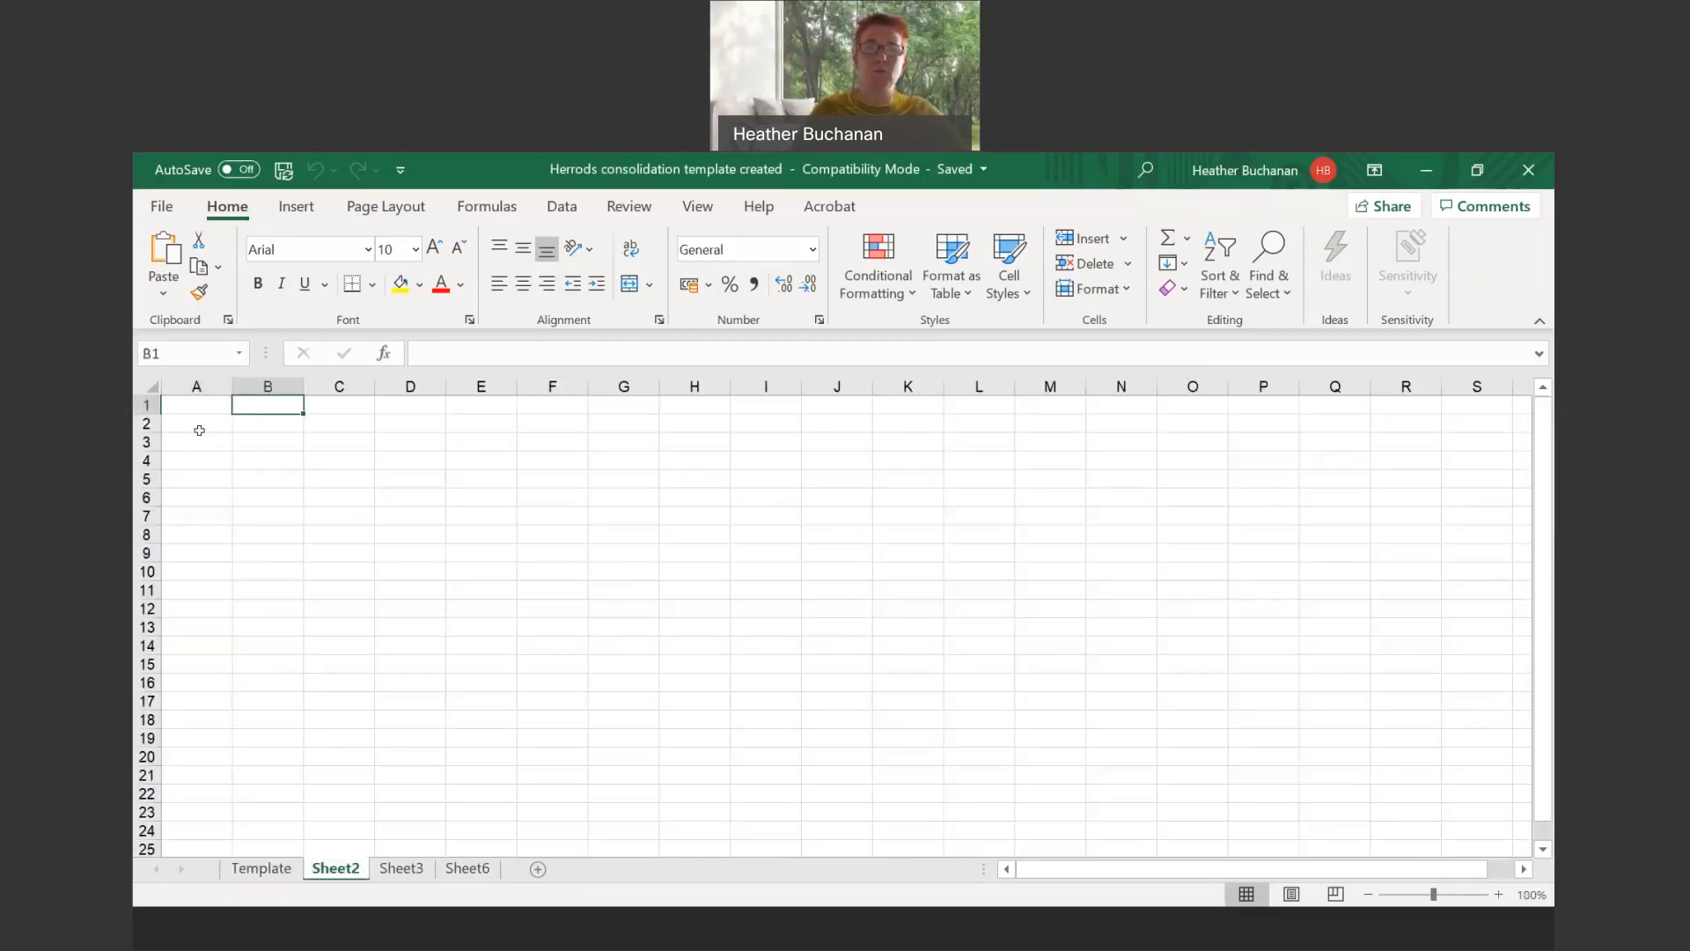
left_click(199, 428)
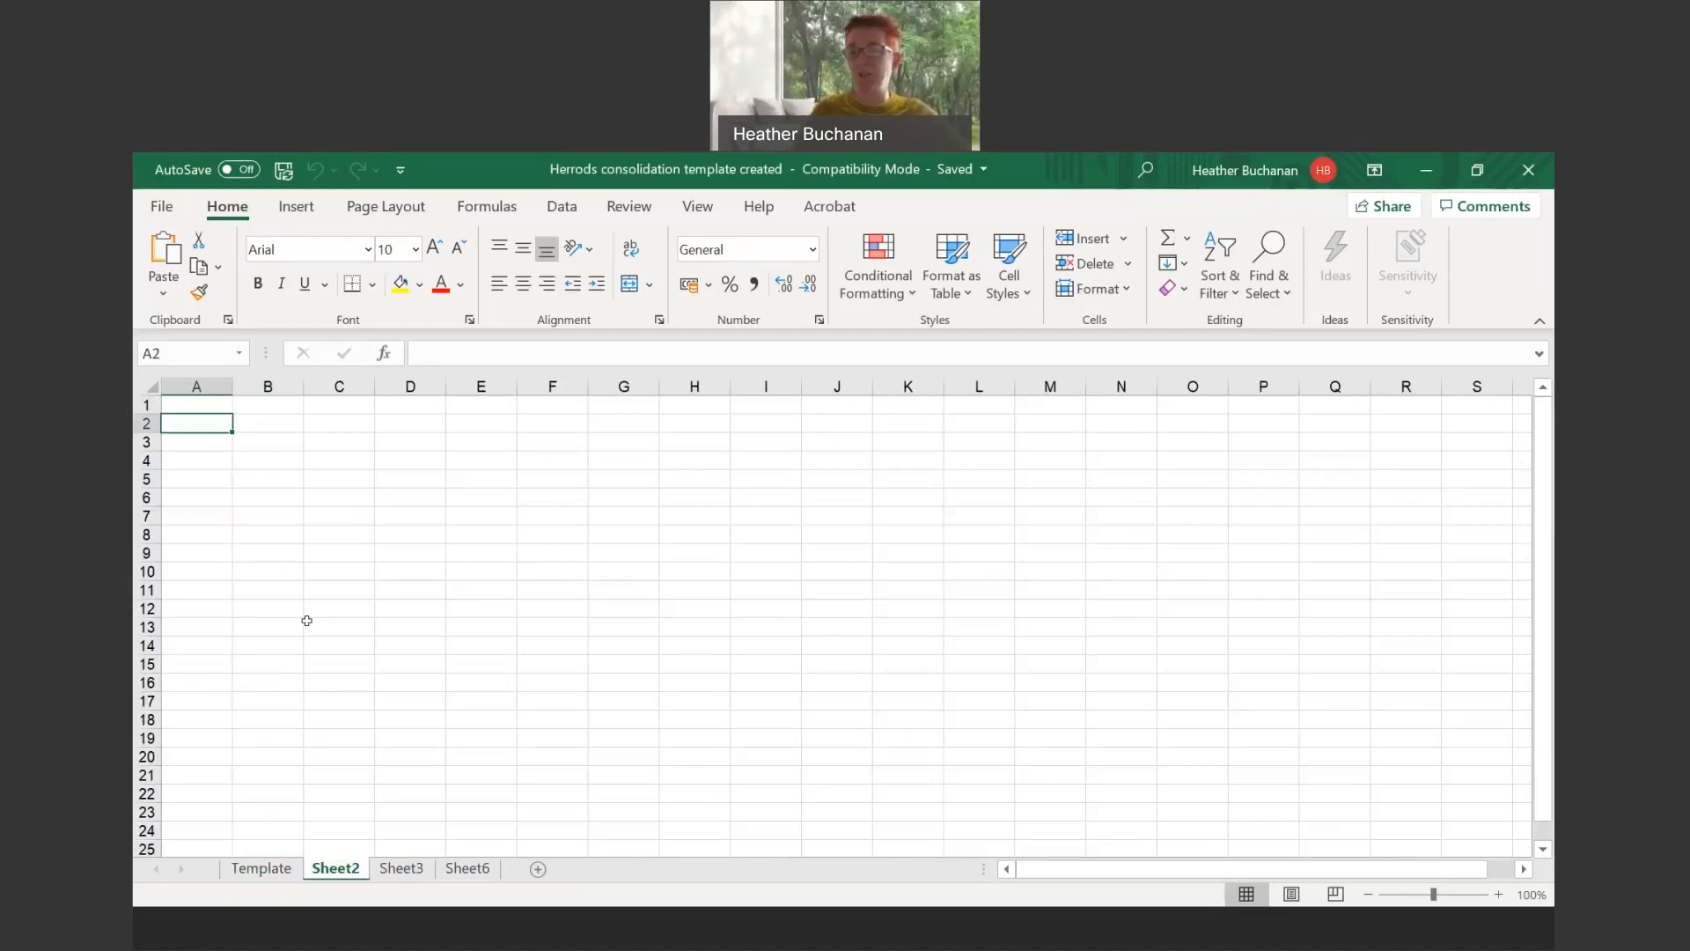
left_click(264, 869)
scroll(631, 642, "up", 3)
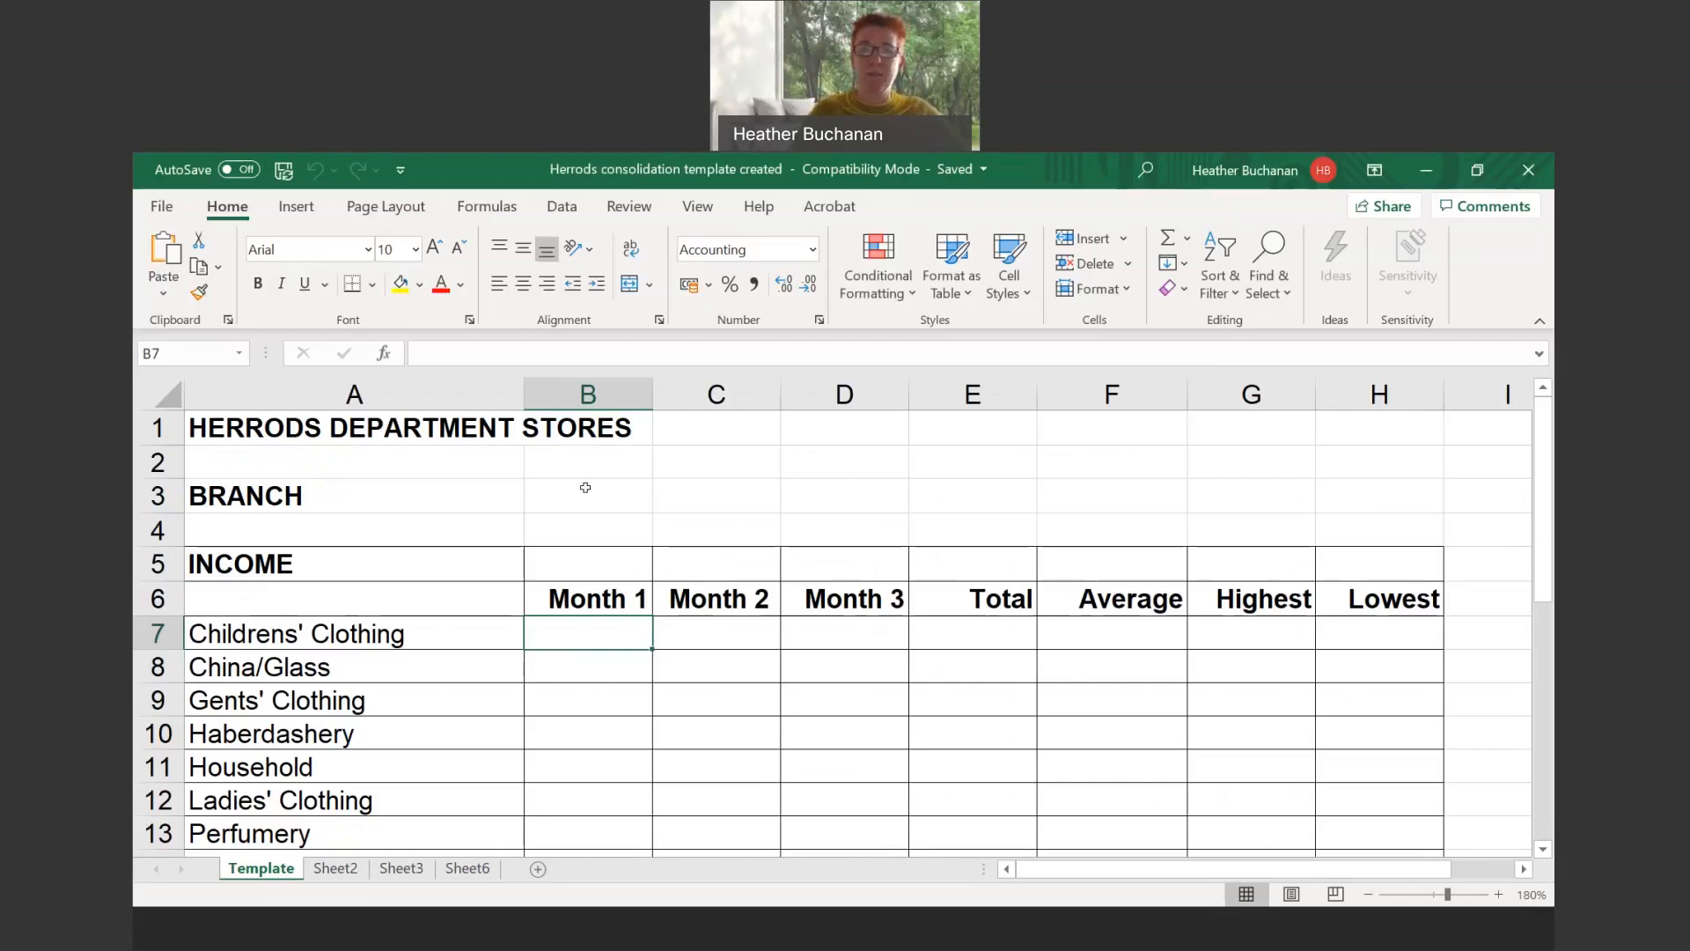
Enter =SUM(B7:D7) in E7 to total the three months of Childrens' Clothing income
left_click(1018, 640)
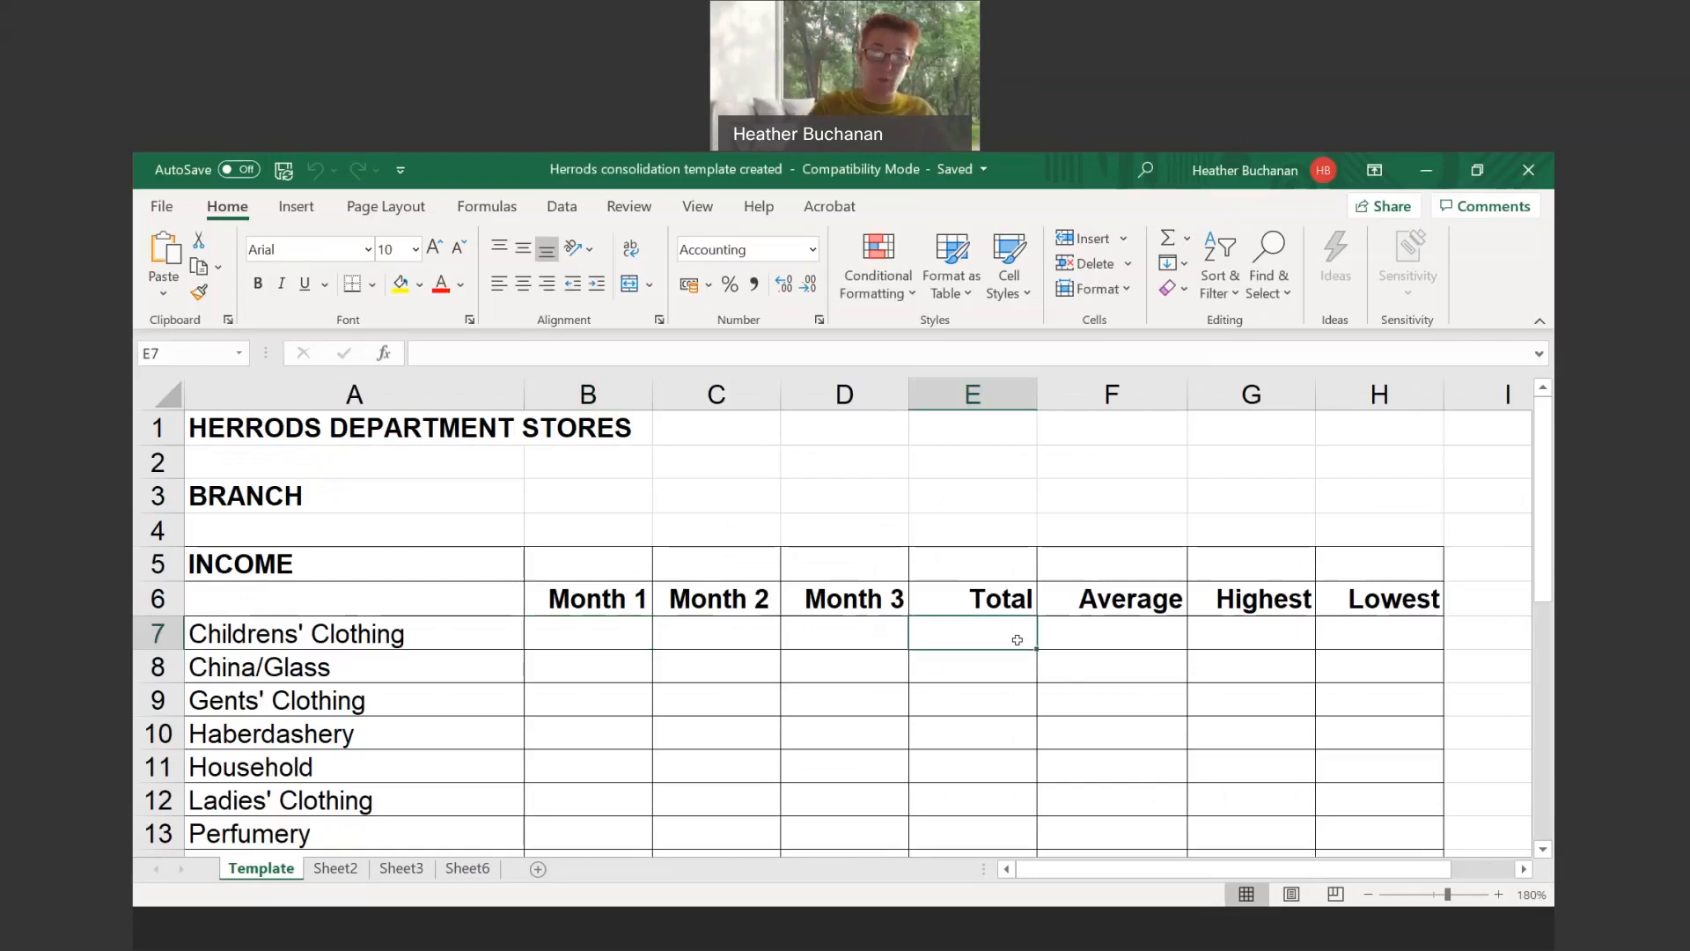
type("=sum")
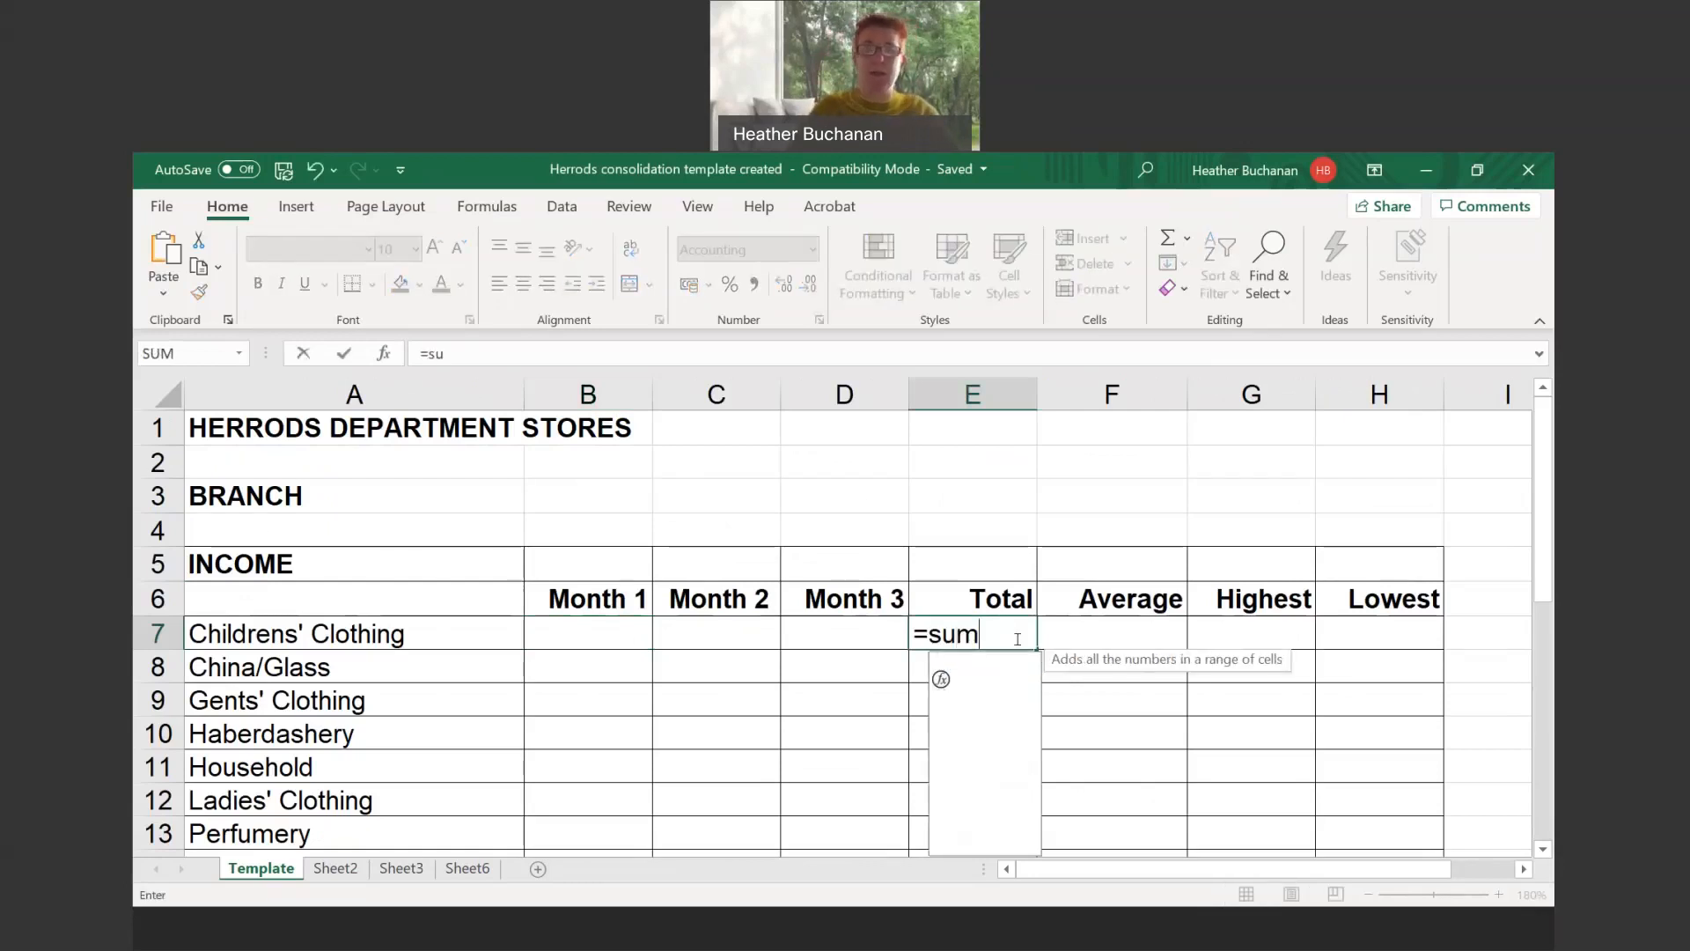
type("(")
left_click(647, 630)
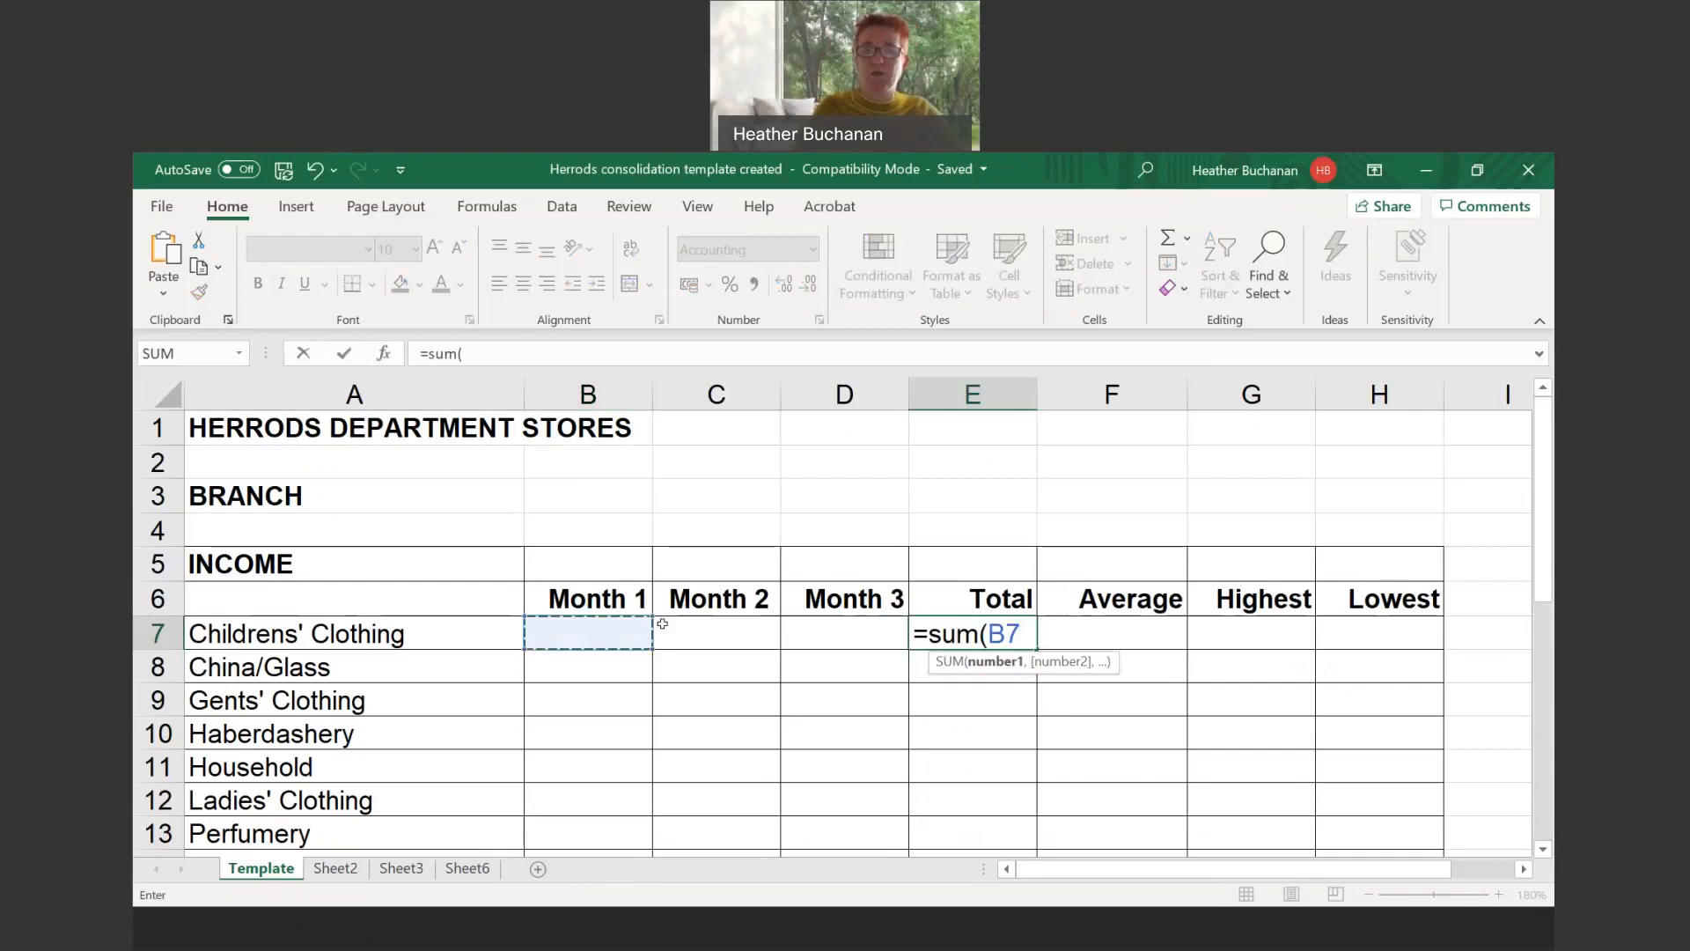
left_click_drag(662, 623, 819, 636)
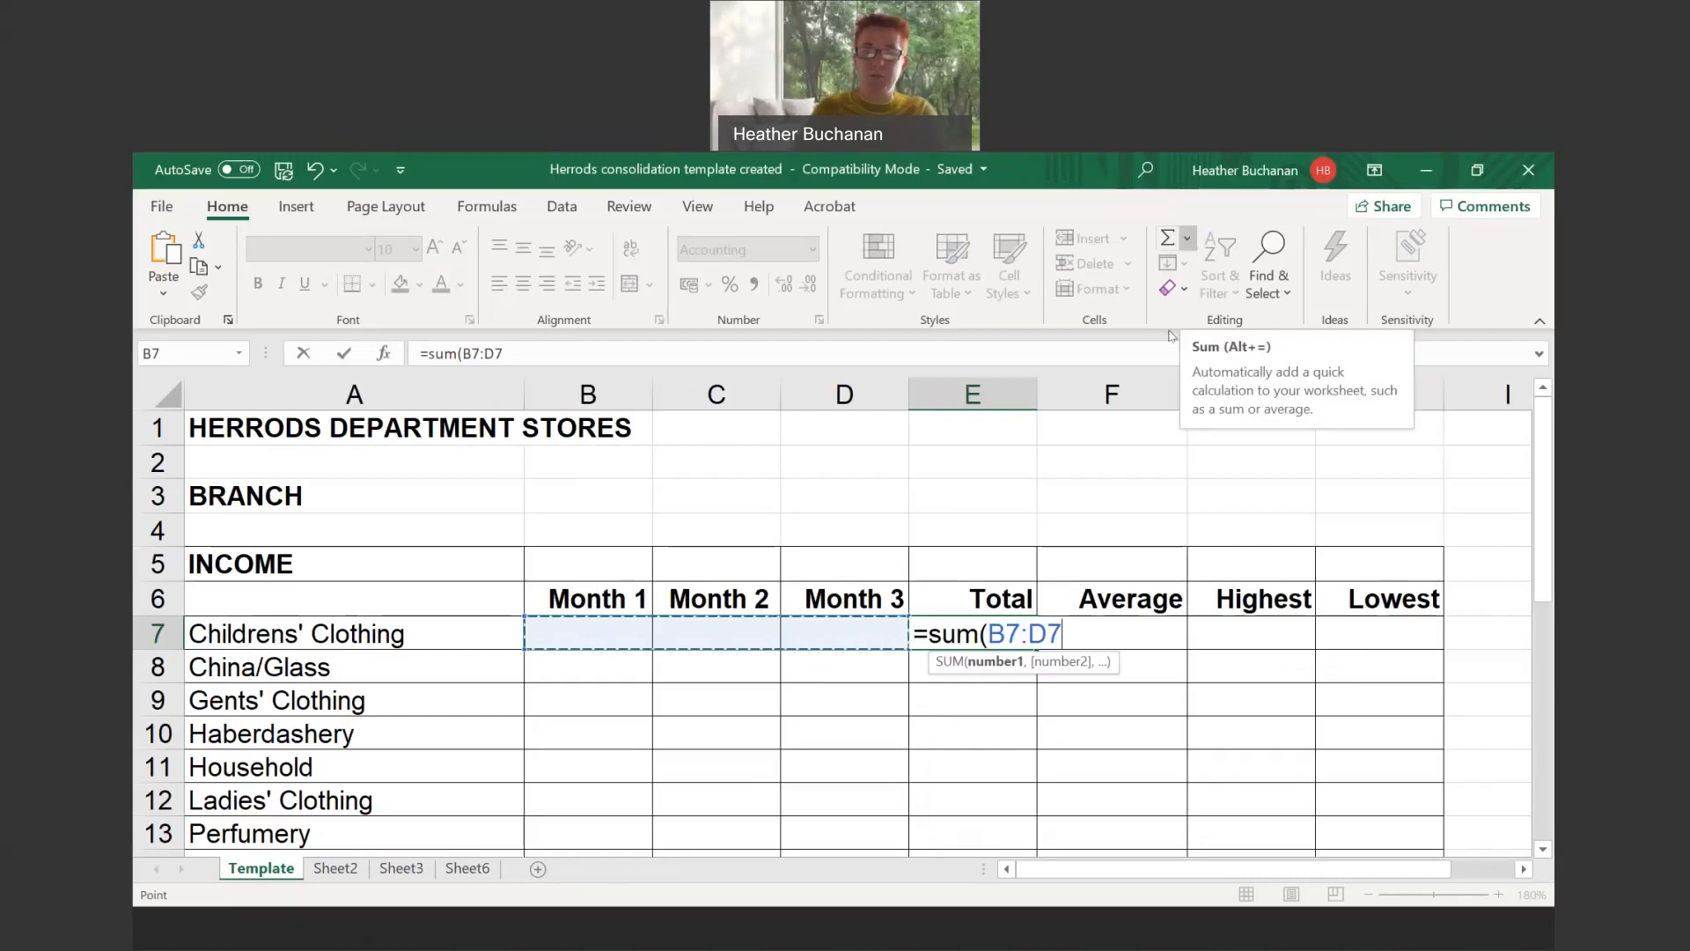
key("Return")
key("Up")
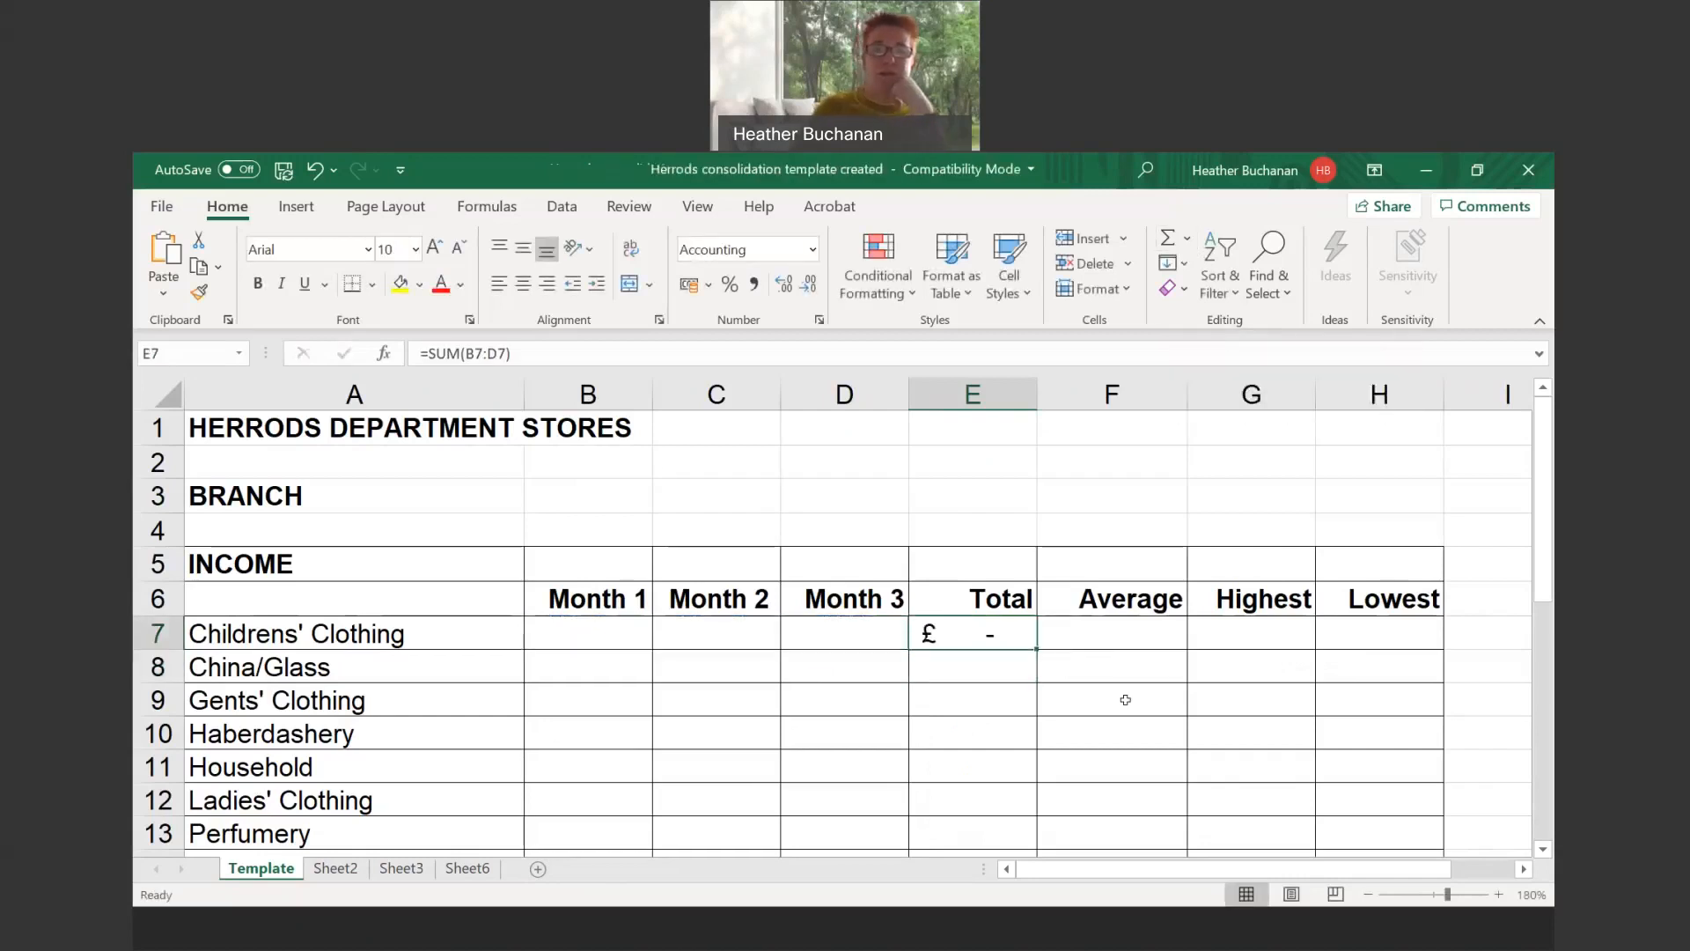
Copy the Total formula from E7 down to E13 for all income categories, and select the income range B7:H13
scroll(610, 636, "down", 2)
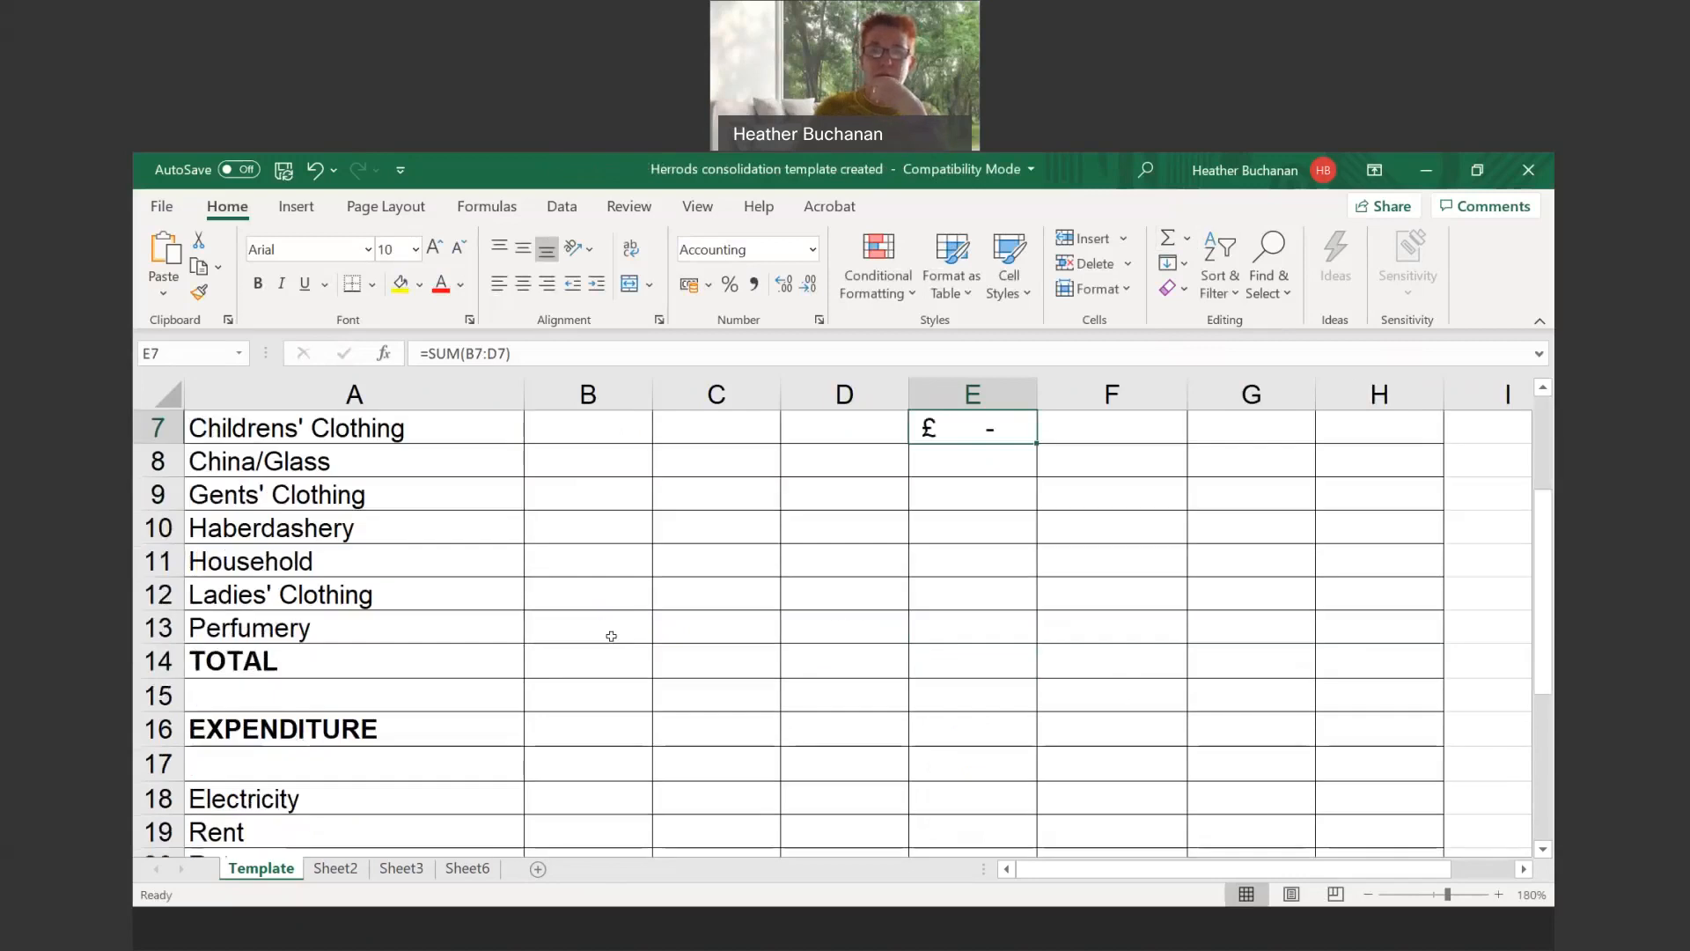
scroll(611, 636, "up", 2)
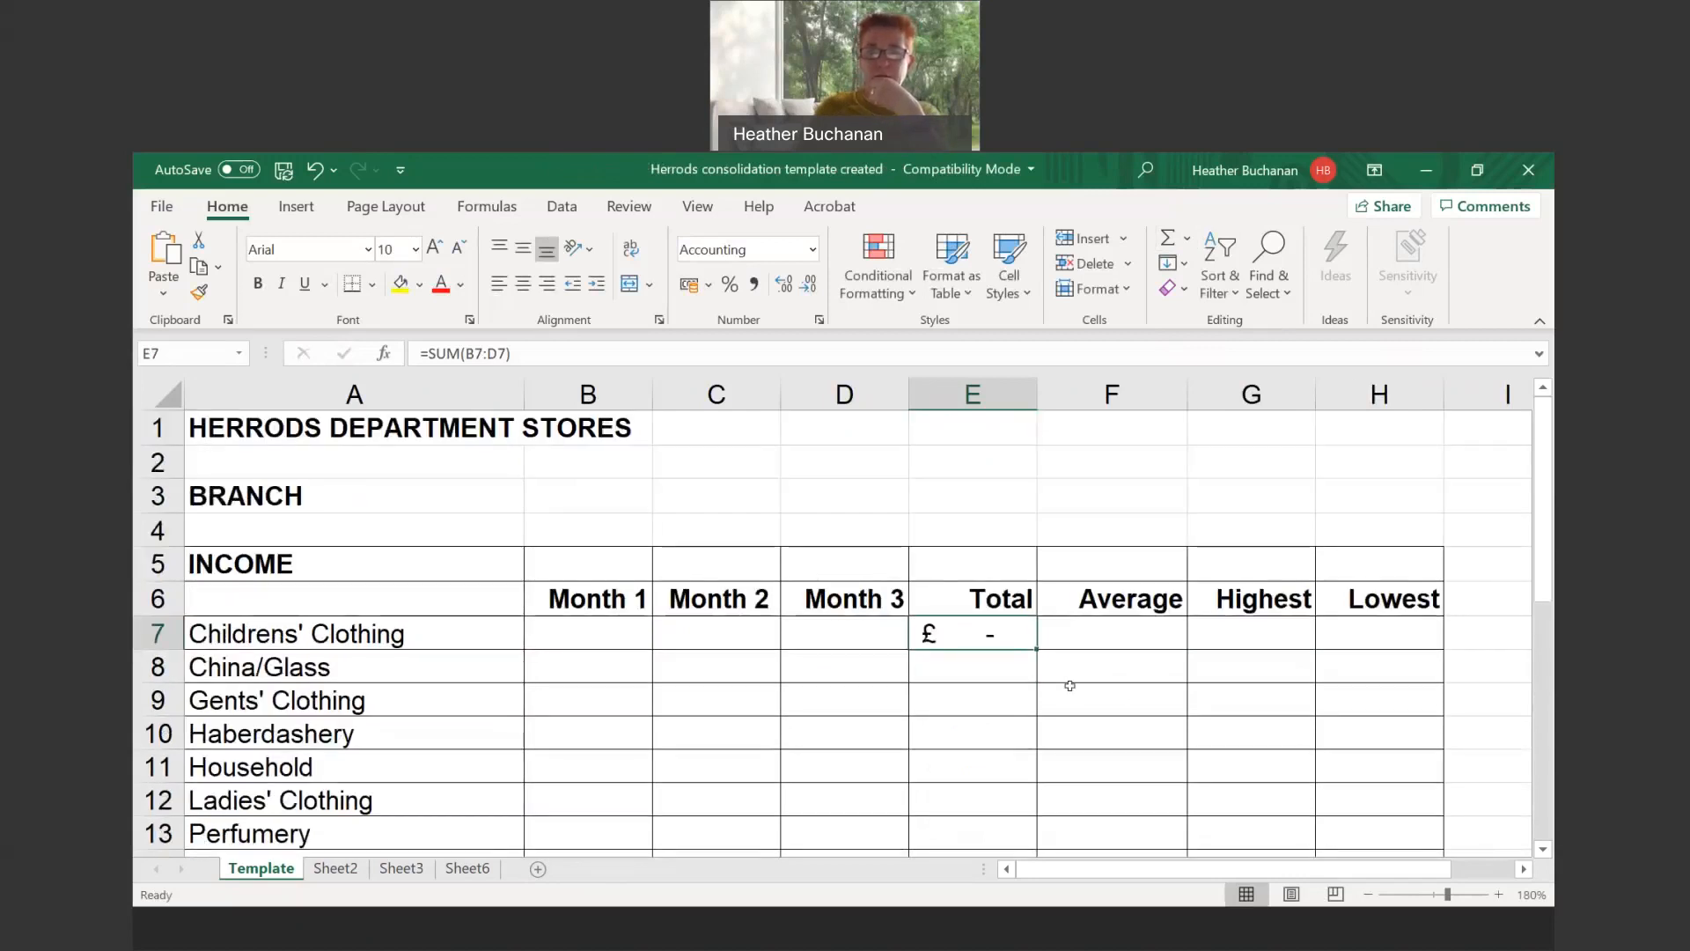
left_click_drag(1032, 646, 1044, 770)
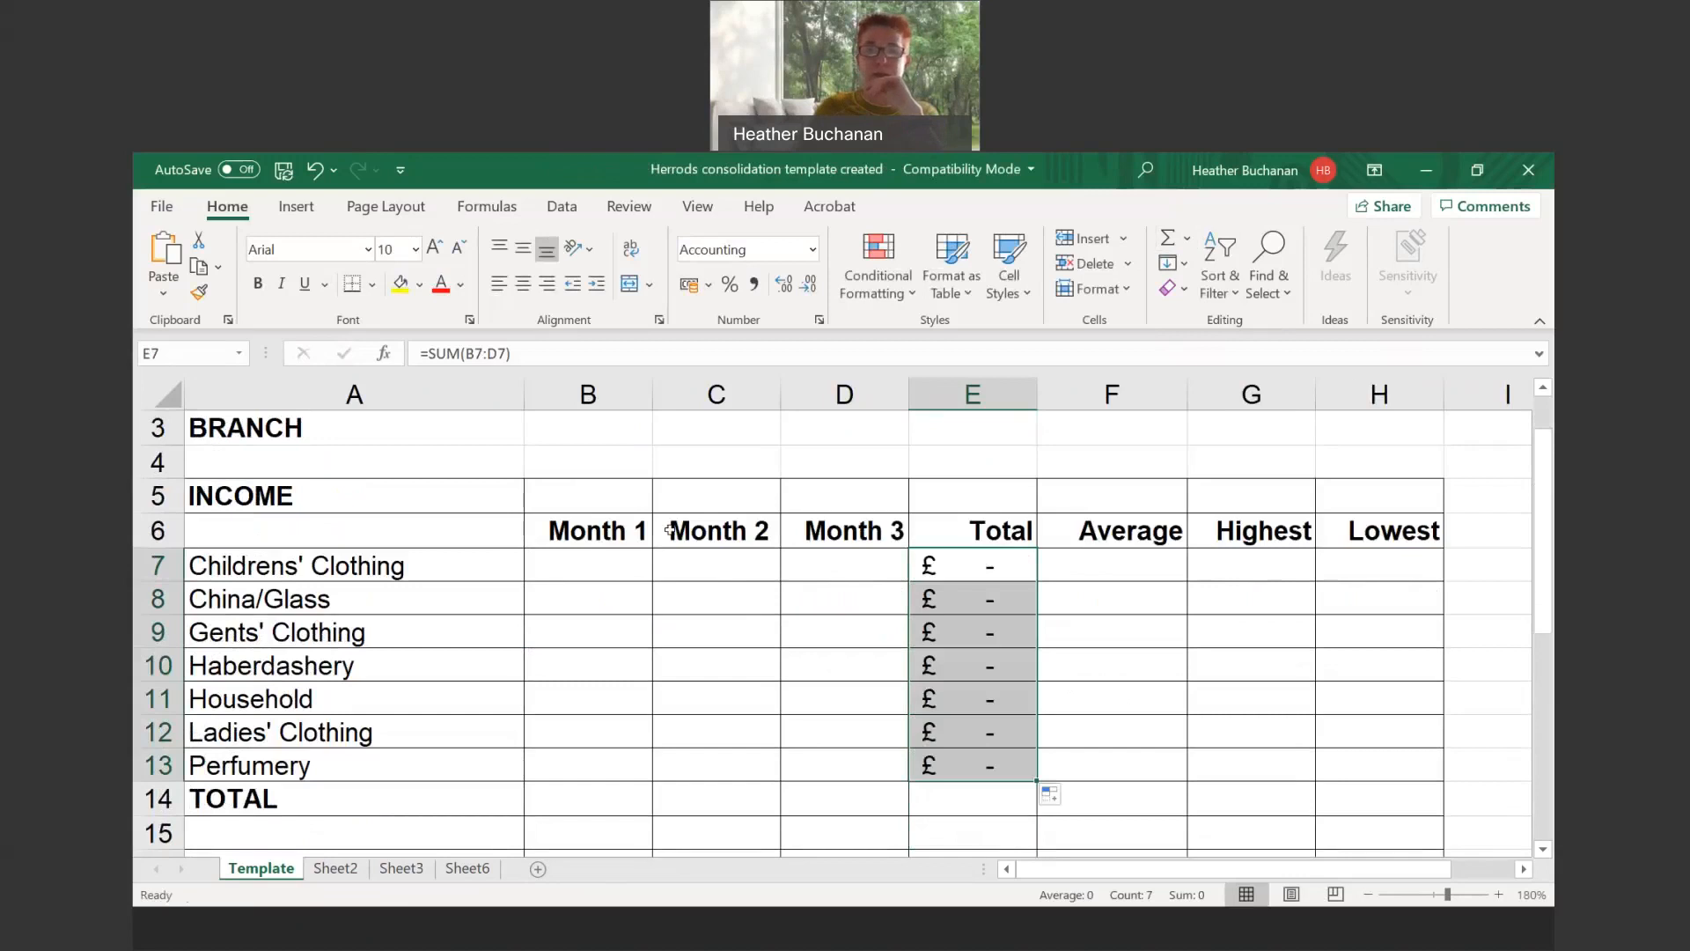
left_click_drag(566, 563, 1373, 762)
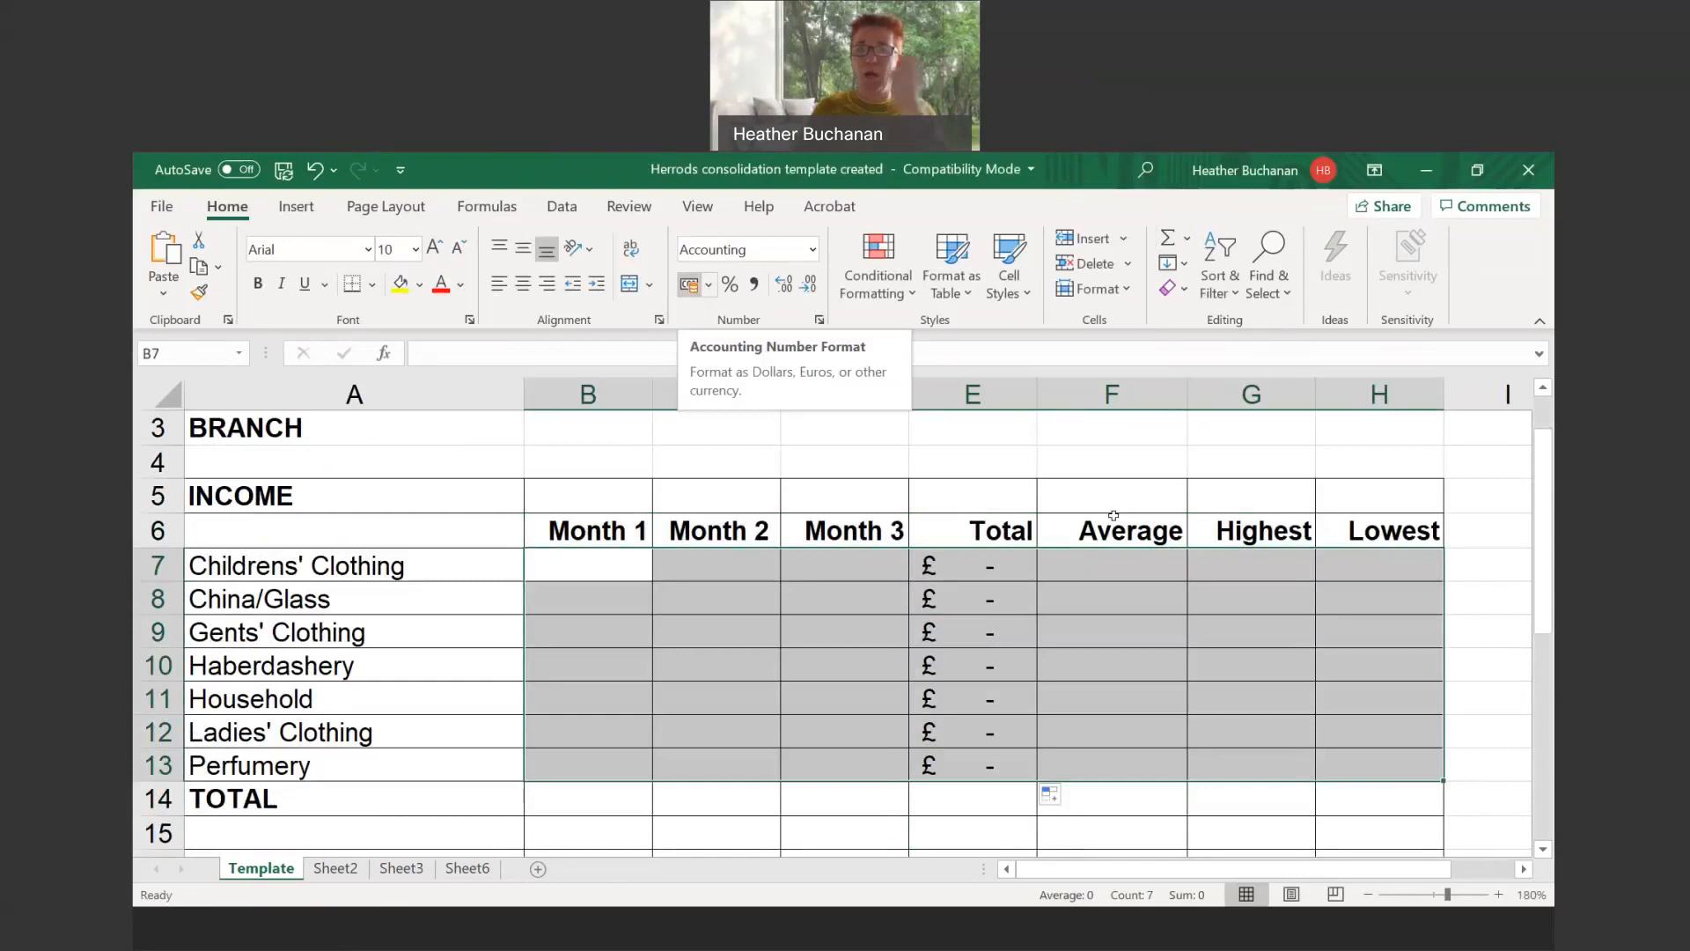
Enter =AVERAGE(B7:D7) in F7 and copy the formula down to F13 for all income categories
left_click(1160, 550)
type("=")
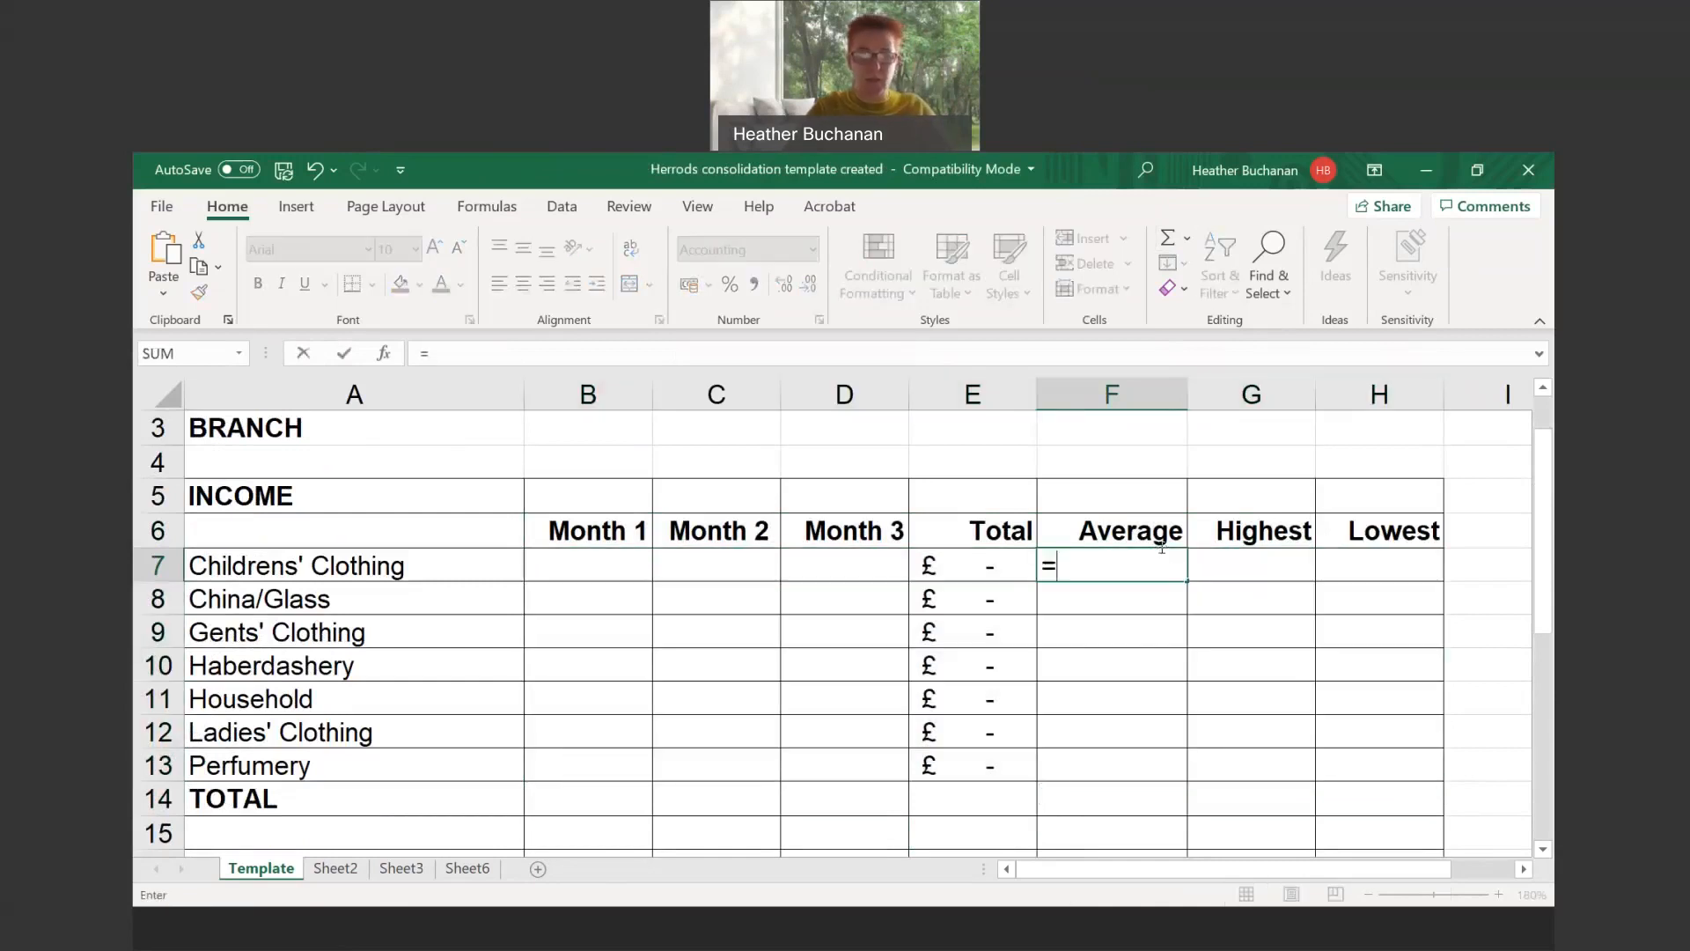
type("average(")
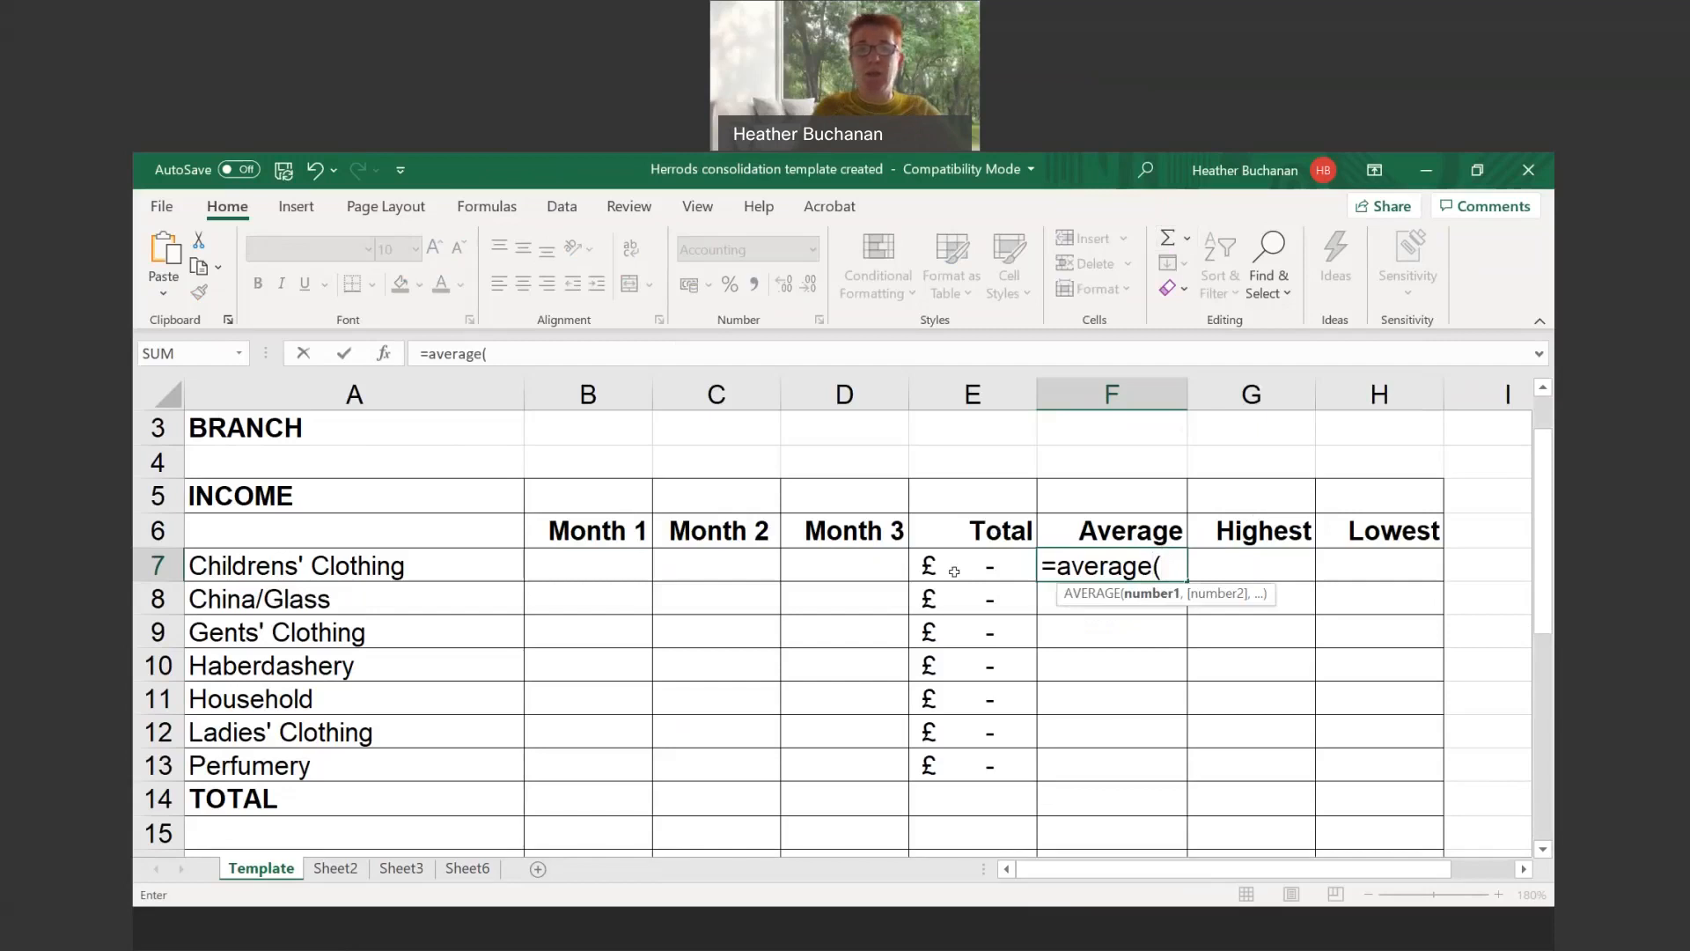
left_click_drag(546, 566, 841, 555)
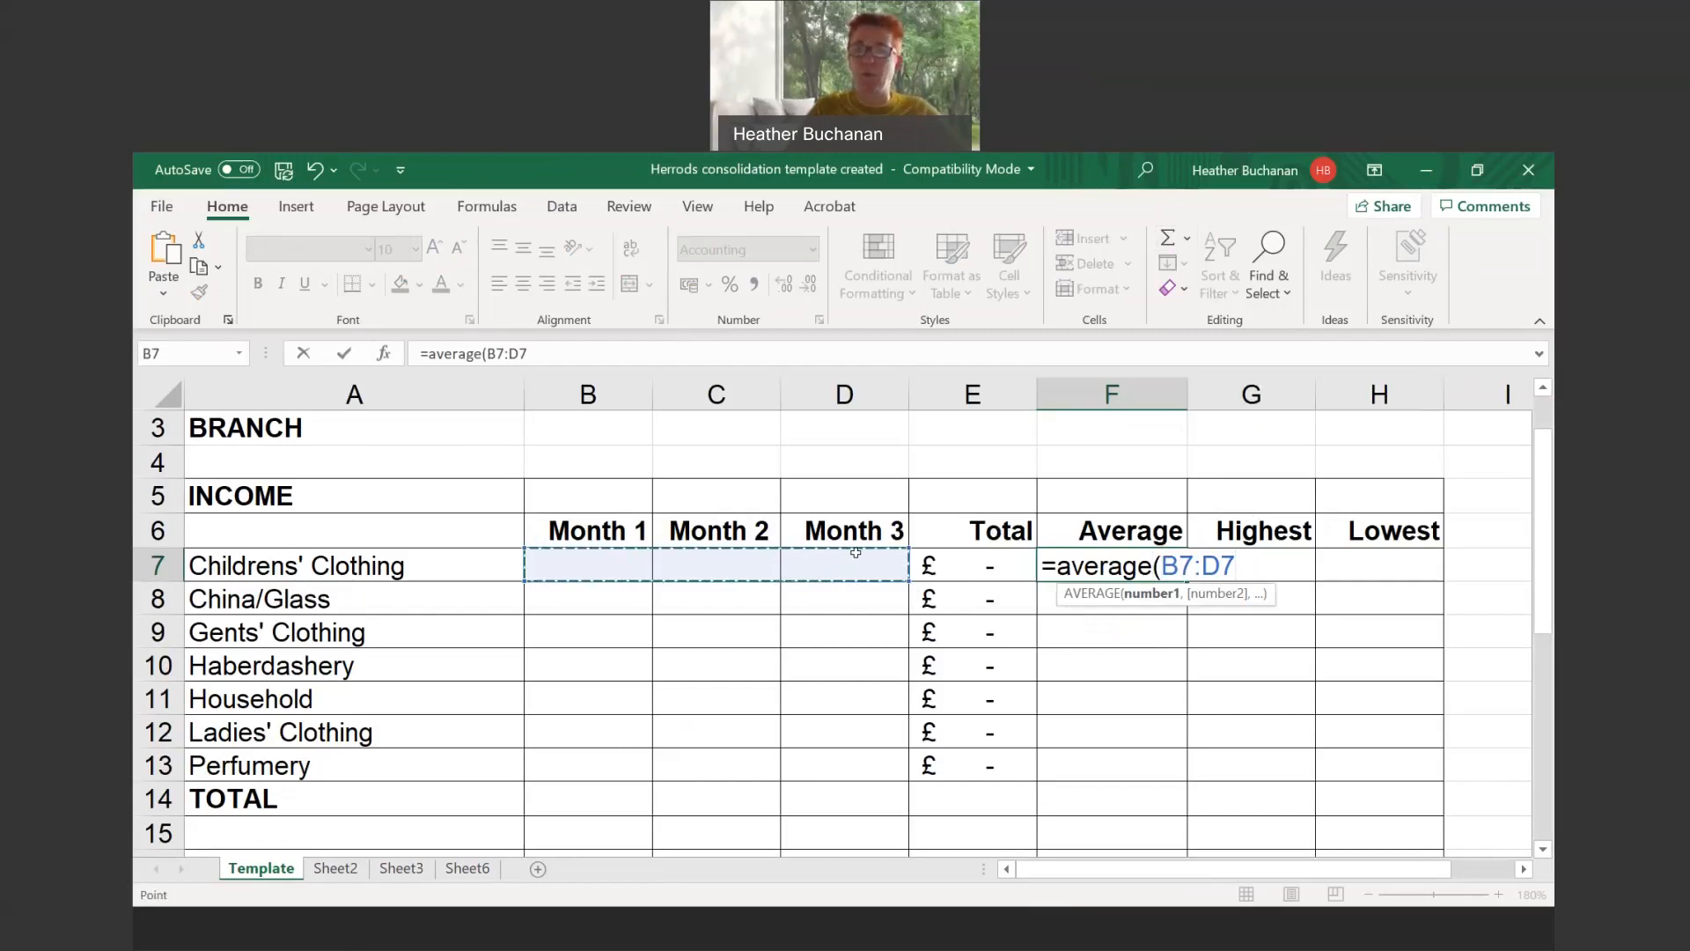
key("Return")
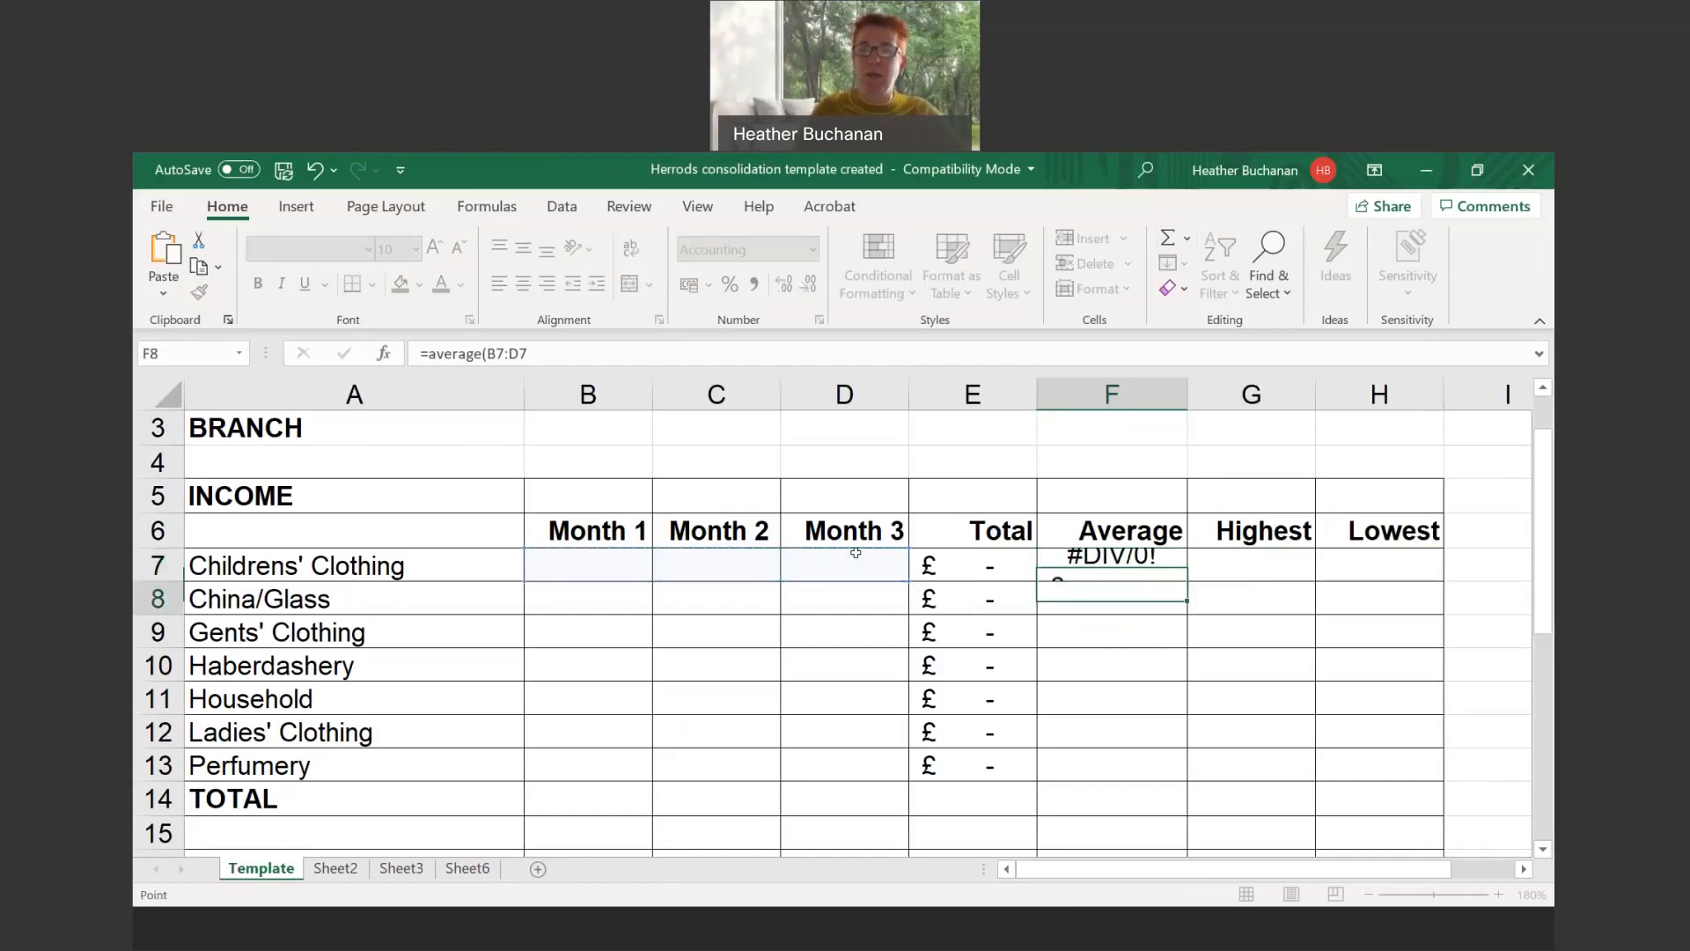
left_click(1183, 579)
left_click_drag(1182, 579, 1182, 778)
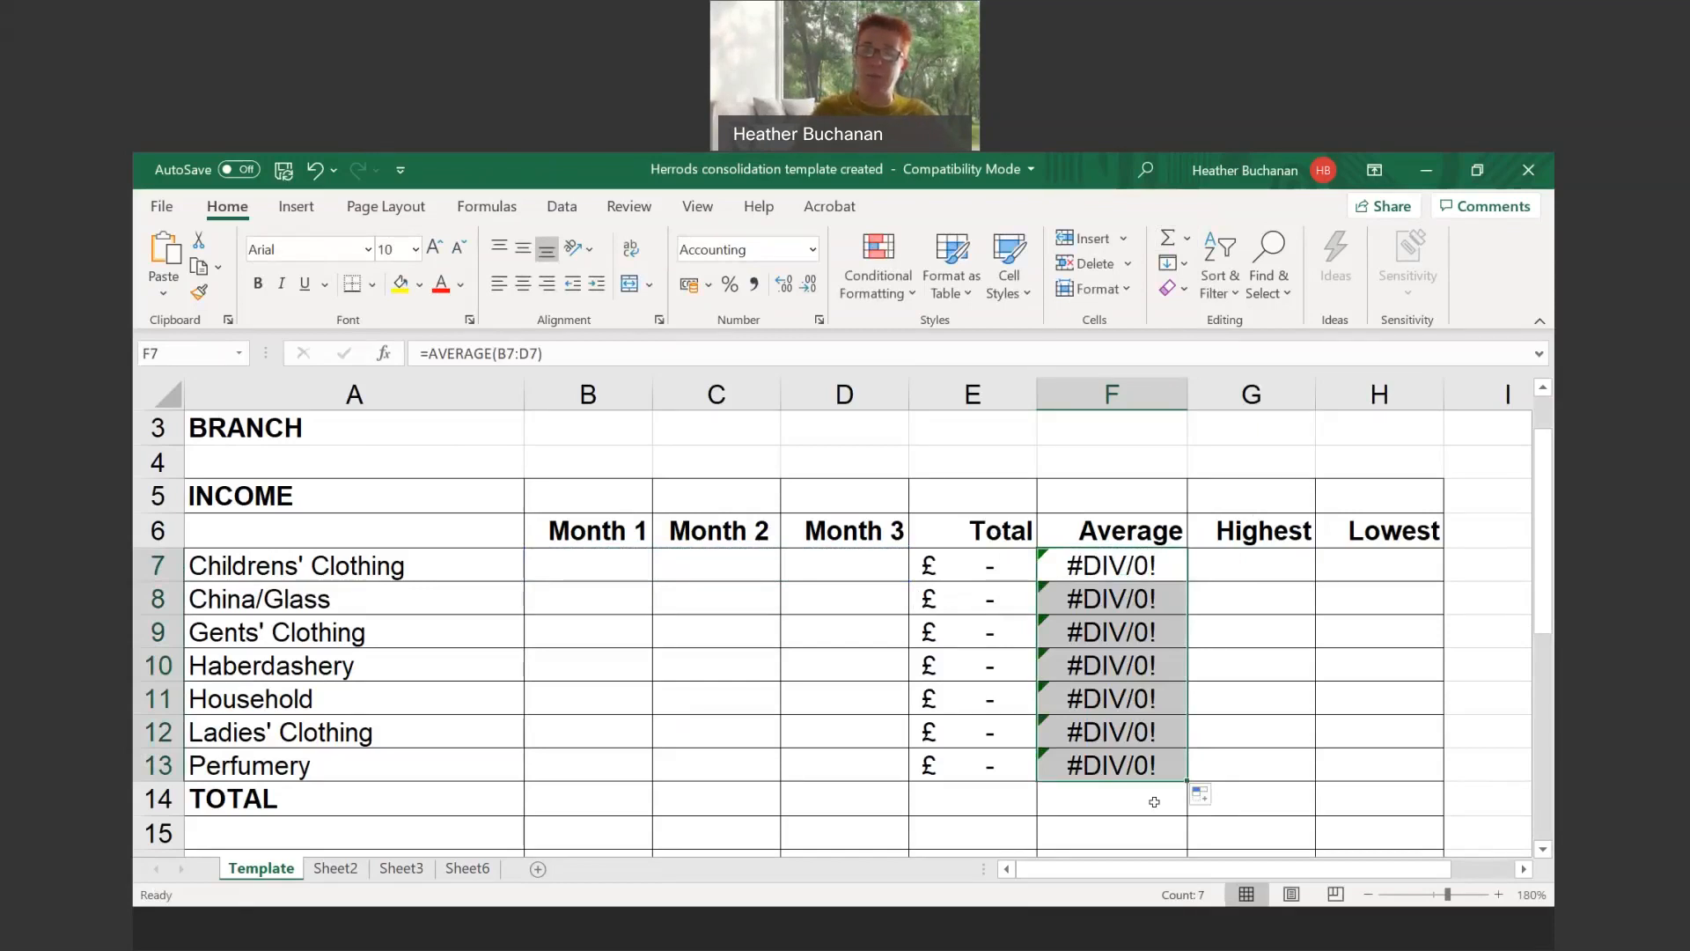
Enter =MAX(B7:D7) in G7 and copy the Highest formula down to G13 for all income categories
left_click(1284, 567)
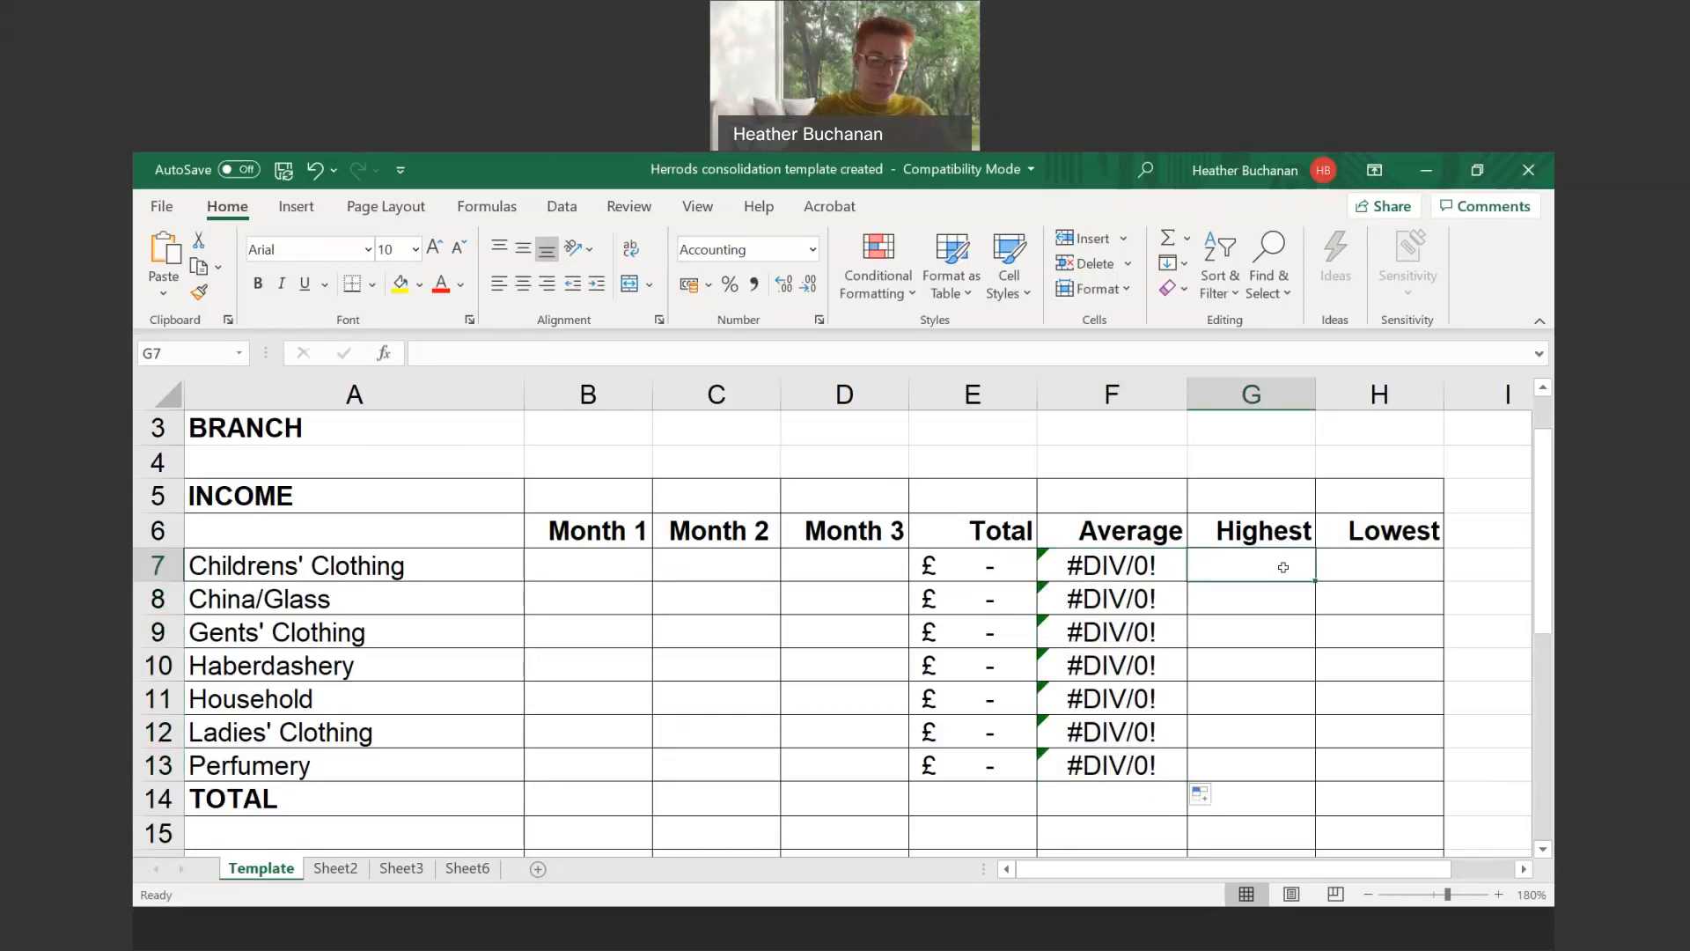
type("=max(")
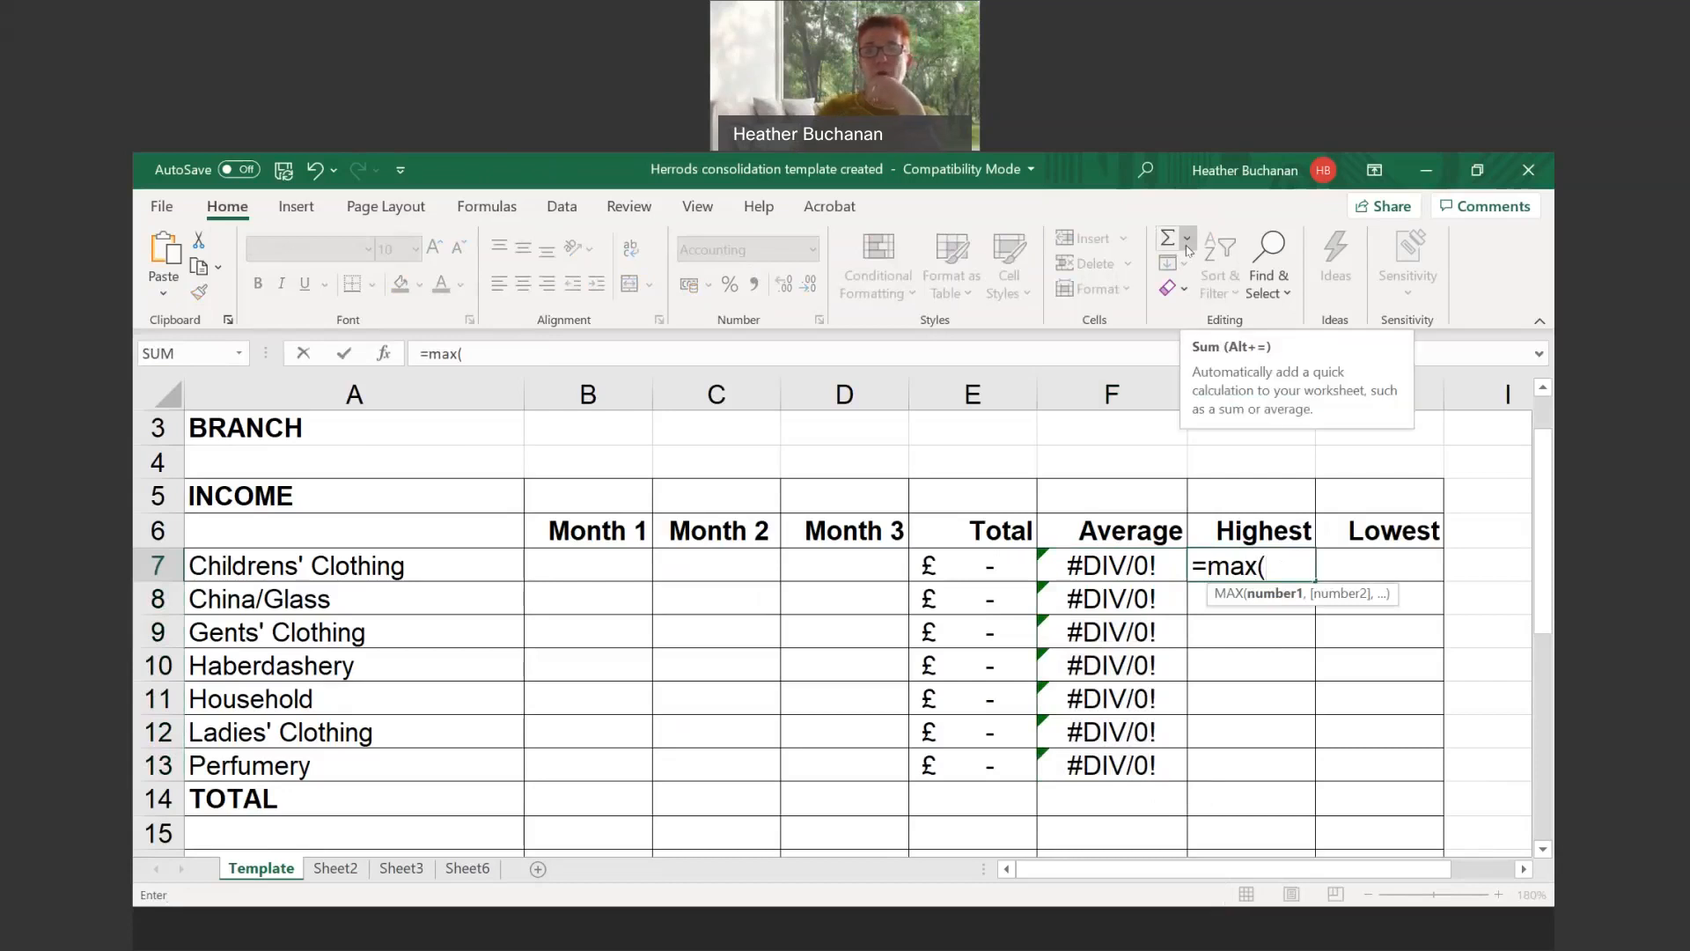
left_click(1188, 240)
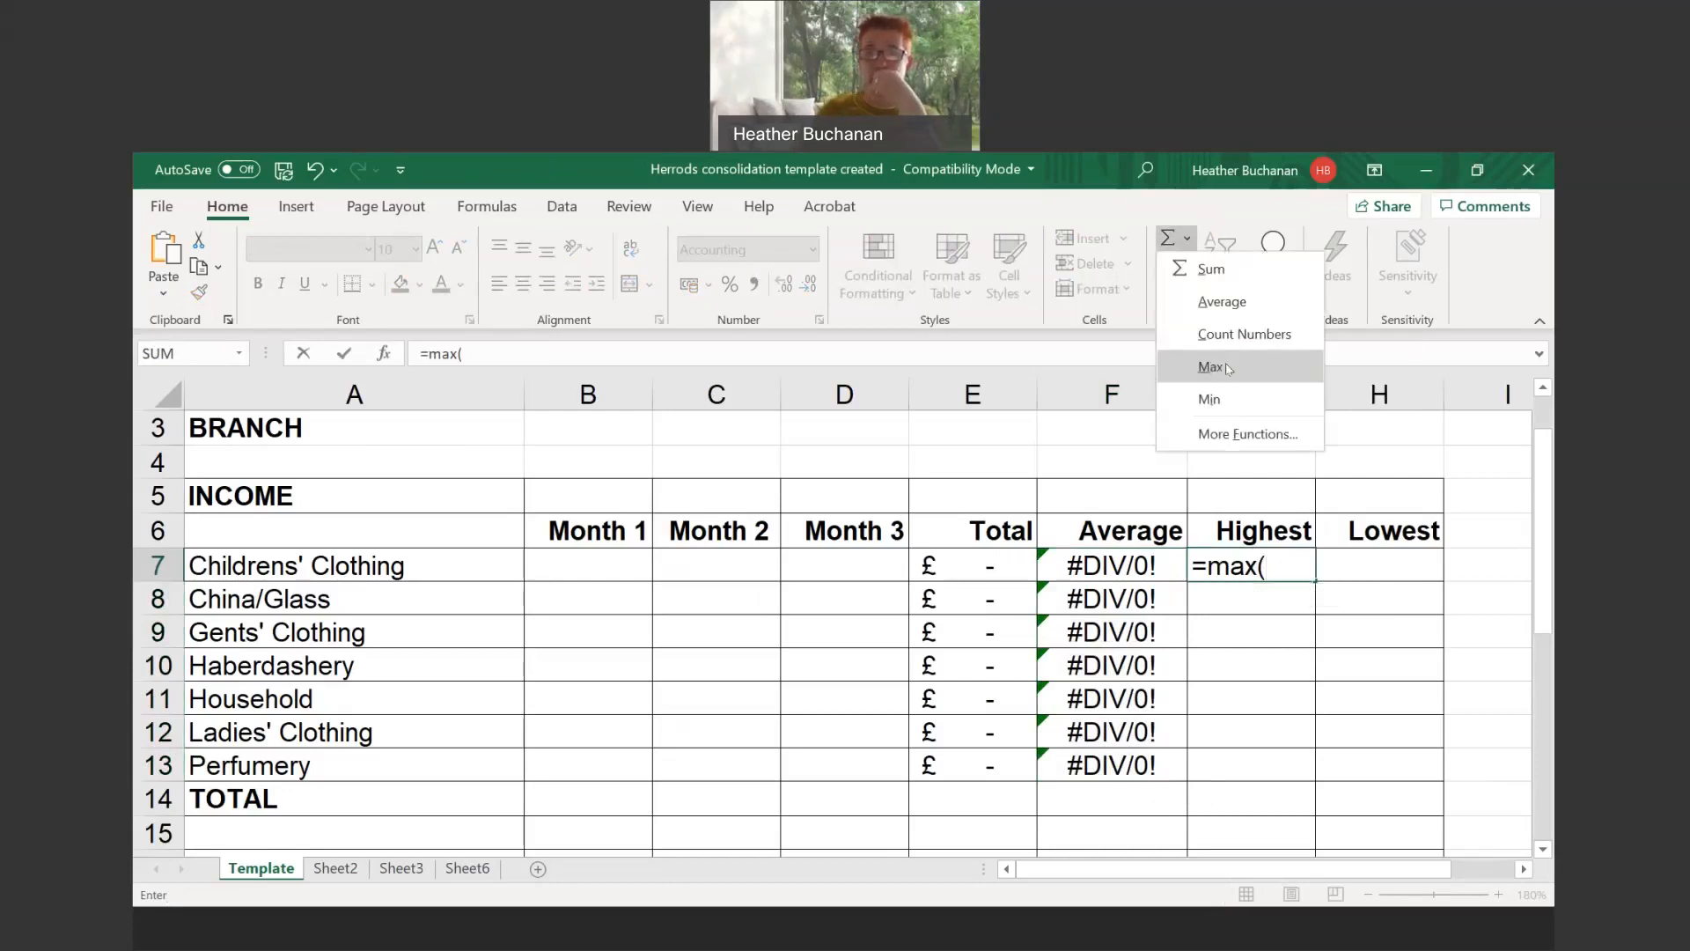
left_click(579, 568)
left_click_drag(695, 562, 804, 573)
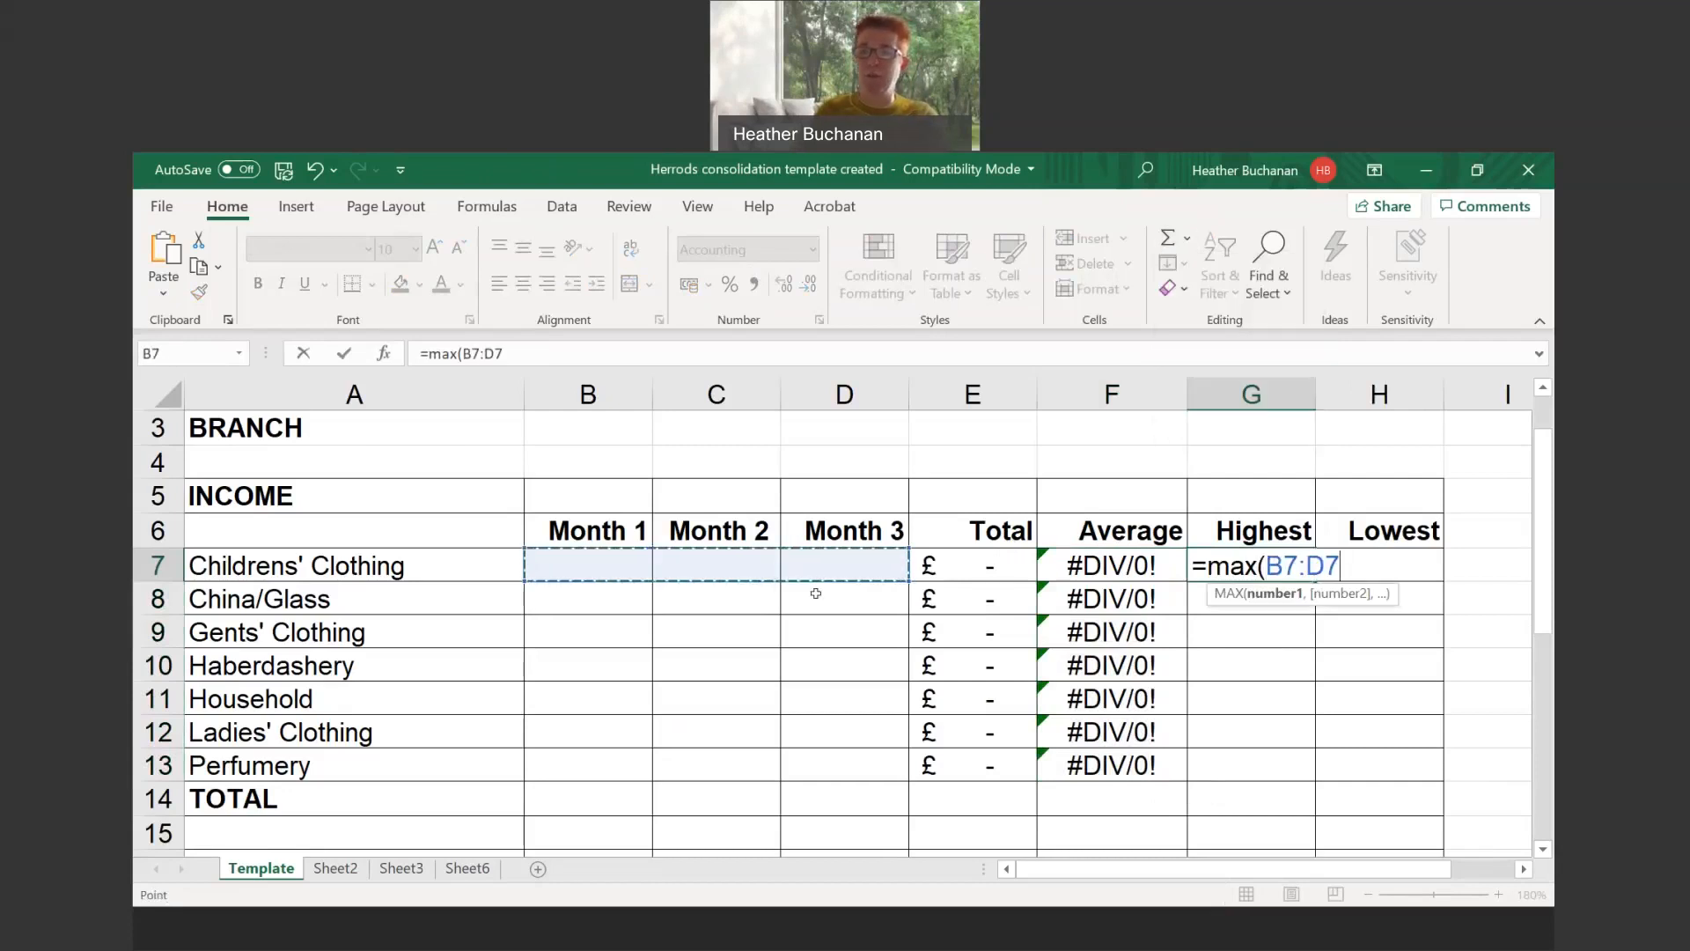
key("Return")
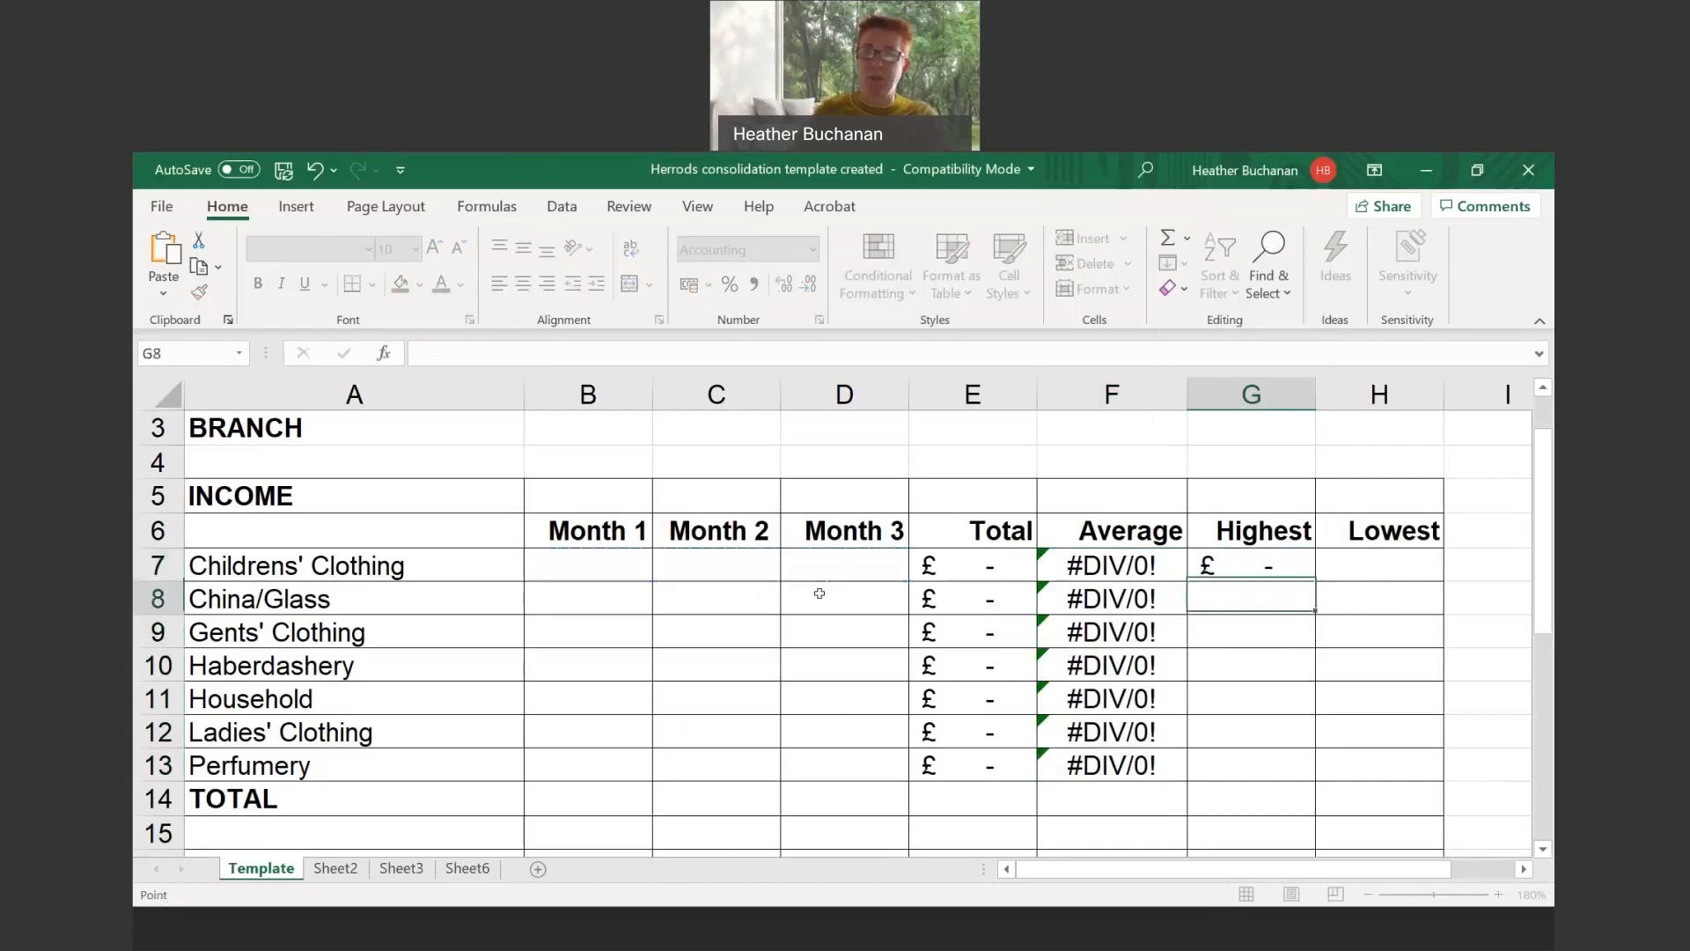
left_click(1264, 576)
left_click_drag(1315, 577, 1294, 775)
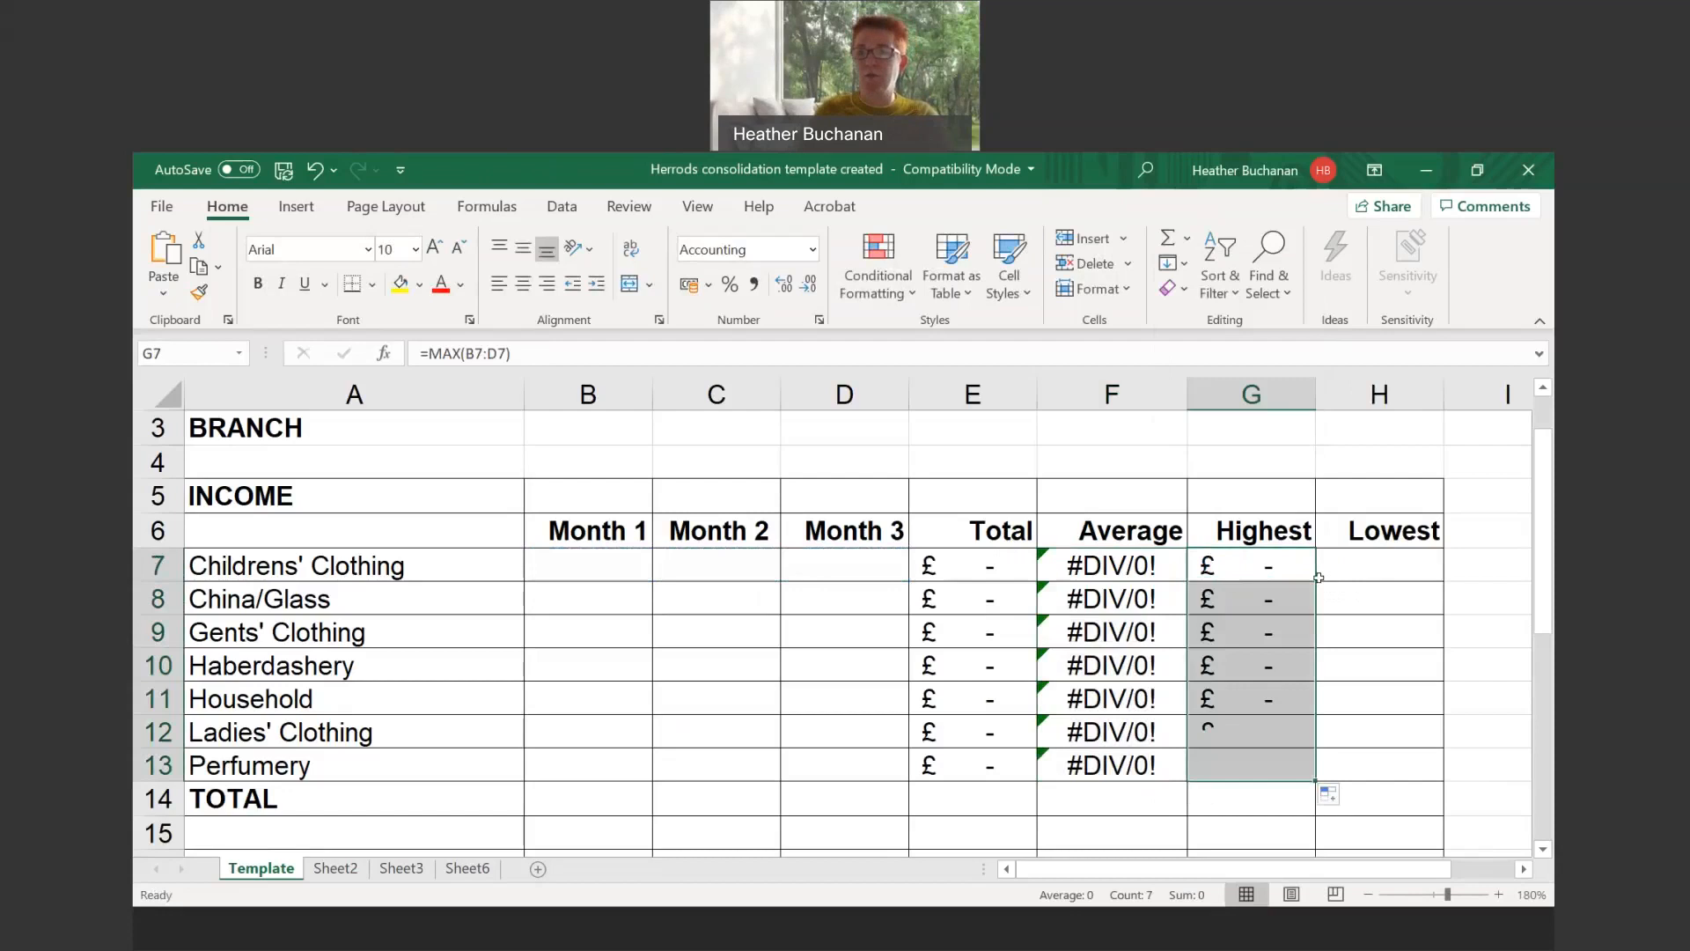
left_click(1318, 577)
left_click(1287, 569)
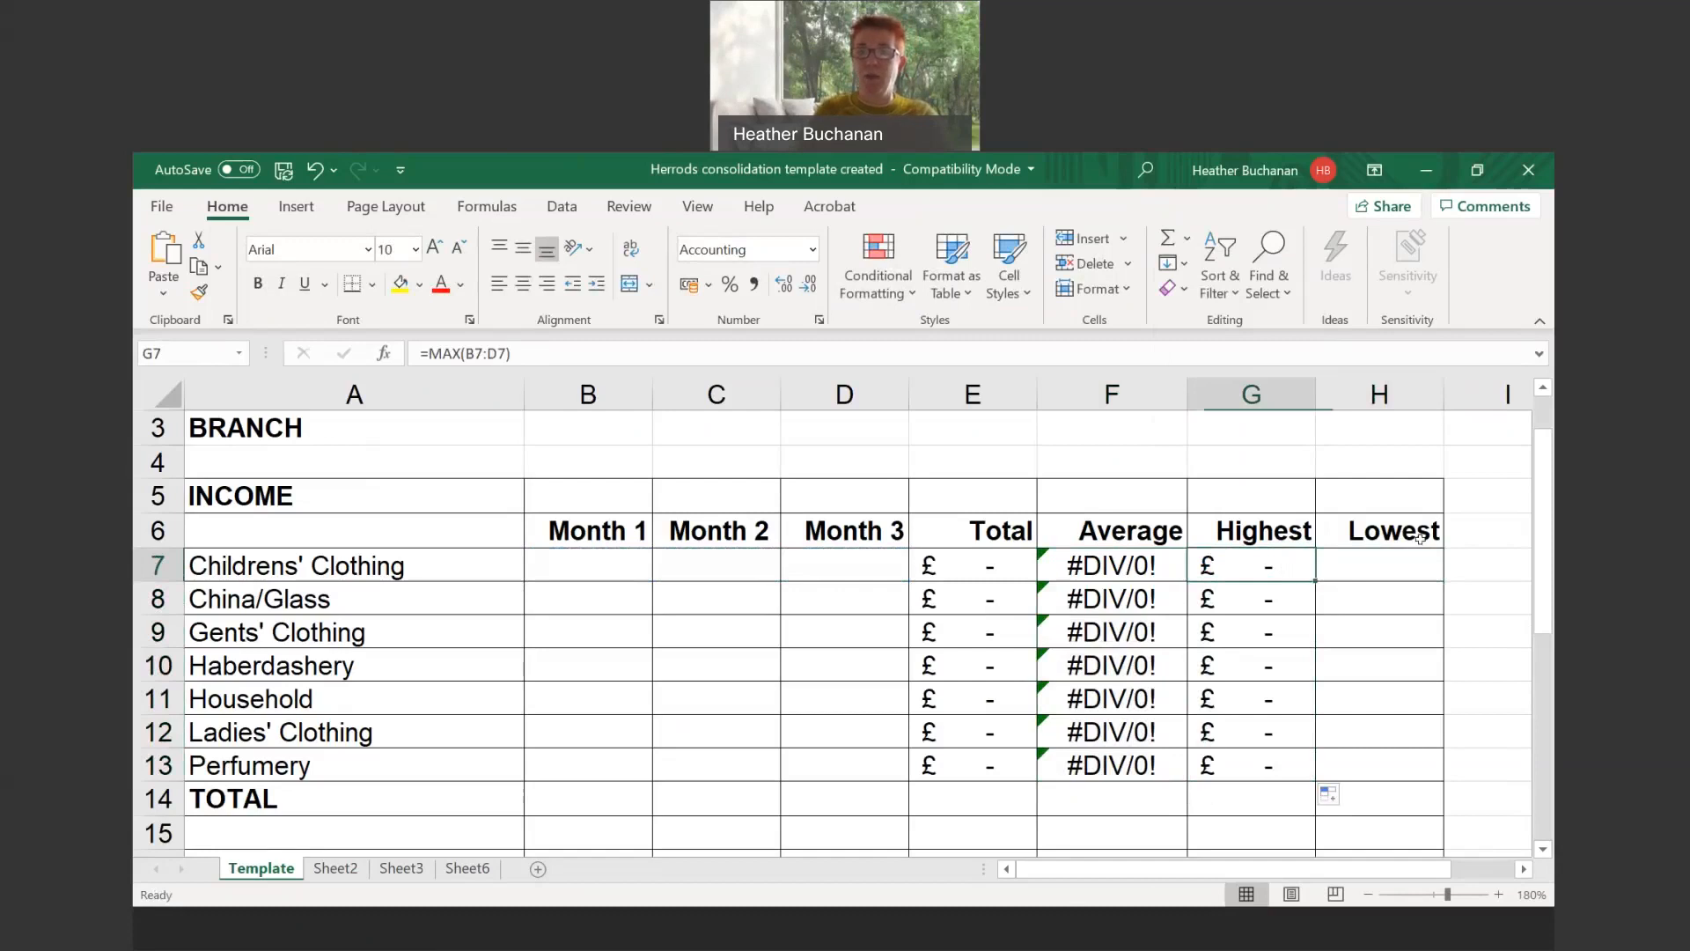
Enter =MIN(B7:D7) in H7 and copy the Lowest formula down to H13 for all income categories
left_click(1392, 568)
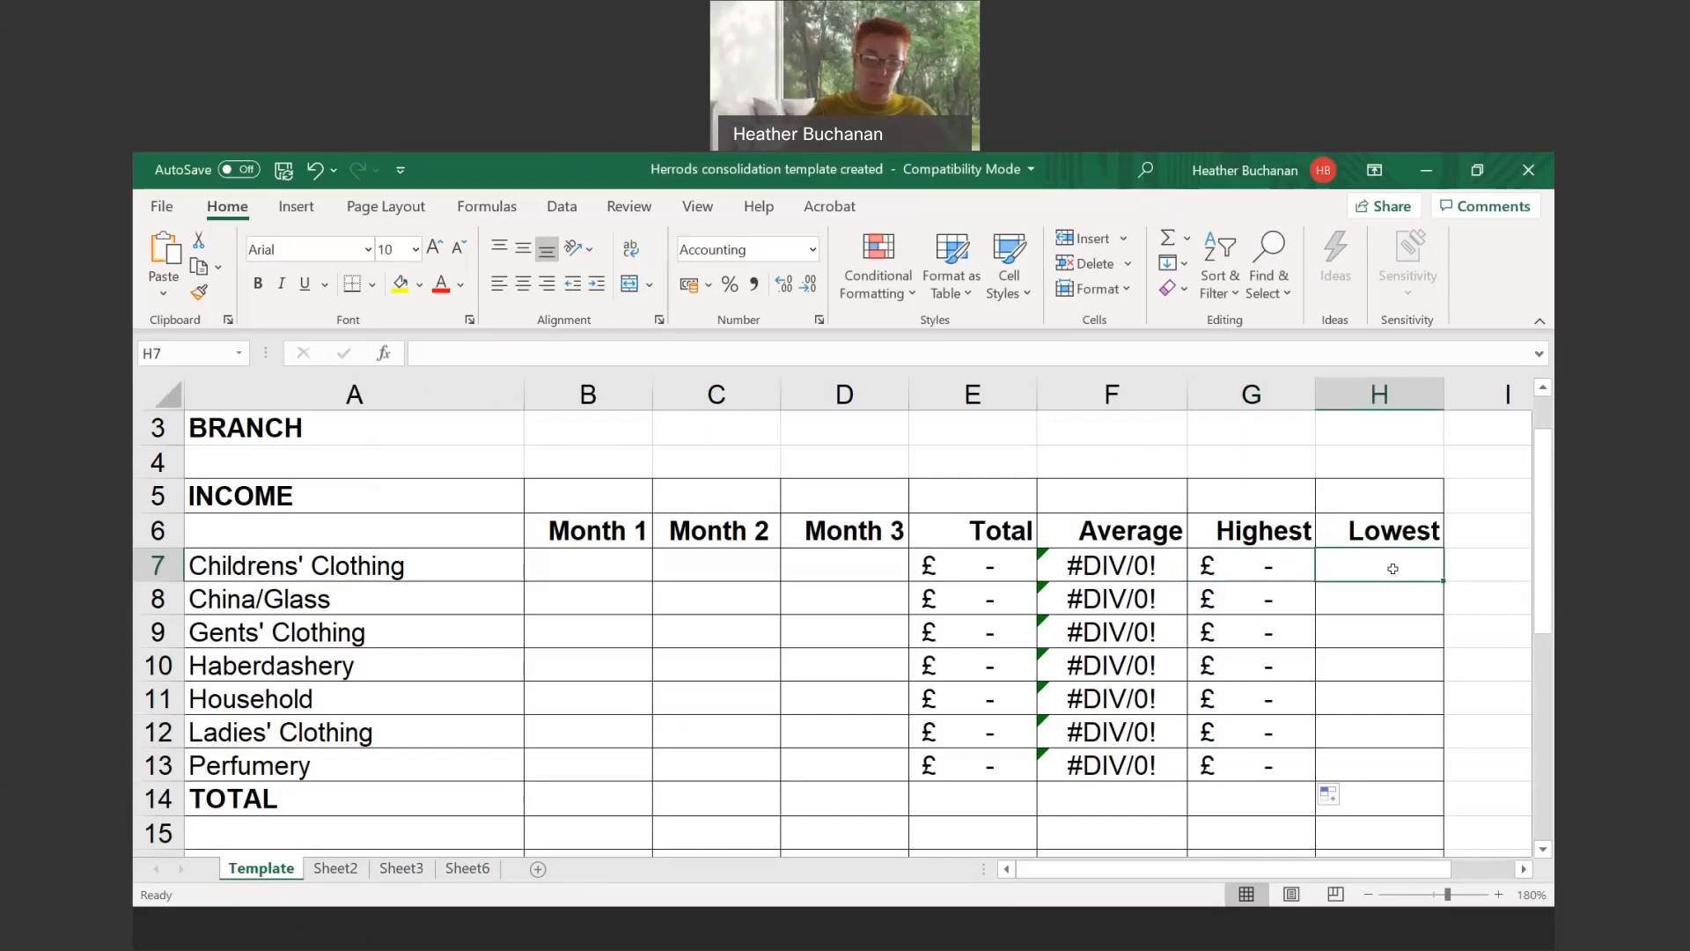
type("=min")
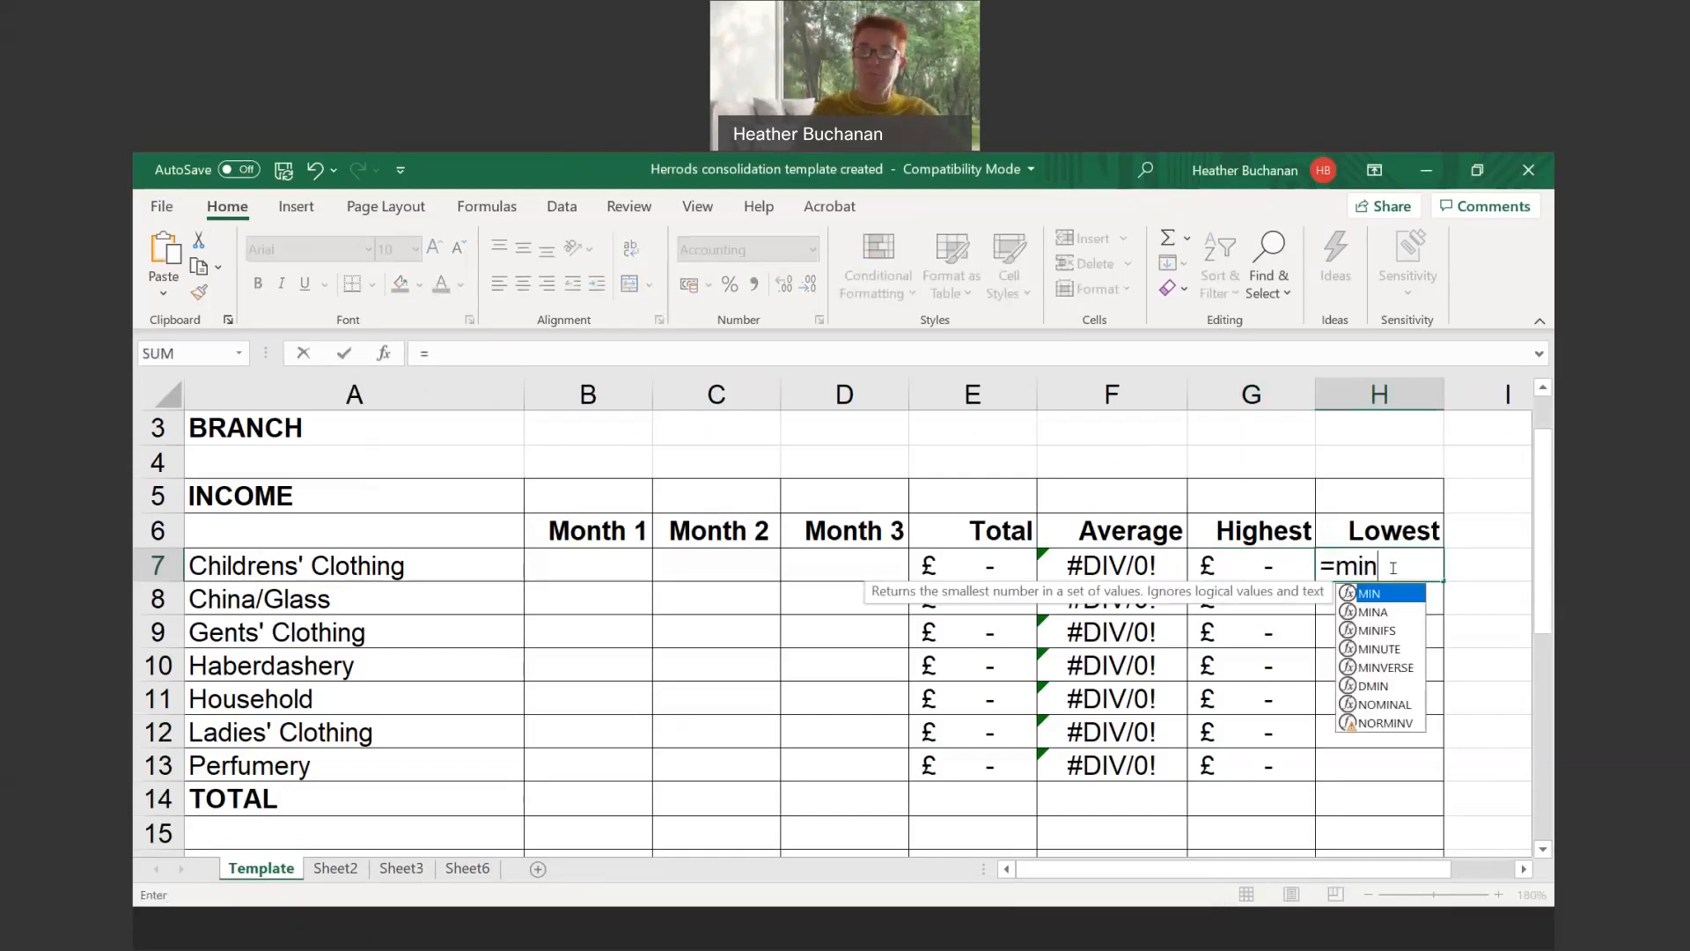
type("(")
left_click_drag(533, 564, 882, 545)
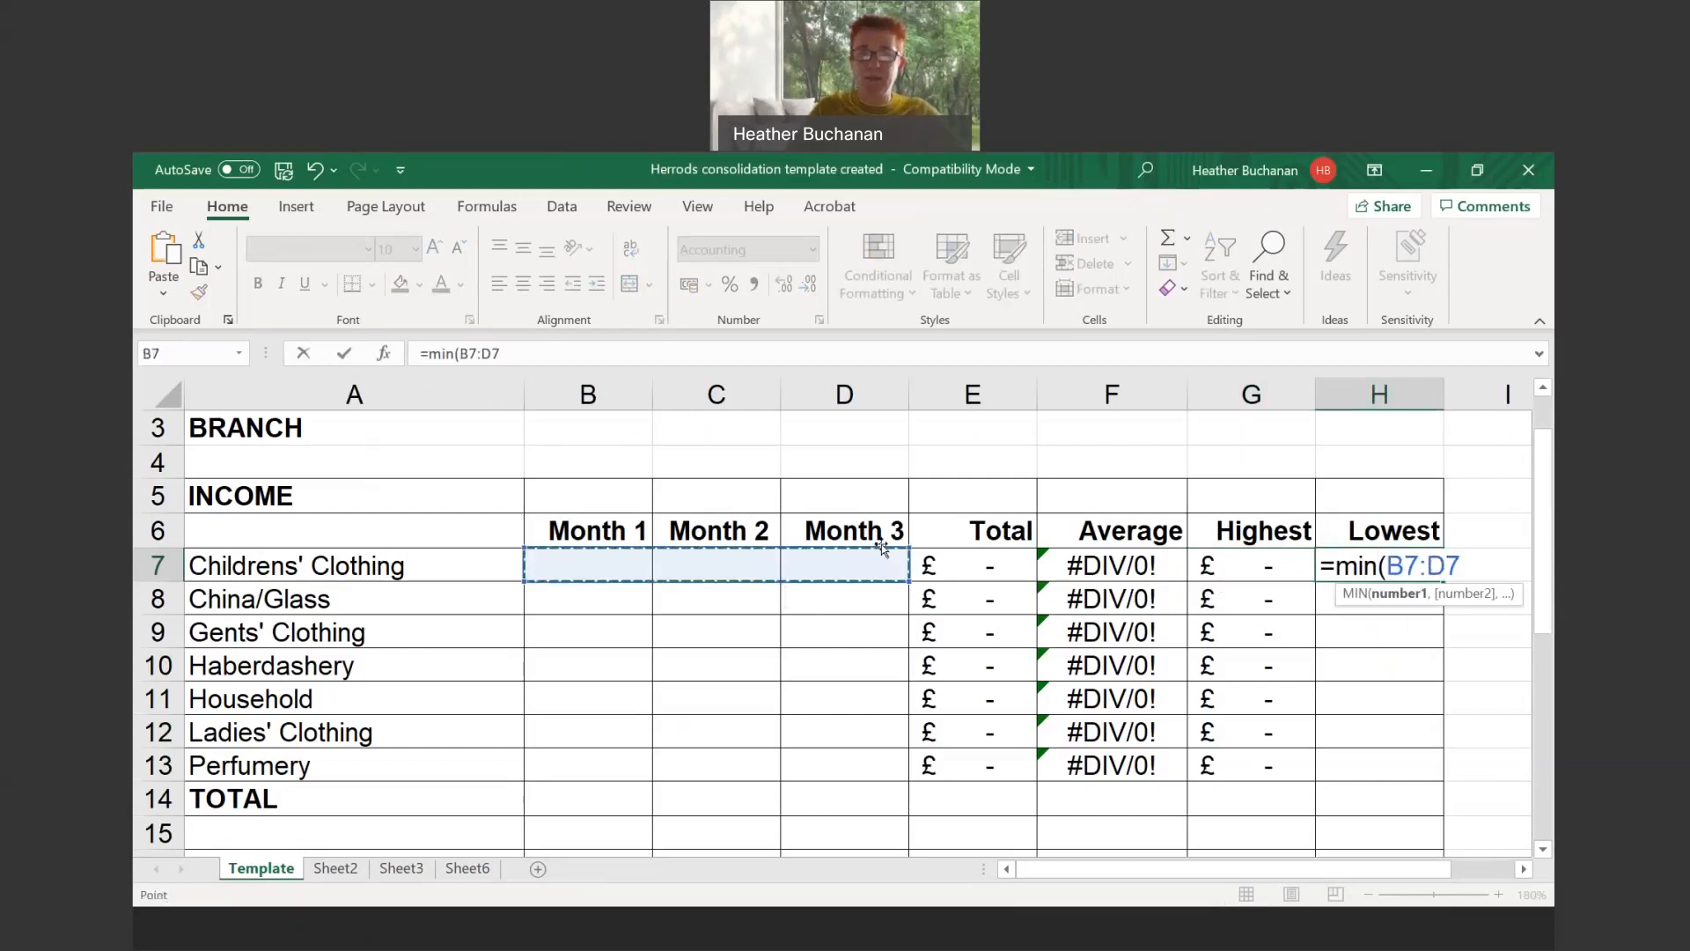
key("Return")
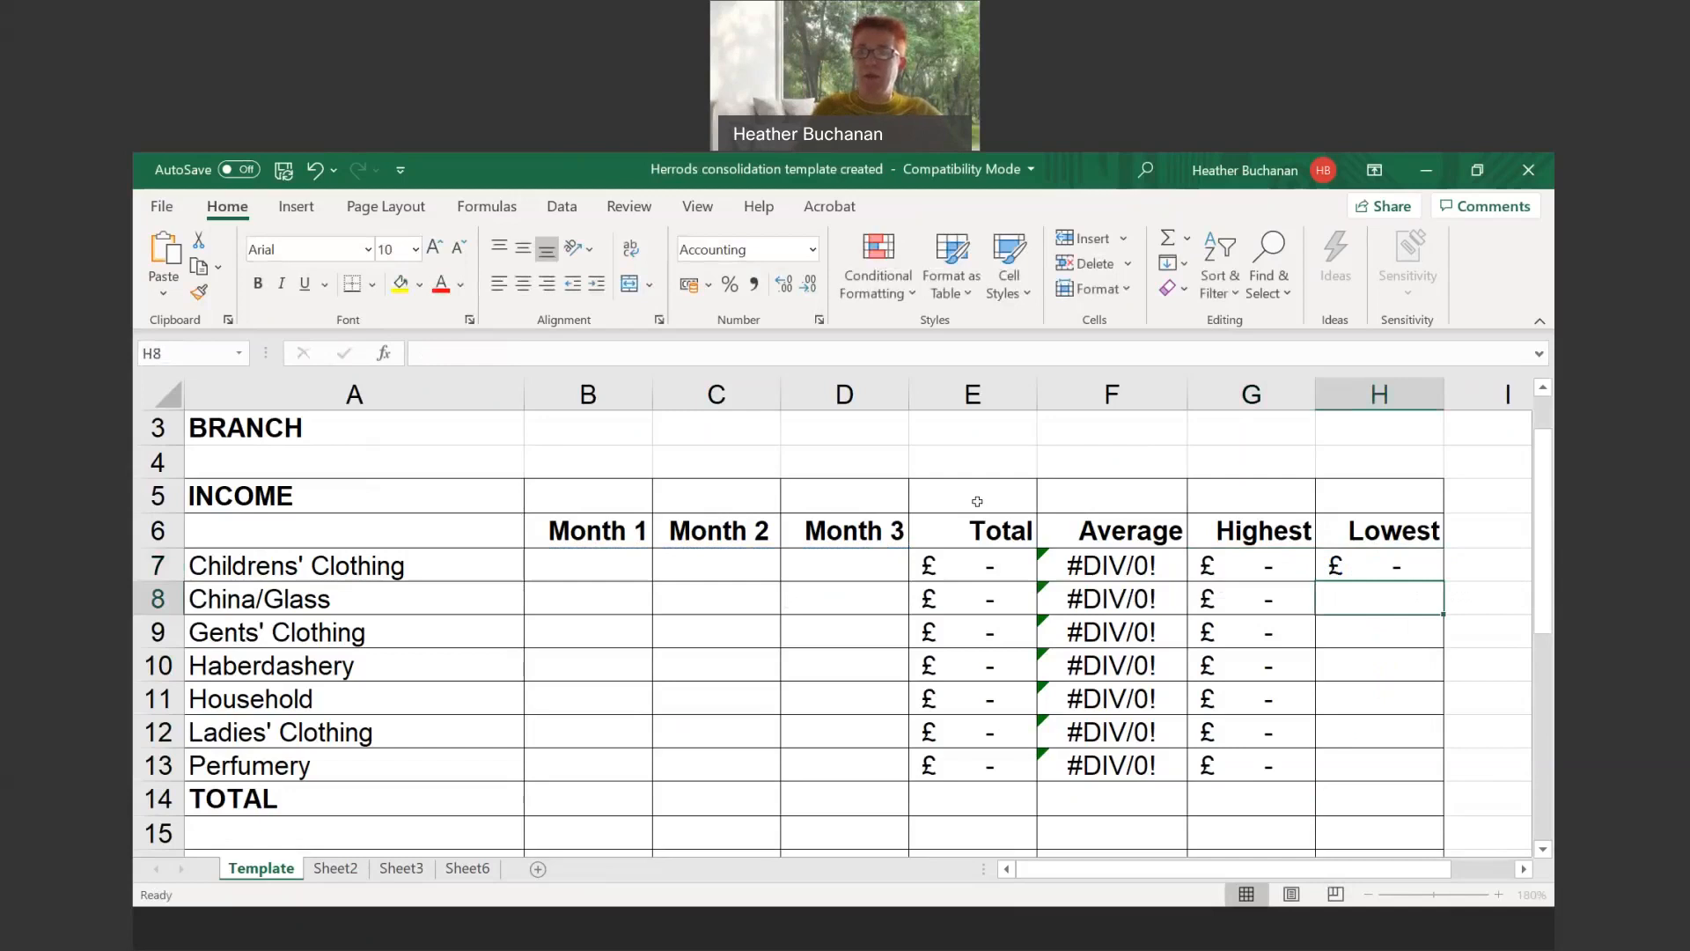
left_click(1408, 571)
mouse_move(1444, 589)
left_mouse_down()
mouse_move(1440, 668)
mouse_move(1303, 788)
left_mouse_up()
Enter =SUM(B7:B13) in B14 to total Month 1 income, and copy the formula across to E14
scroll(1159, 781, "down", 2)
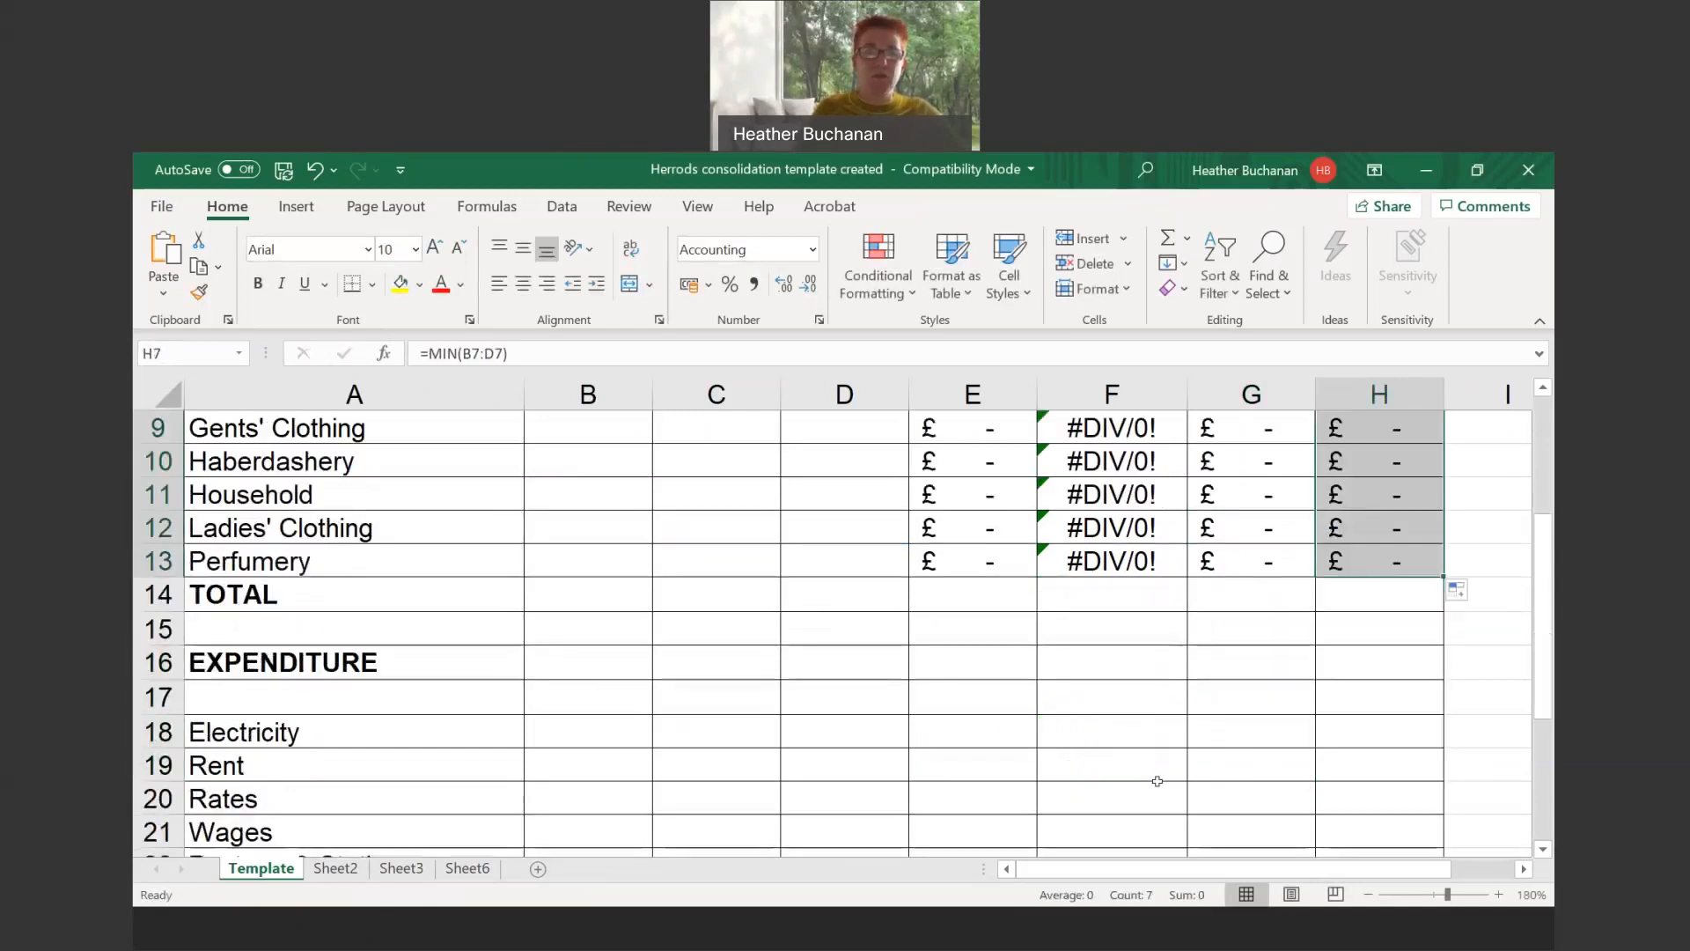
scroll(1159, 781, "up", 2)
left_click(623, 792)
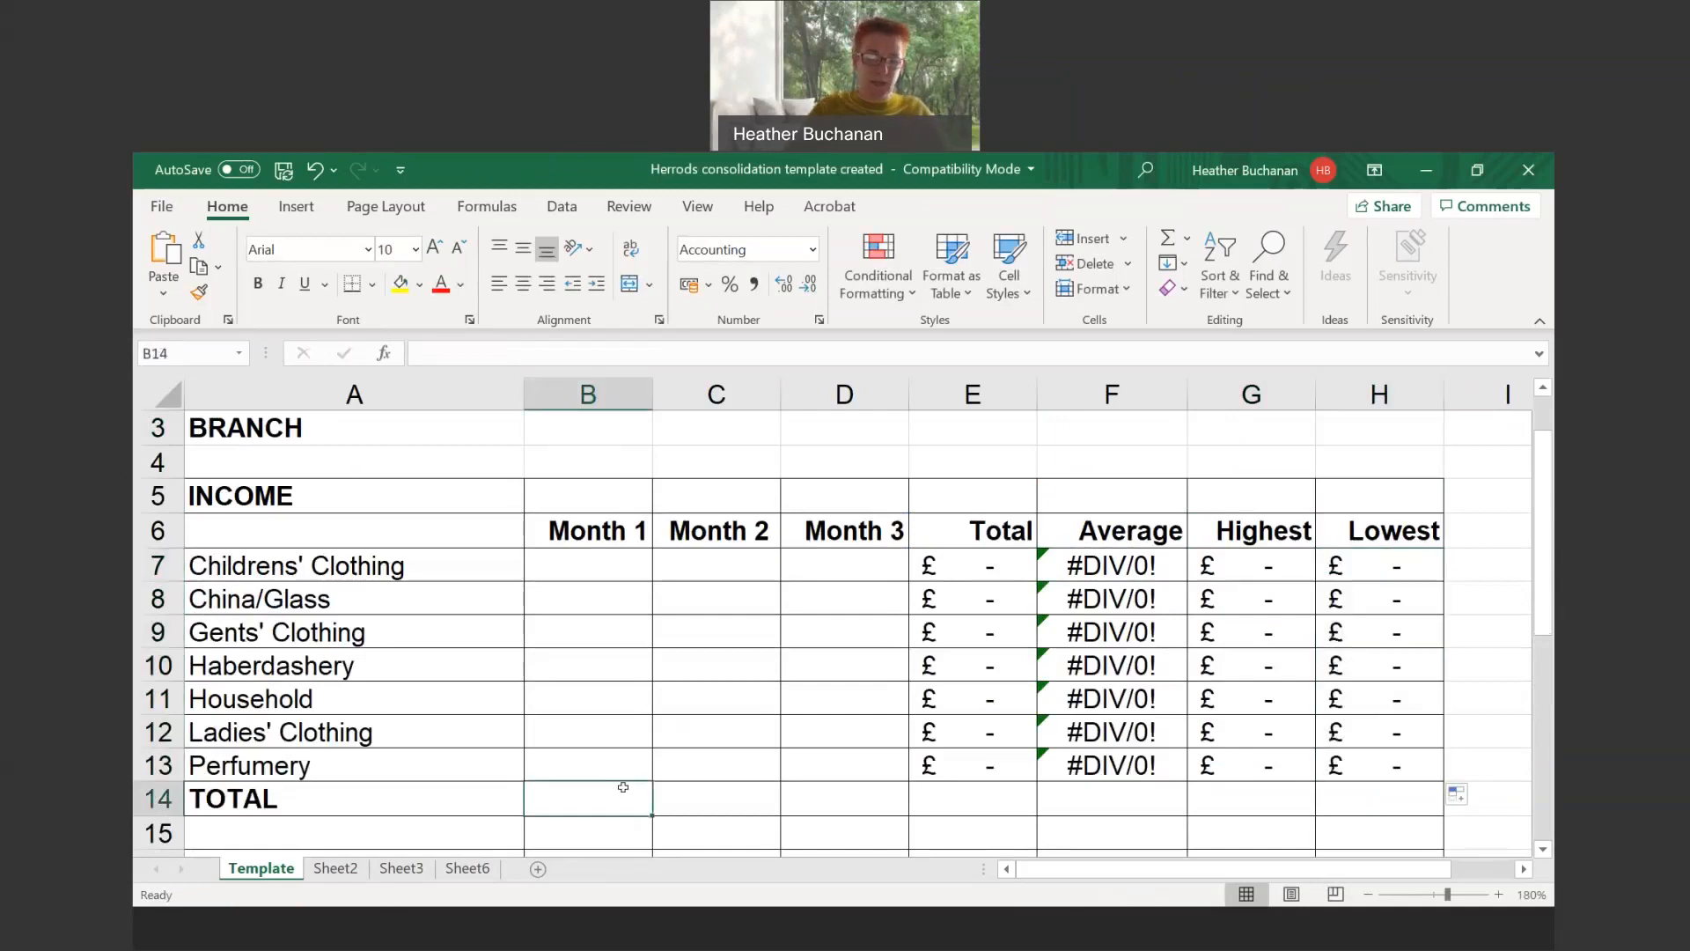
type("=sum(")
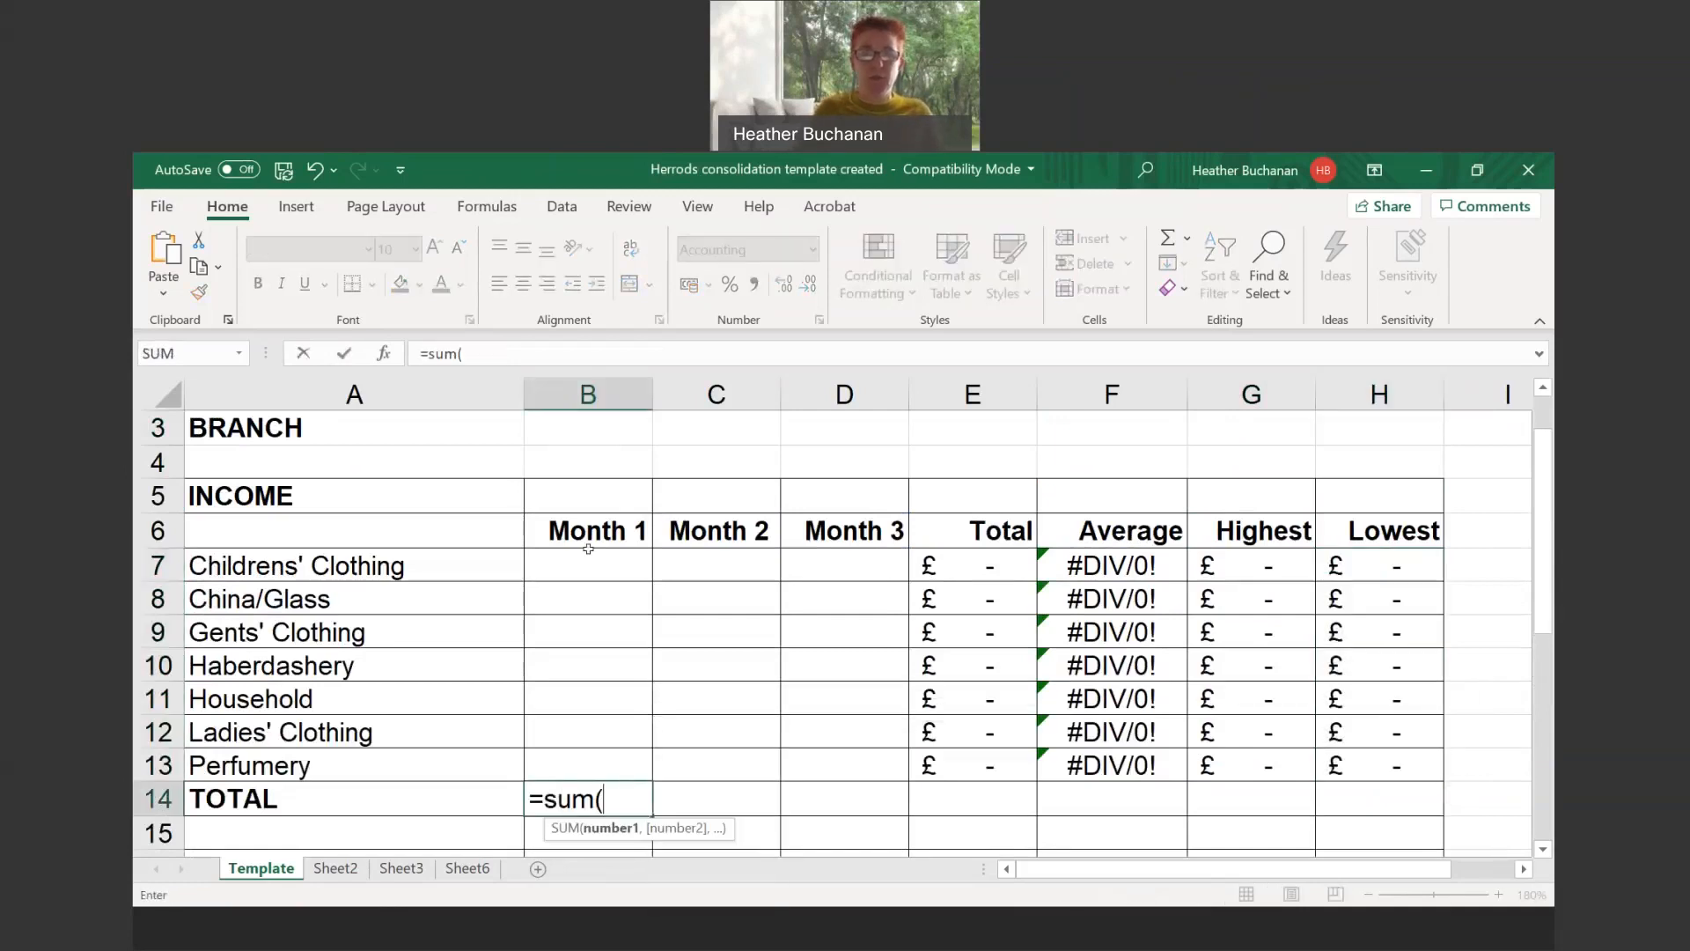
left_click_drag(588, 548, 589, 769)
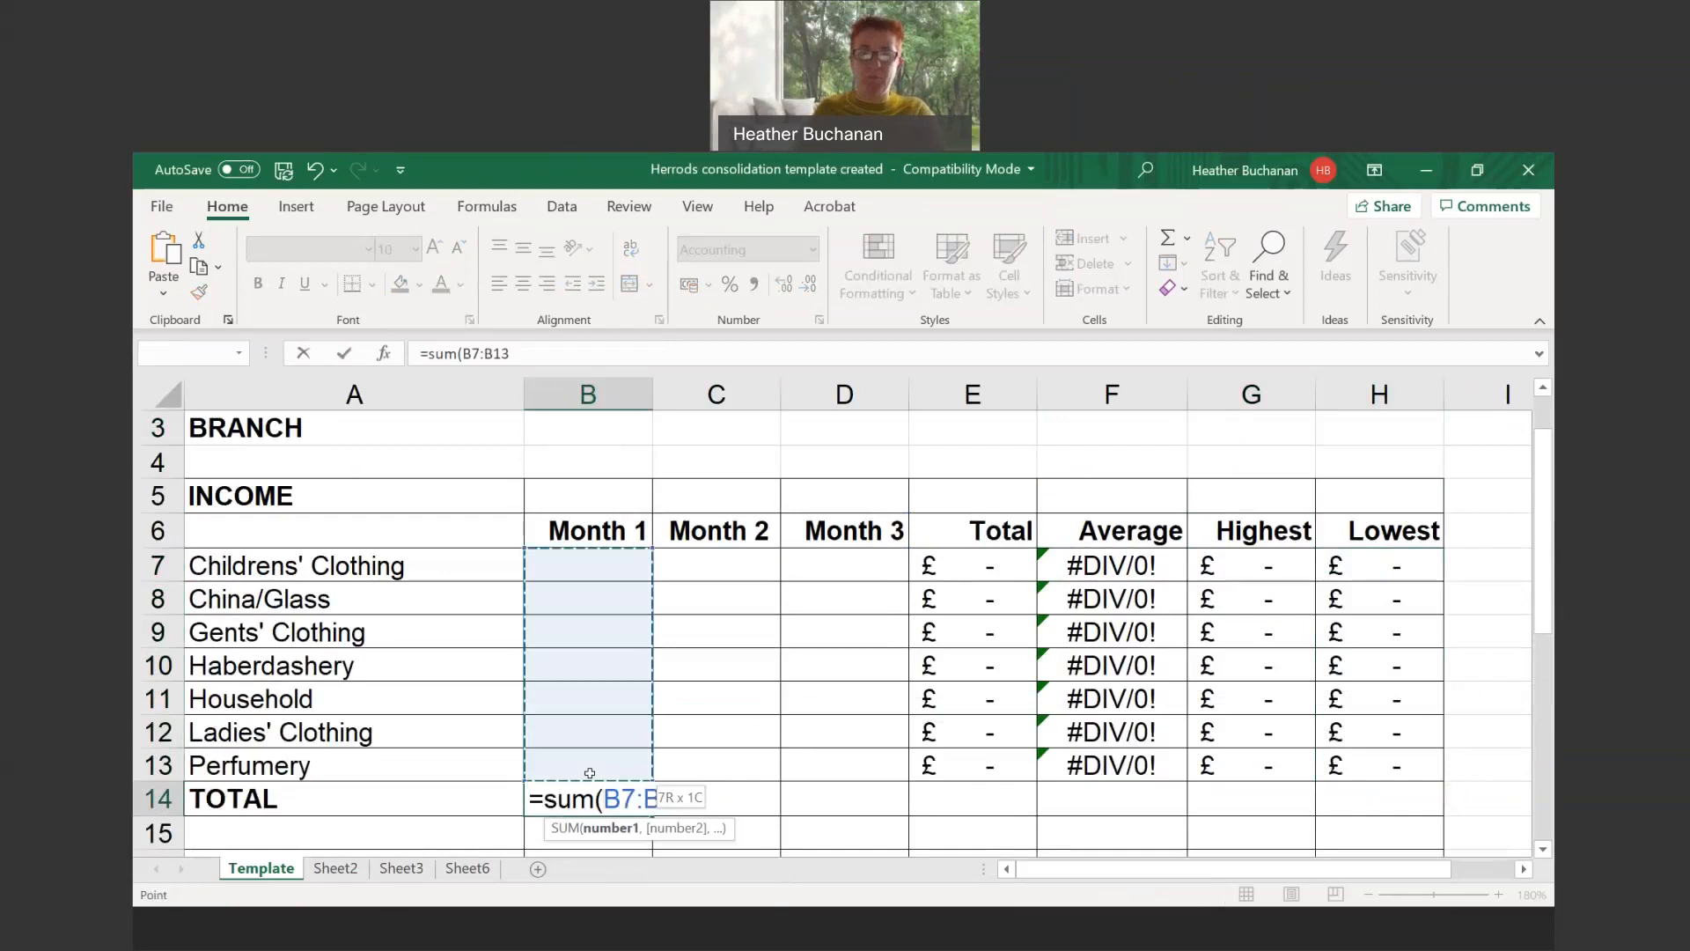
key("ctrl+Return")
left_click_drag(648, 814, 1030, 800)
Review the income, expenditure and profit rows of the Template sheet
scroll(1140, 800, "down", 3)
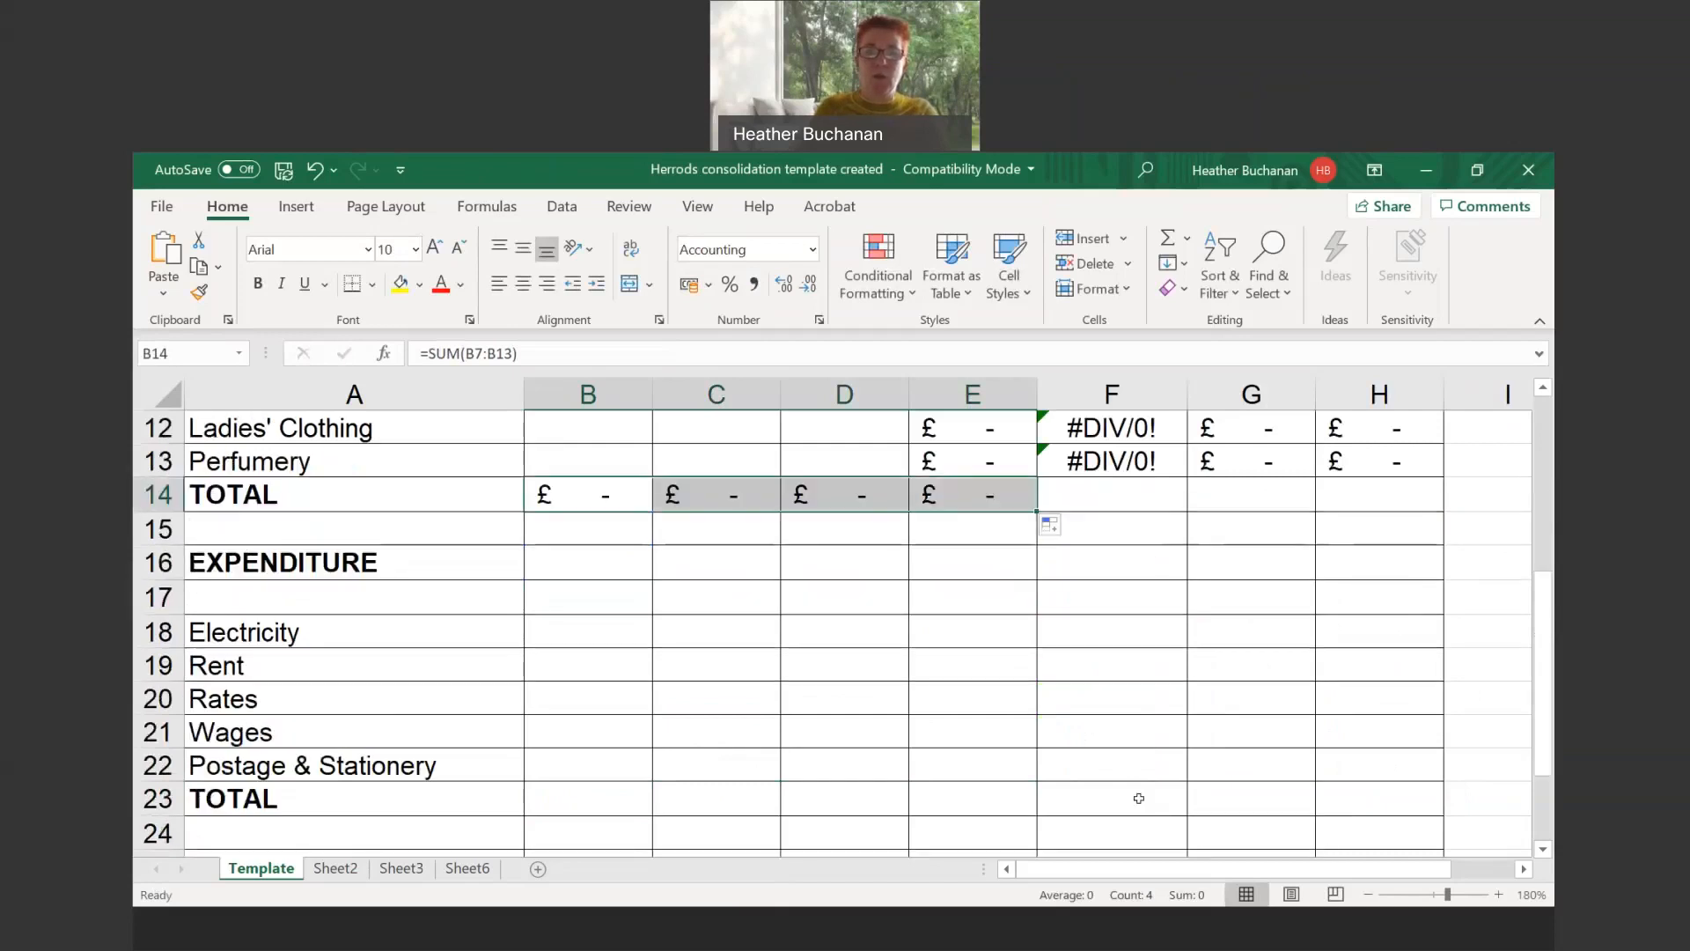
scroll(1139, 797, "down", 1)
scroll(1095, 690, "up", 2)
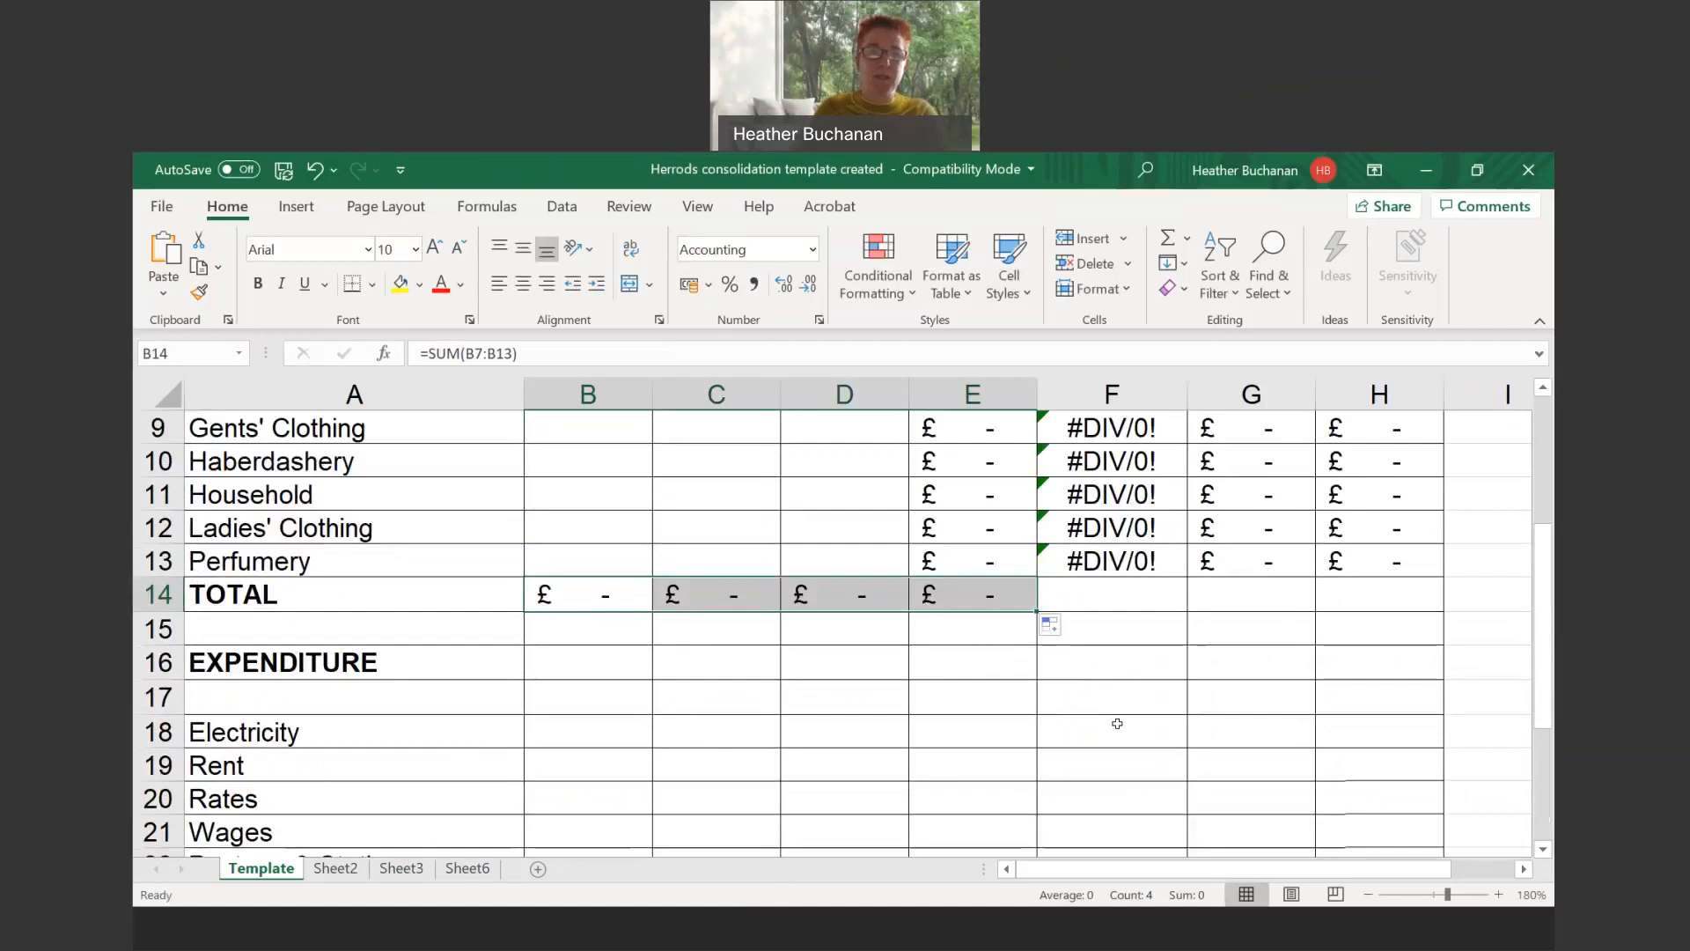
scroll(1117, 722, "down", 2)
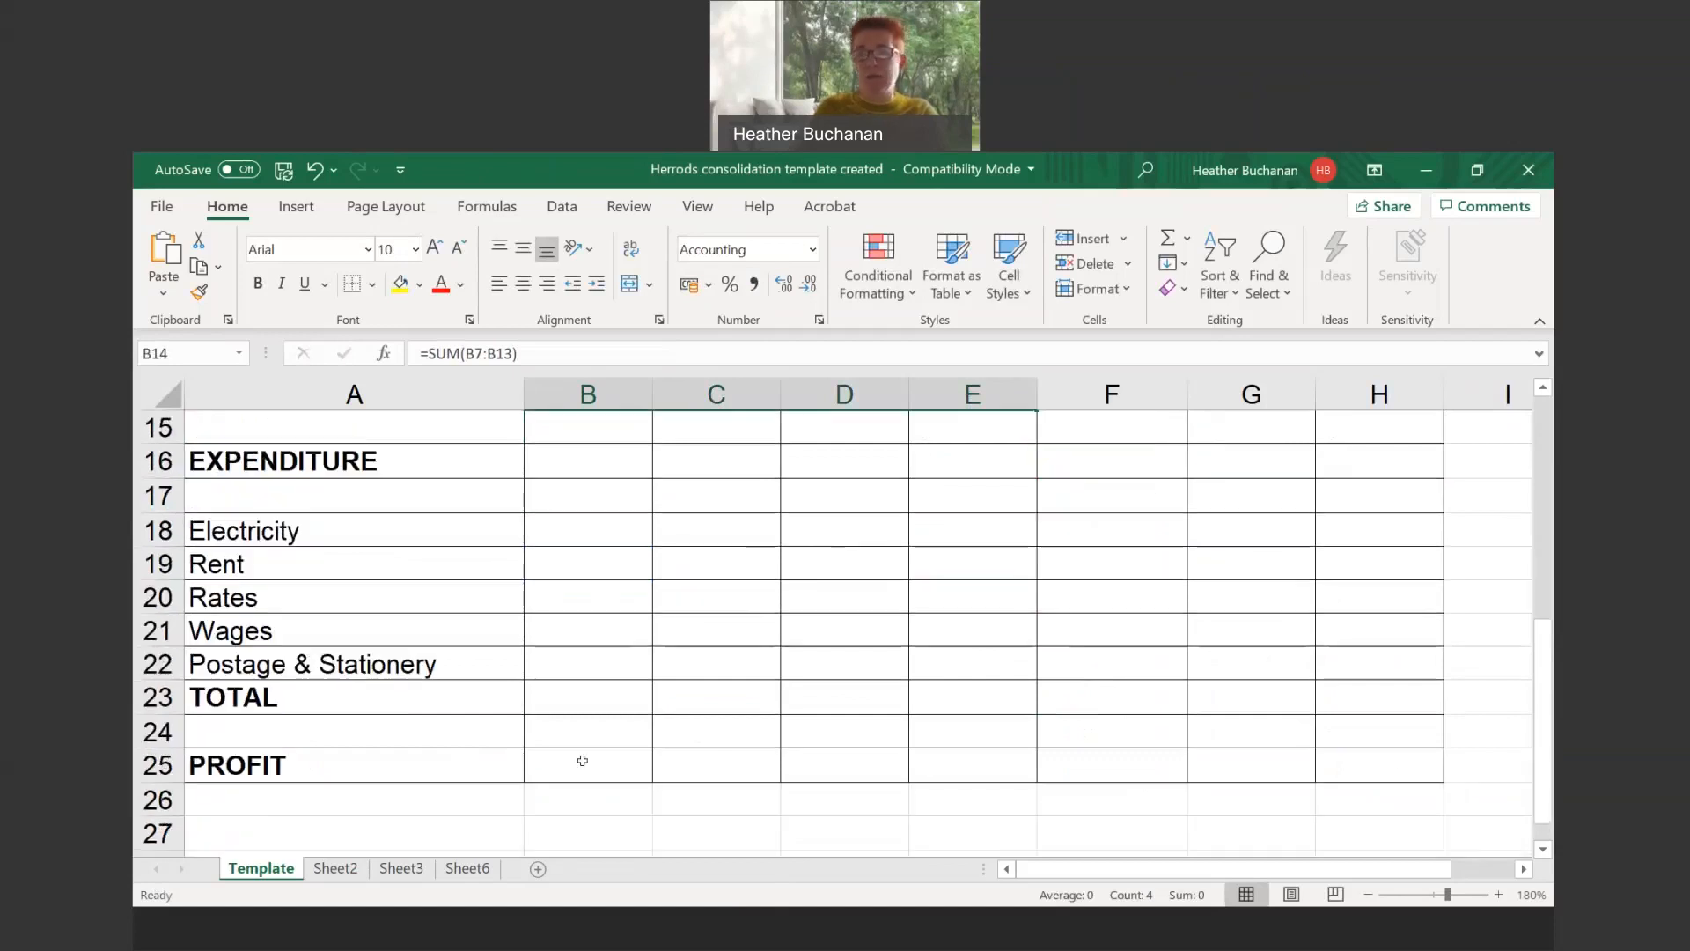
scroll(1121, 602, "up", 4)
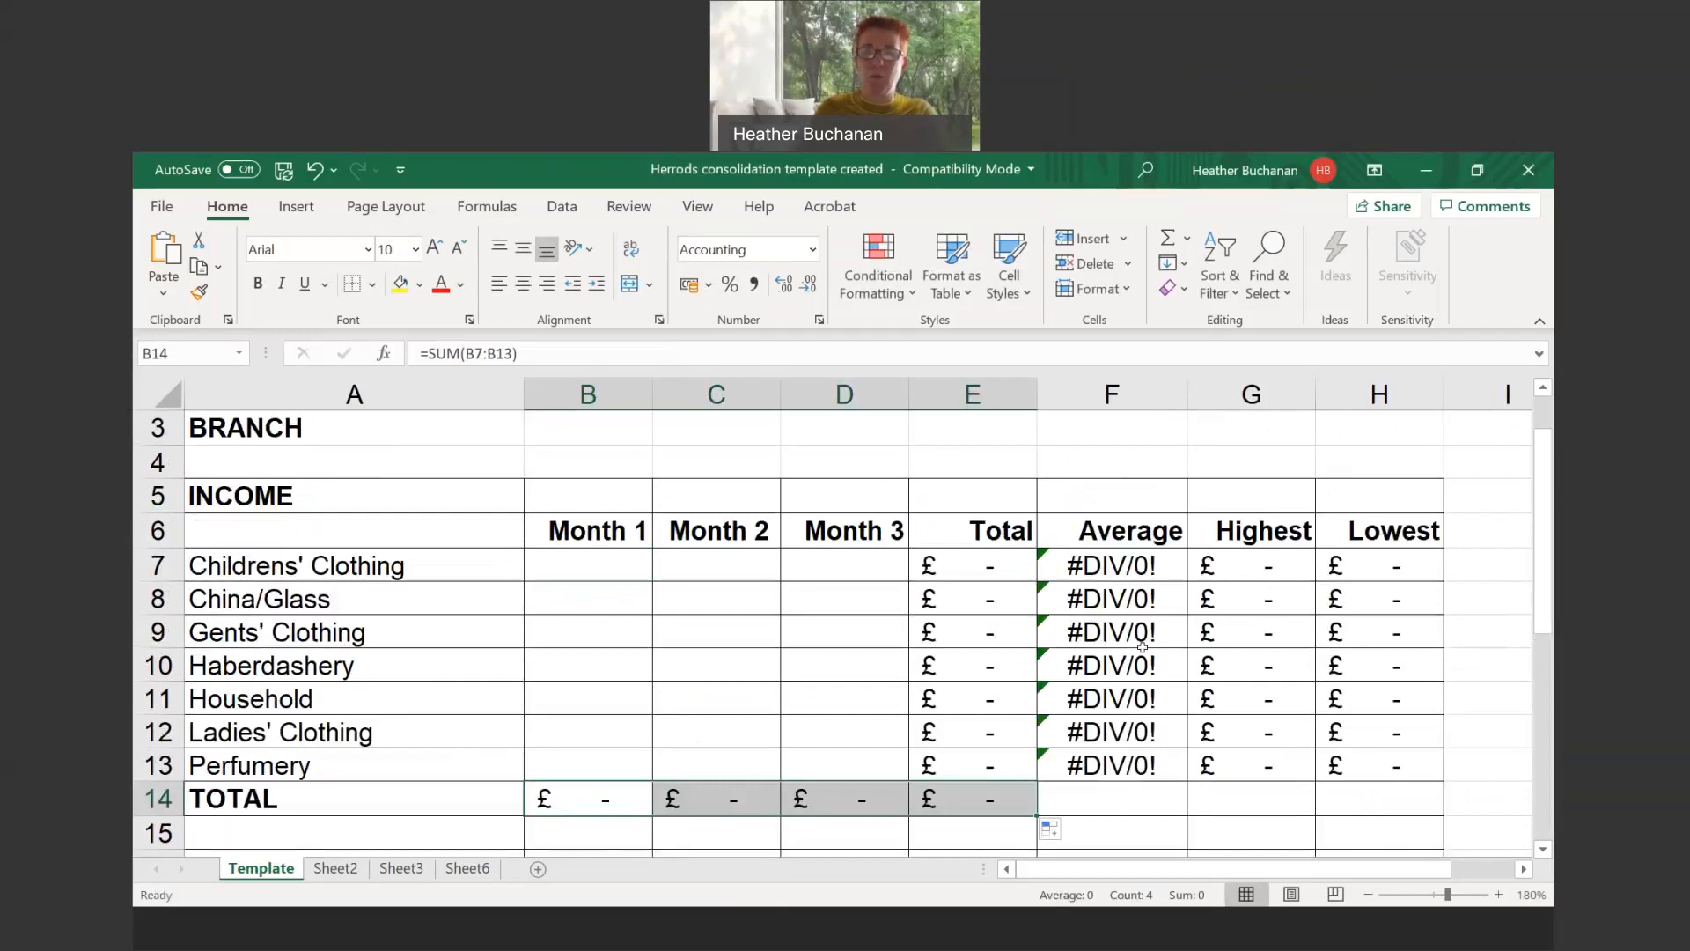
scroll(1141, 647, "down", 3)
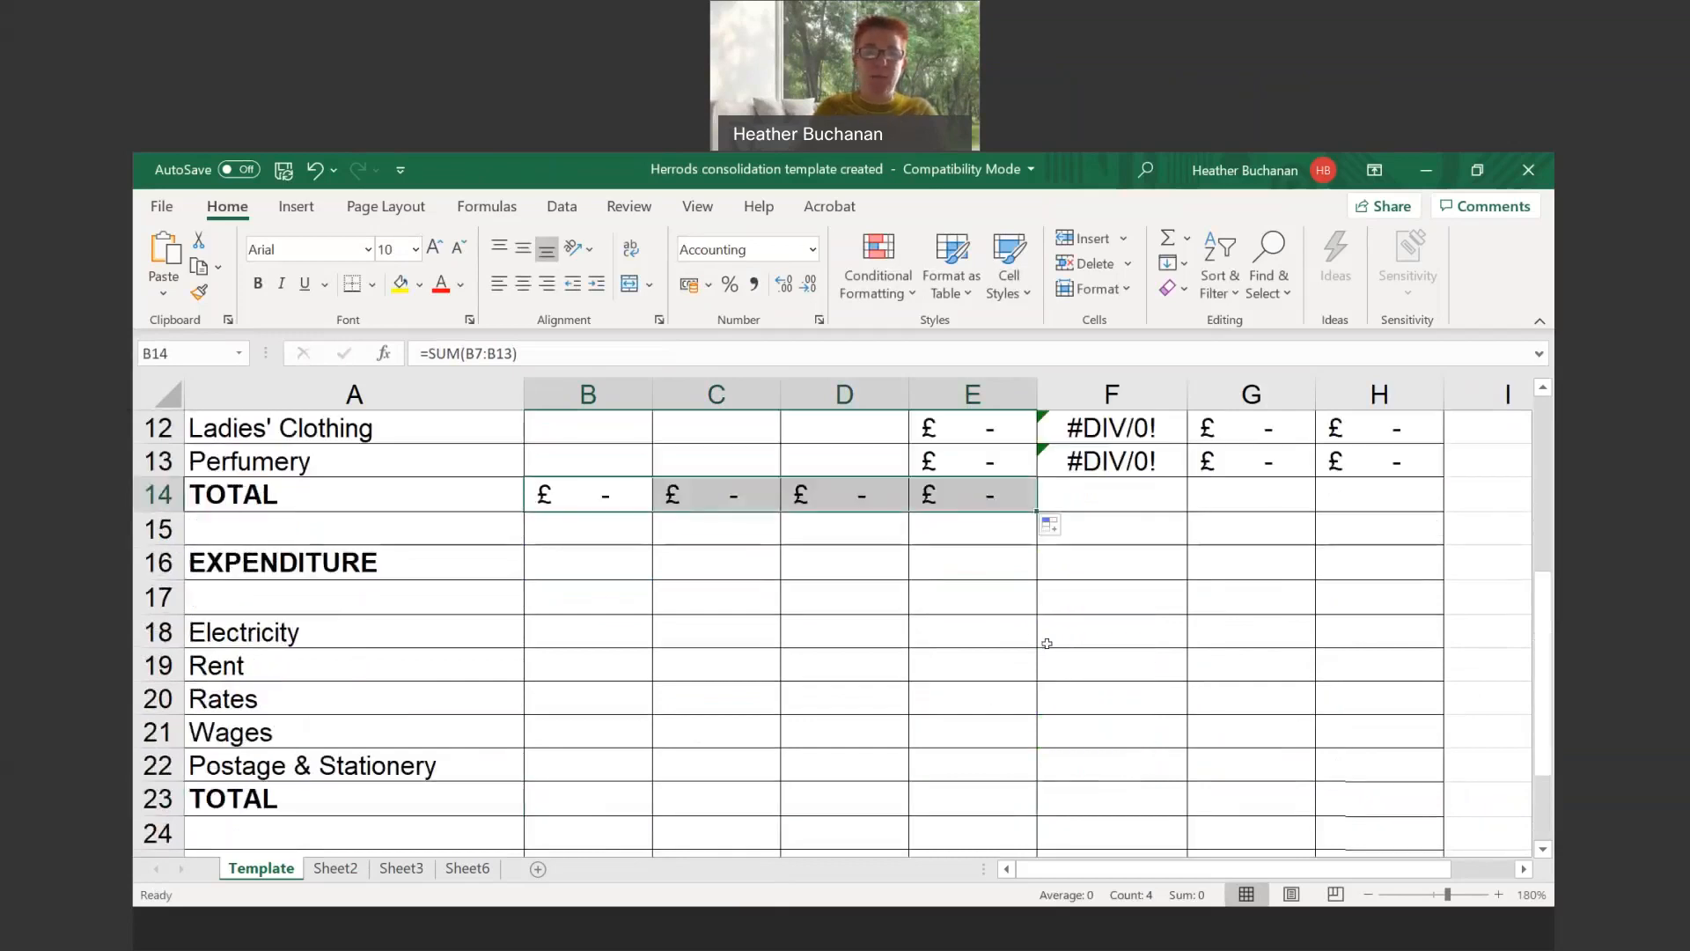
scroll(604, 805, "down", 1)
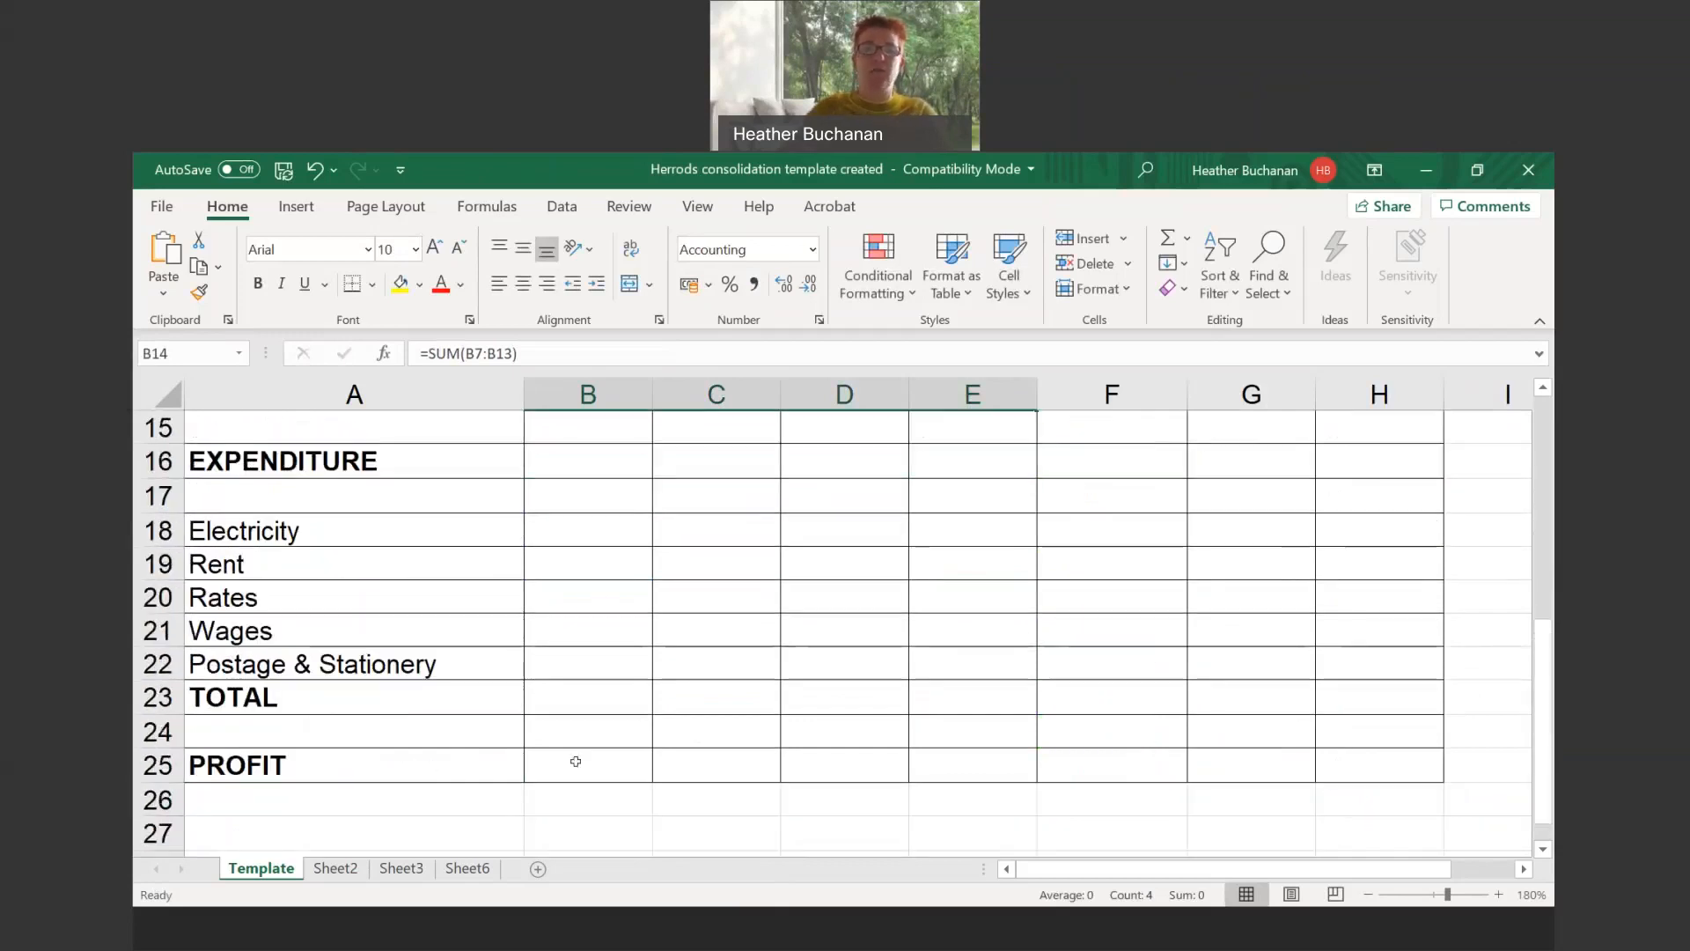
Enter =B14-B23 in B25 to calculate Month 1 profit, and copy the formula across to E25
left_click(601, 771)
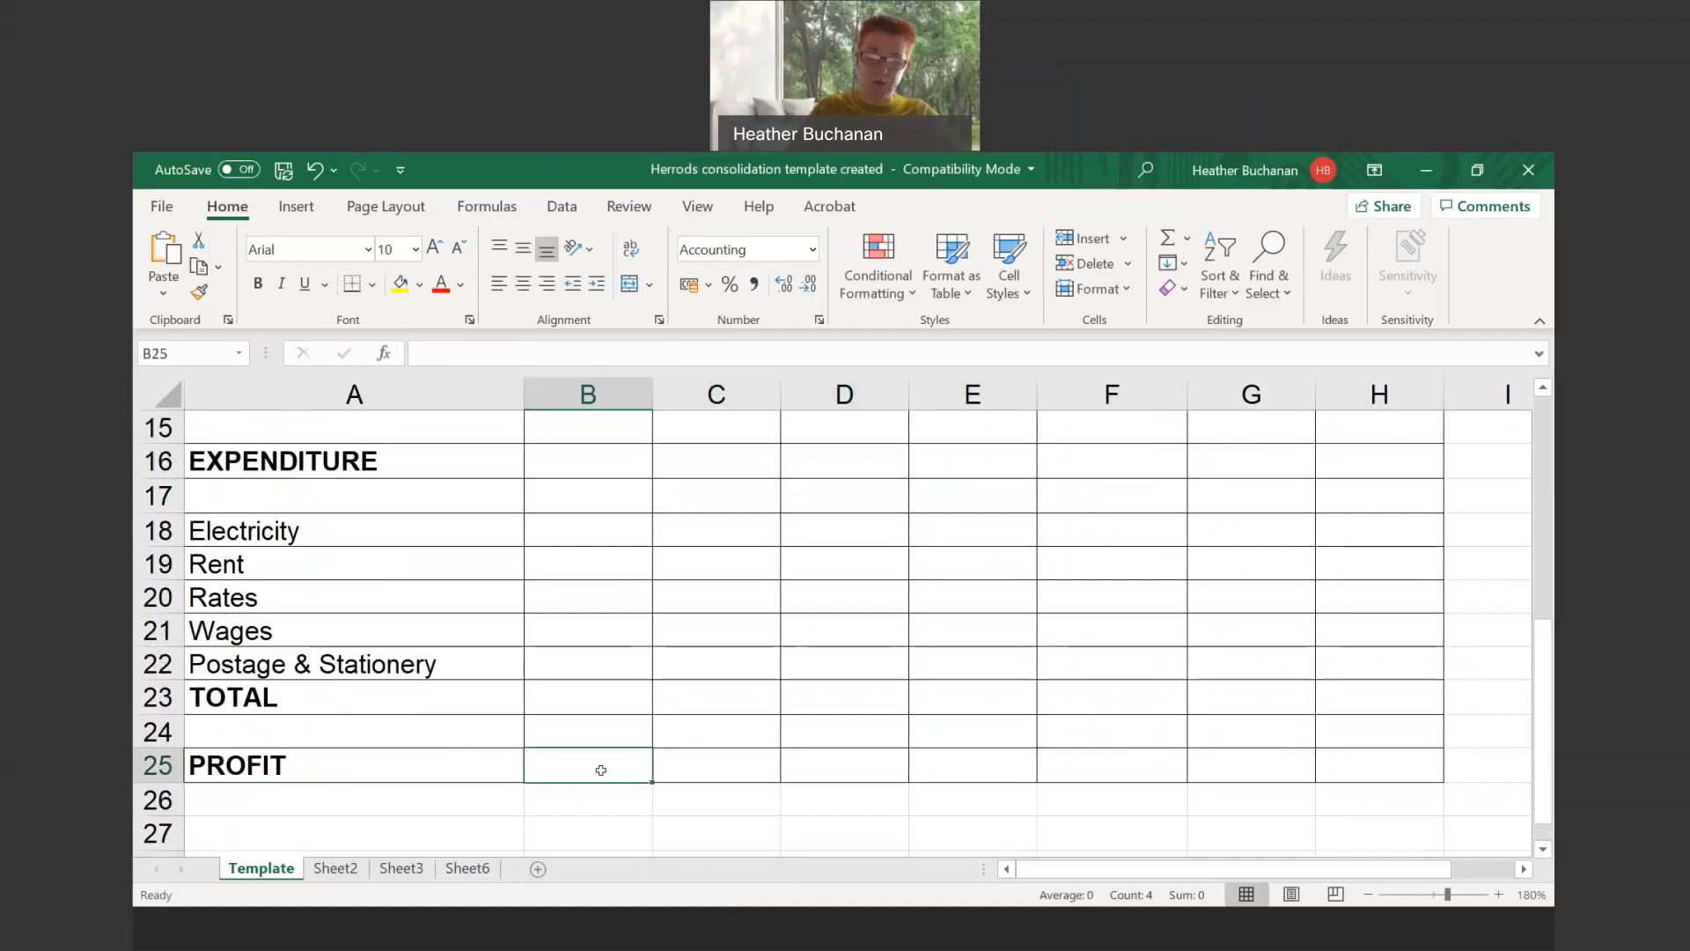
type("=")
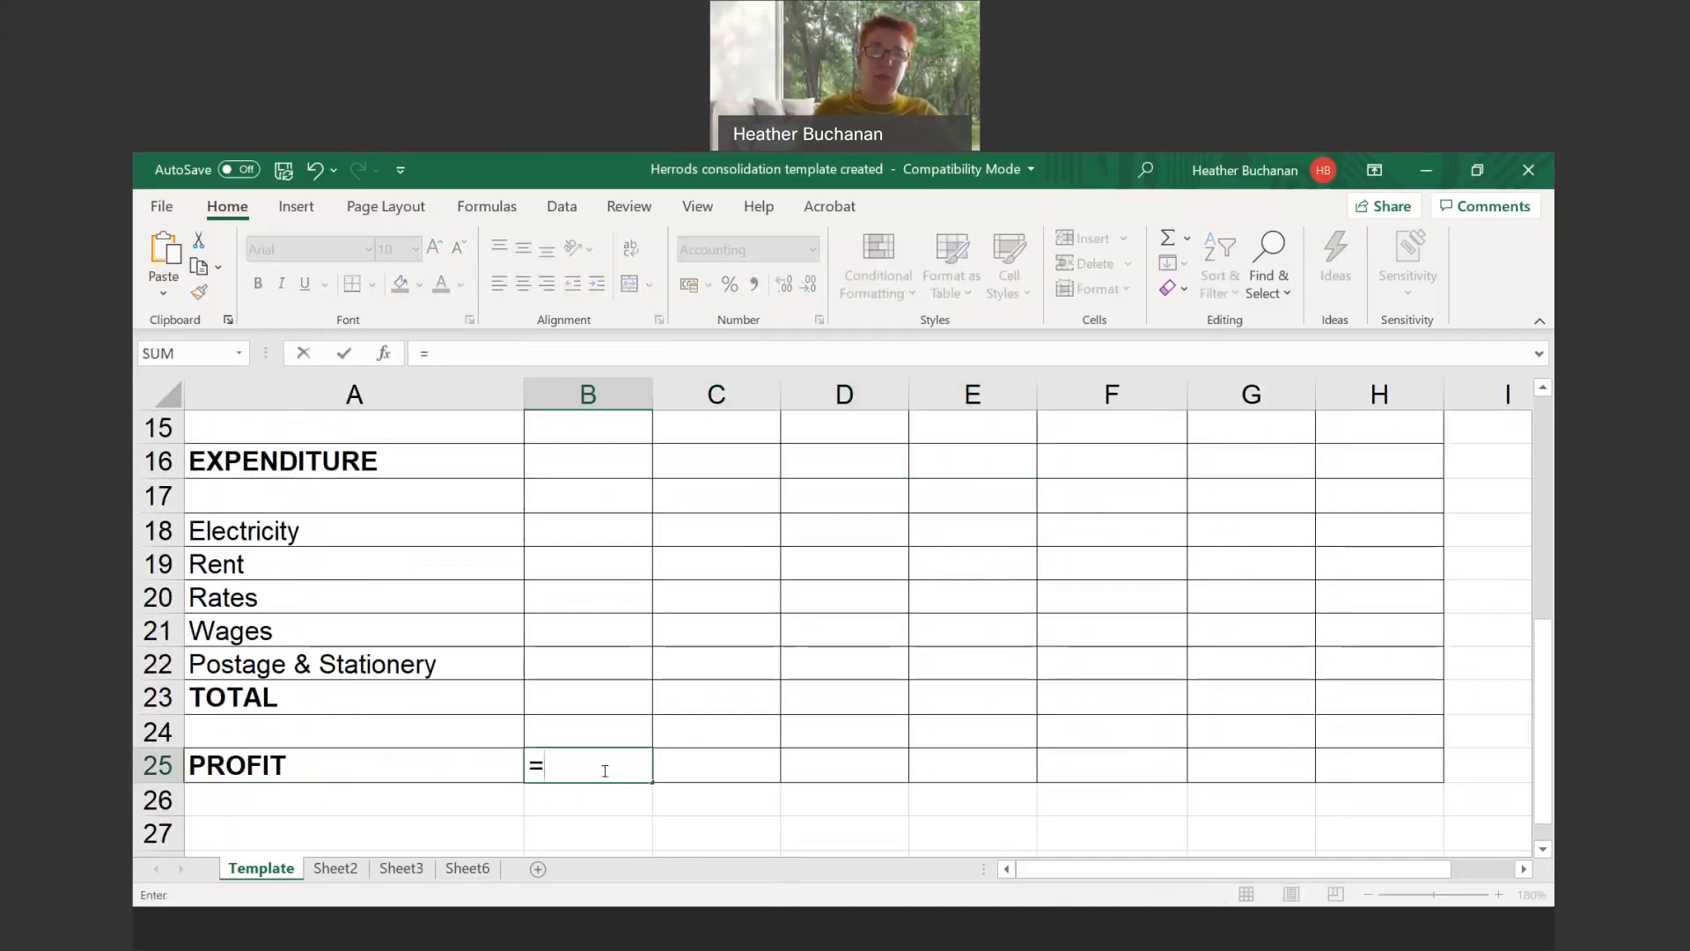
scroll(605, 770, "up", 2)
left_click(606, 597)
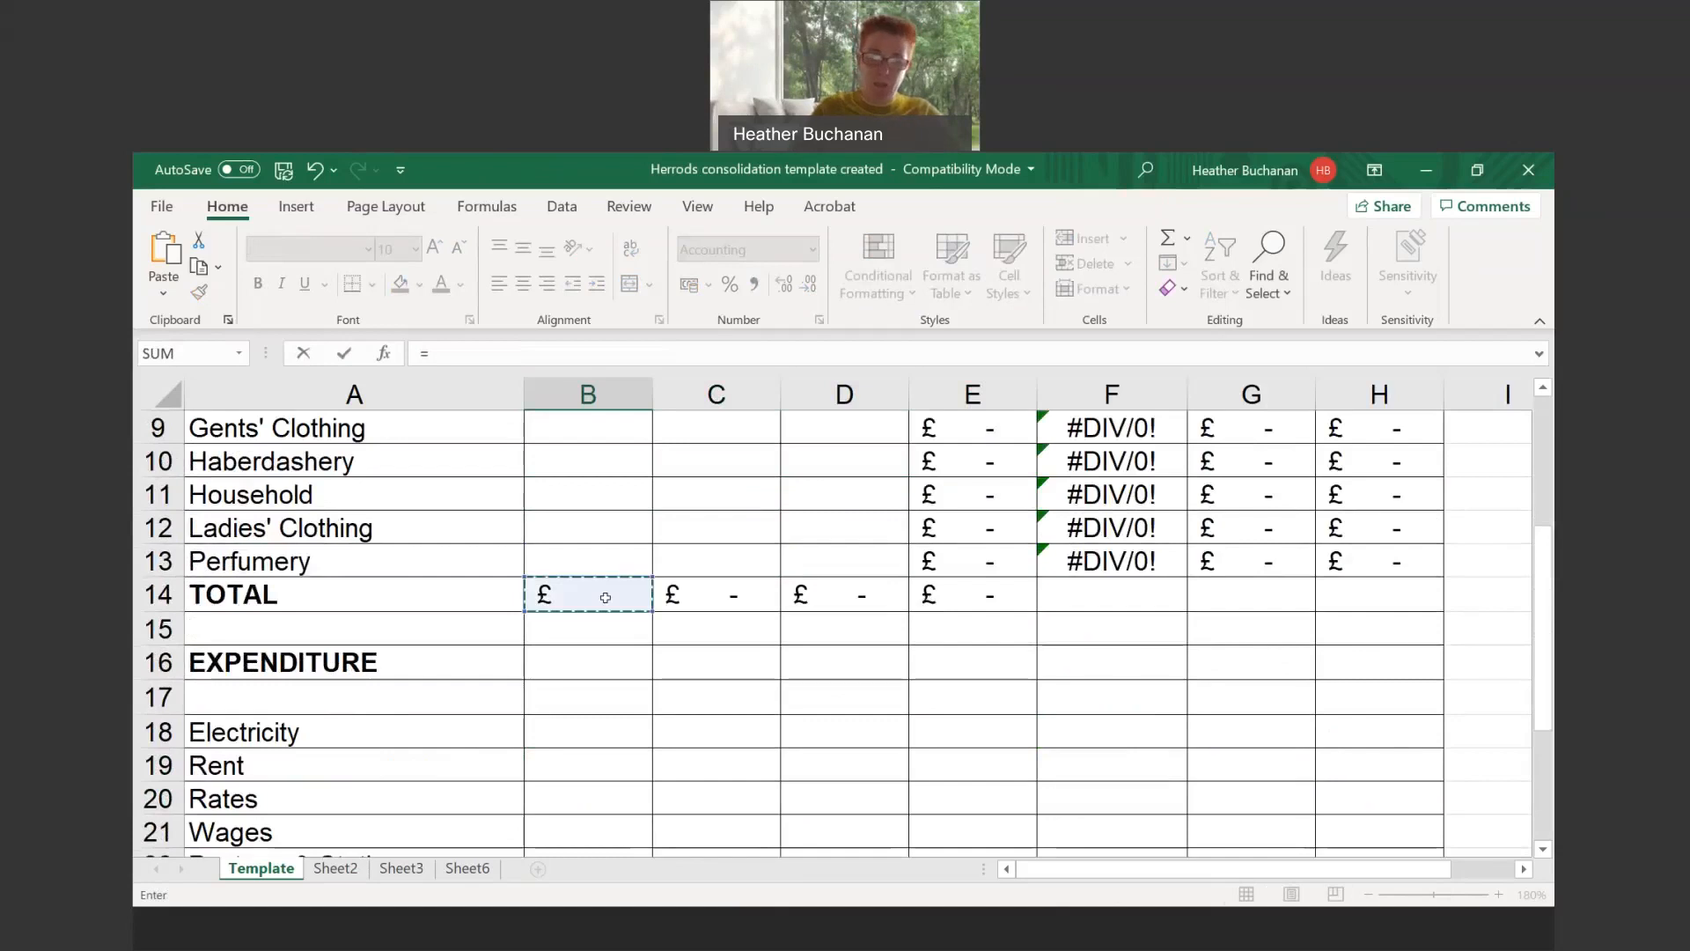
type("-")
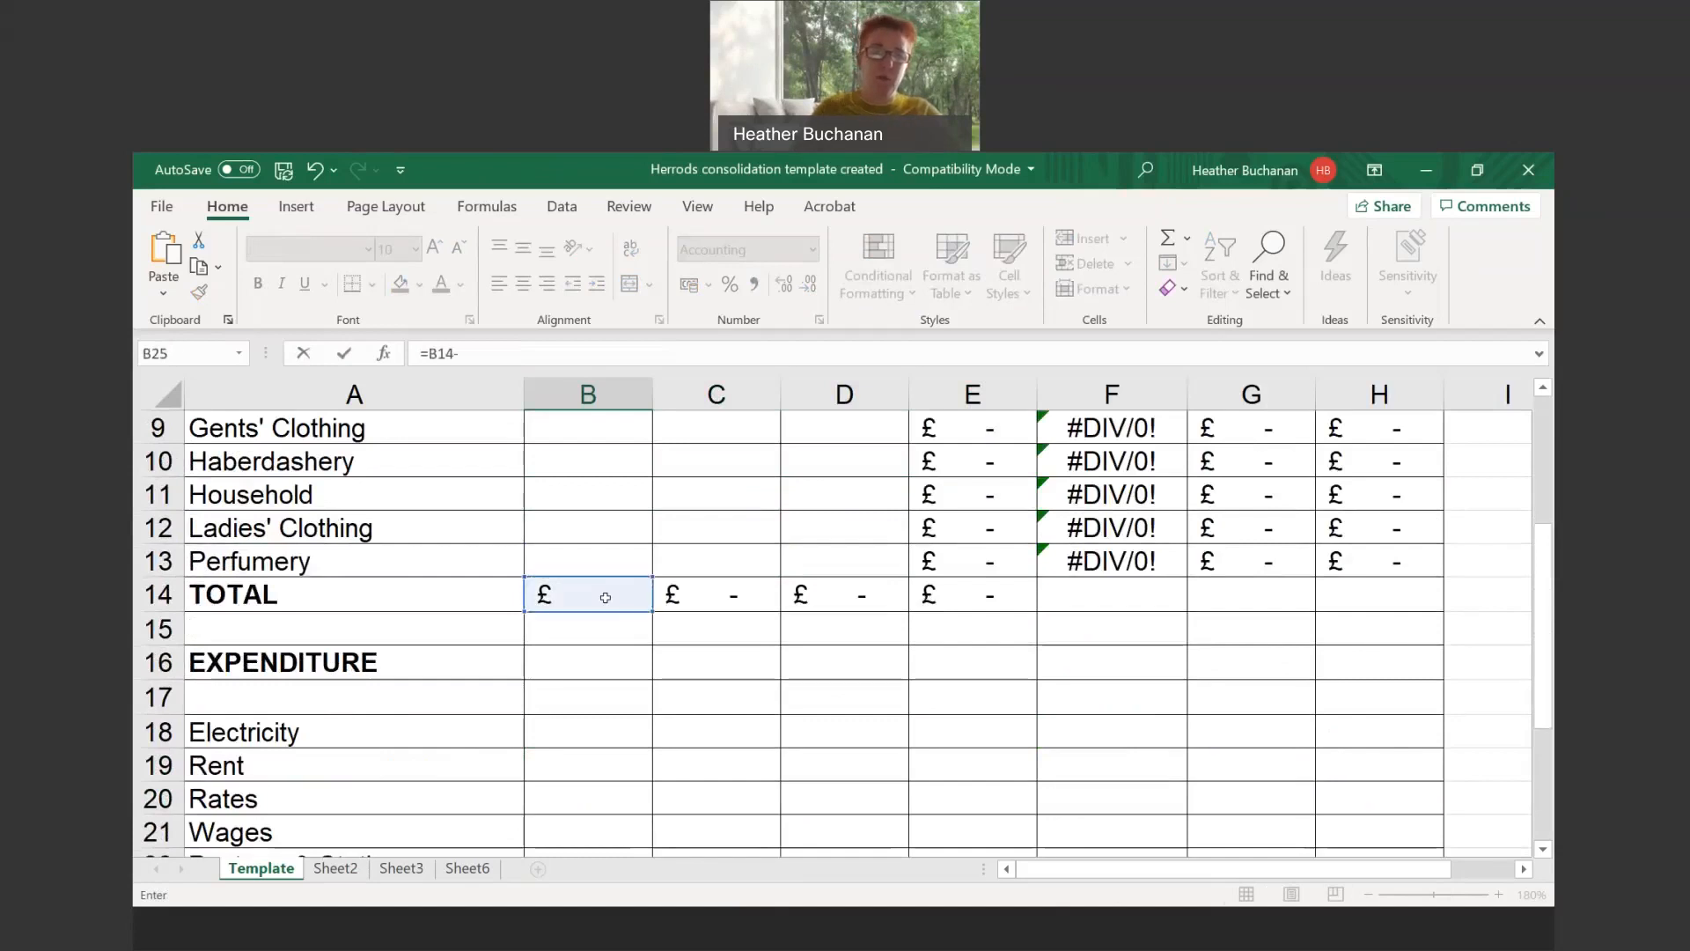
scroll(614, 661, "down", 5)
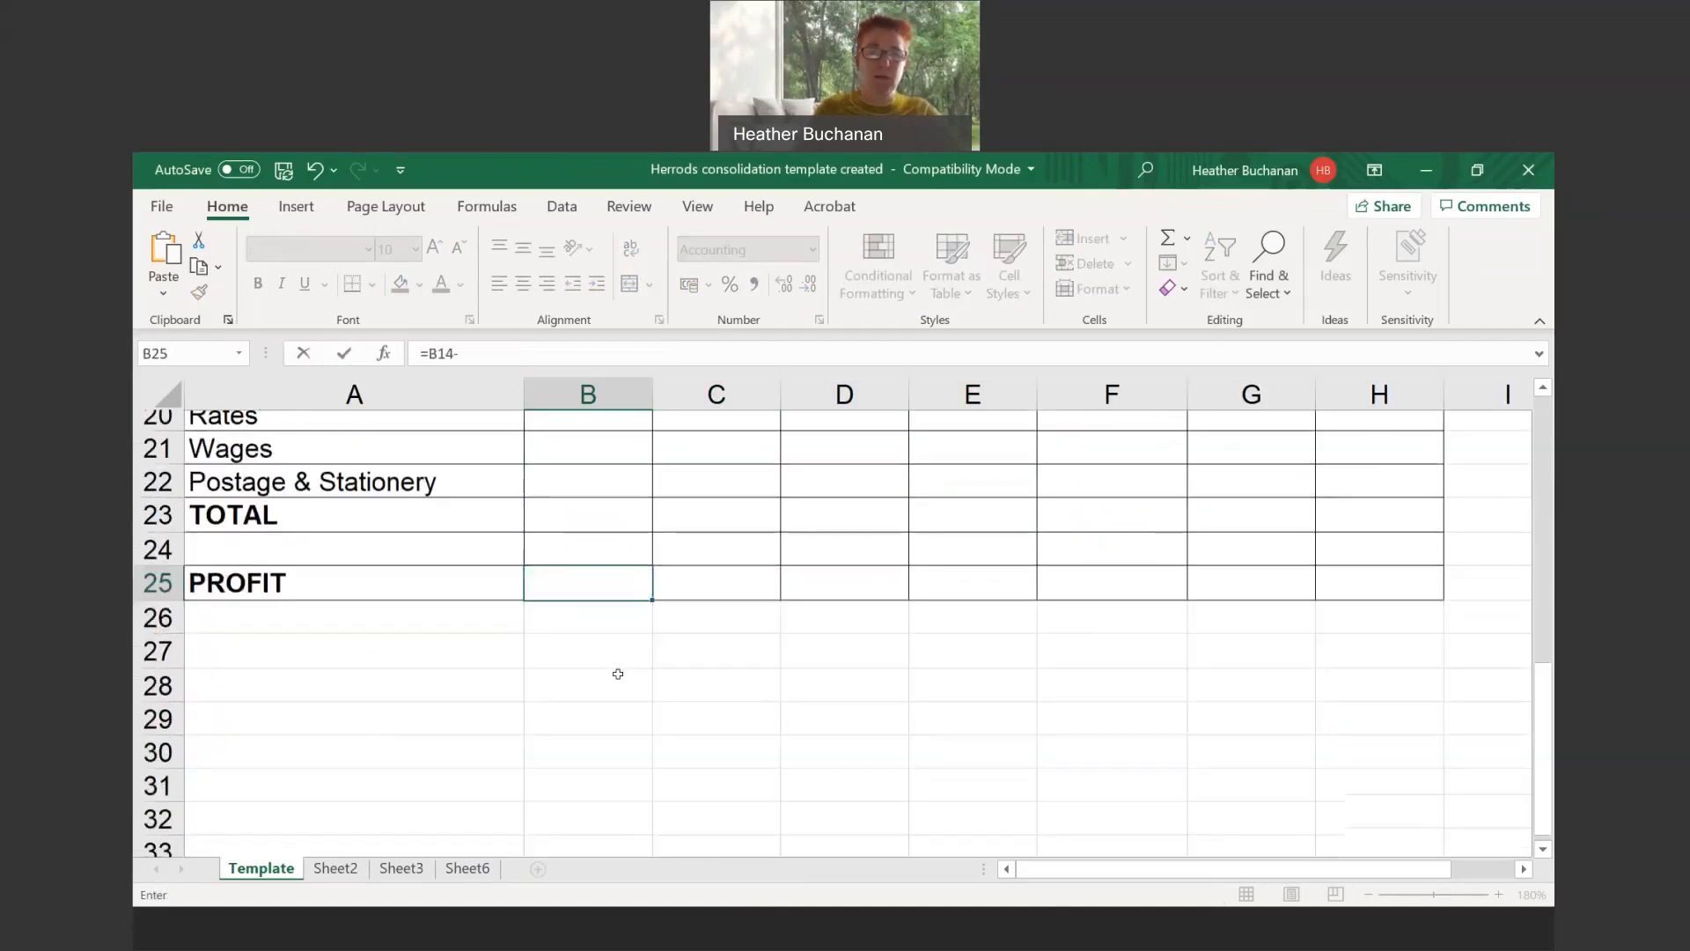
scroll(629, 665, "up", 1)
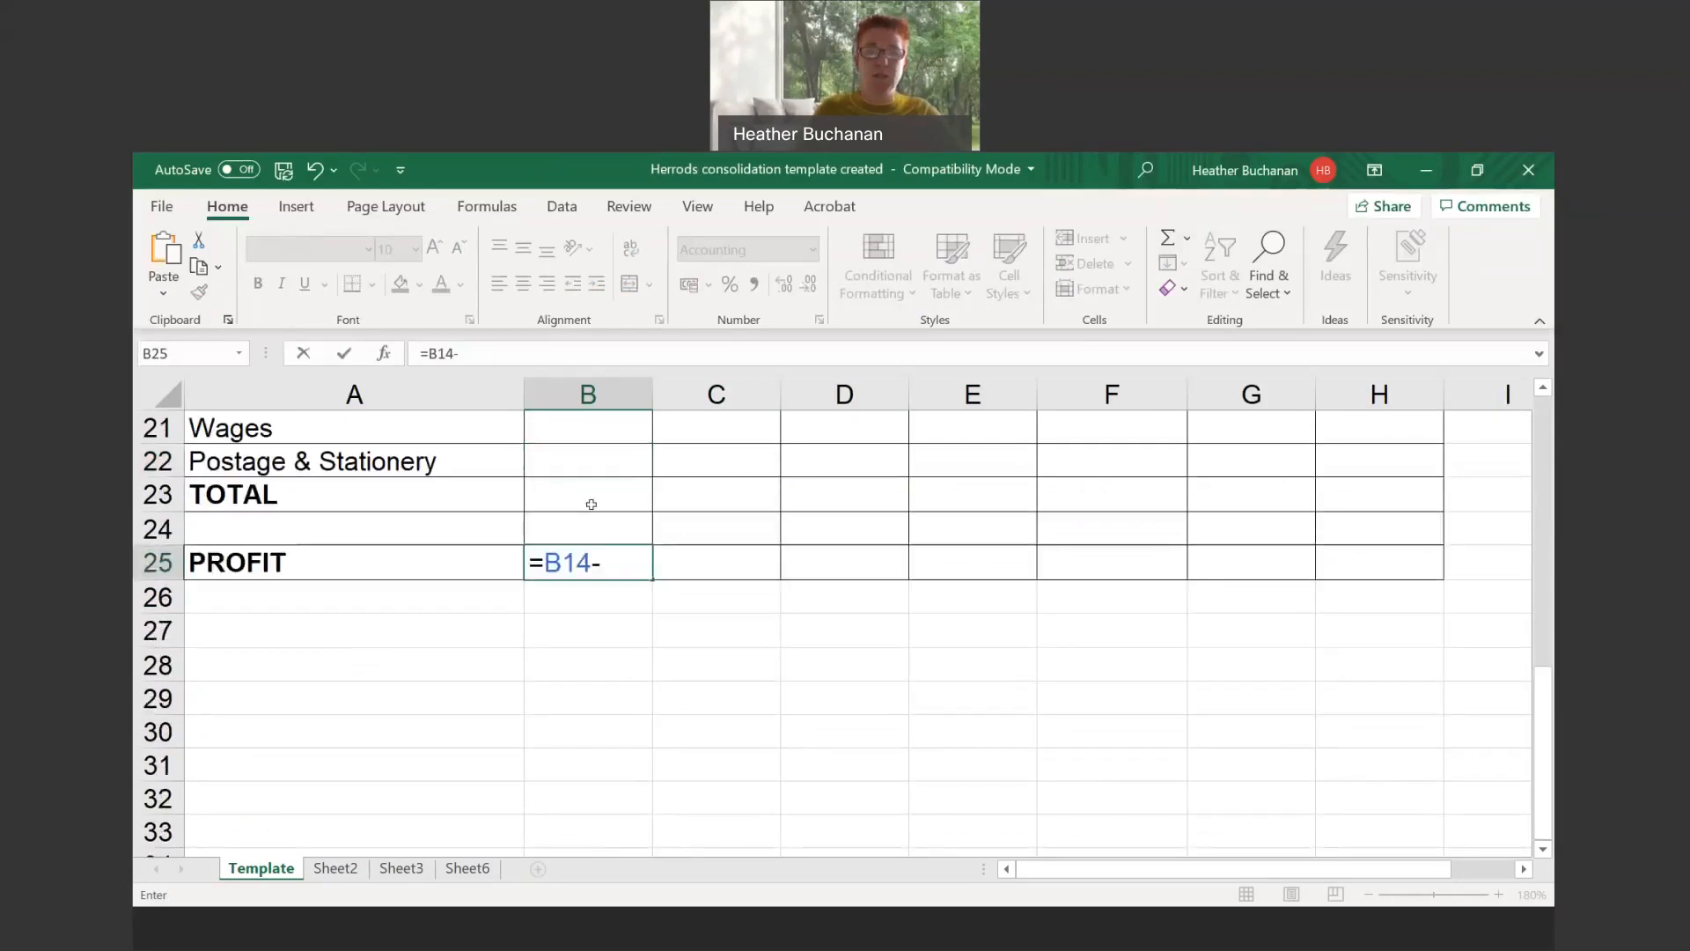
left_click(591, 504)
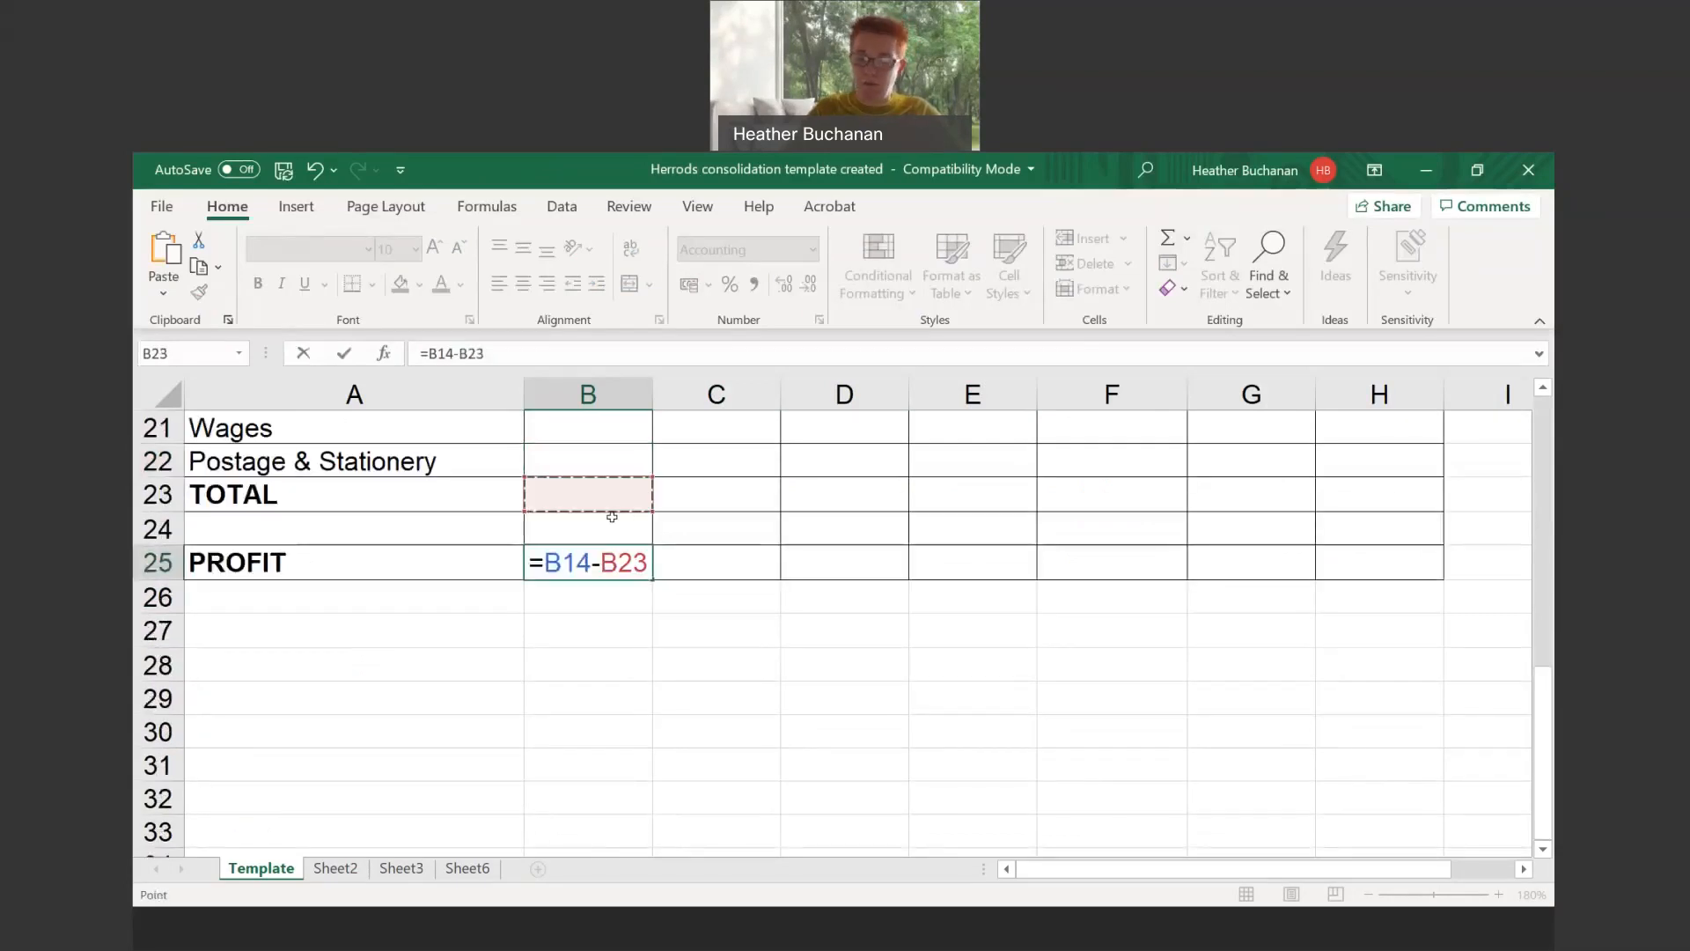
key("Return")
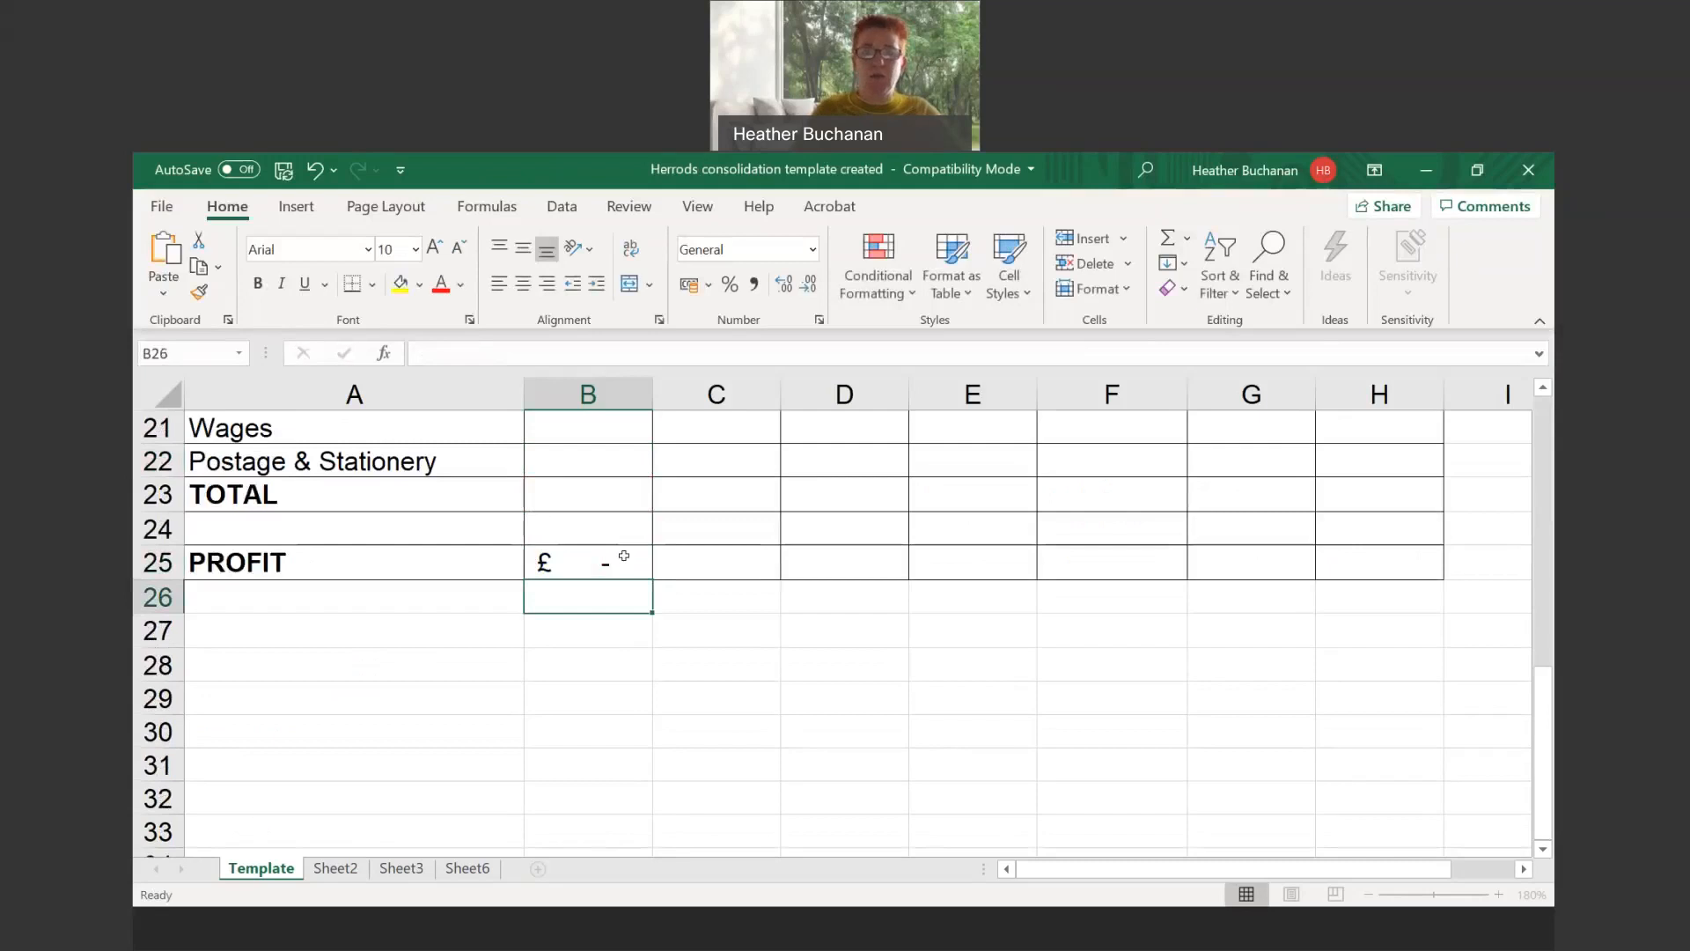
left_click(625, 556)
left_click_drag(657, 578, 852, 734)
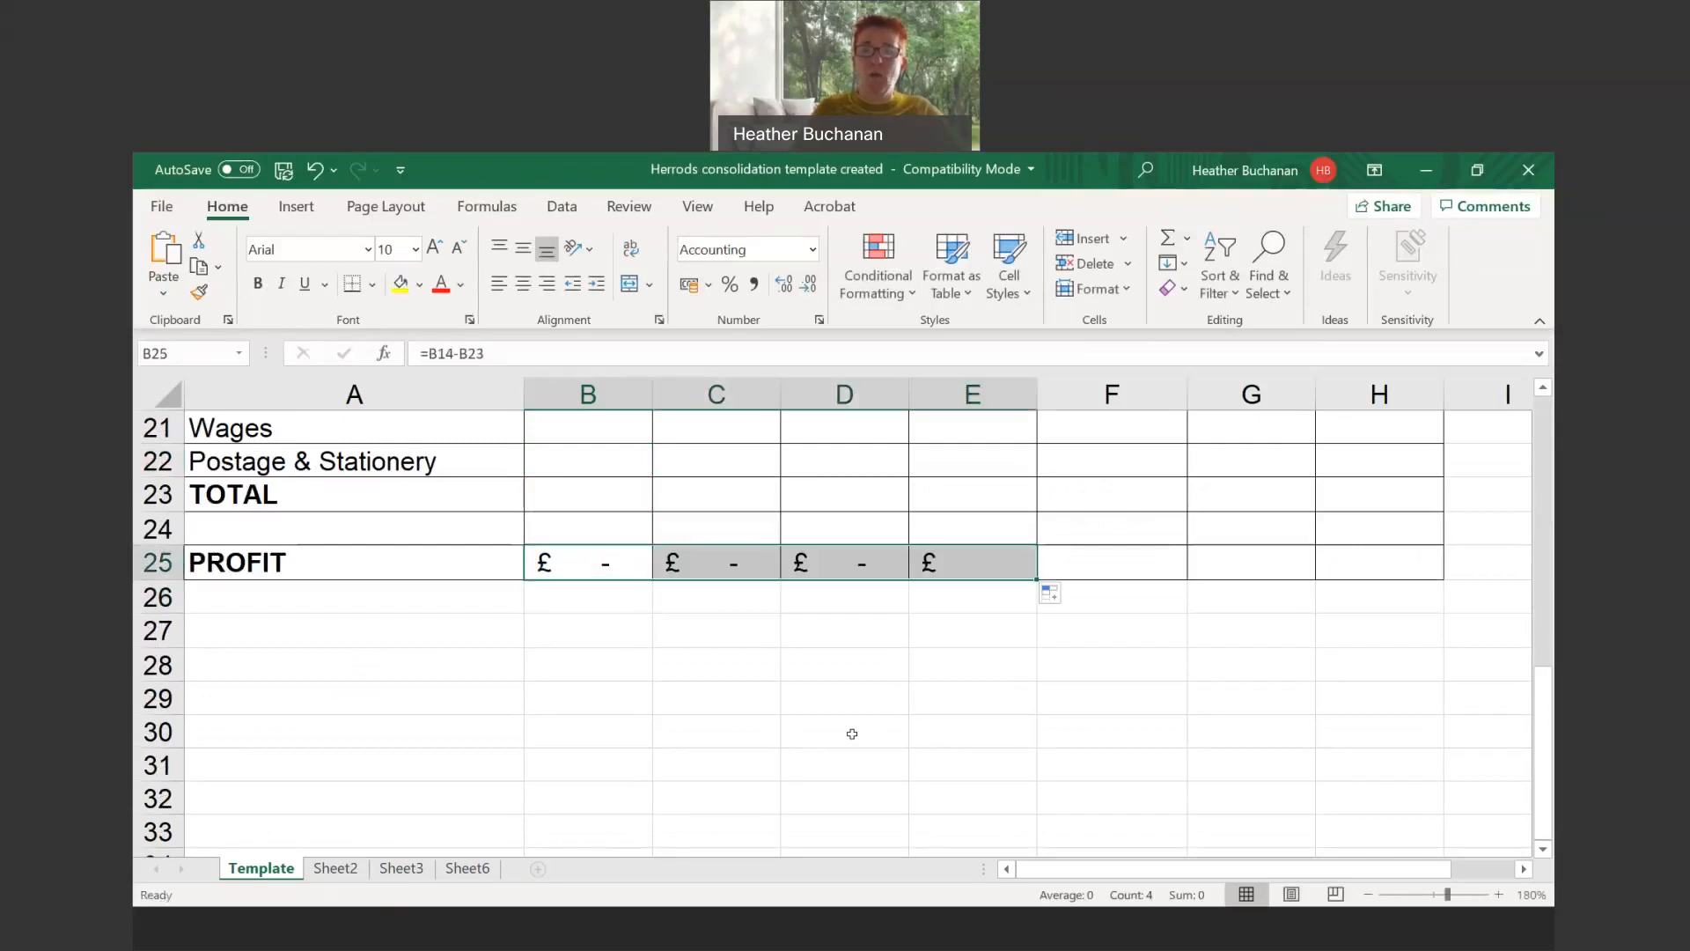
Duplicate the Template sheet, placing the copy directly between Template and Sheet2
scroll(852, 734, "up", 3)
scroll(862, 726, "up", 3)
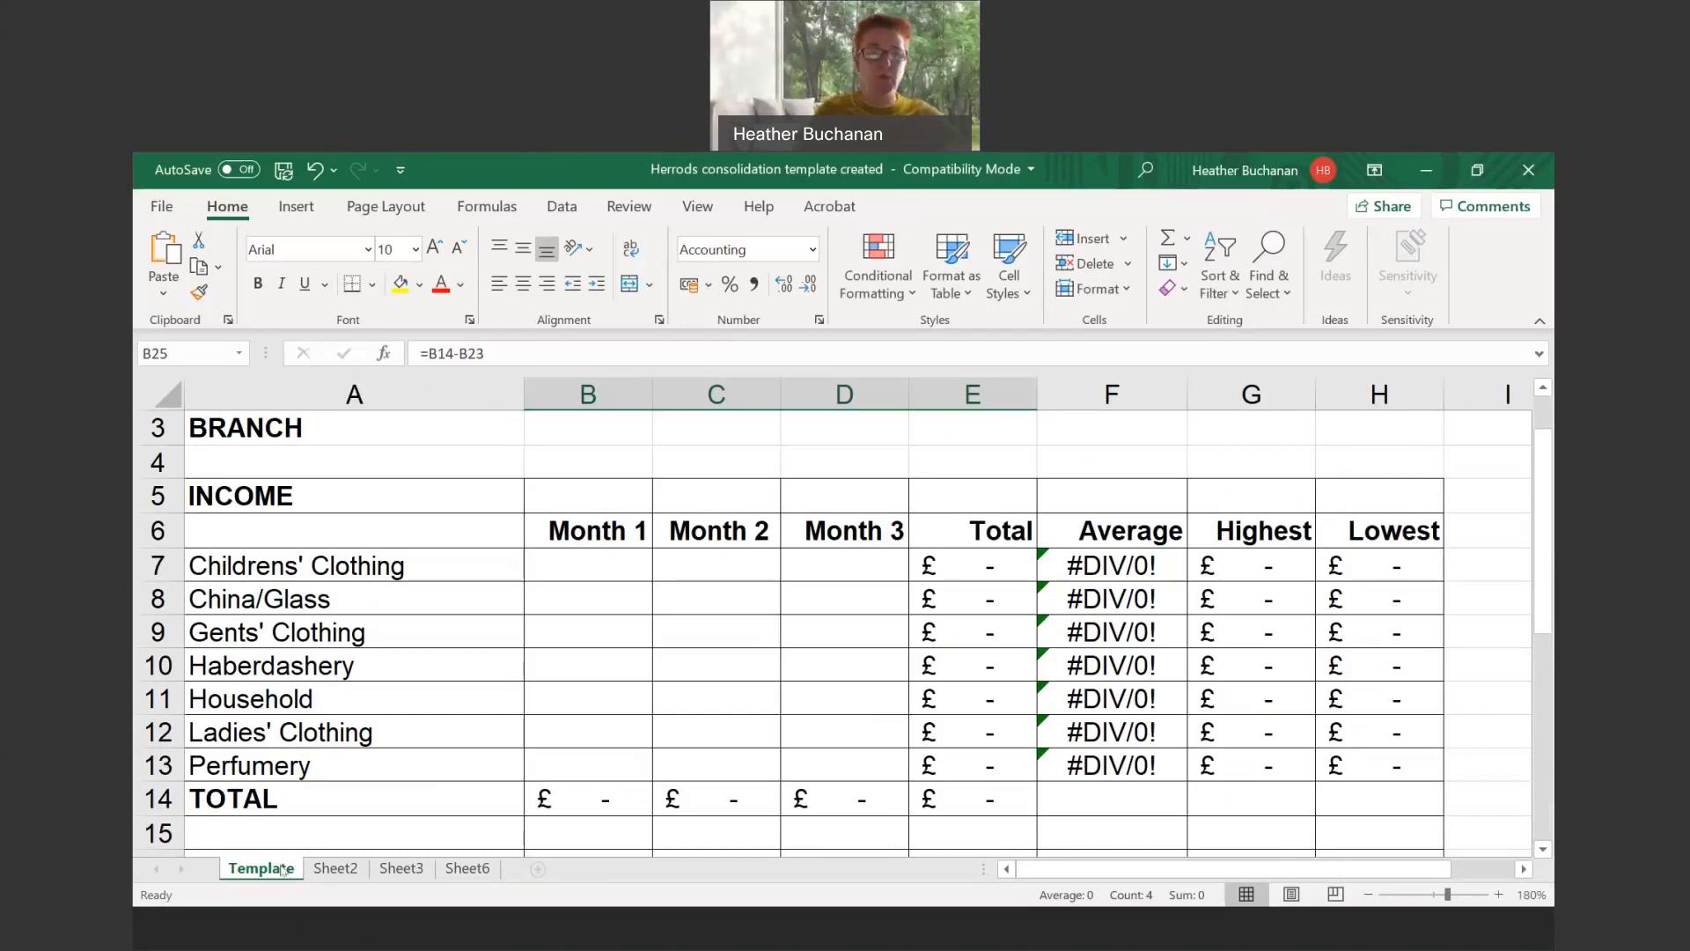
left_click_drag(285, 872, 316, 862)
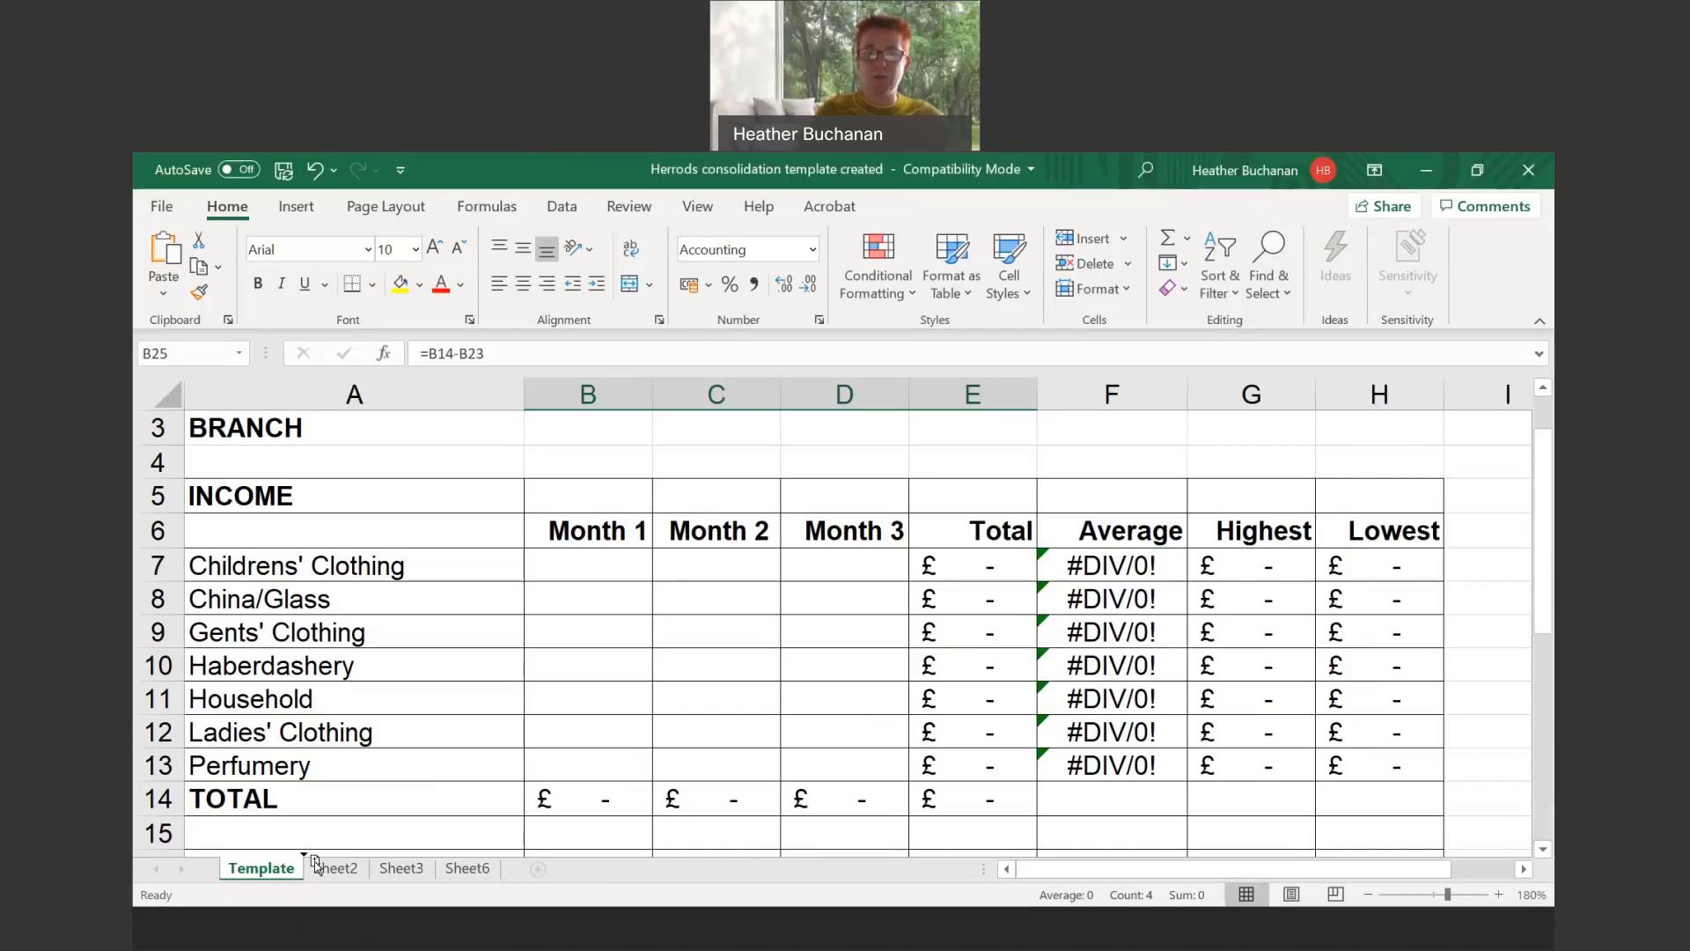
left_click_drag(316, 864, 288, 873)
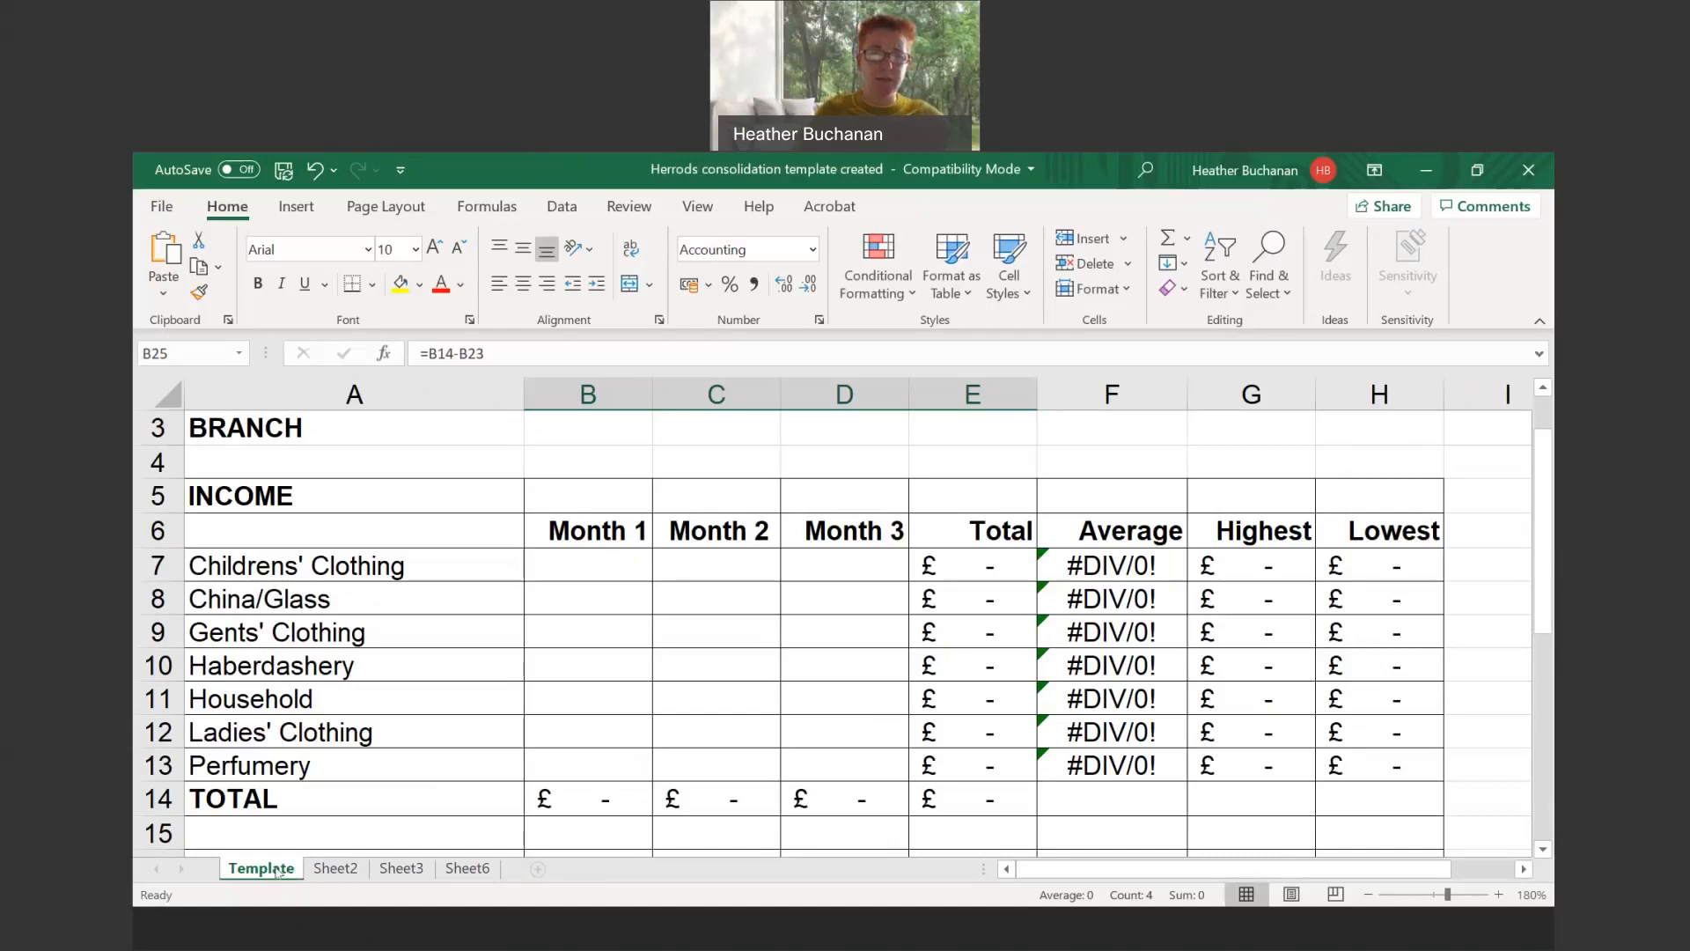
left_click_drag(278, 872, 314, 862)
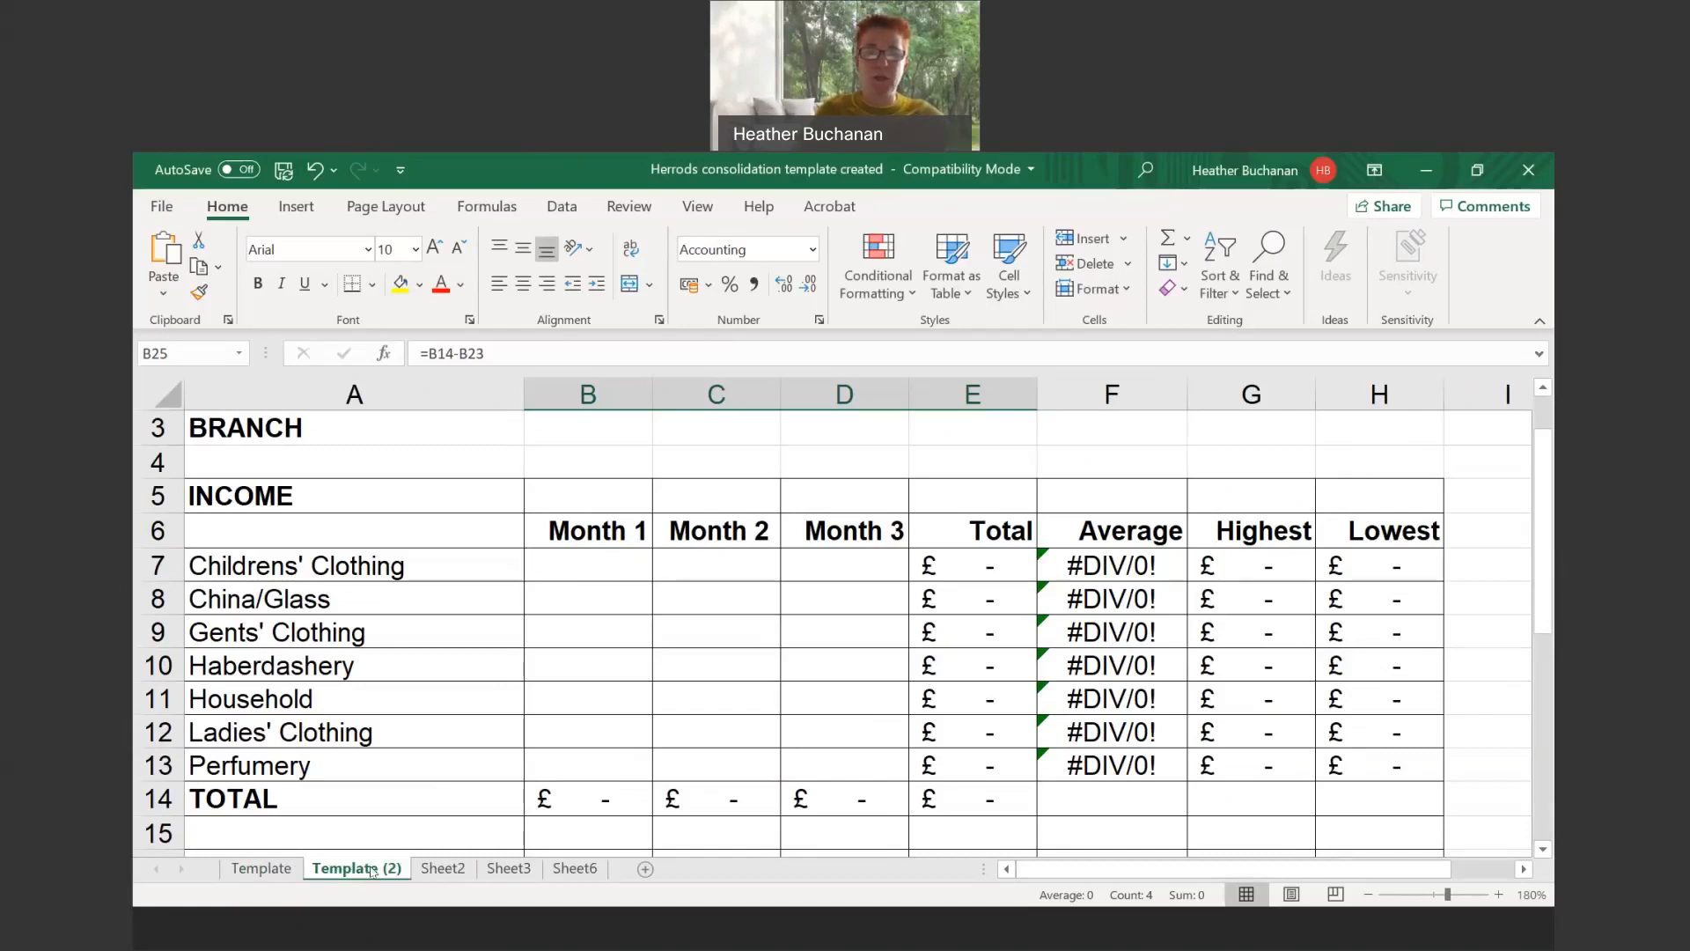
Create a copy of the Template (2) sheet, placing it directly before Sheet2
right_click(372, 870)
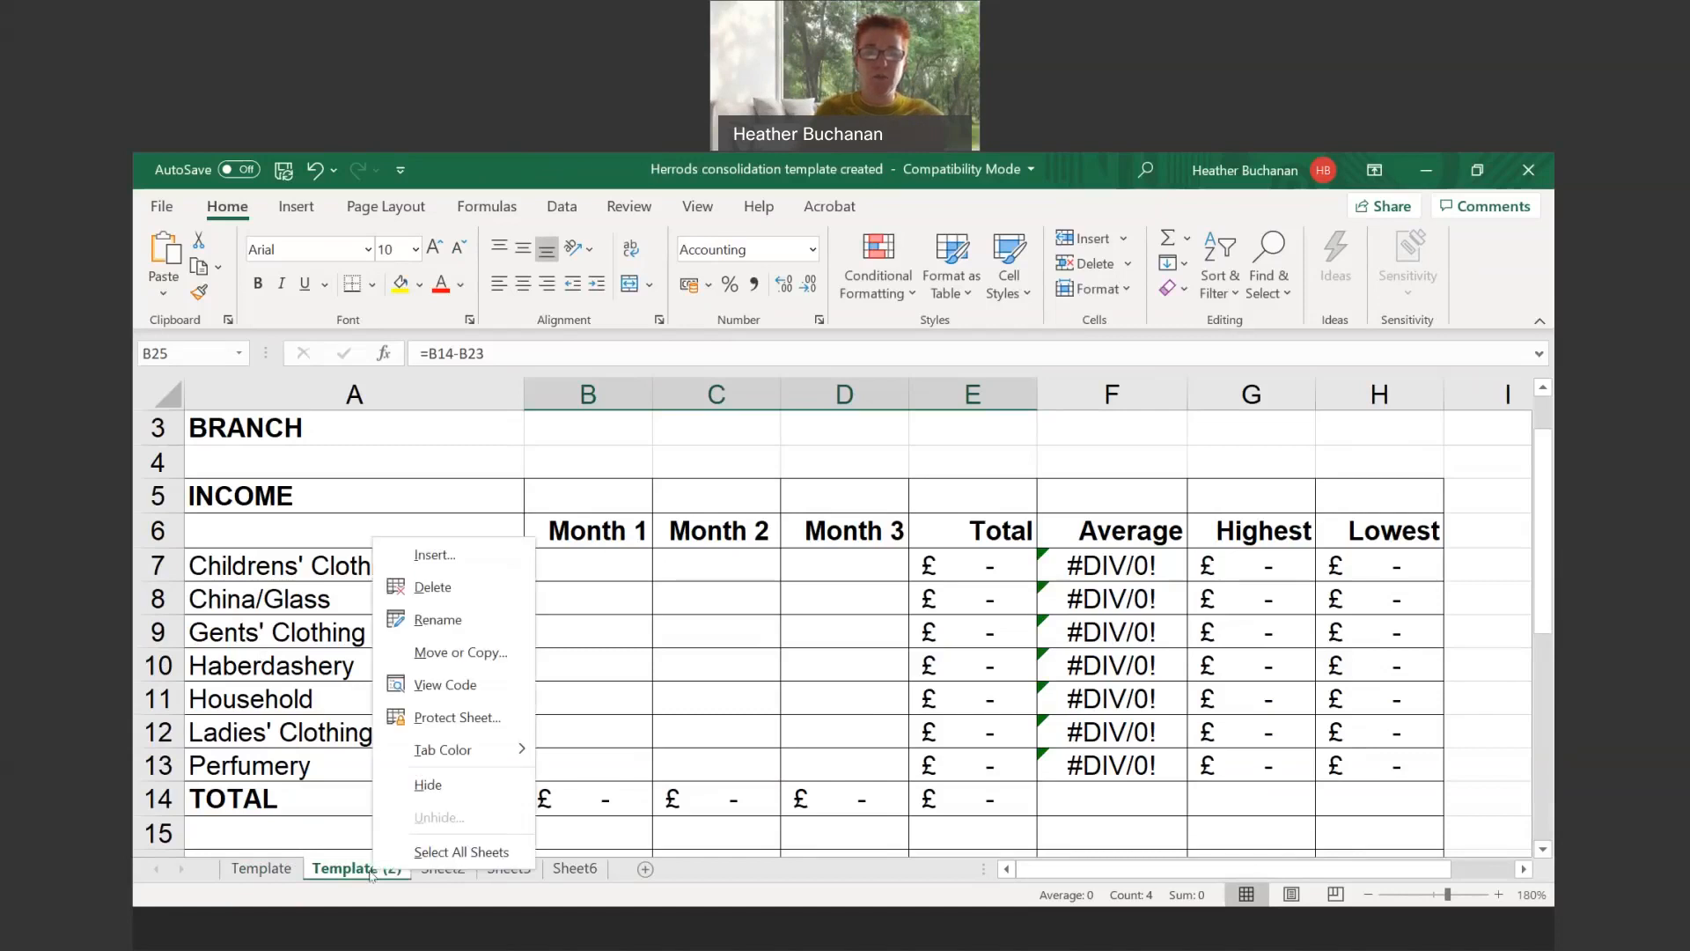
left_click(472, 653)
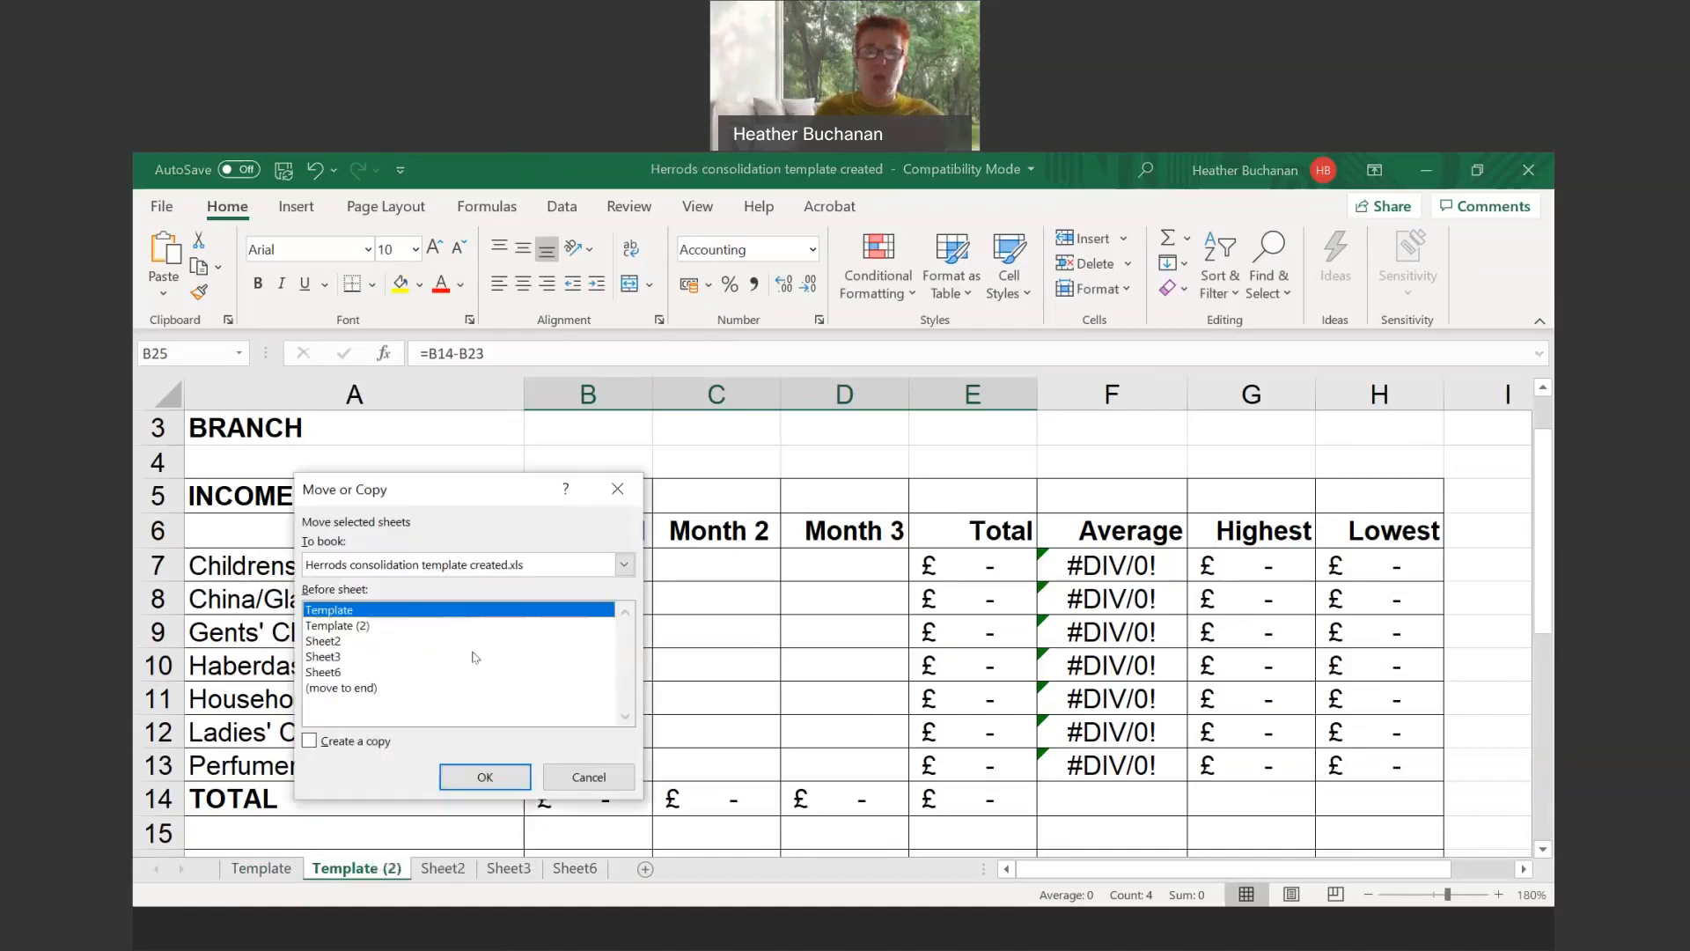
left_click(325, 625)
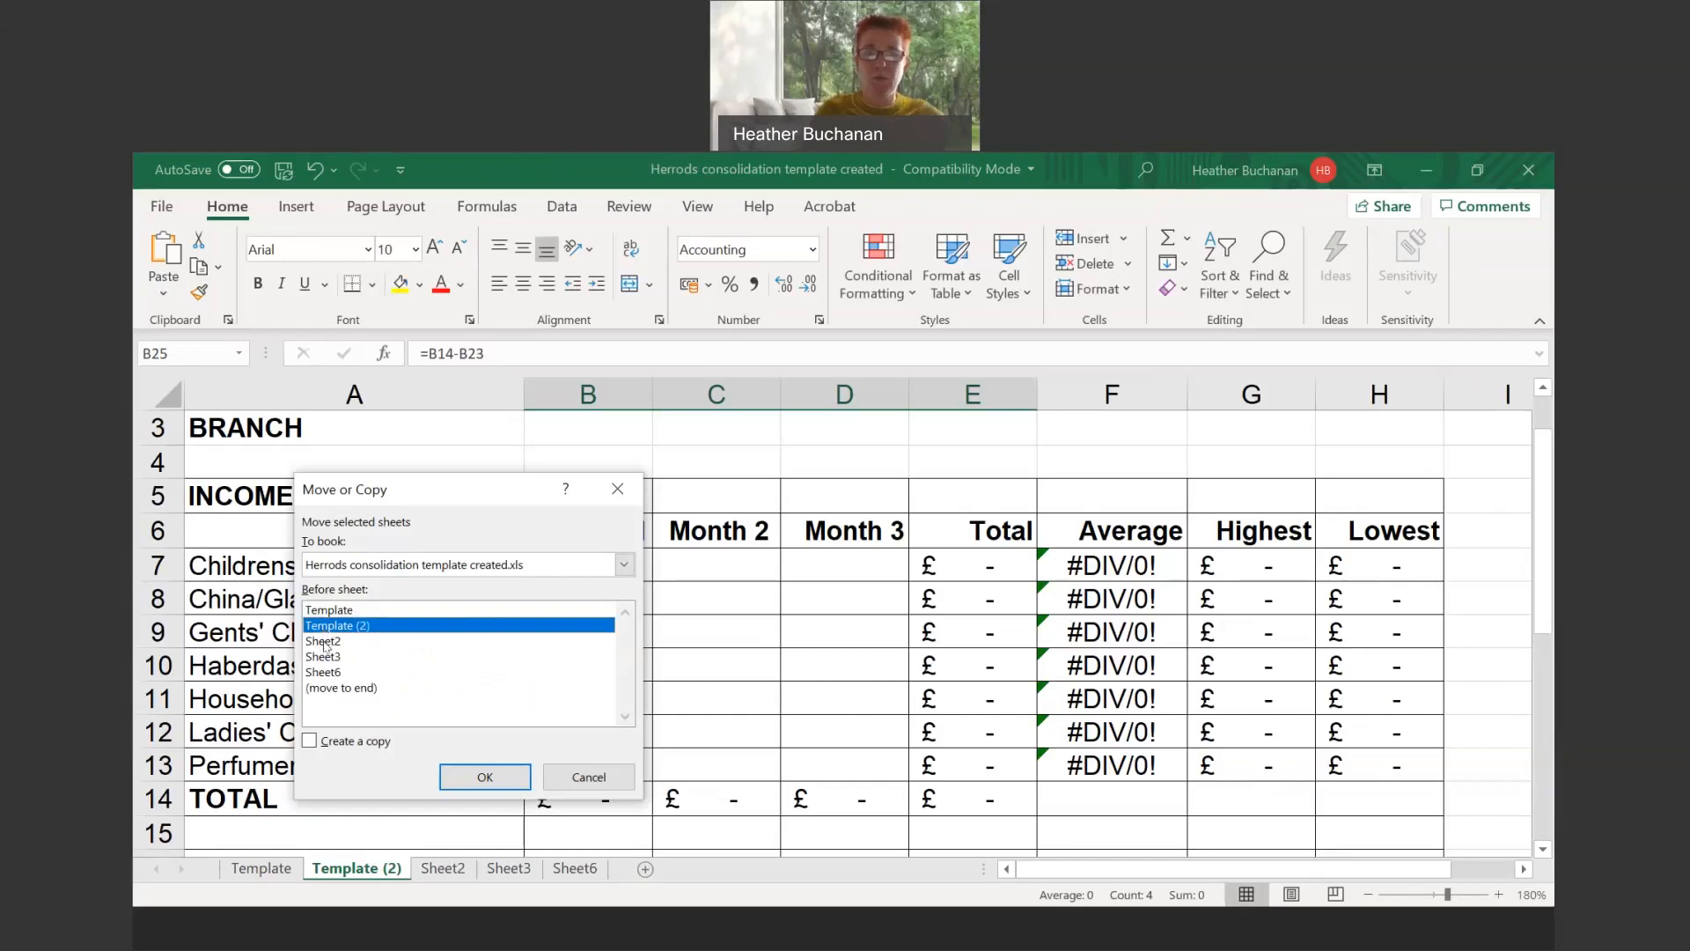
left_click(326, 642)
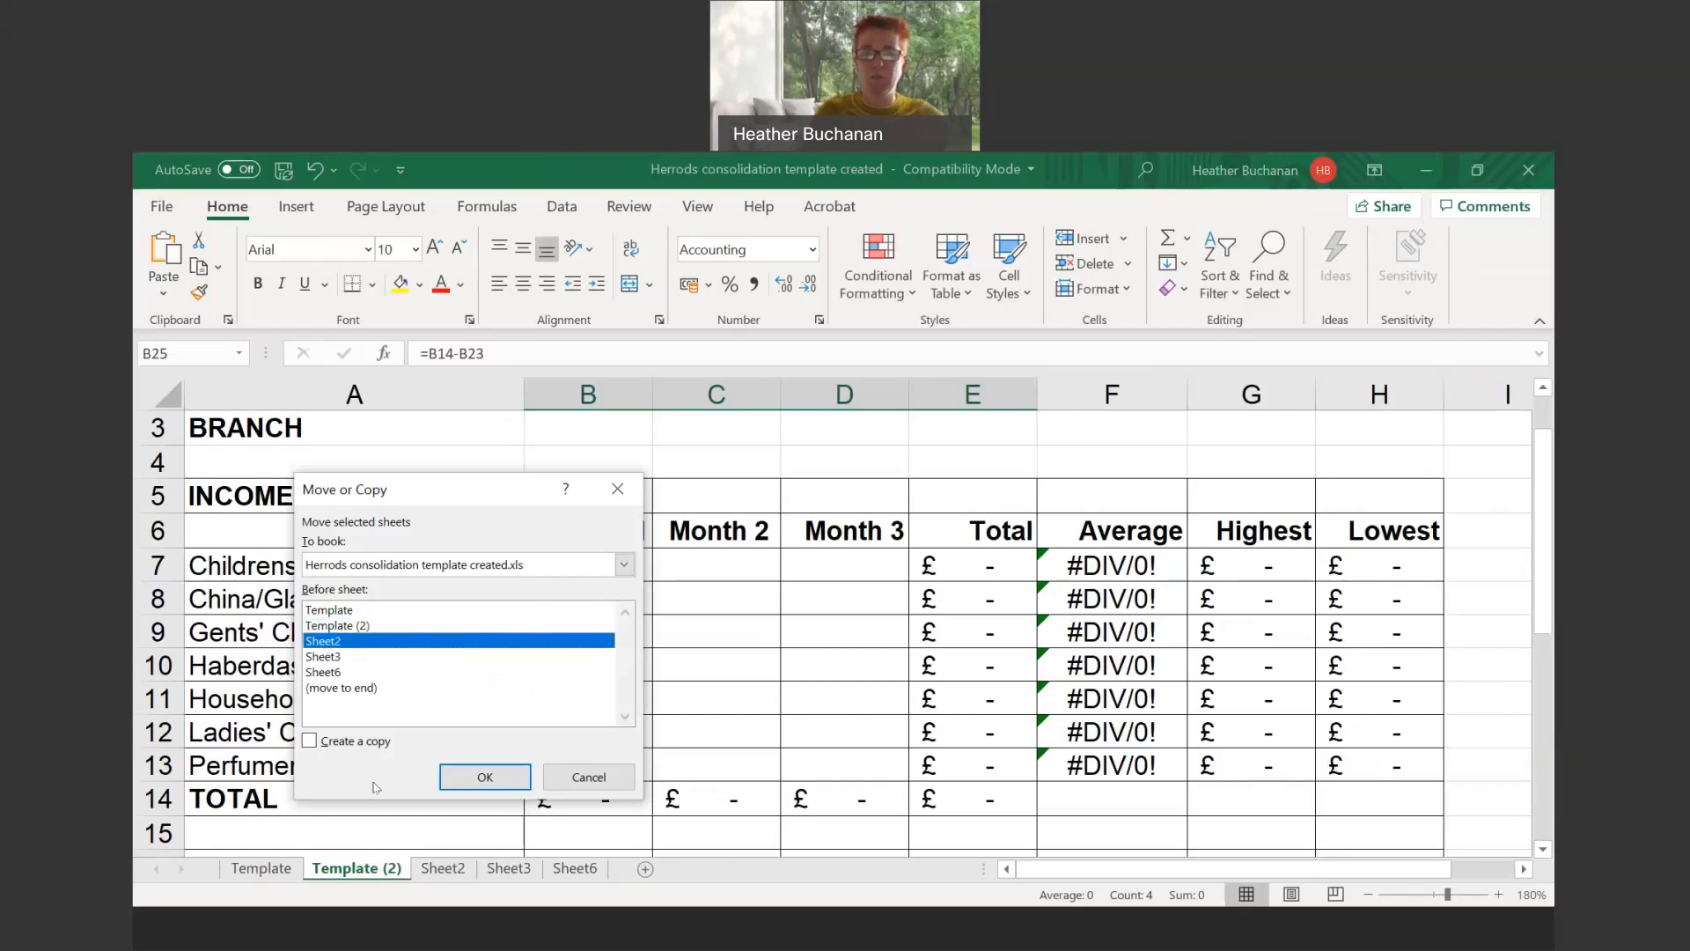
left_click(310, 741)
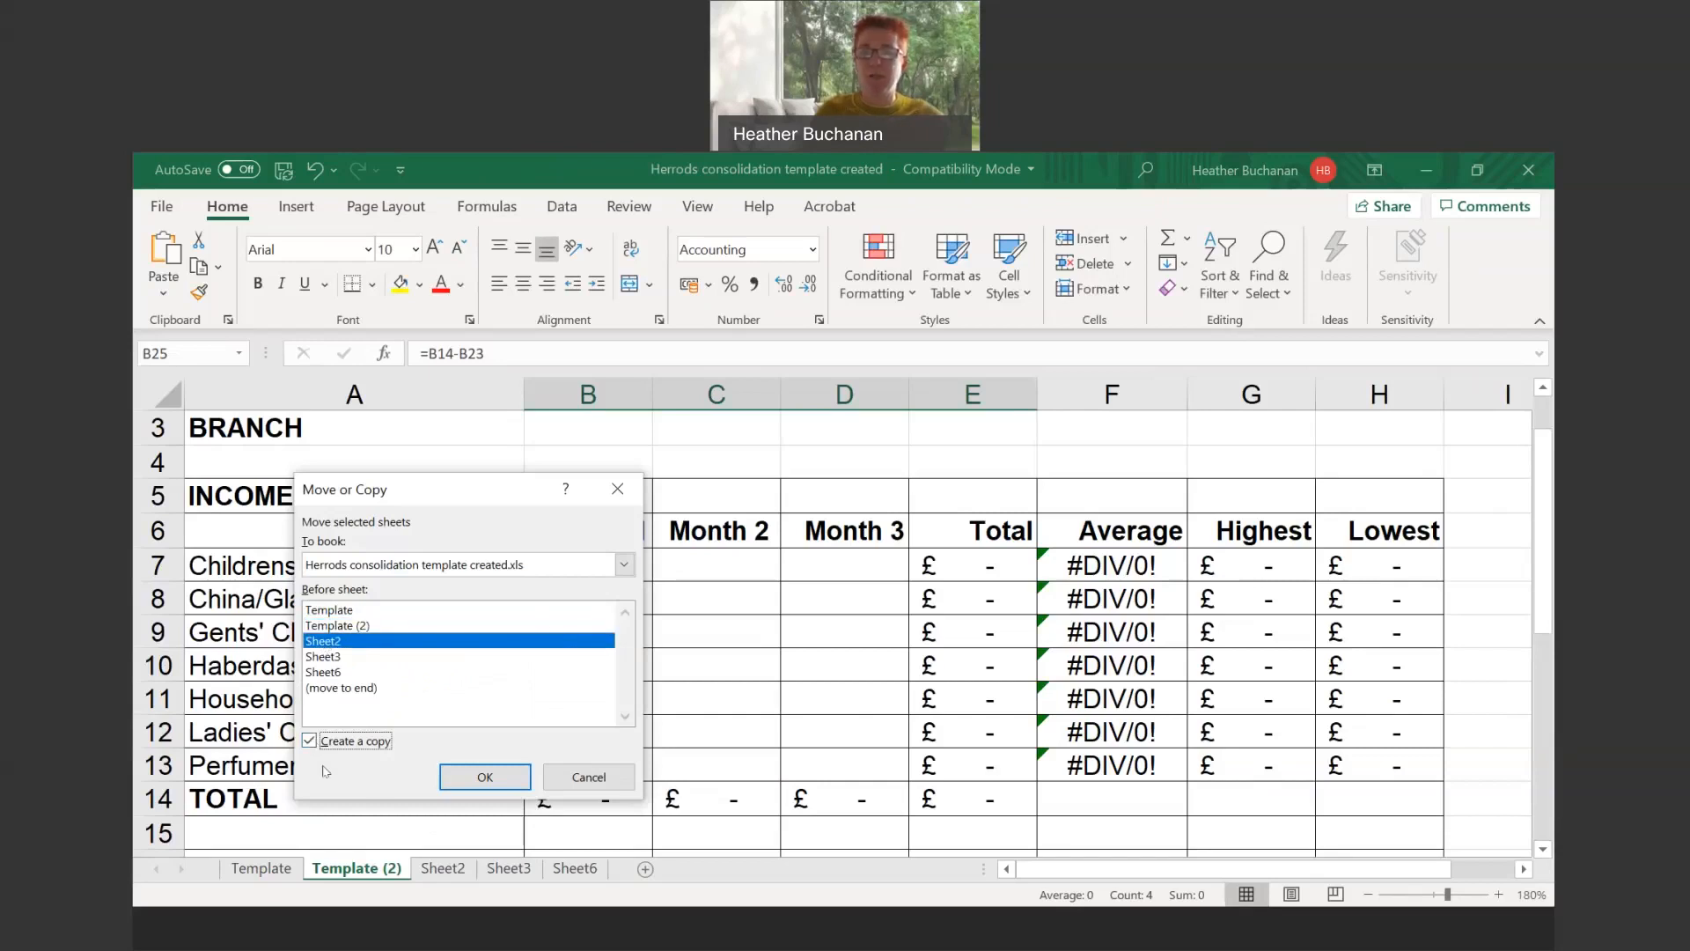
left_click(500, 773)
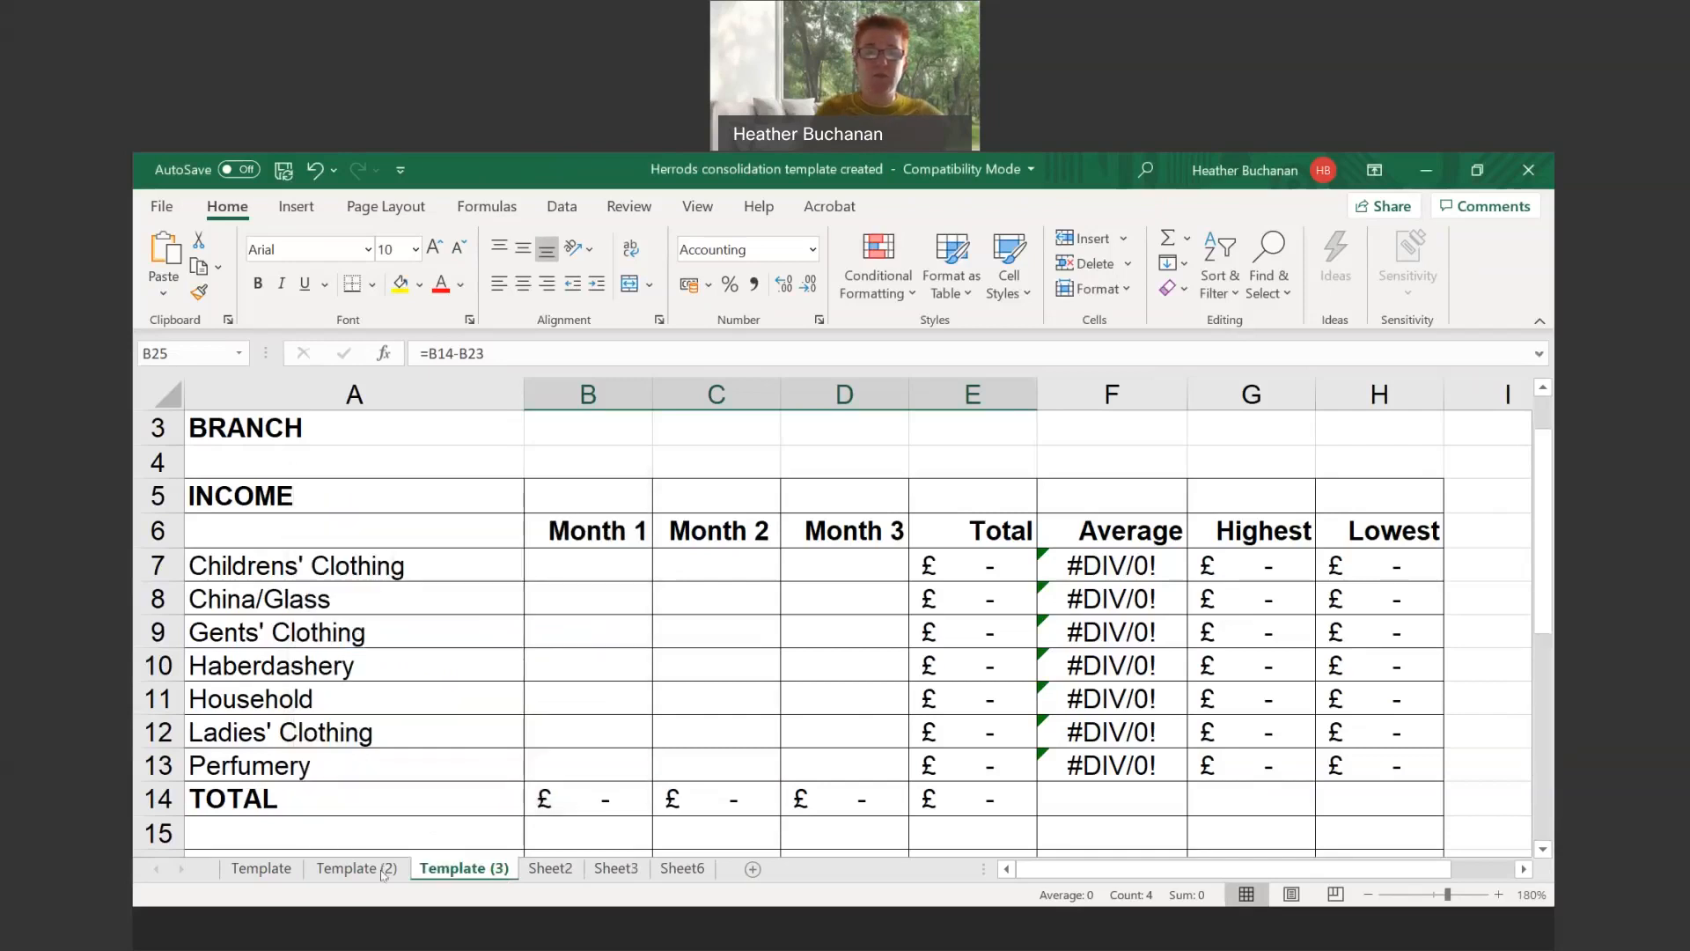
left_click(264, 870, "ctrl")
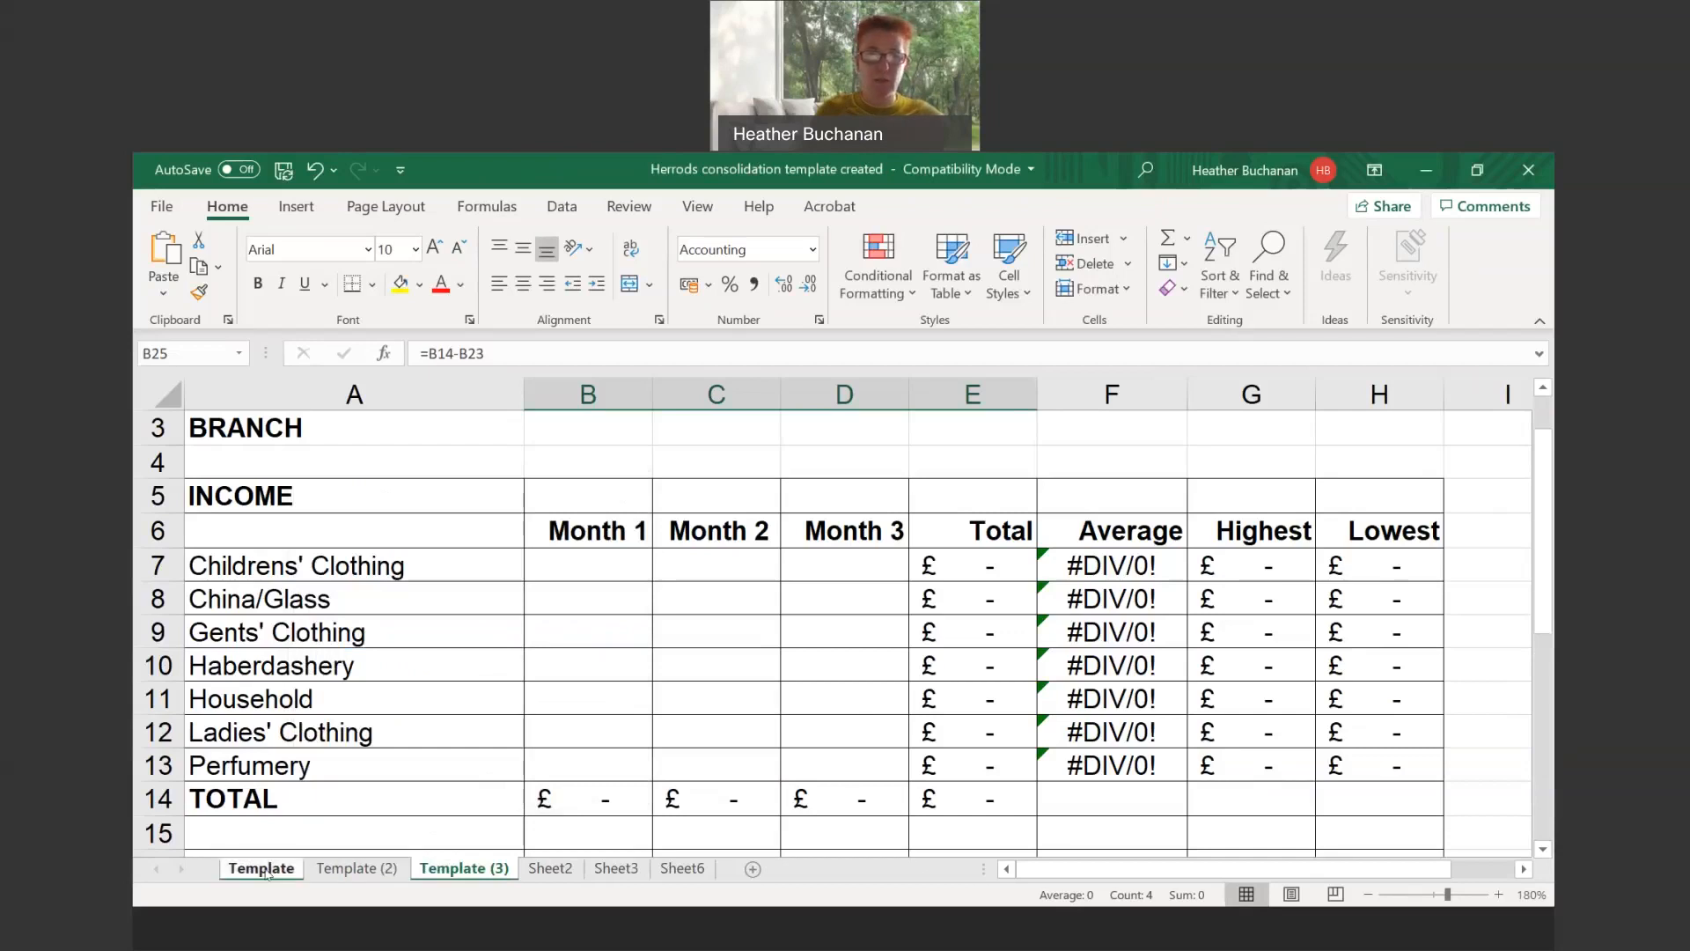
left_click(556, 867)
left_click(286, 872)
mouse_move(286, 875)
left_mouse_down()
mouse_move(508, 832)
mouse_move(523, 854)
mouse_move(293, 872)
left_mouse_up()
left_click(476, 872, "ctrl")
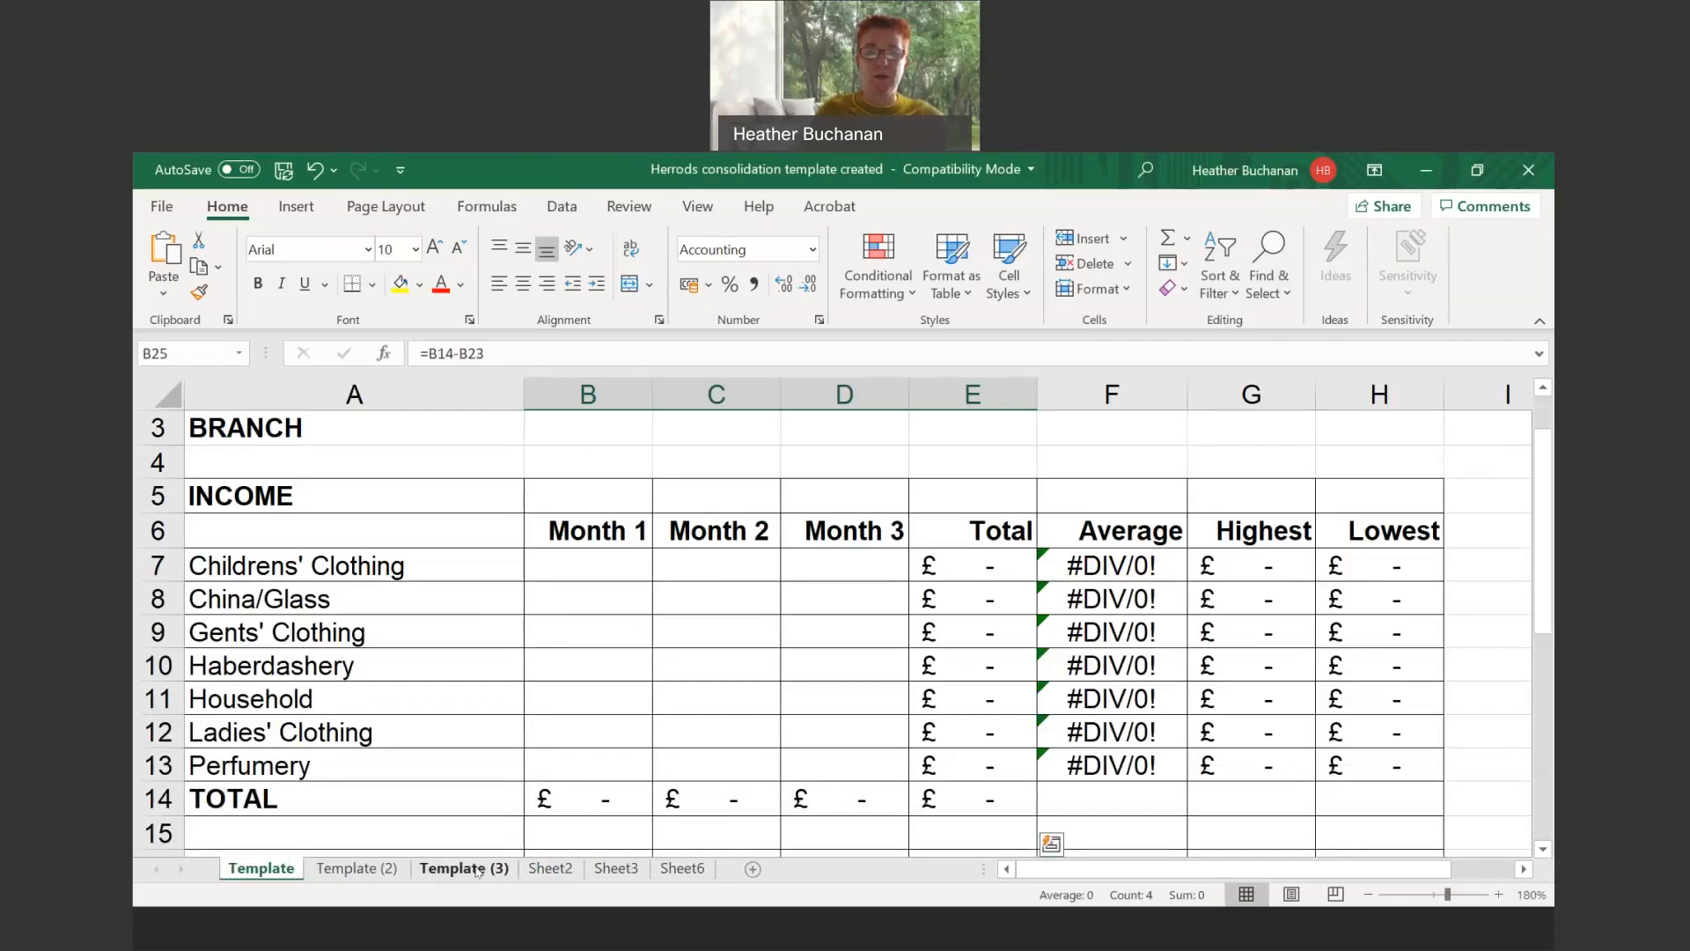
right_click(476, 872)
left_click(559, 651)
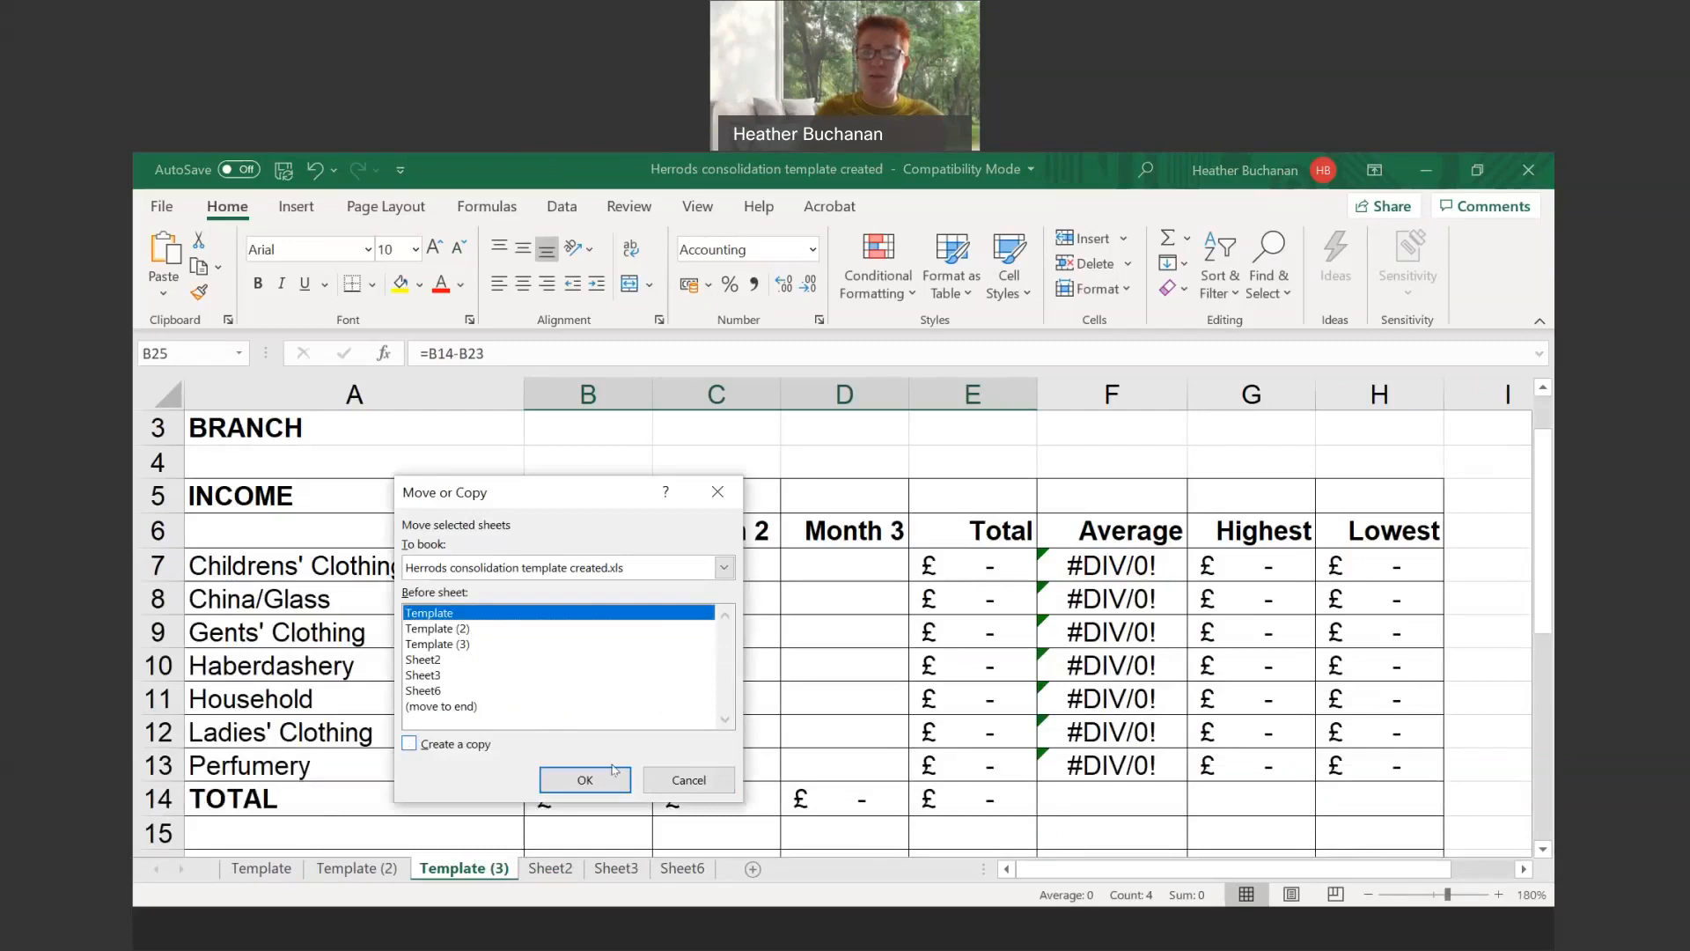
left_click(689, 779)
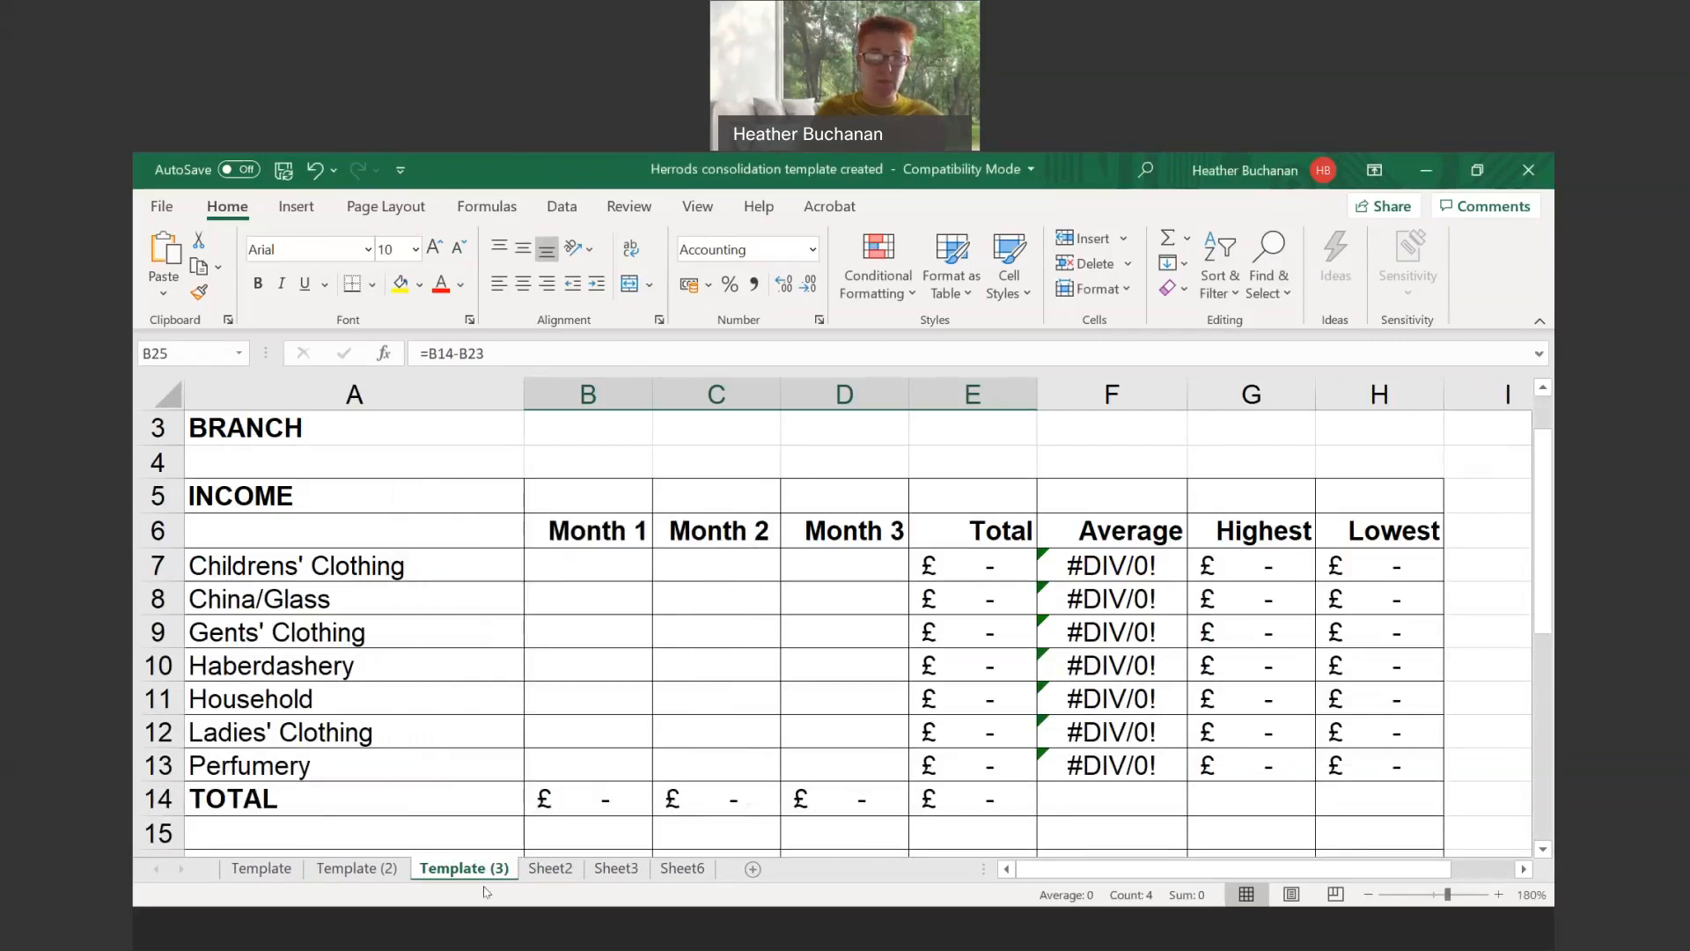
Duplicate the Template (3) sheet, placing the copy between Template (3) and Sheet2
left_click_drag(541, 865, 538, 872)
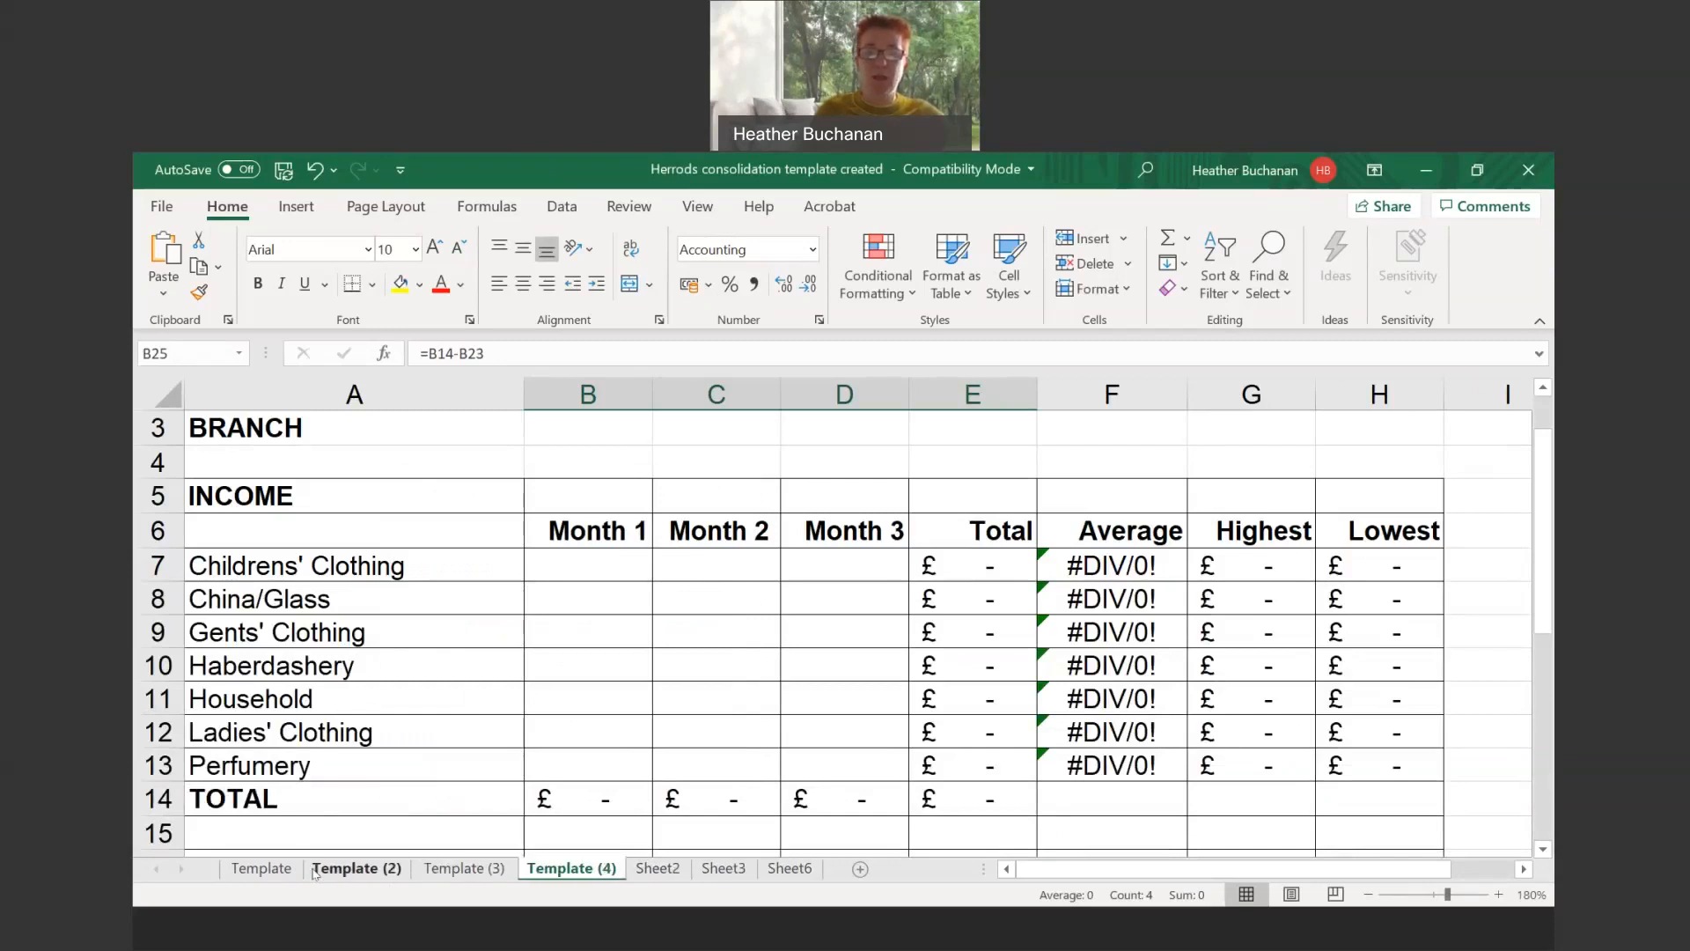
Rename the Template (2) sheet as Inverness and the Template (3) sheet as Nairn
right_click(365, 870)
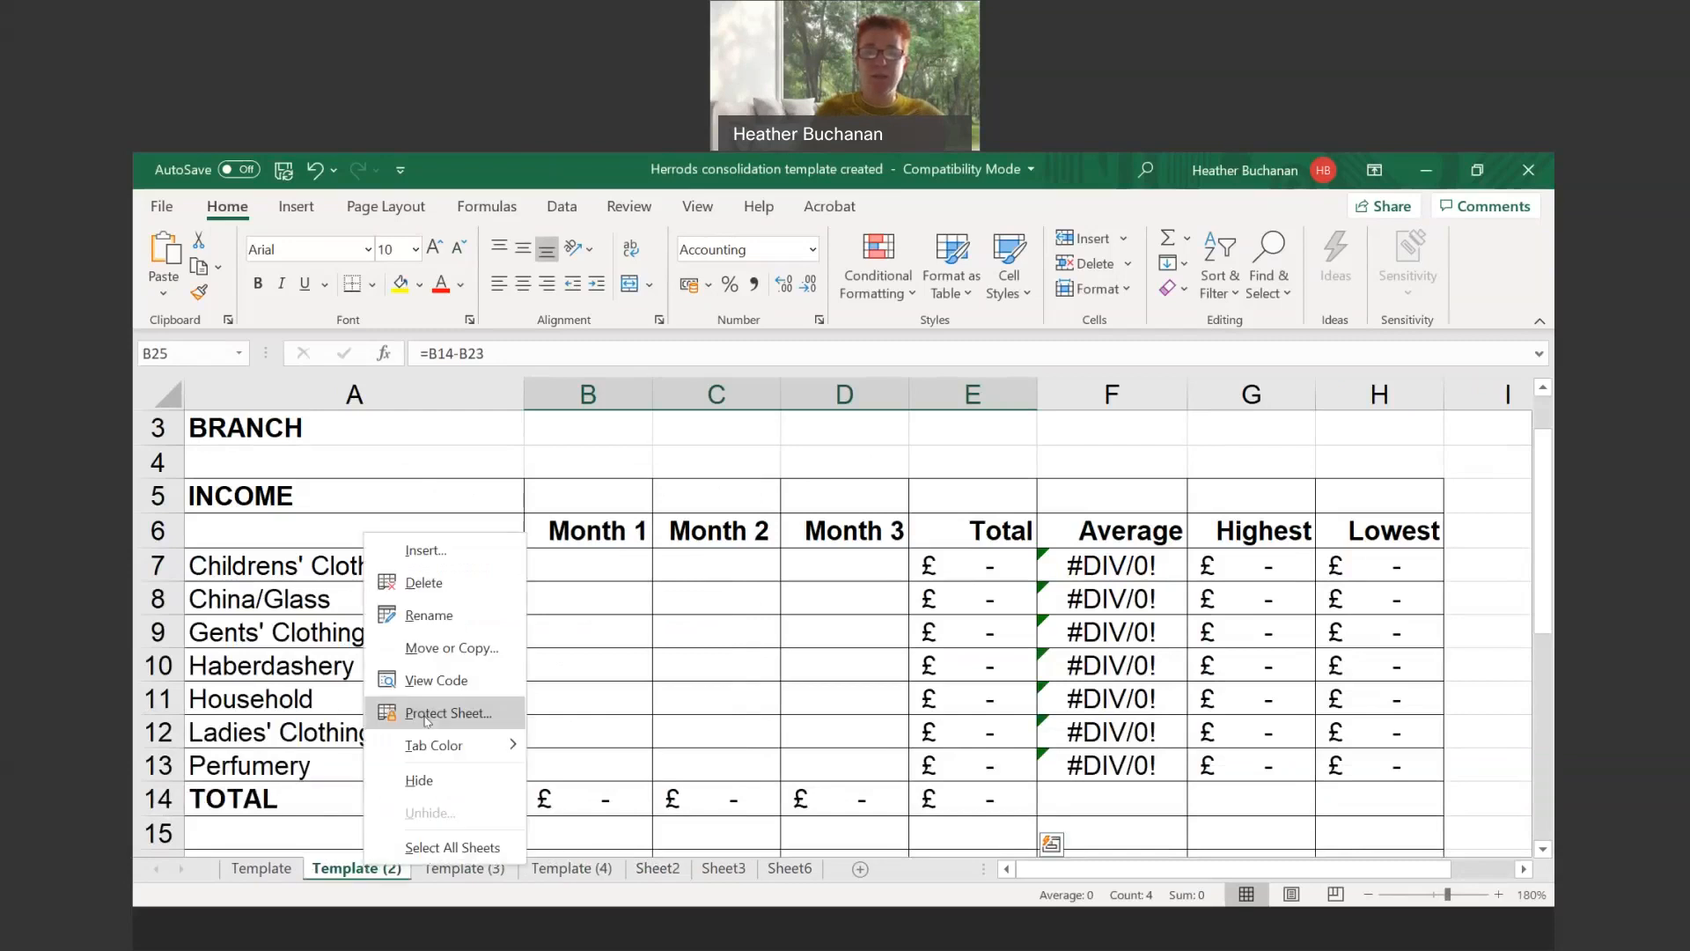
left_click(429, 715)
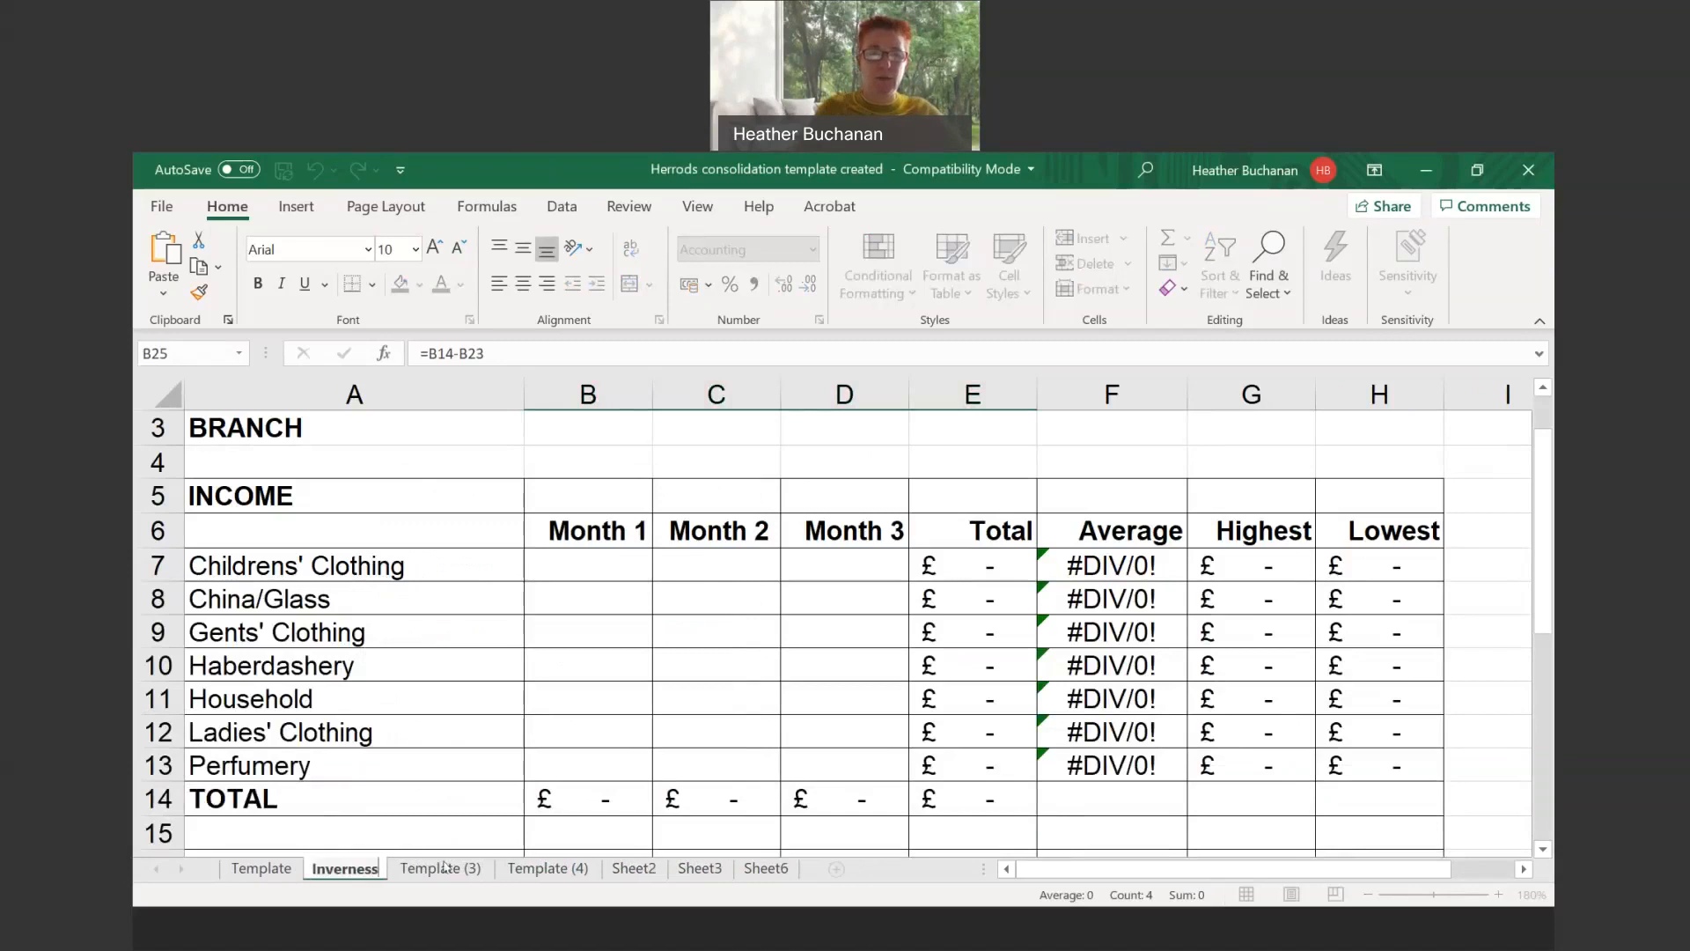
right_click(443, 868)
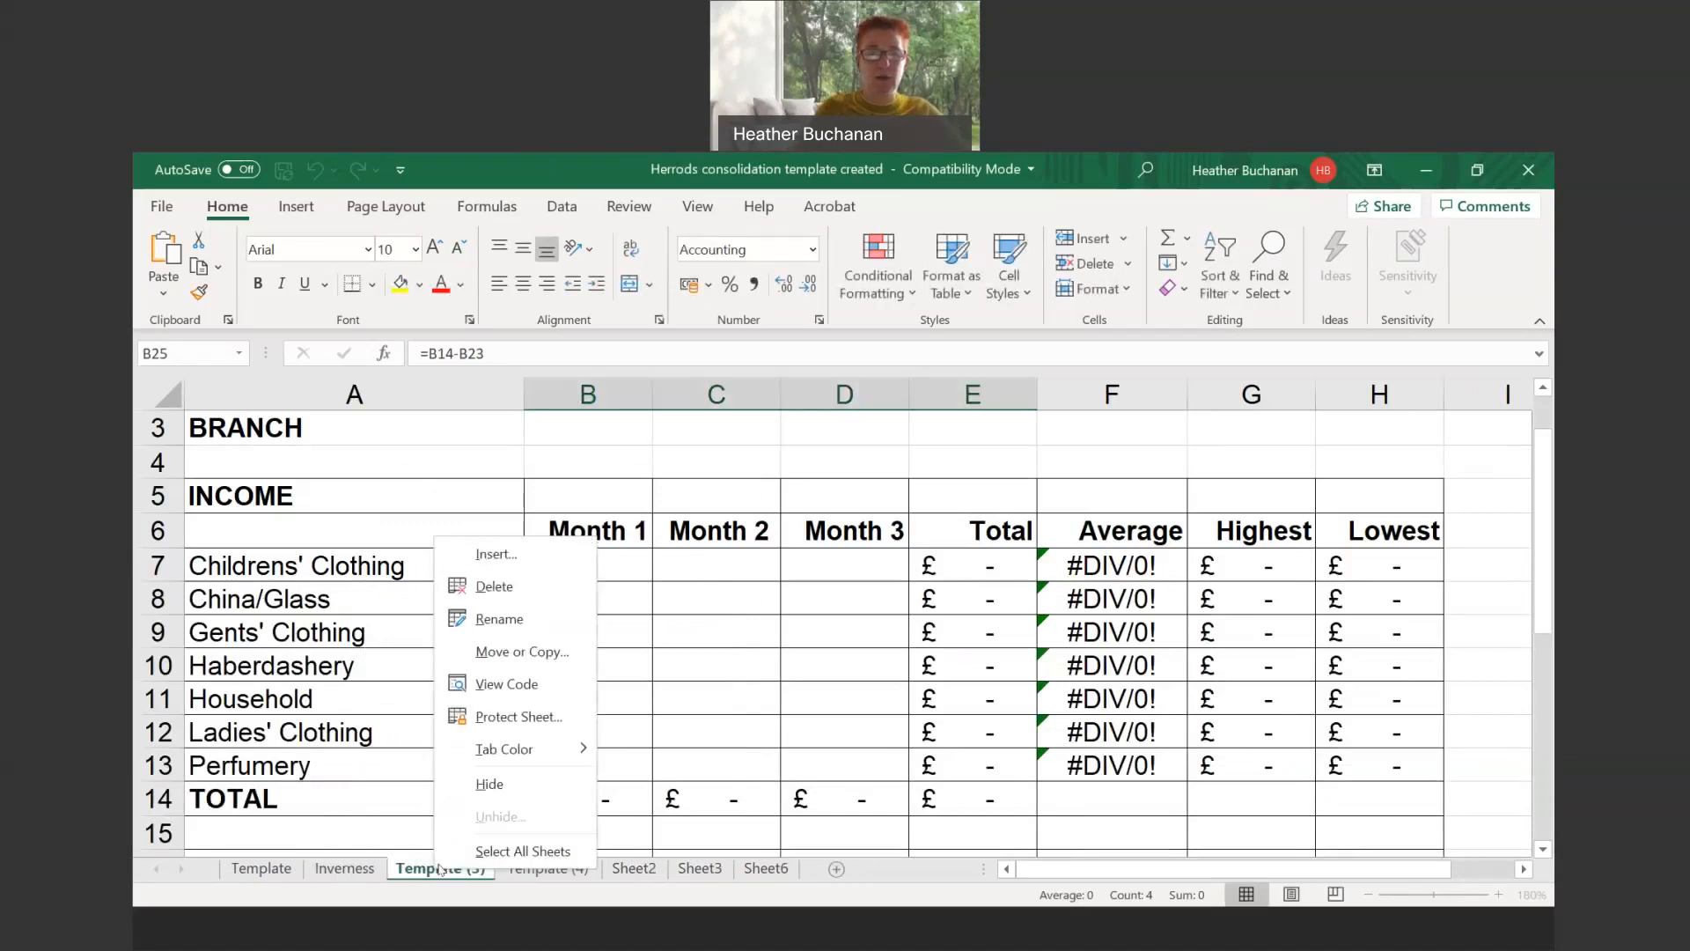
left_click(495, 619)
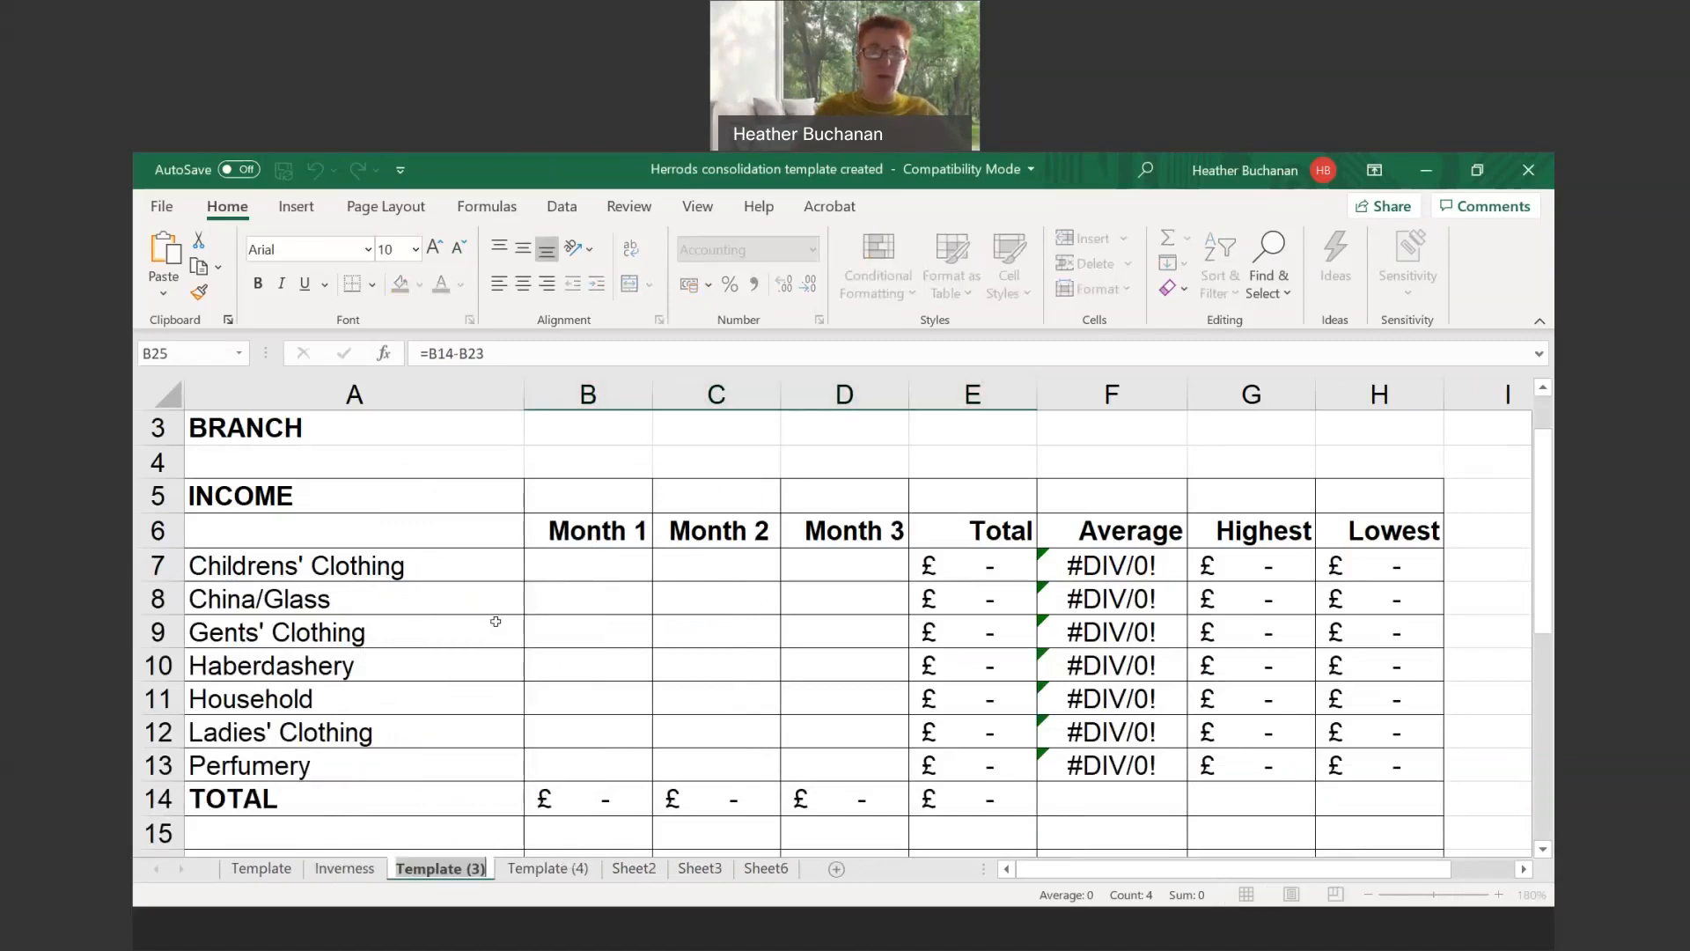
type("Nairn")
key("Return")
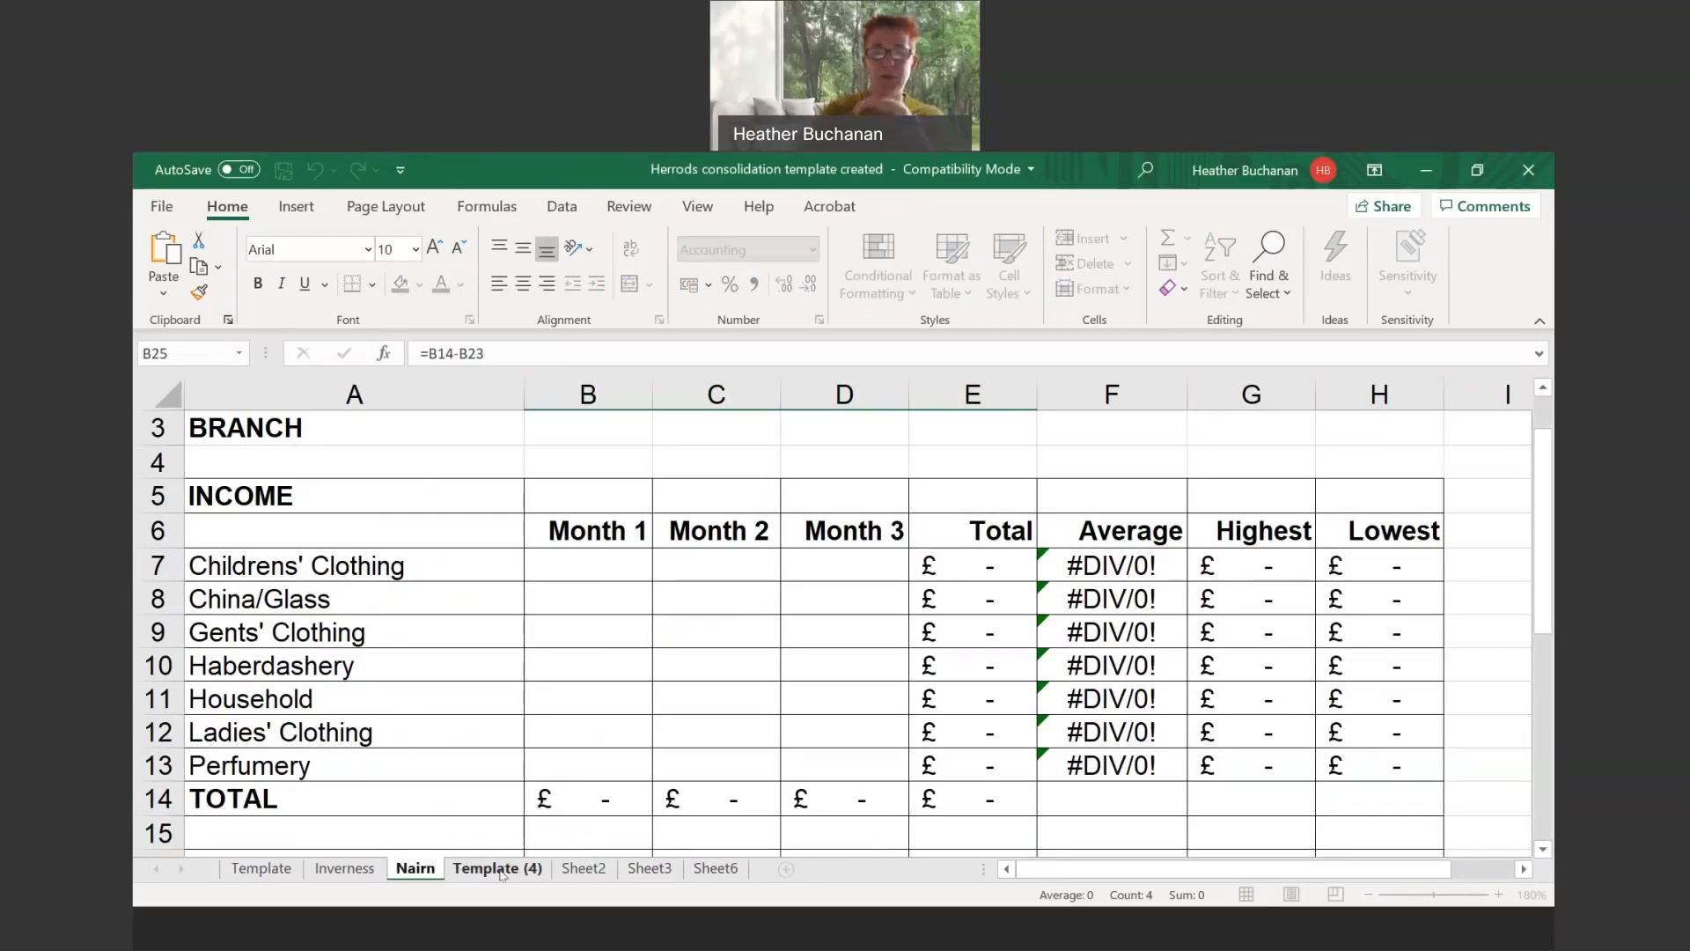
Rename the Template (4) sheet as Dingwall
left_click(519, 869)
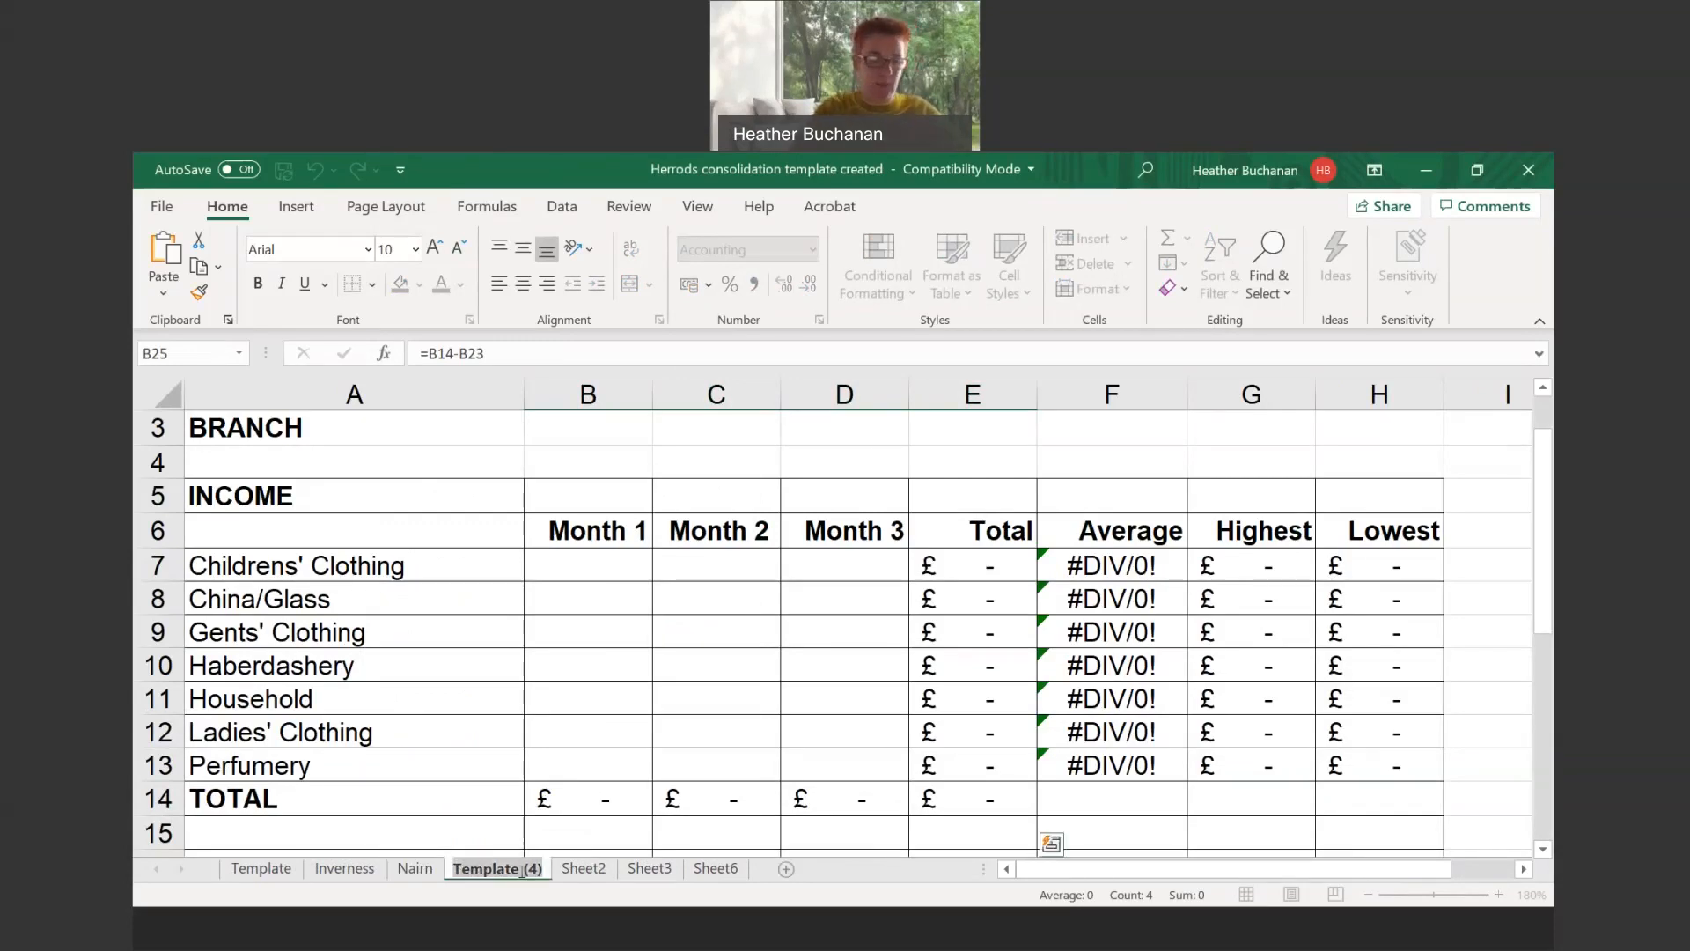
double_click(523, 870)
type("Ding")
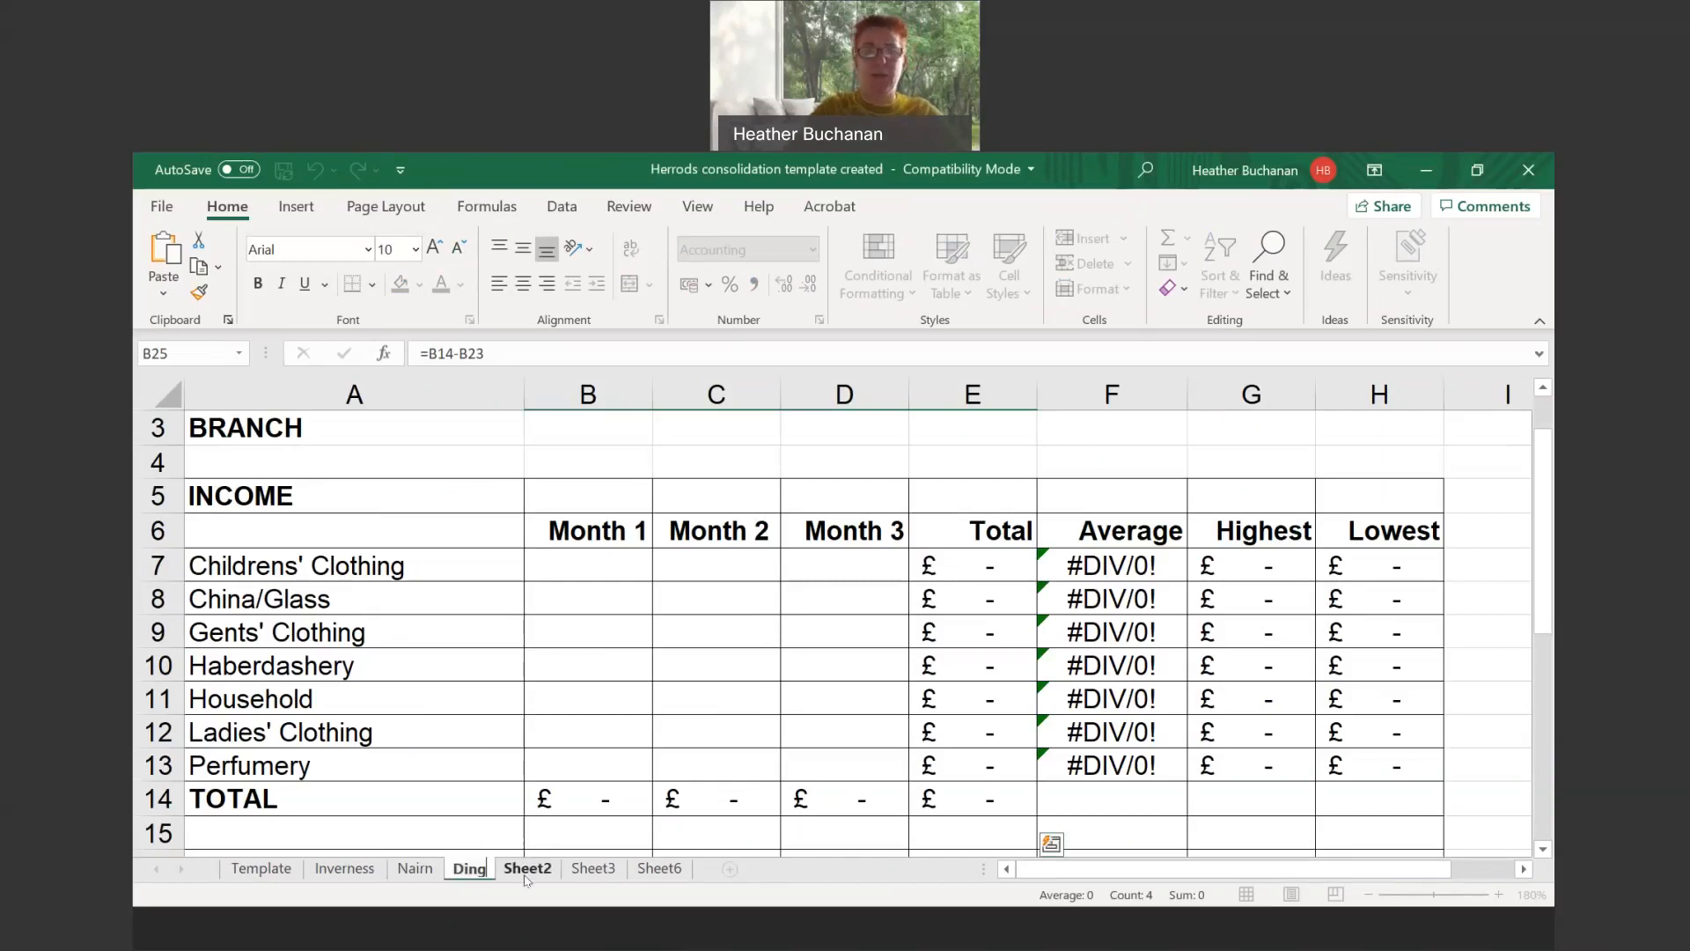
type("wall")
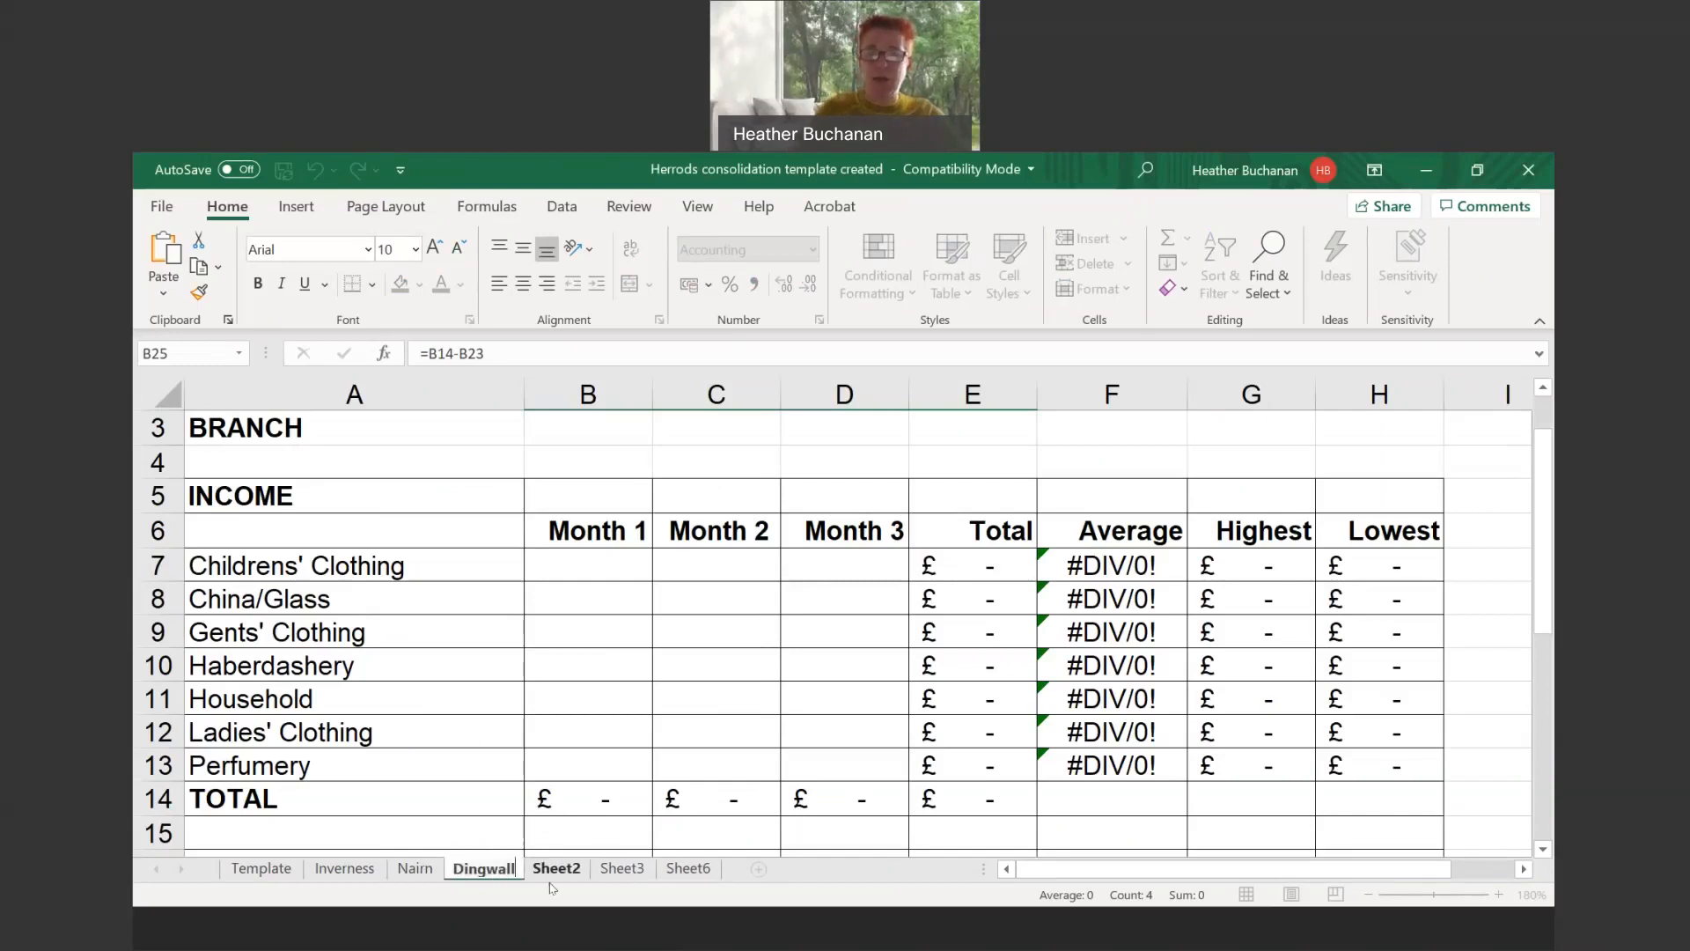
Delete the blank sheets Sheet2, Sheet3 and Sheet6 from the workbook
right_click(550, 871)
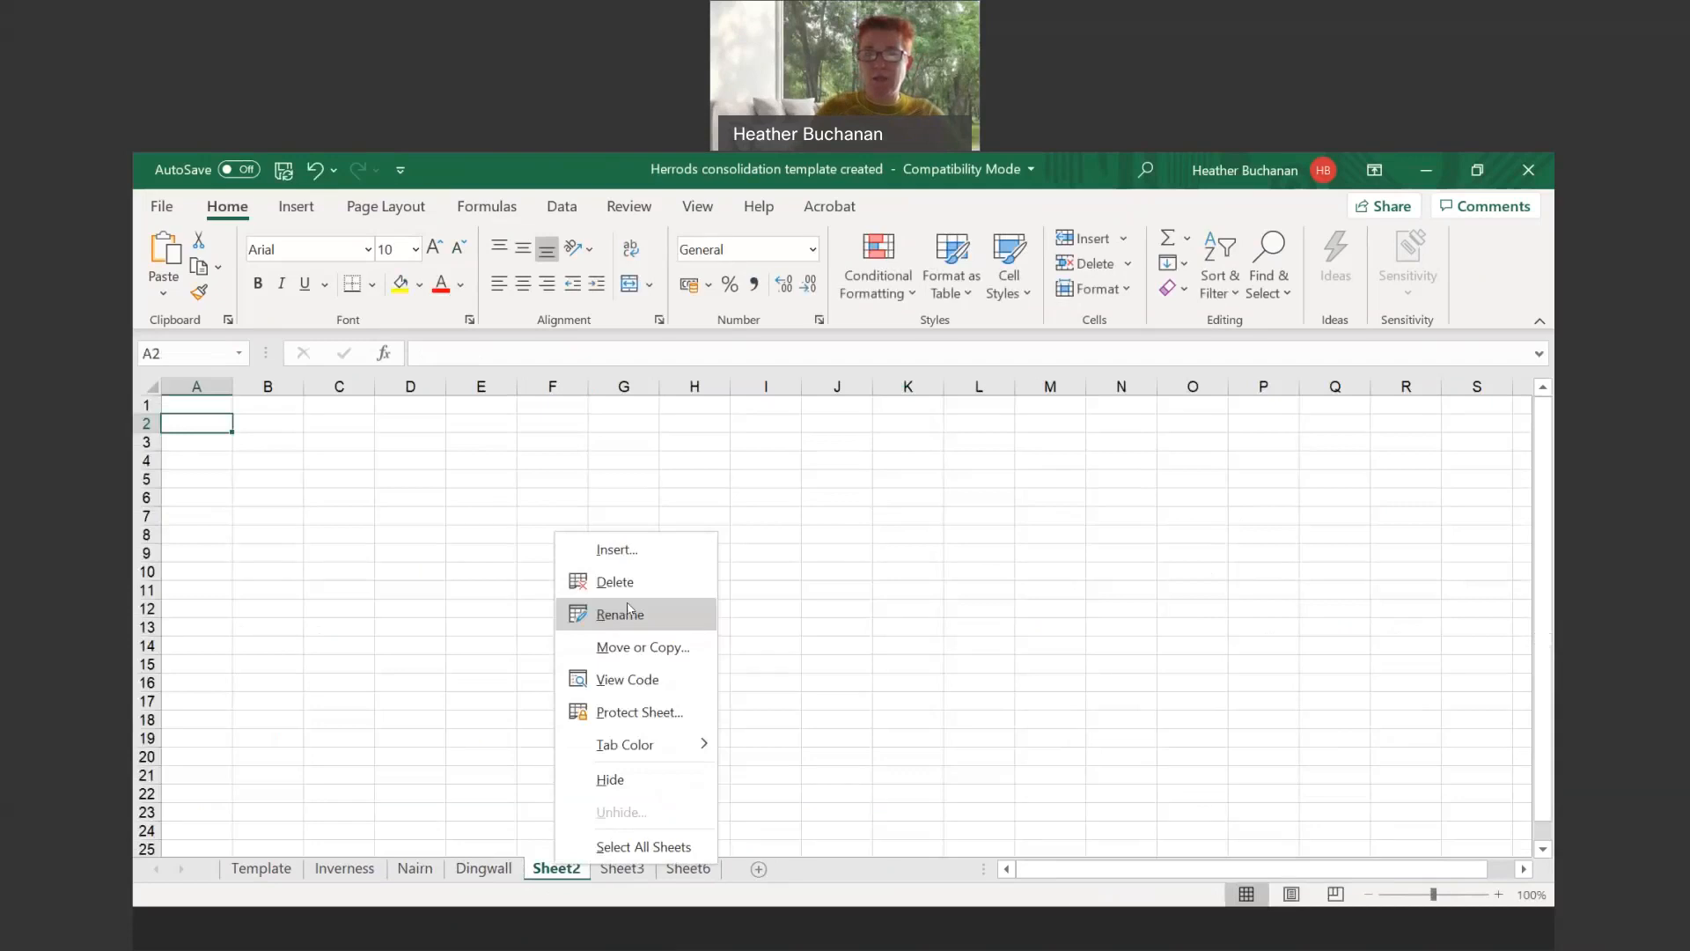
left_click(615, 582)
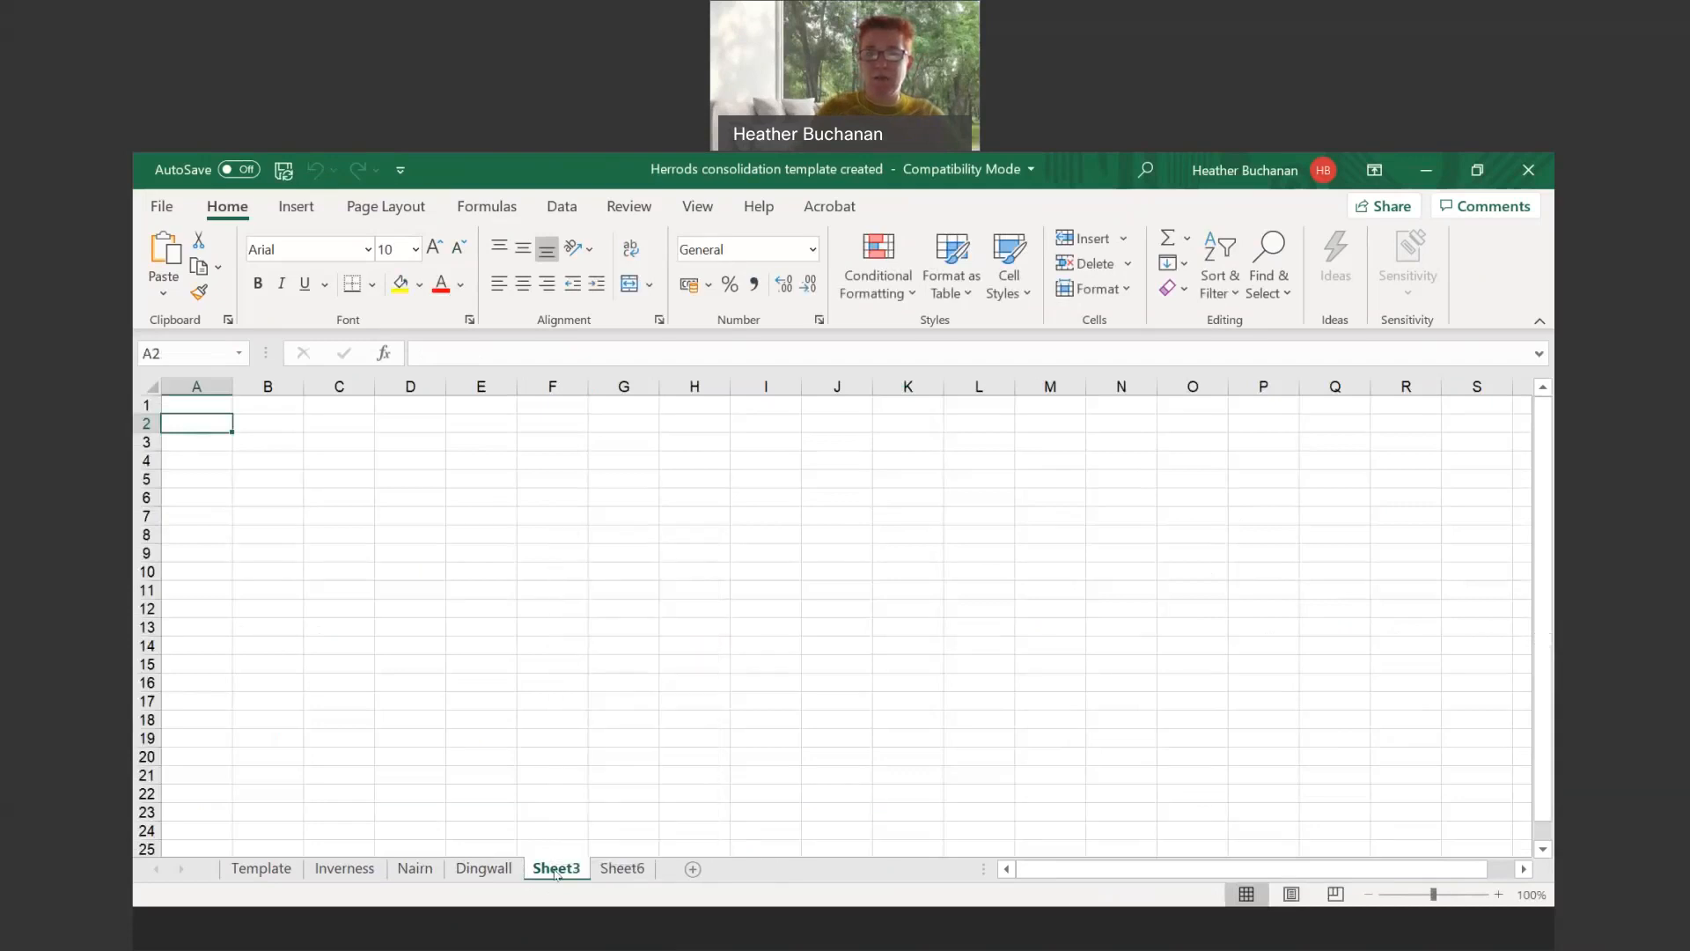
right_click(556, 871)
left_click(623, 588)
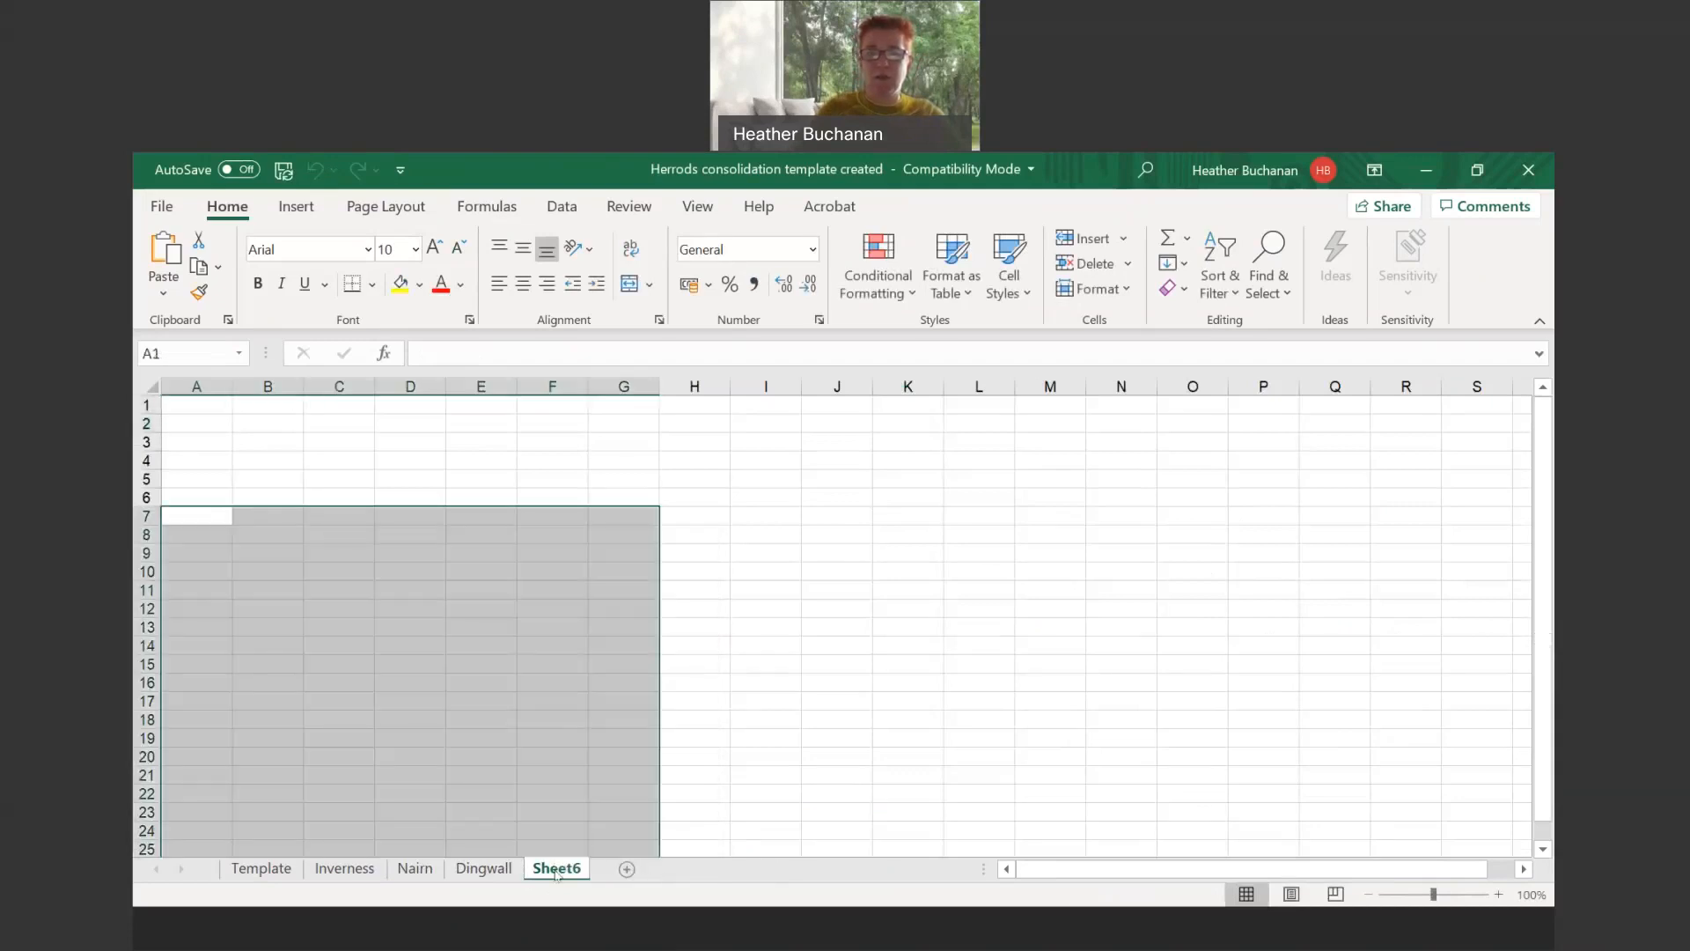
right_click(556, 872)
left_click(616, 588)
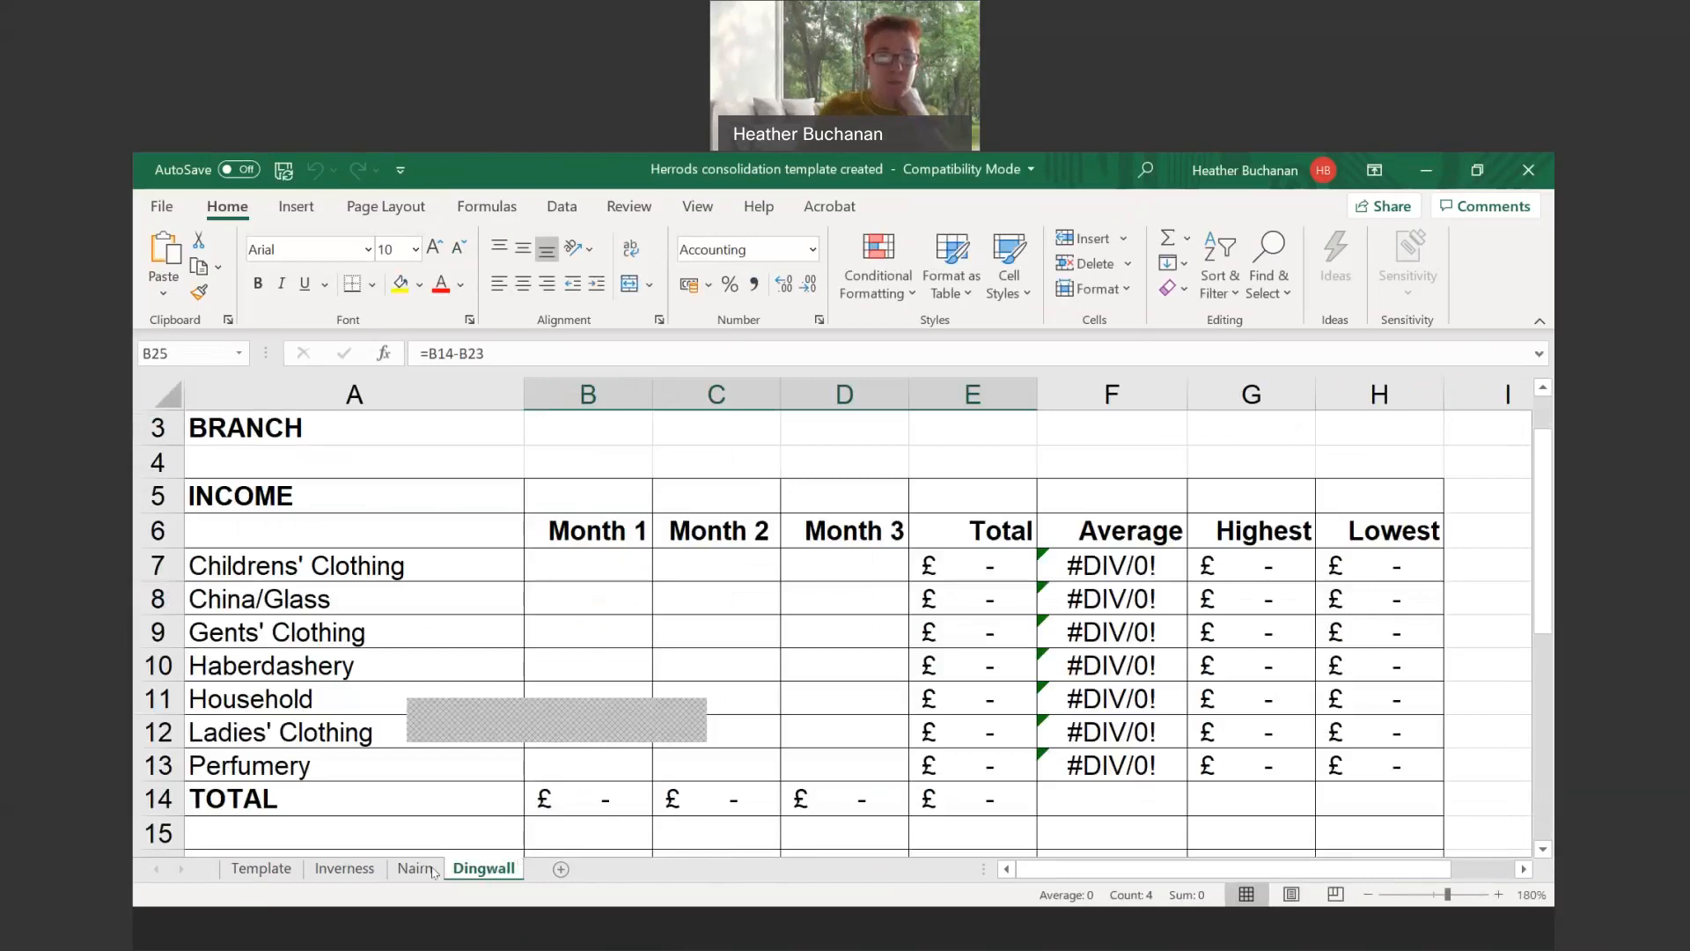
Switch to the workbook Herrods consolidation template with formulae and compare its blank Template sheet with the filled-in Inverness sheet
key("alt+Tab")
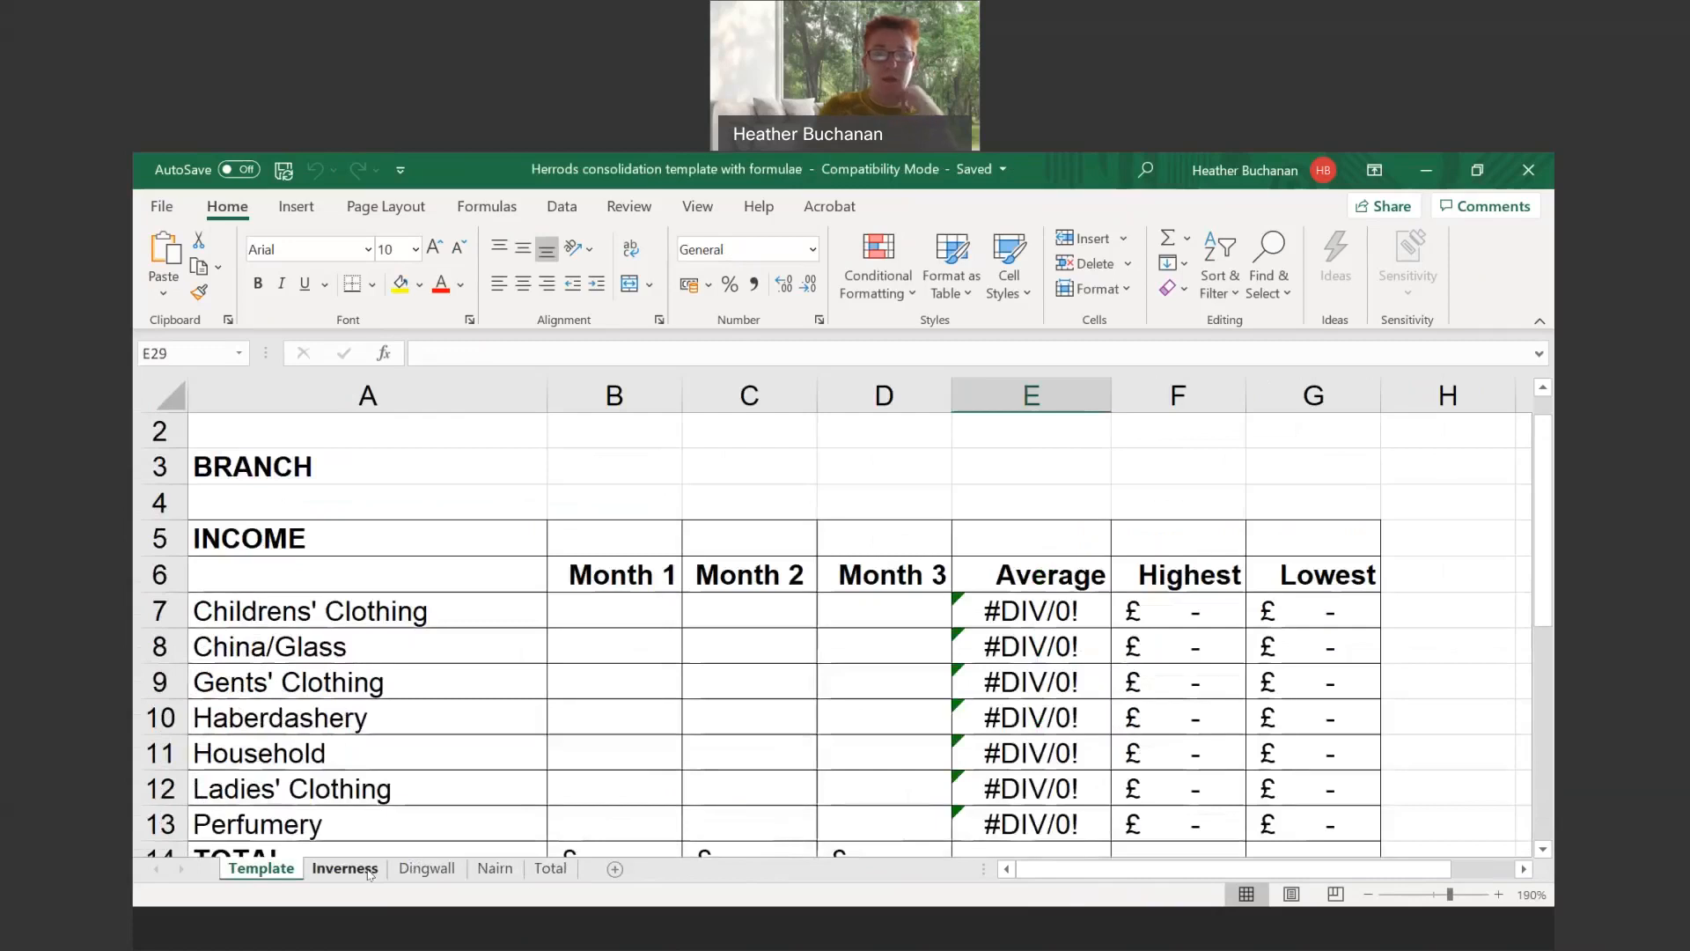
left_click(345, 869)
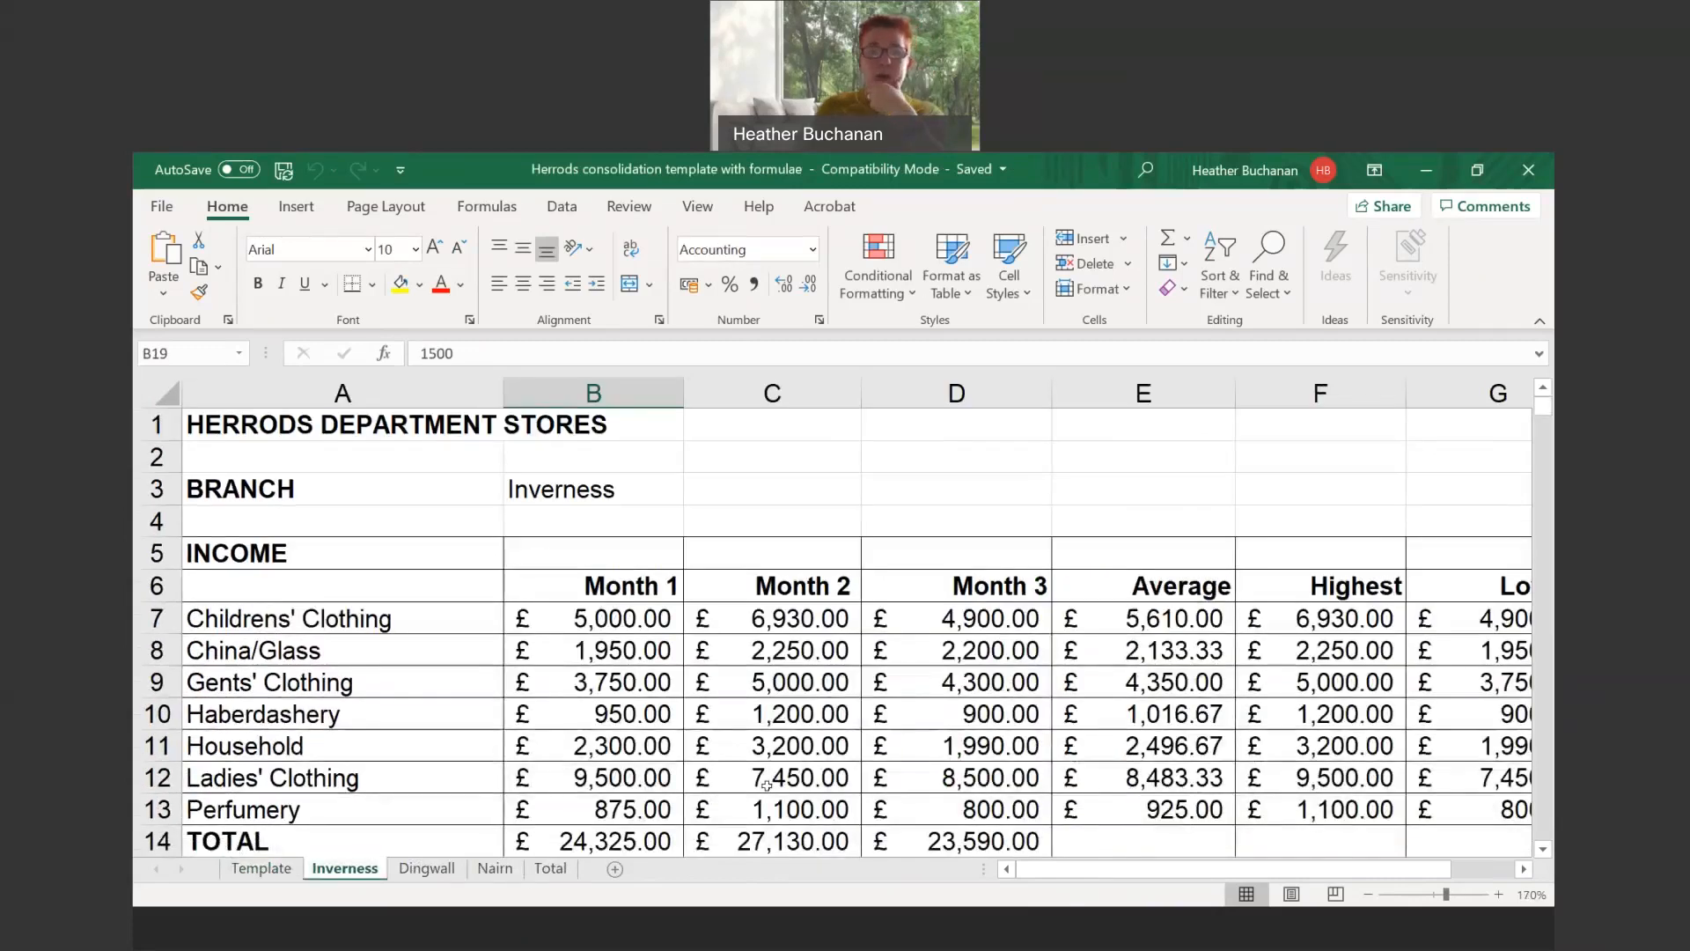
left_click(261, 869)
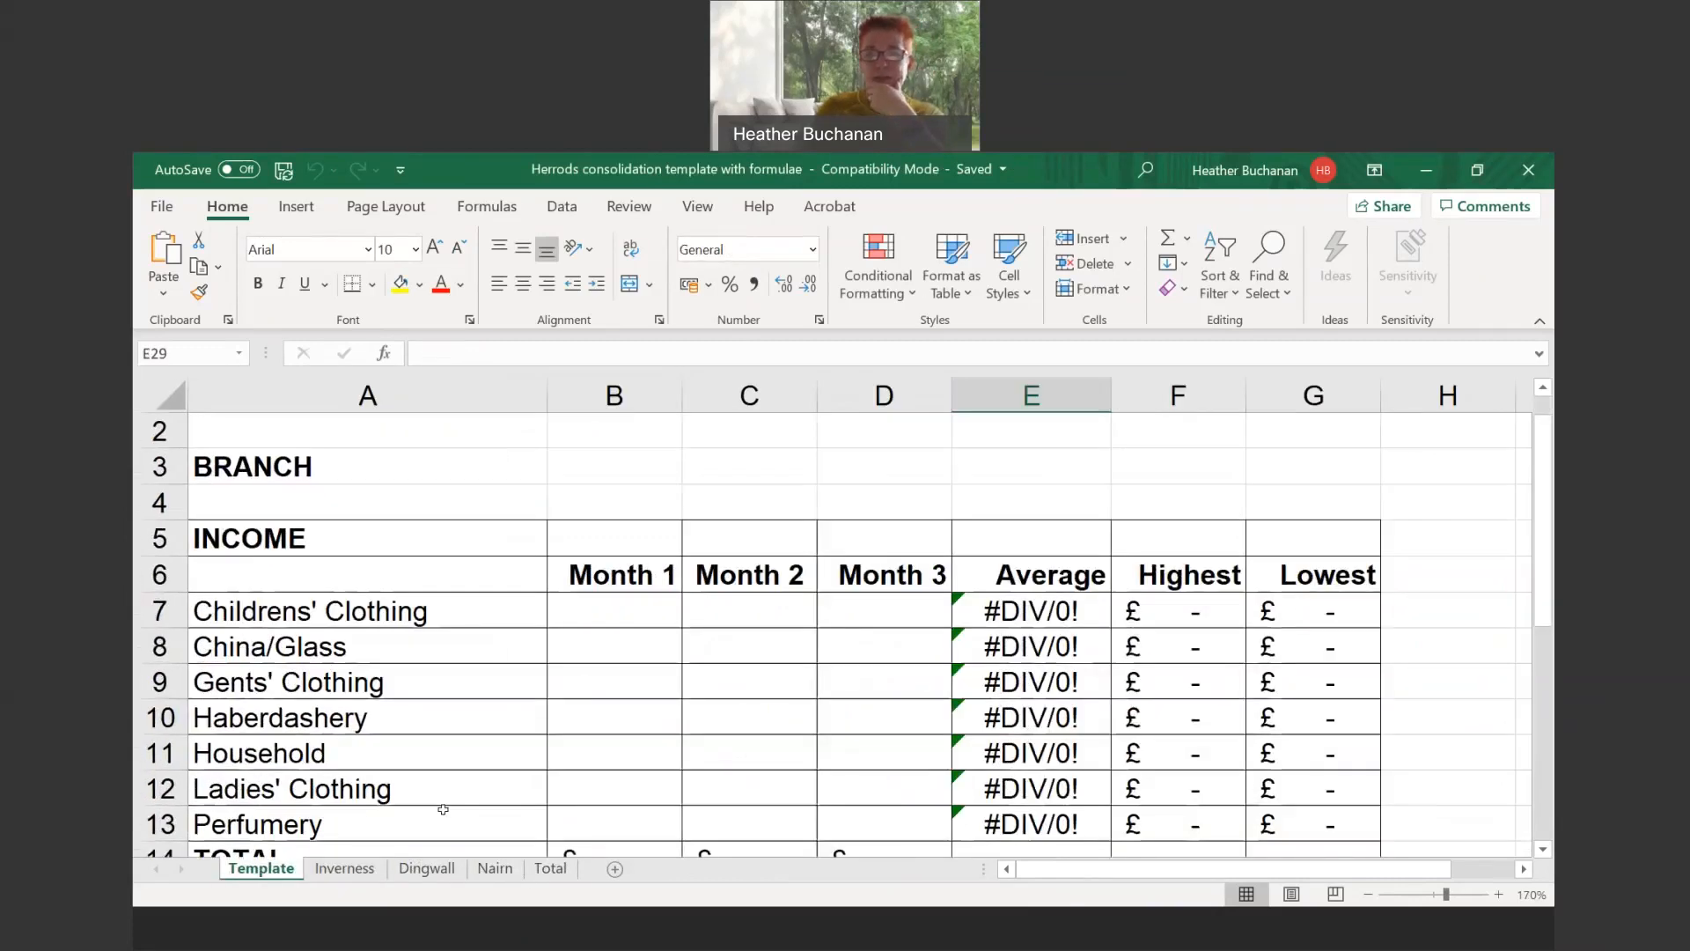
scroll(1080, 680, "down", 2)
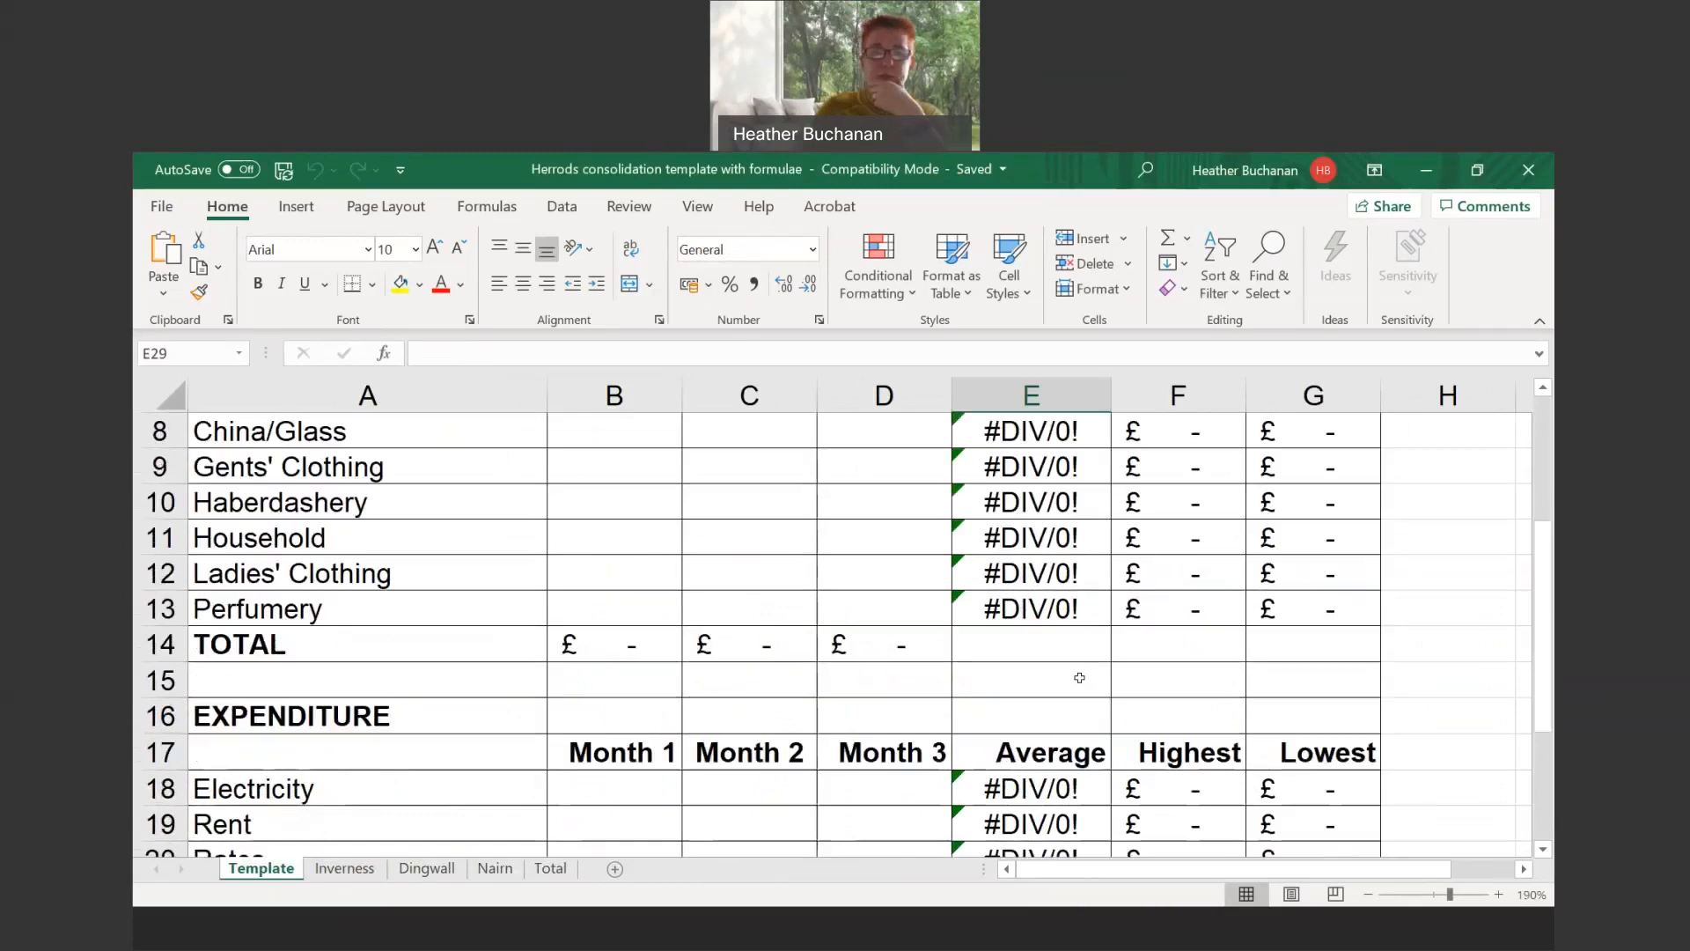
scroll(1080, 680, "up", 1)
left_click(329, 877)
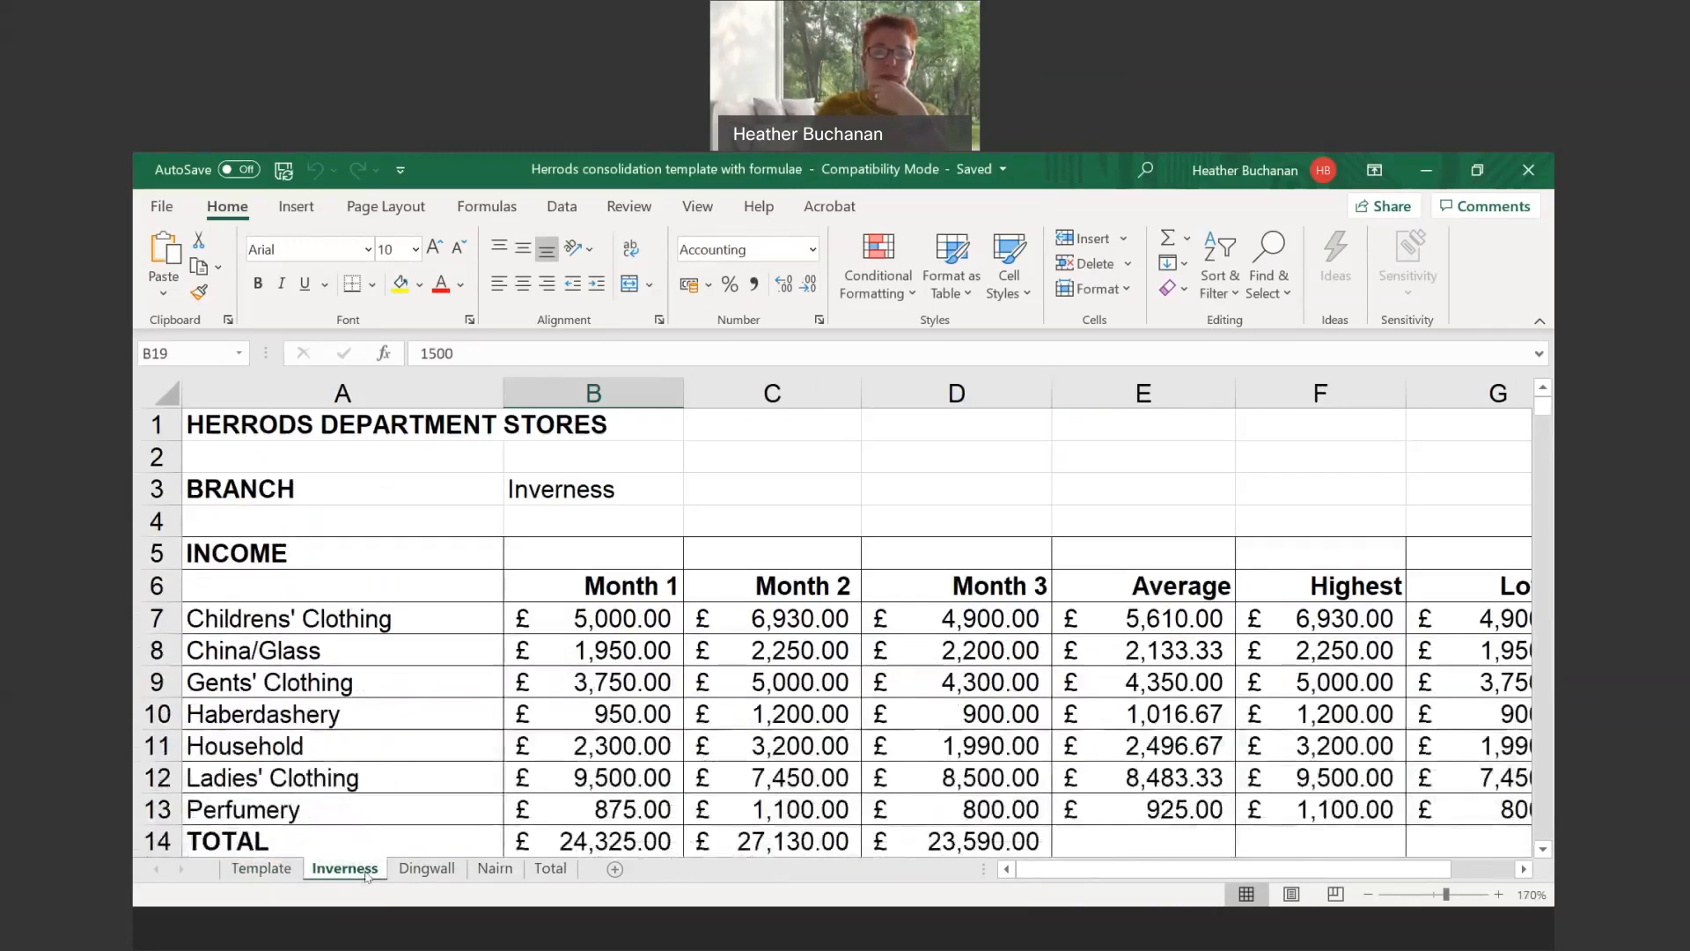
scroll(523, 622, "down", 2)
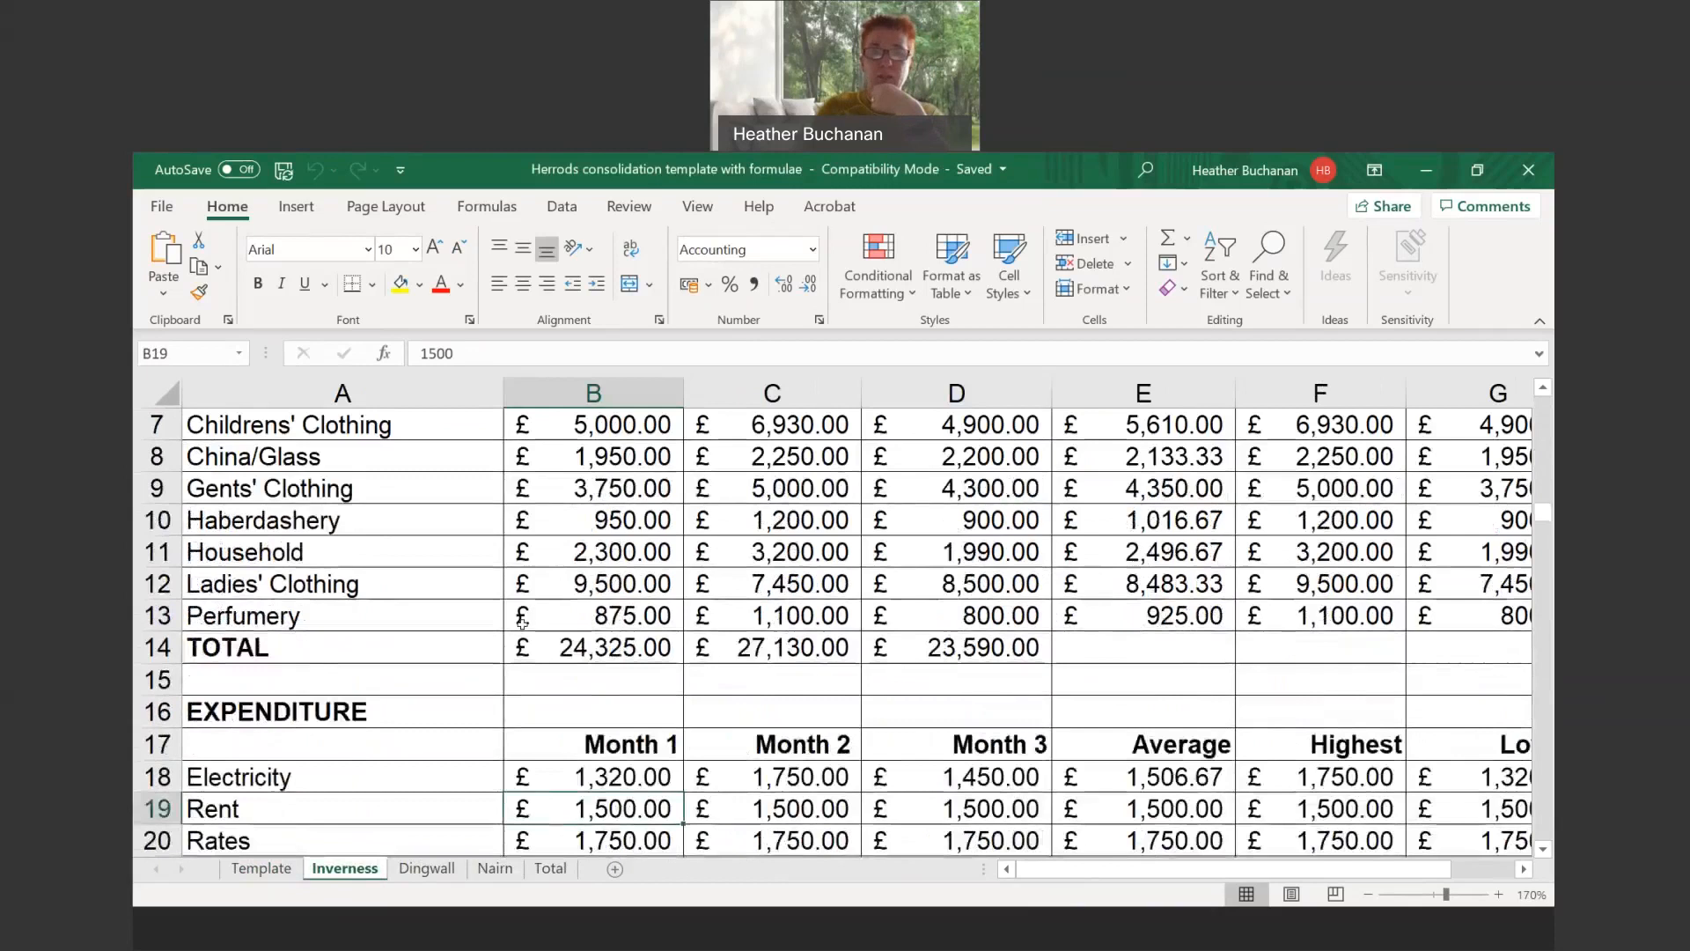
scroll(523, 623, "up", 2)
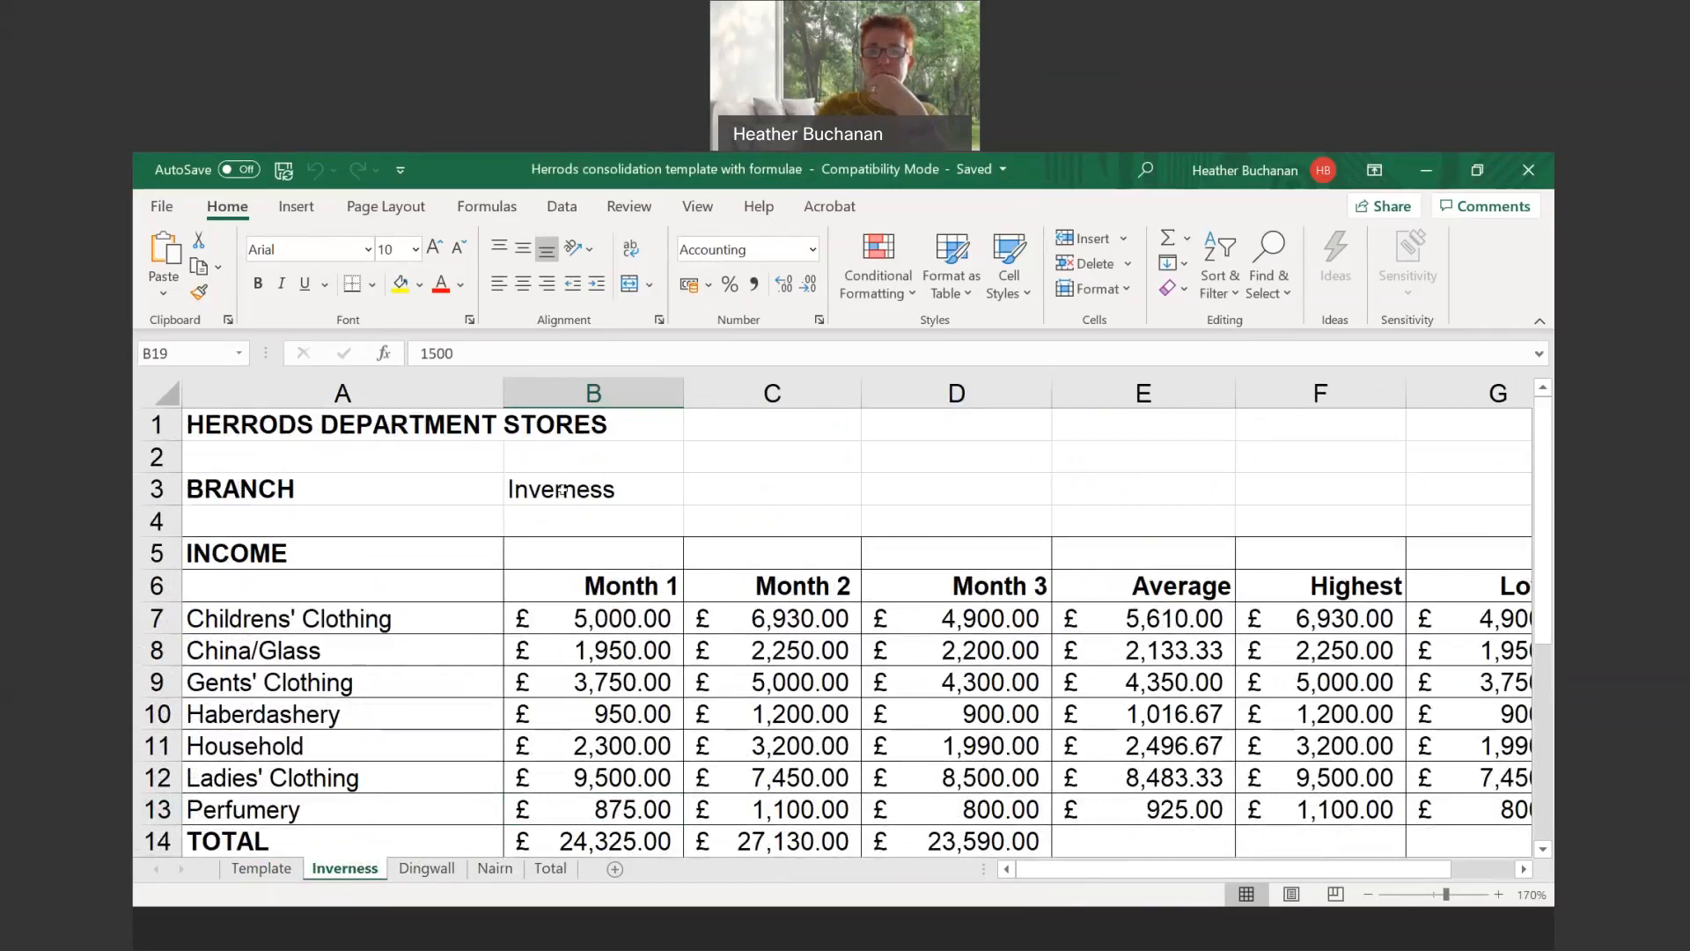
Look through the Dingwall and Nairn branch sheets, and examine the Childrens' Clothing row across to the Lowest column on the Inverness sheet
left_click(444, 879)
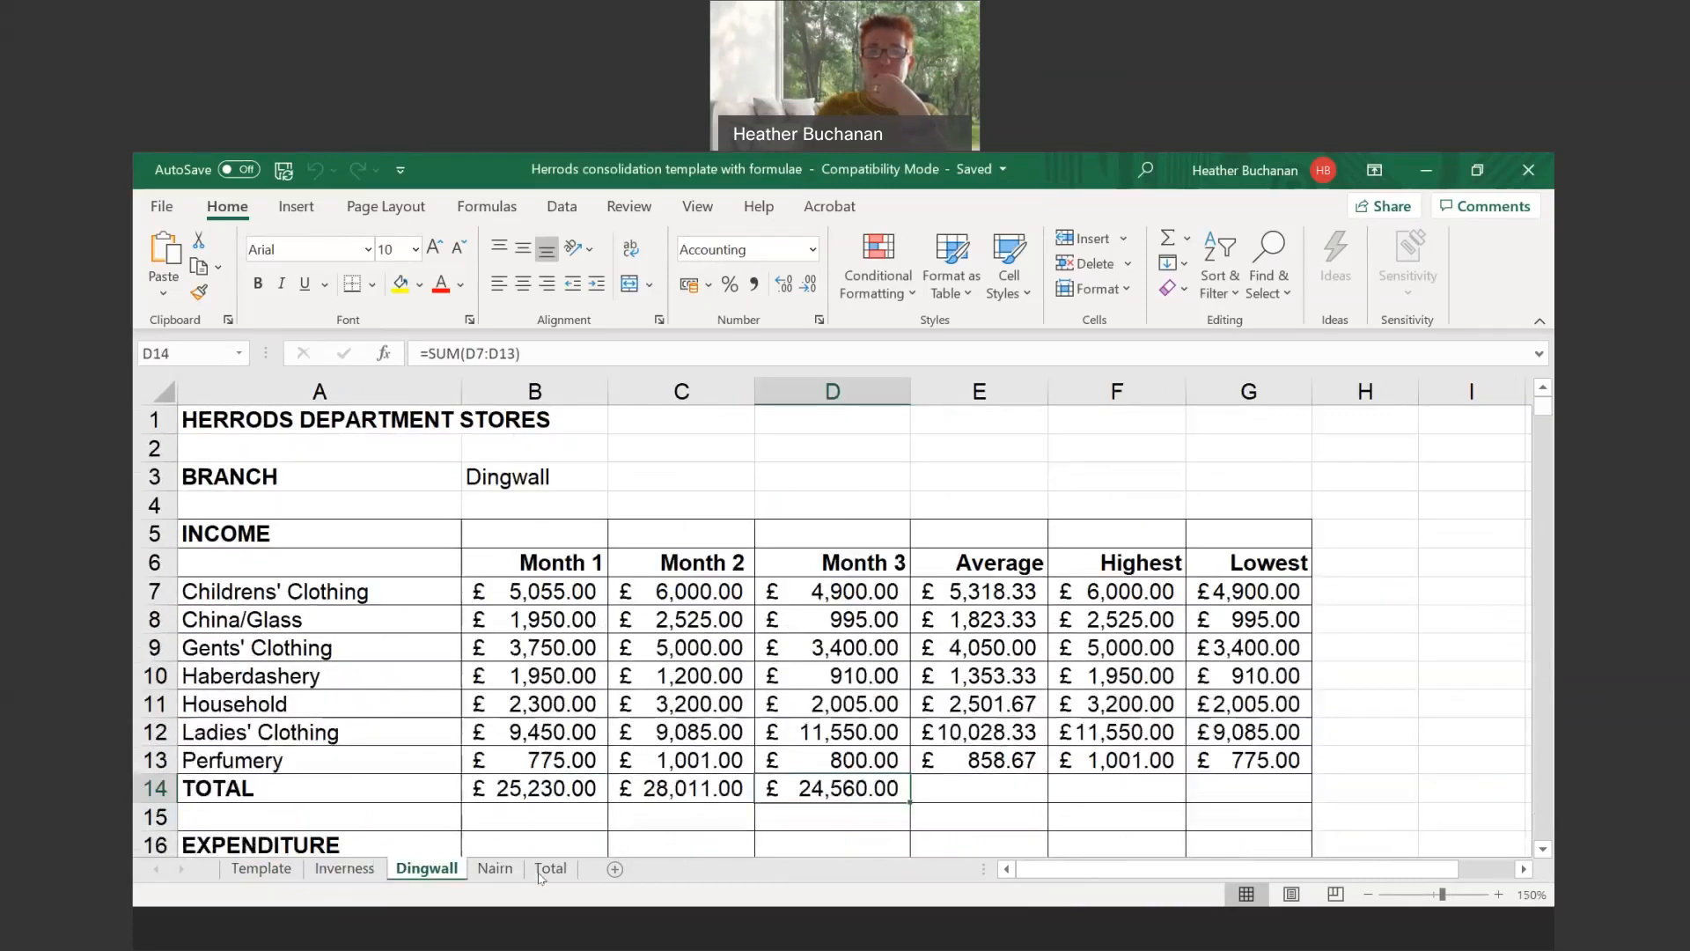
key("ctrl+Page_Down")
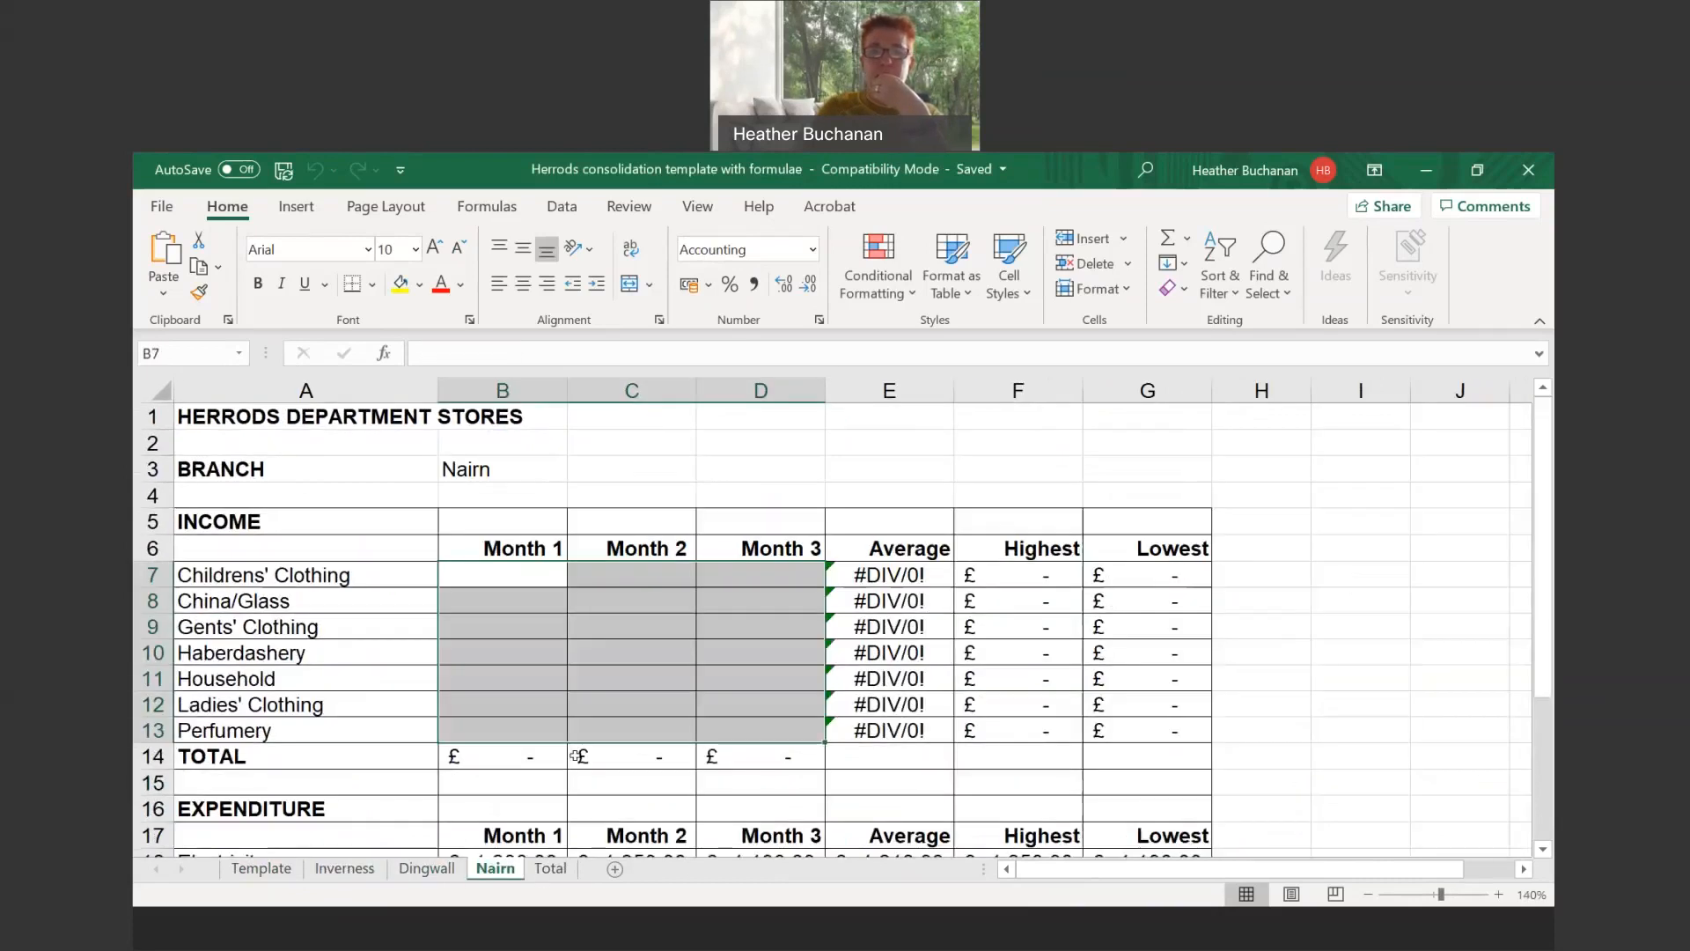
key("ctrl+Page_Up")
key("ctrl+Page_Up")
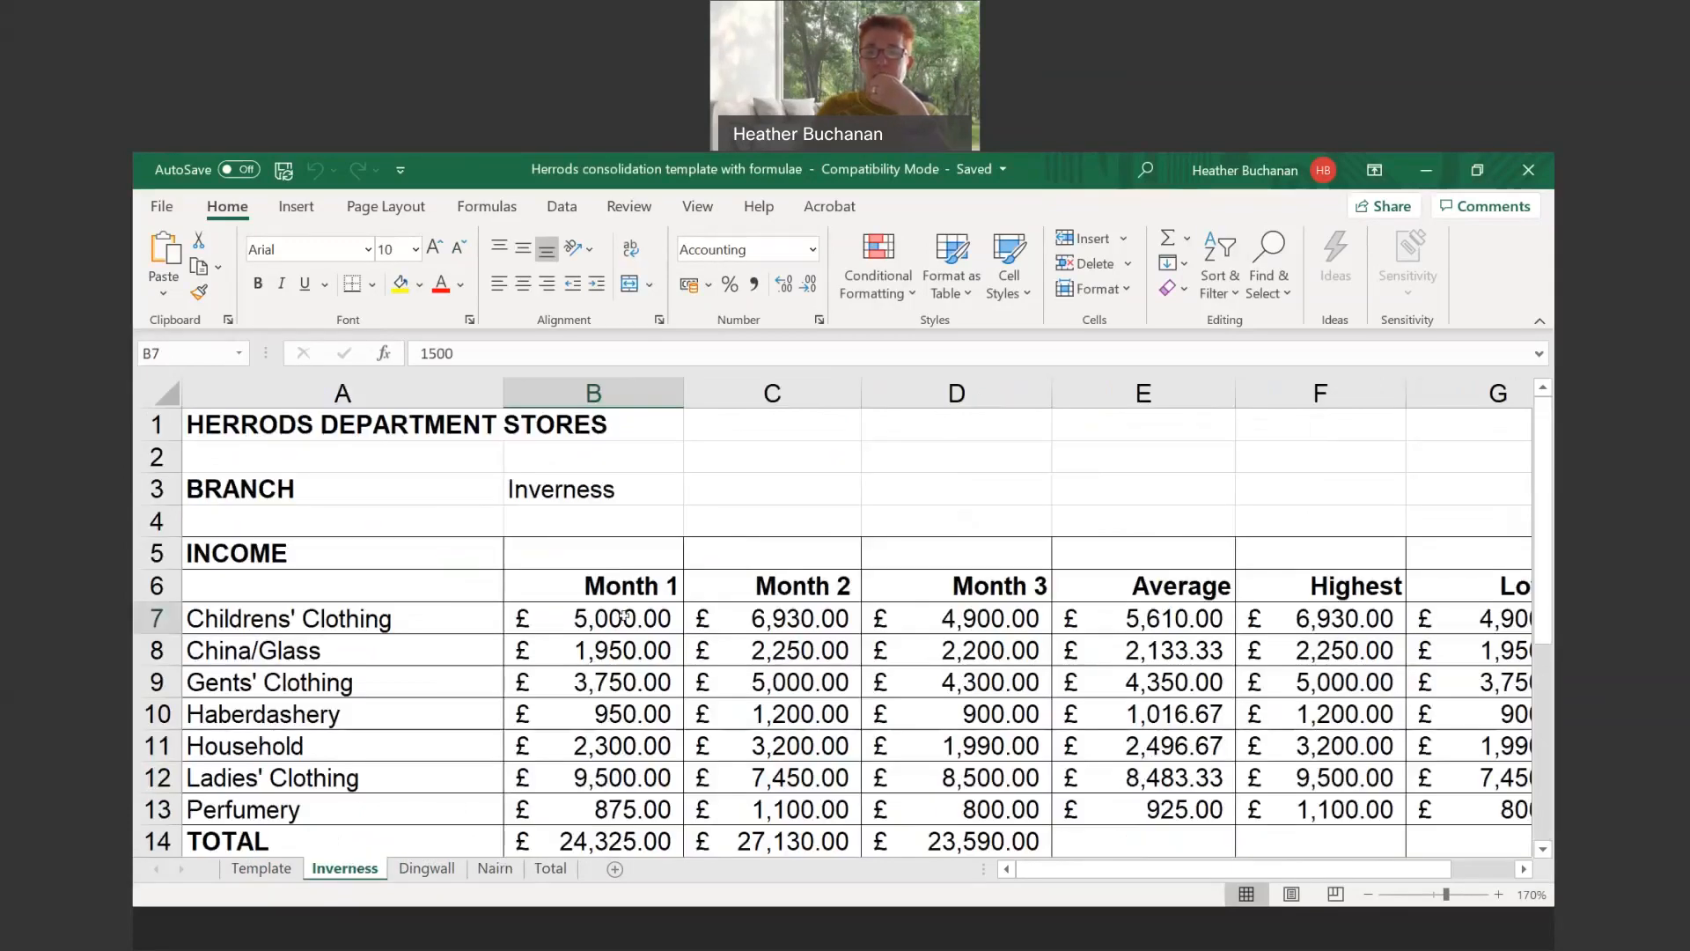
left_click(792, 616)
left_click(977, 616)
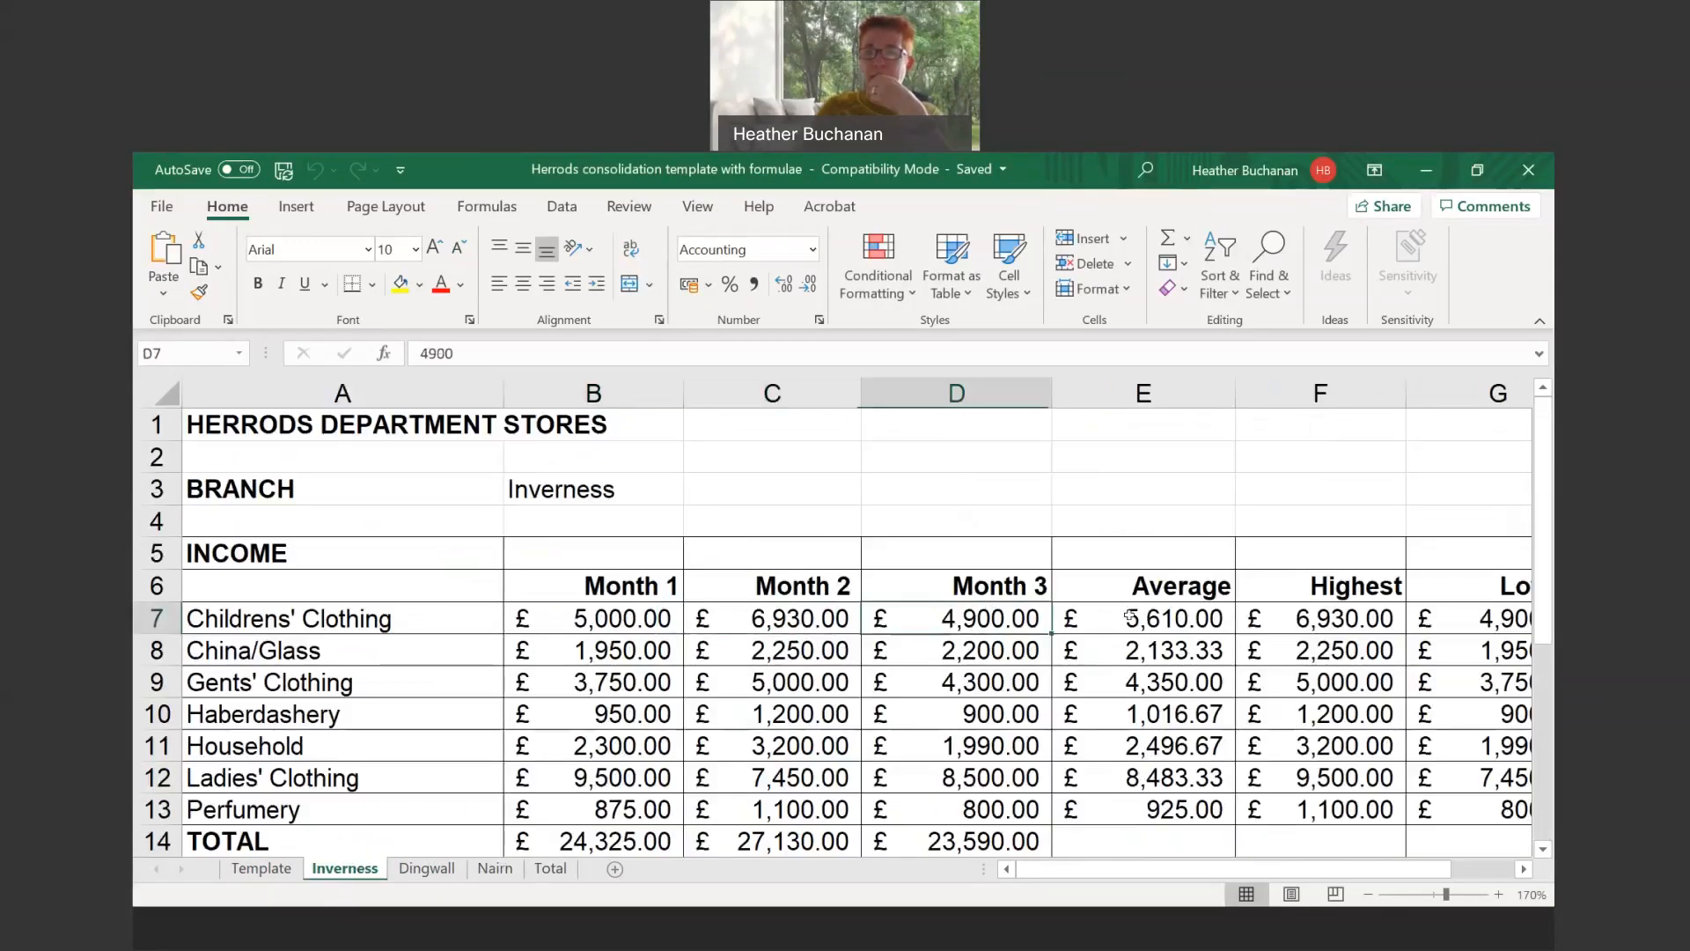
mouse_move(1303, 869)
left_mouse_down()
mouse_move(1365, 854)
mouse_move(1294, 861)
mouse_move(1309, 861)
left_mouse_up()
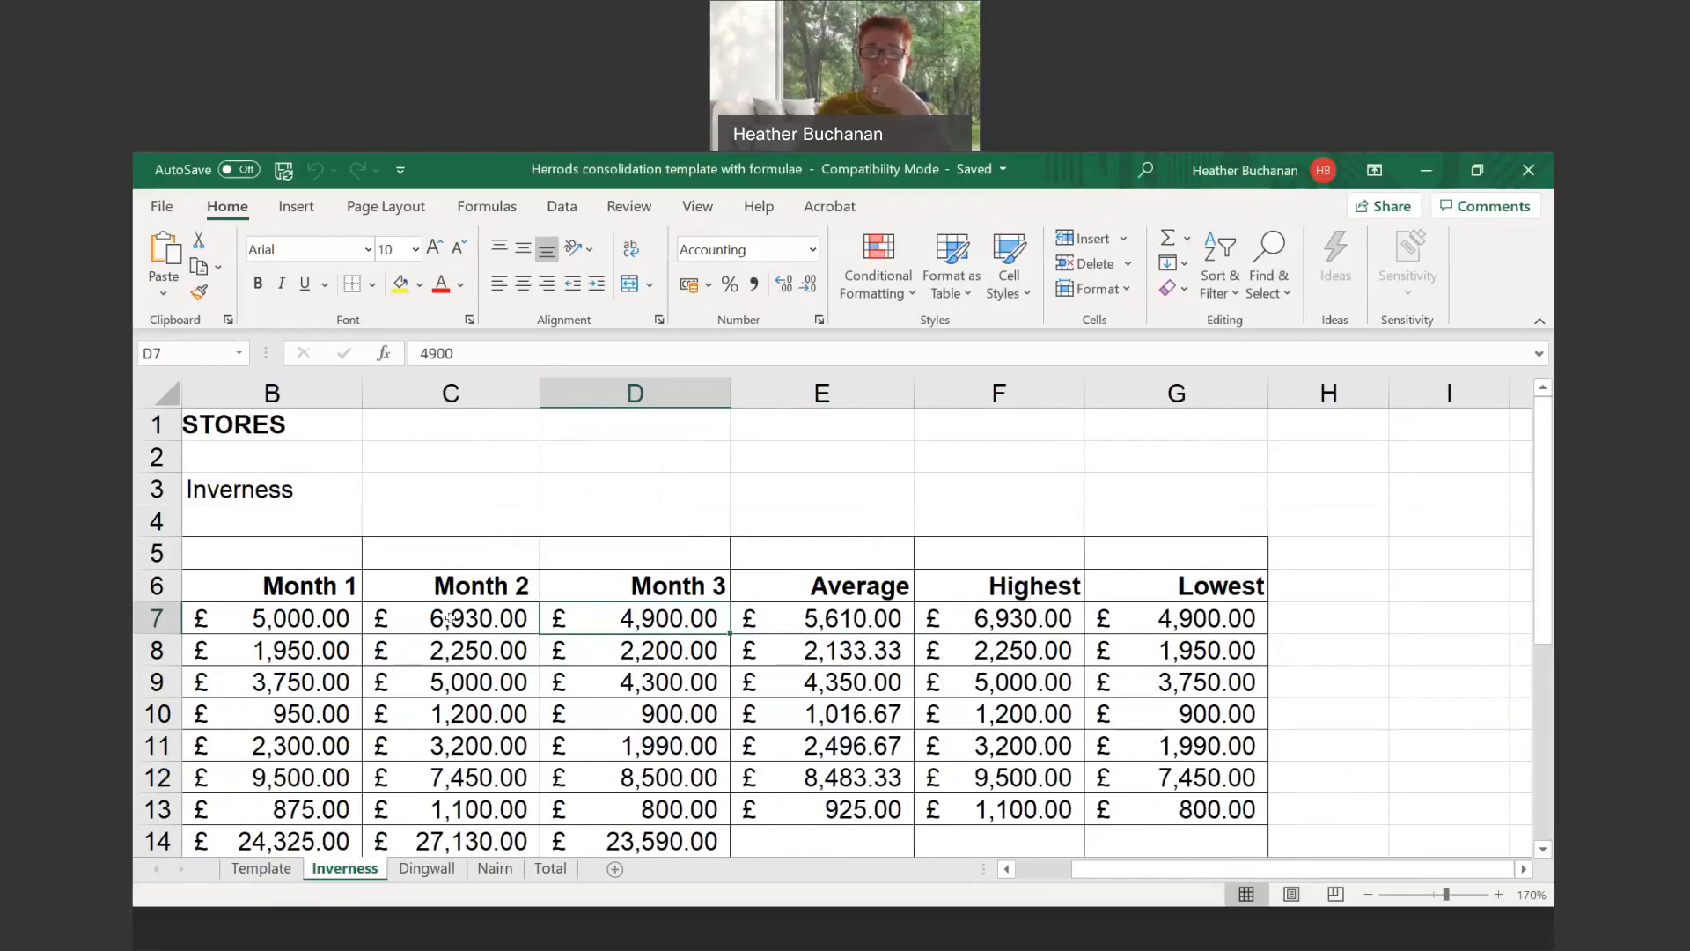
Examine the Childrens' Clothing Average, Highest and Lowest formulas on the Inverness sheet, and the Expenditure and Profit rows below
left_click(810, 618)
left_click(999, 618)
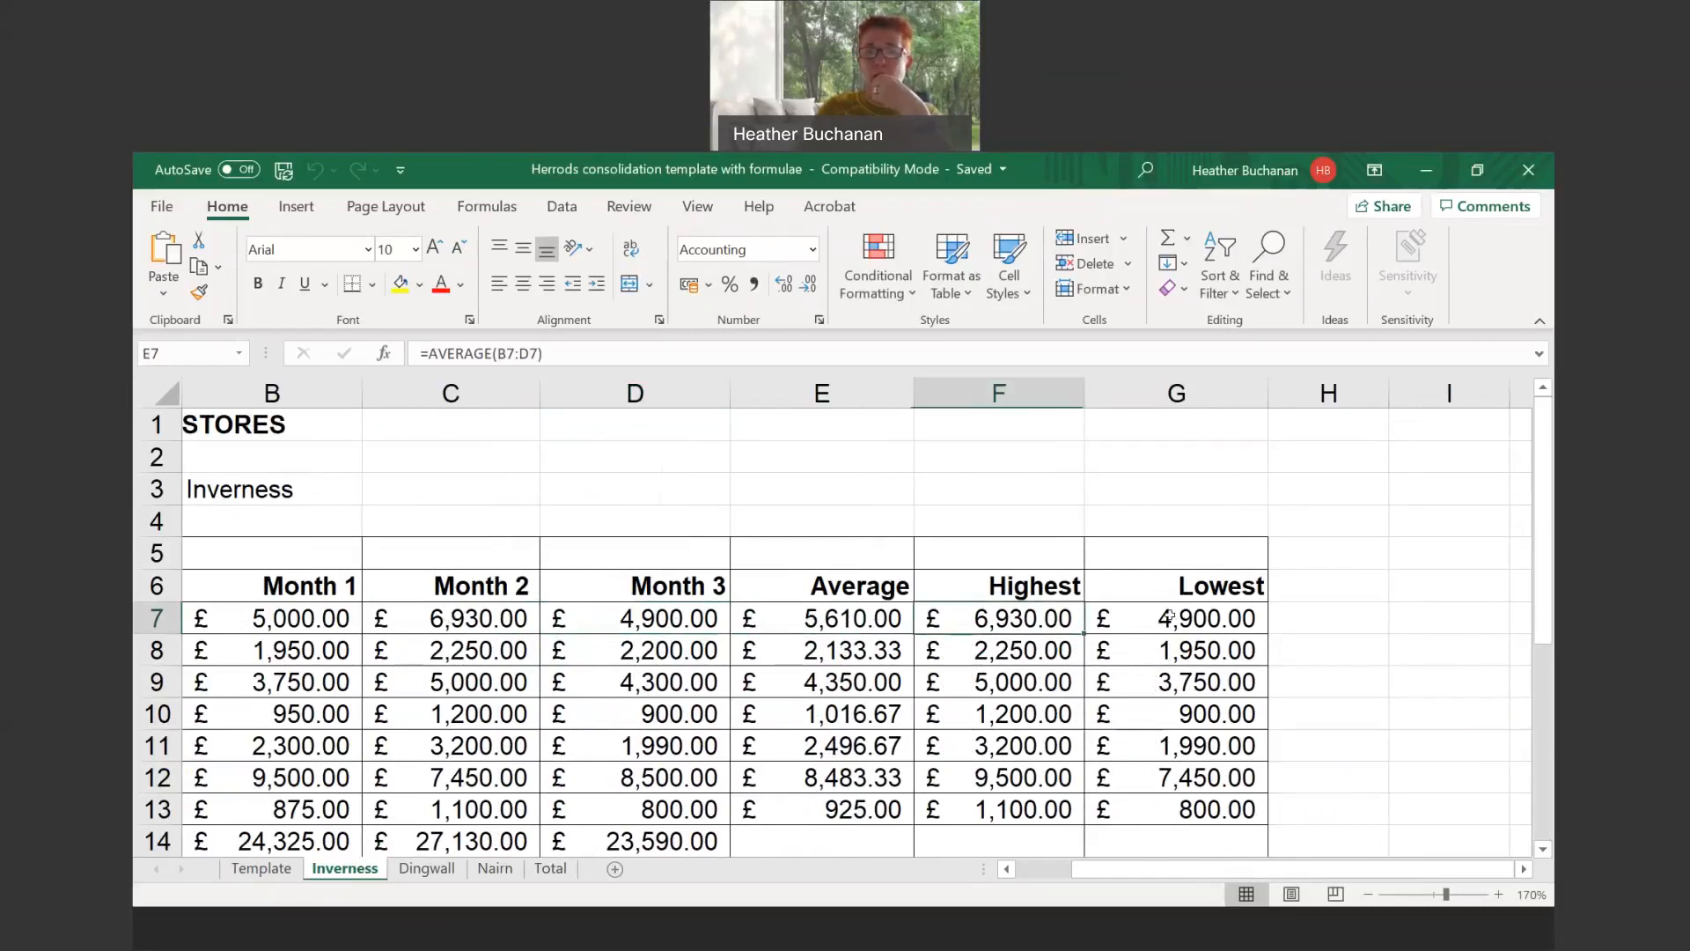
left_click(1170, 618)
scroll(987, 705, "down", 2)
scroll(987, 704, "down", 3)
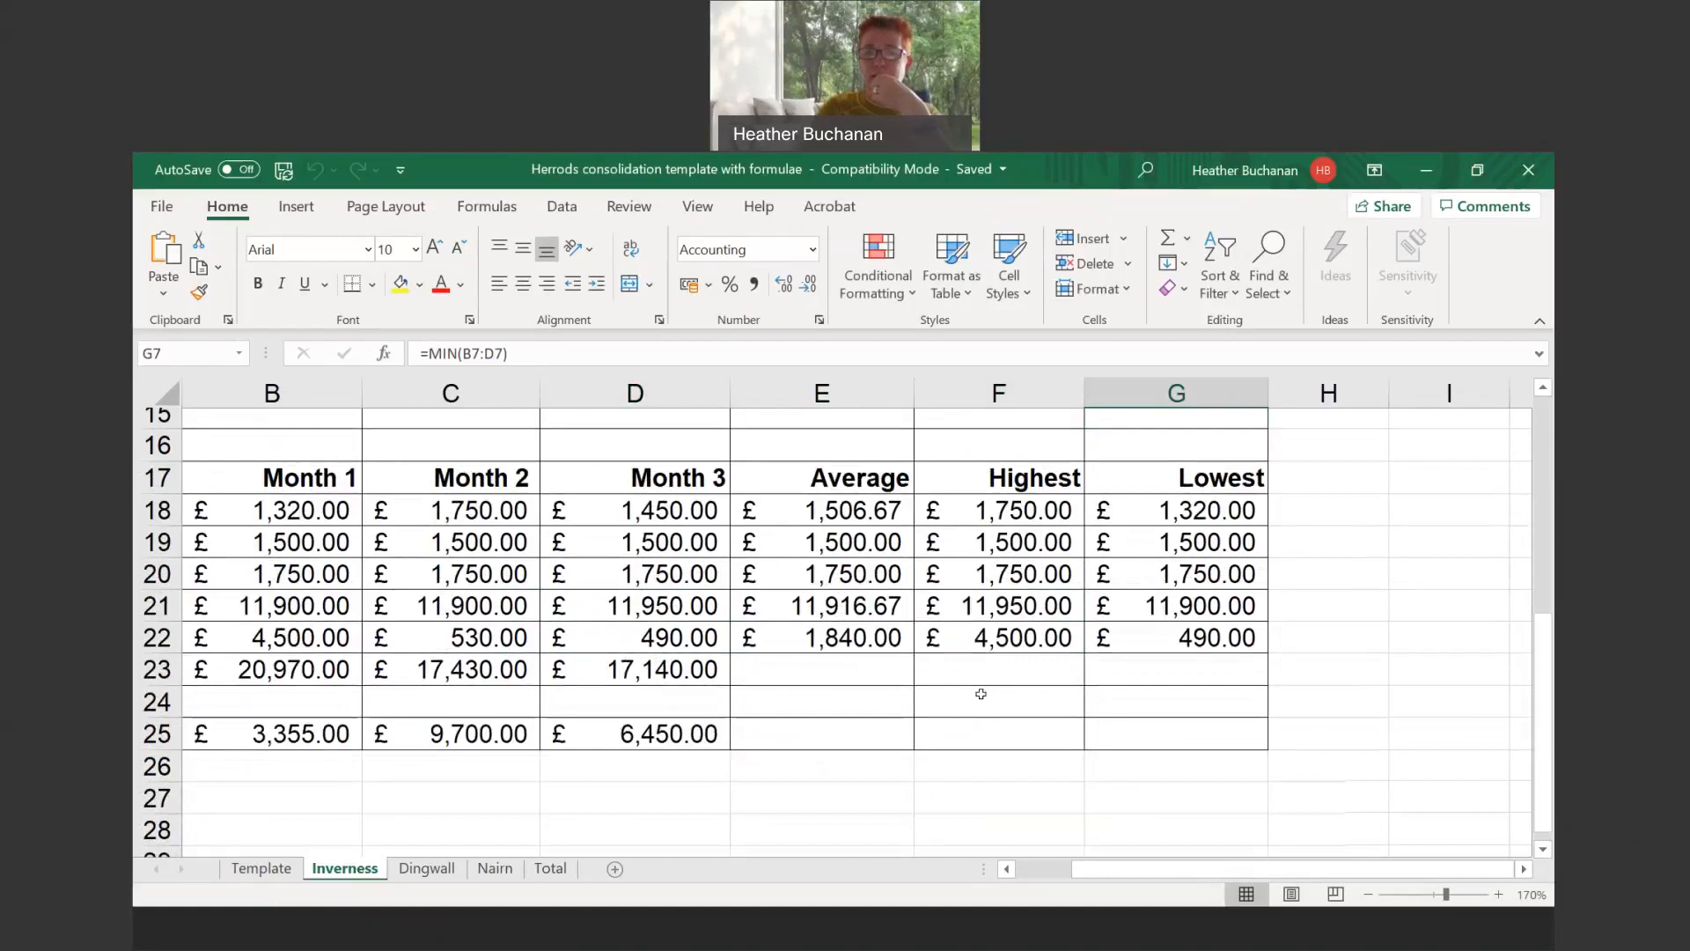
left_click_drag(1107, 865, 1001, 877)
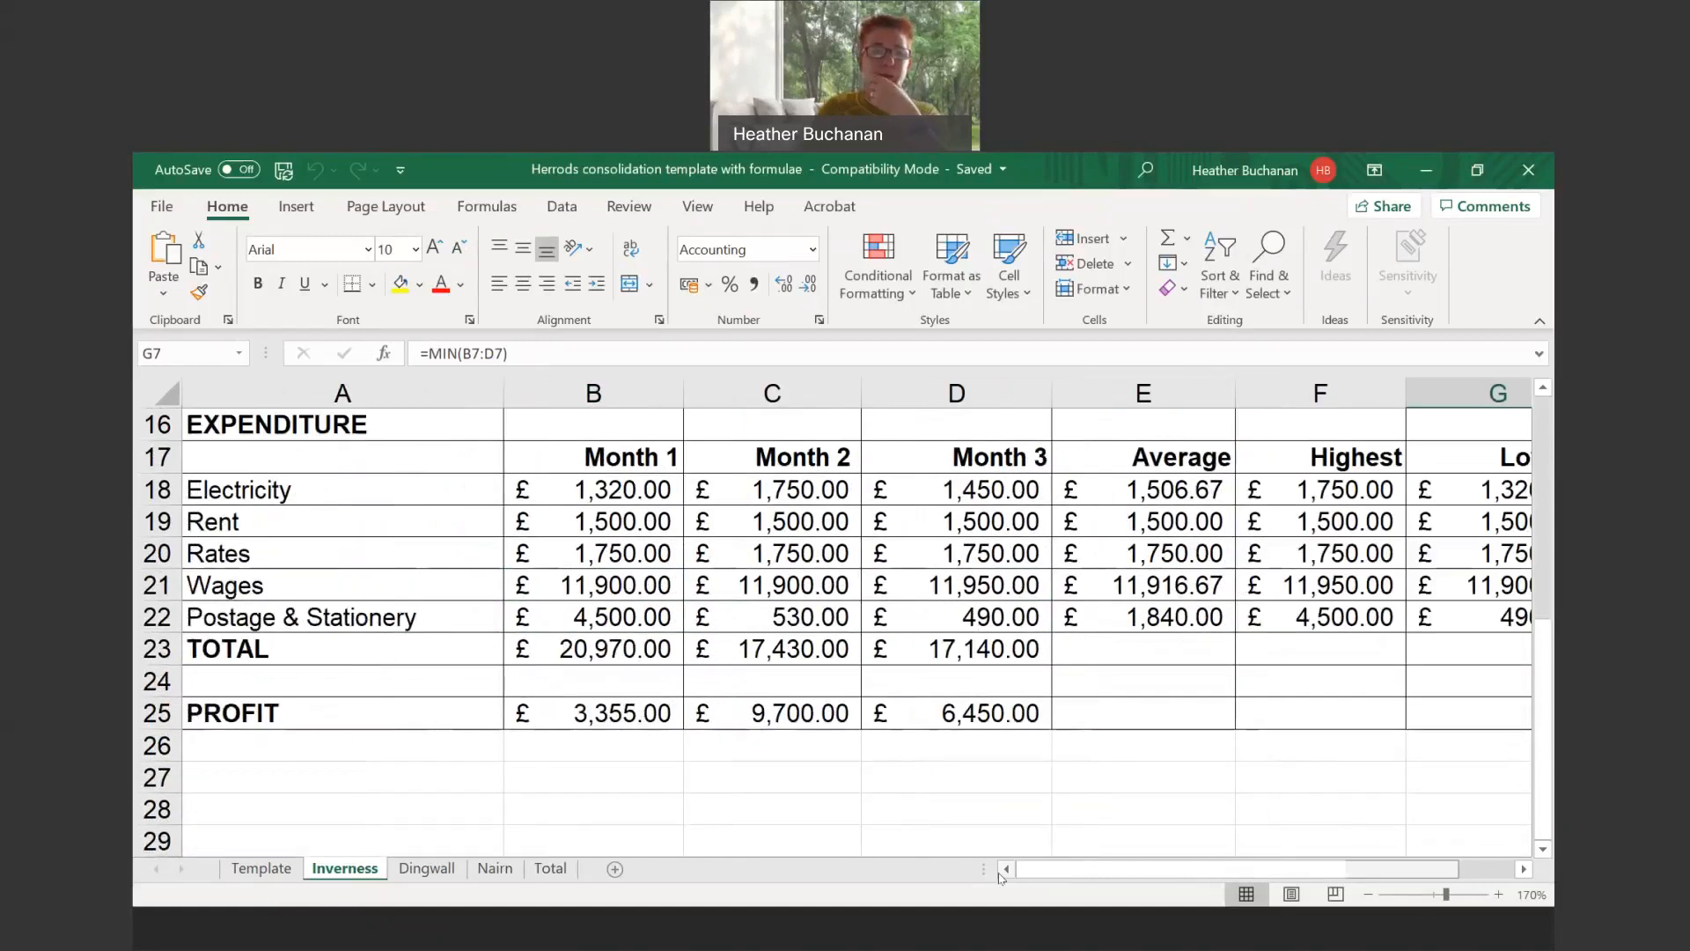
On the Nairn sheet, enter 3000 as the Month 1 income for Childrens' Clothing and check the Profit row
left_click(509, 873)
left_click(550, 577)
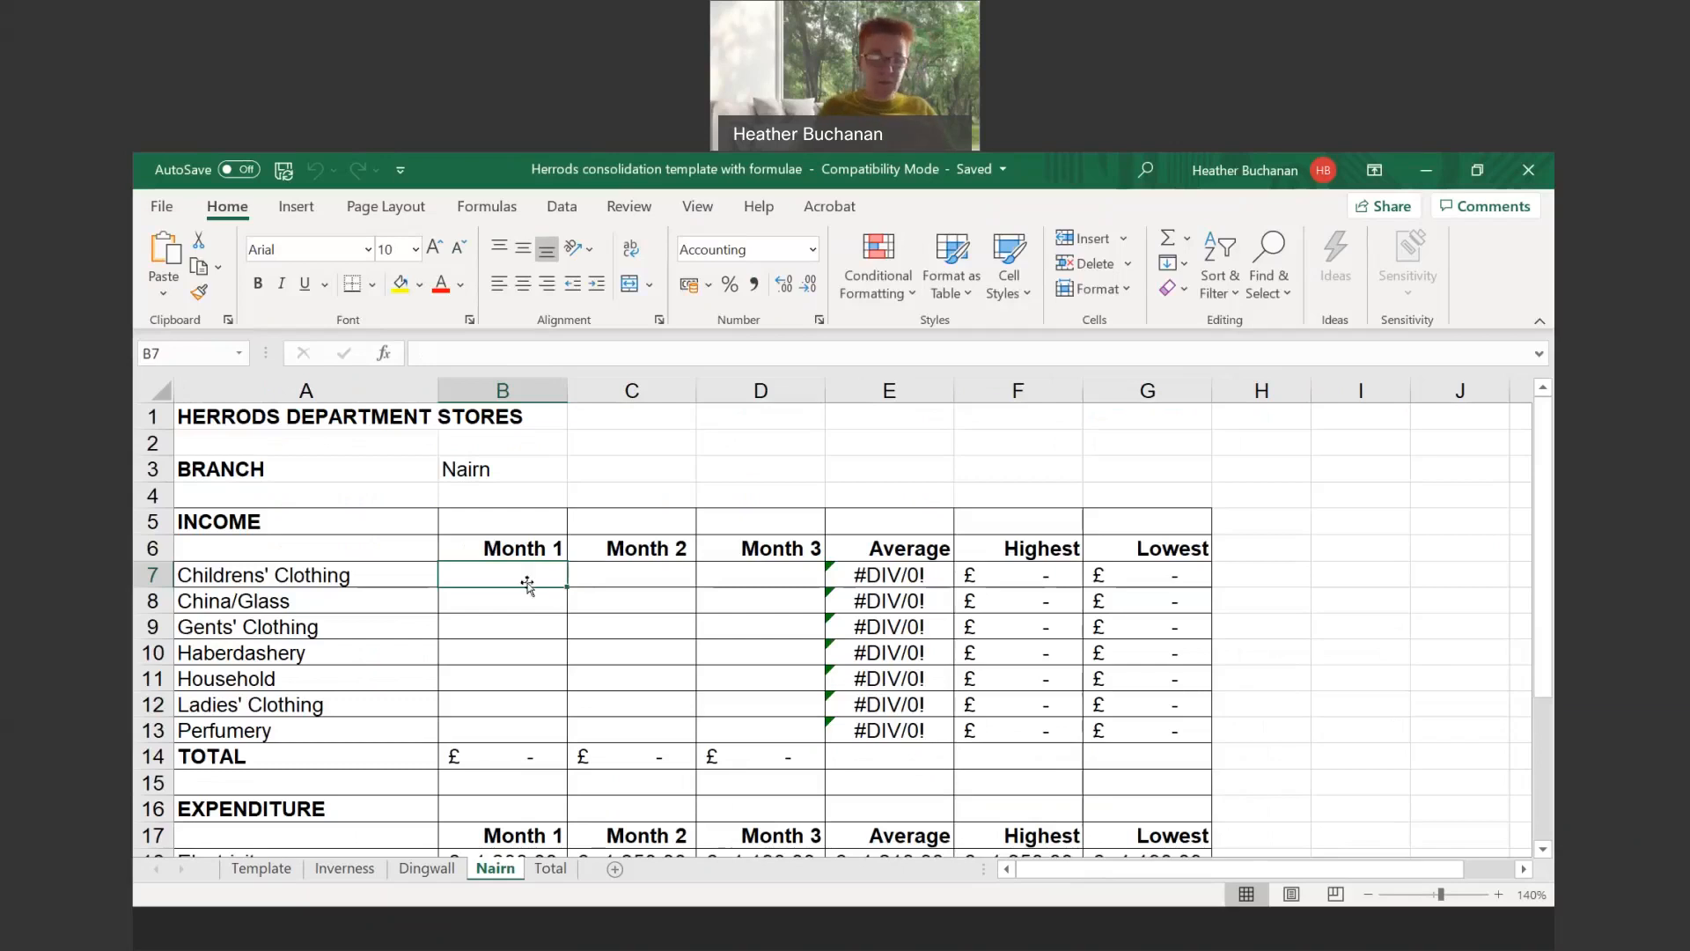
type("3000")
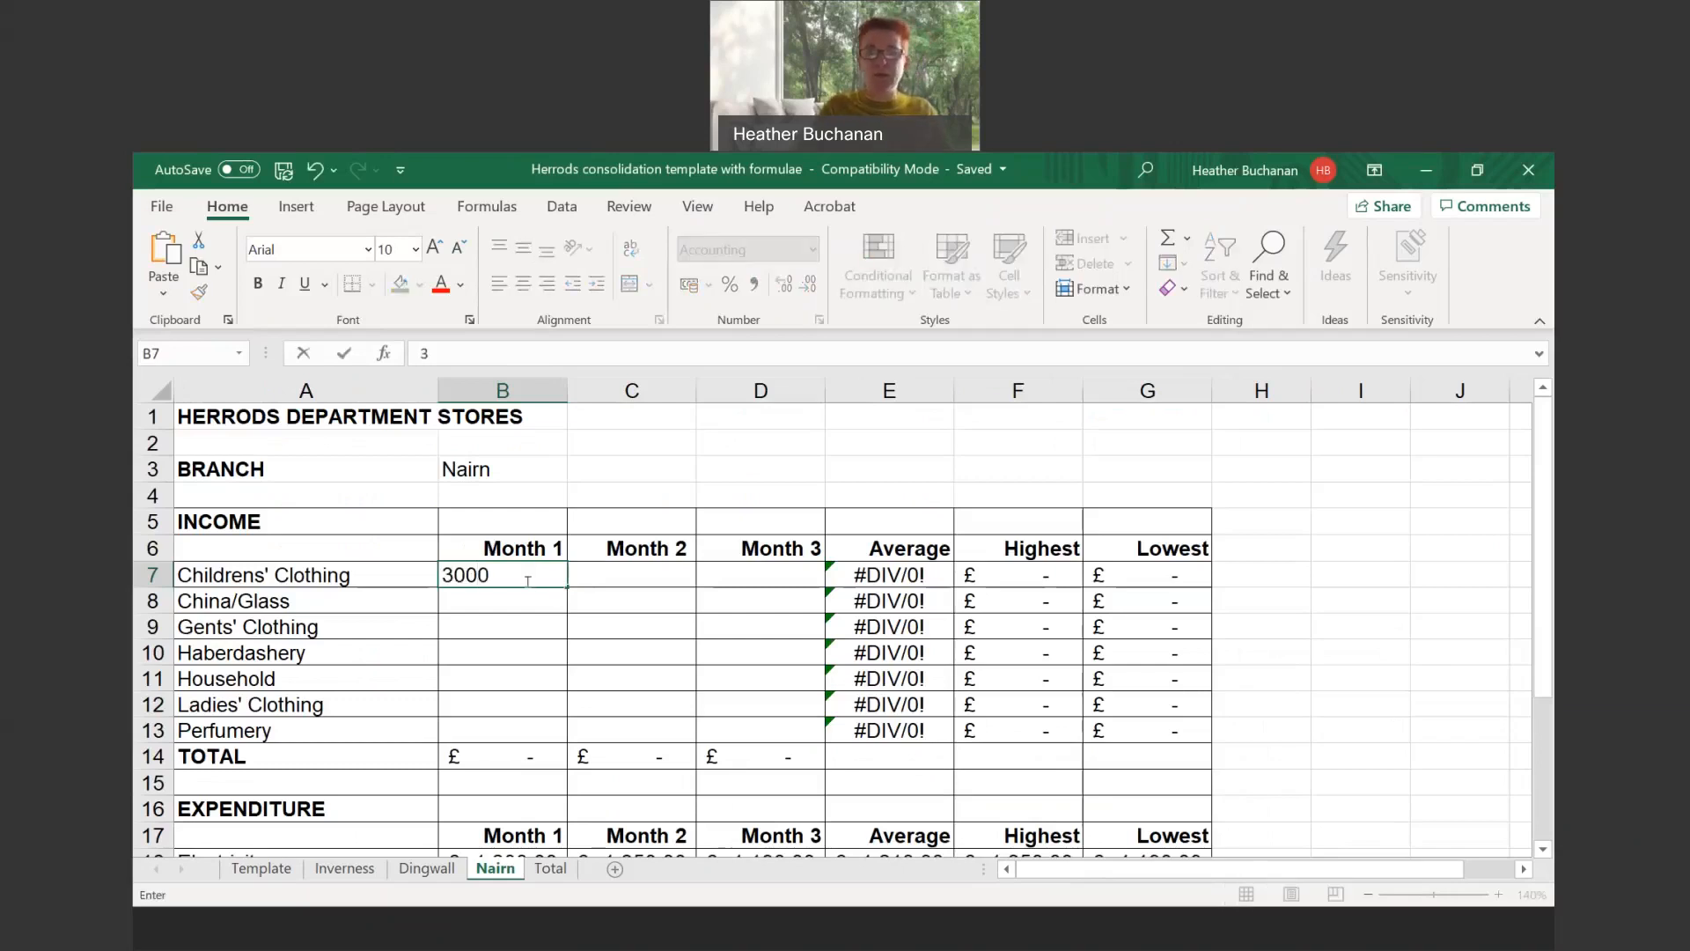
key("Return")
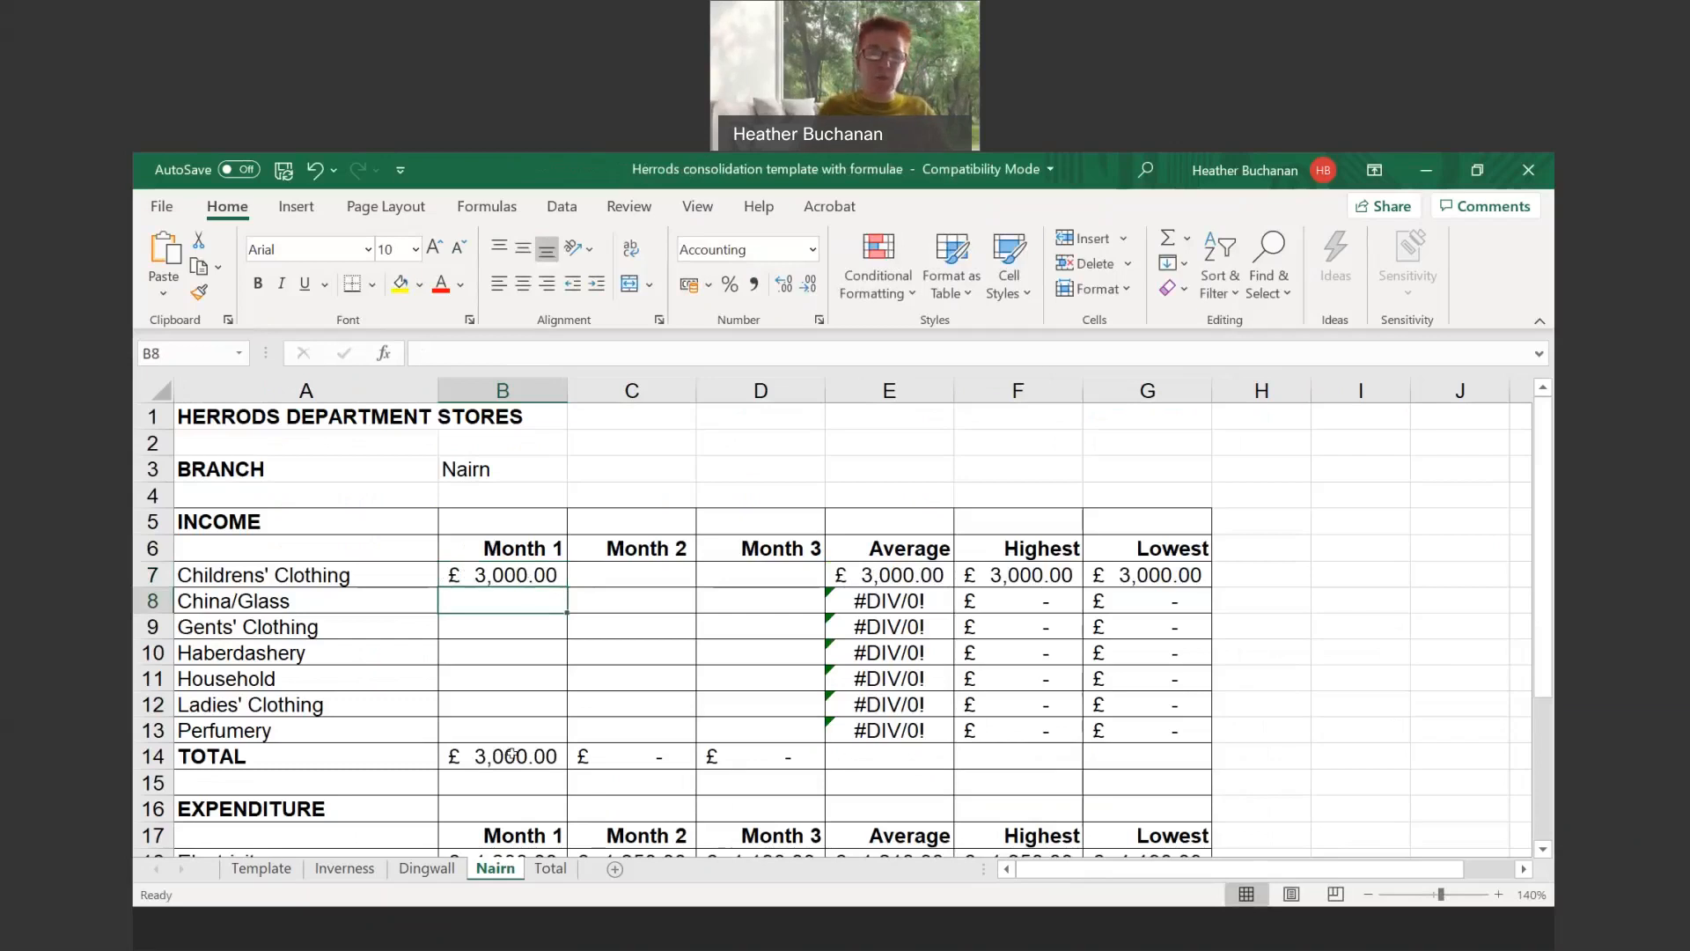
scroll(511, 754, "down", 5)
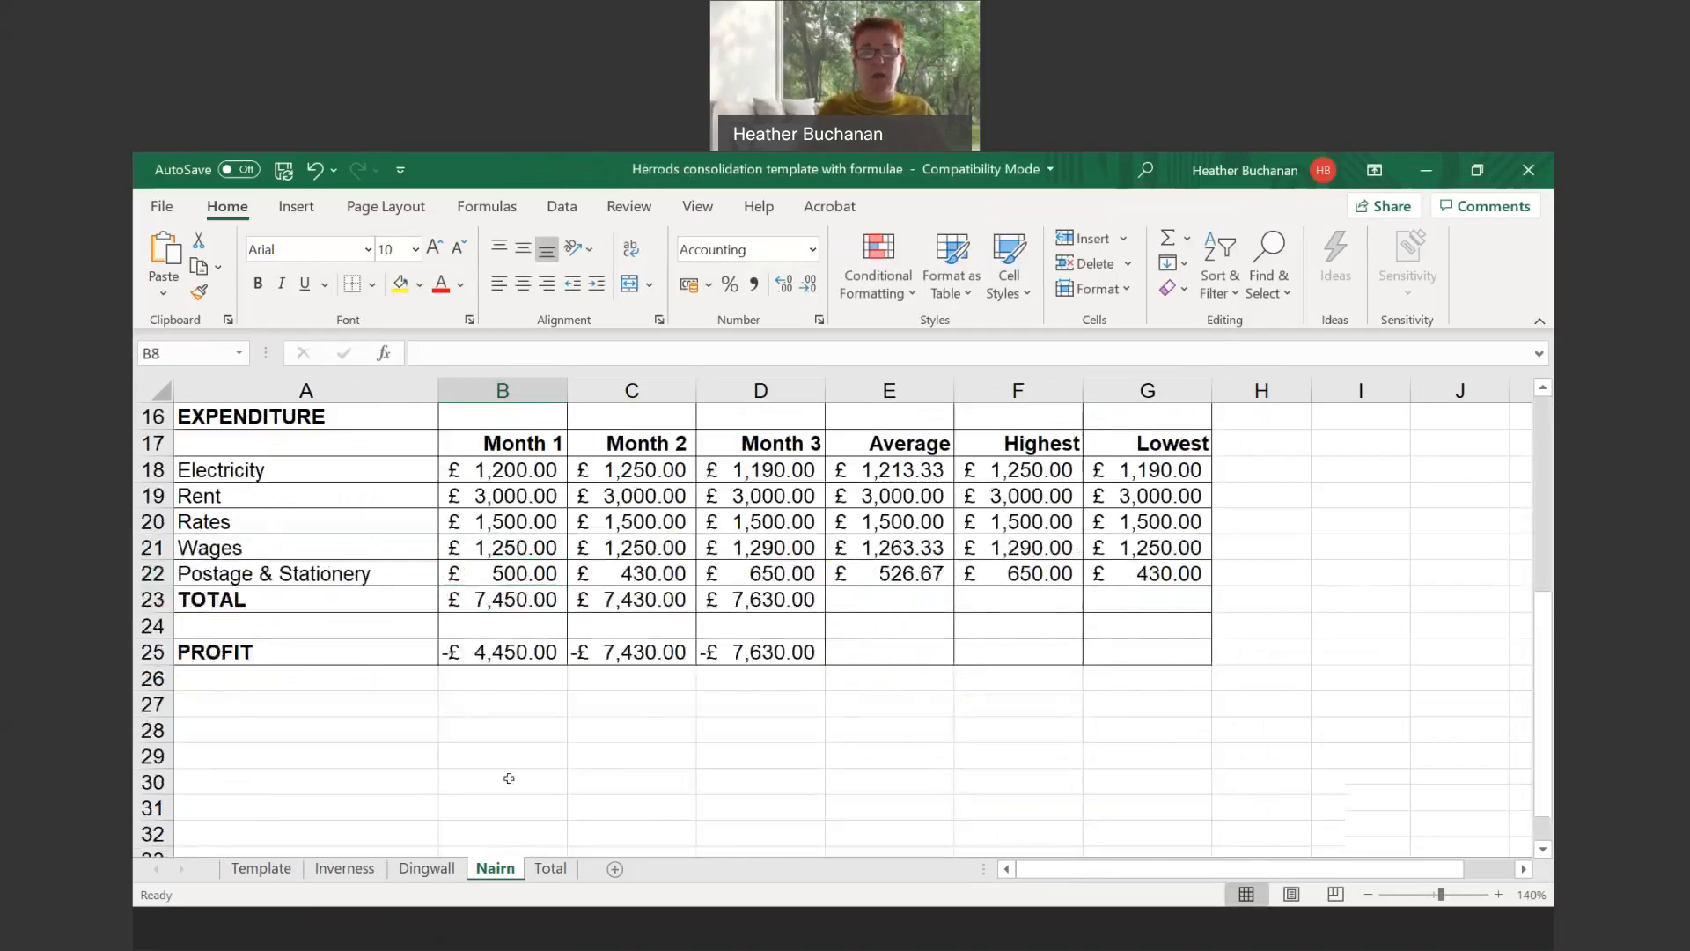
scroll(509, 779, "up", 2)
scroll(500, 678, "up", 3)
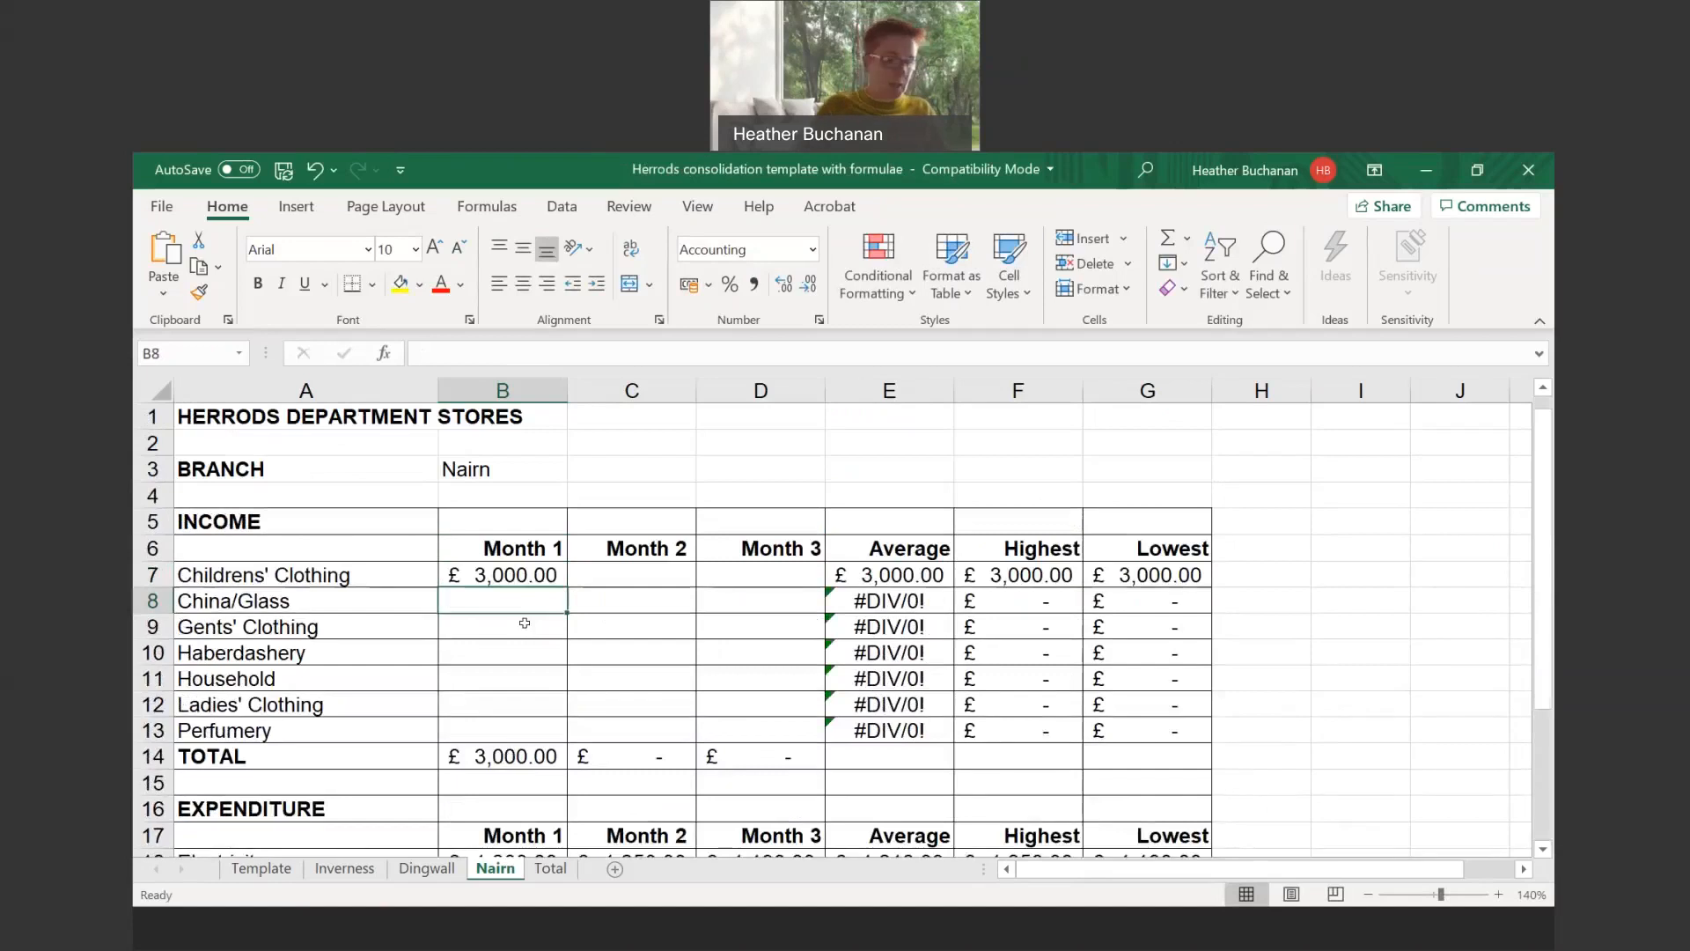
Enter Nairn's Month 1 income for China/Glass as 800, Gents' Clothing as 5500 and Haberdashery as 700
type("8")
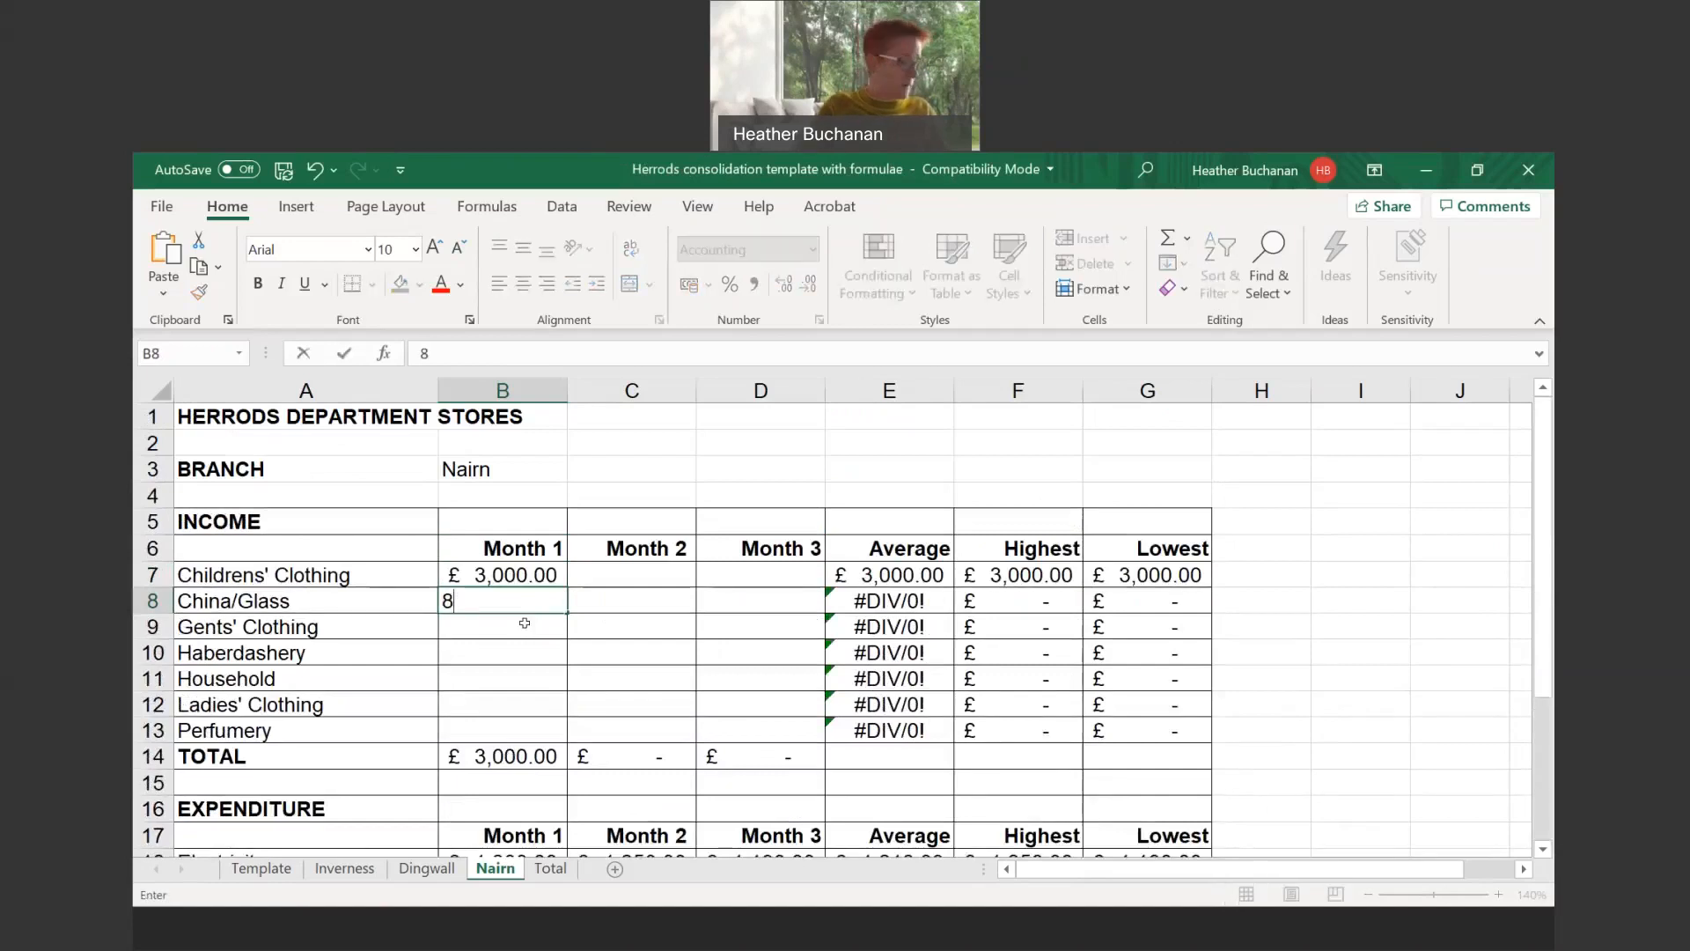
type("00")
key("Return")
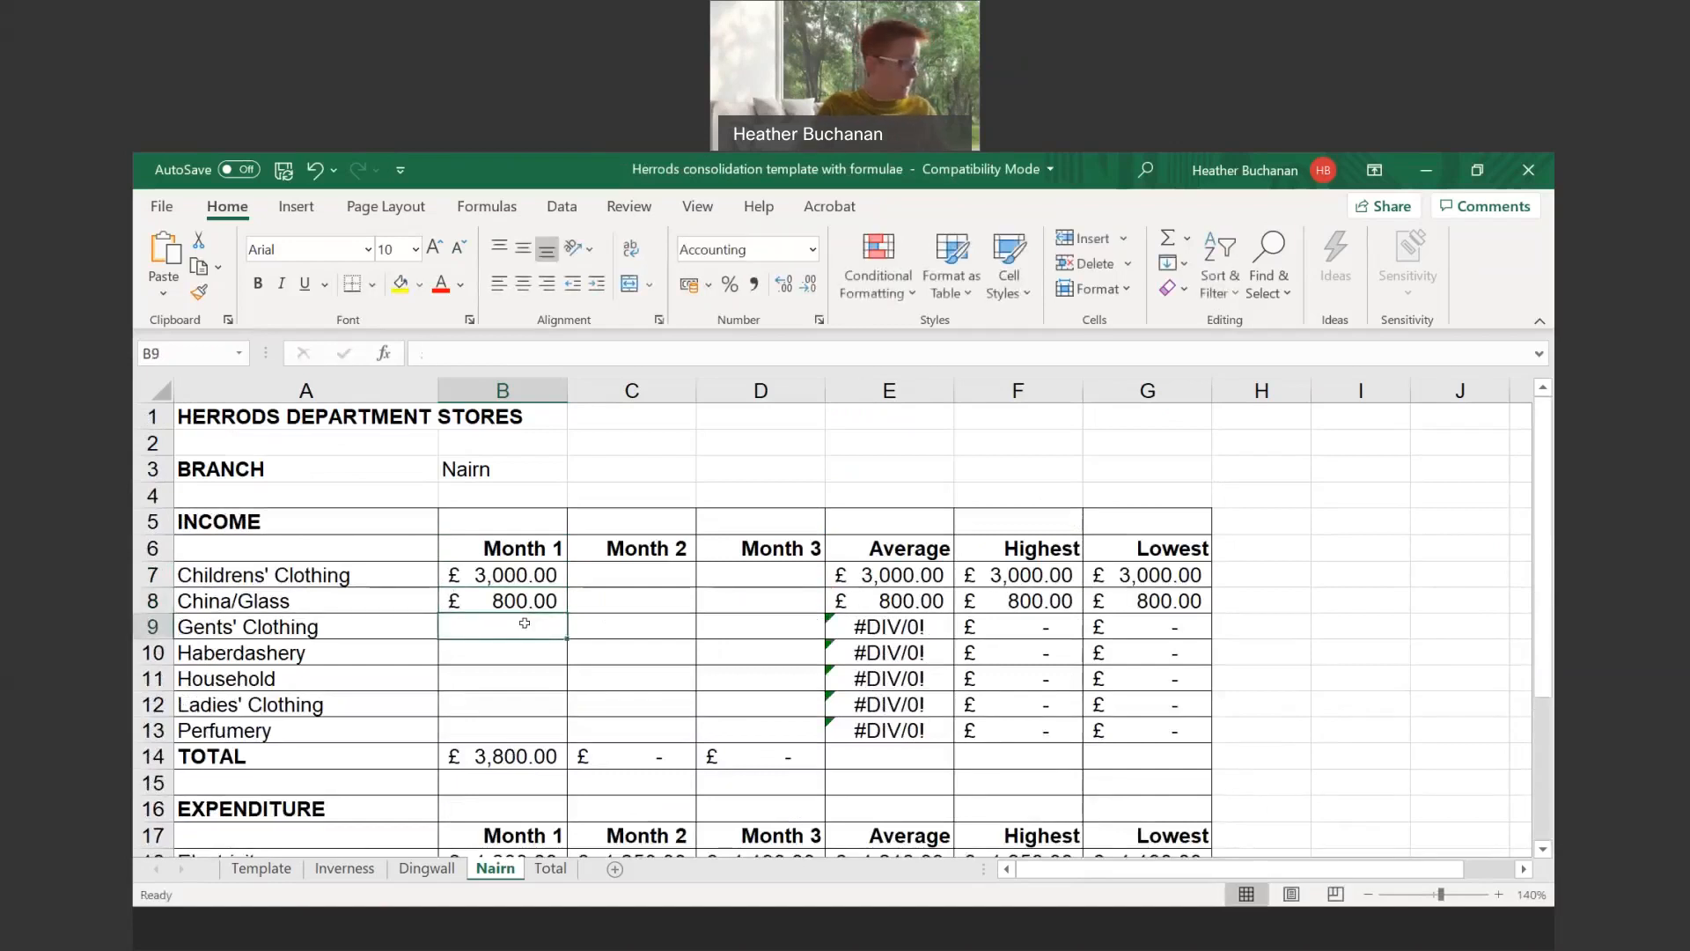
type("5500")
key("Return")
type("7")
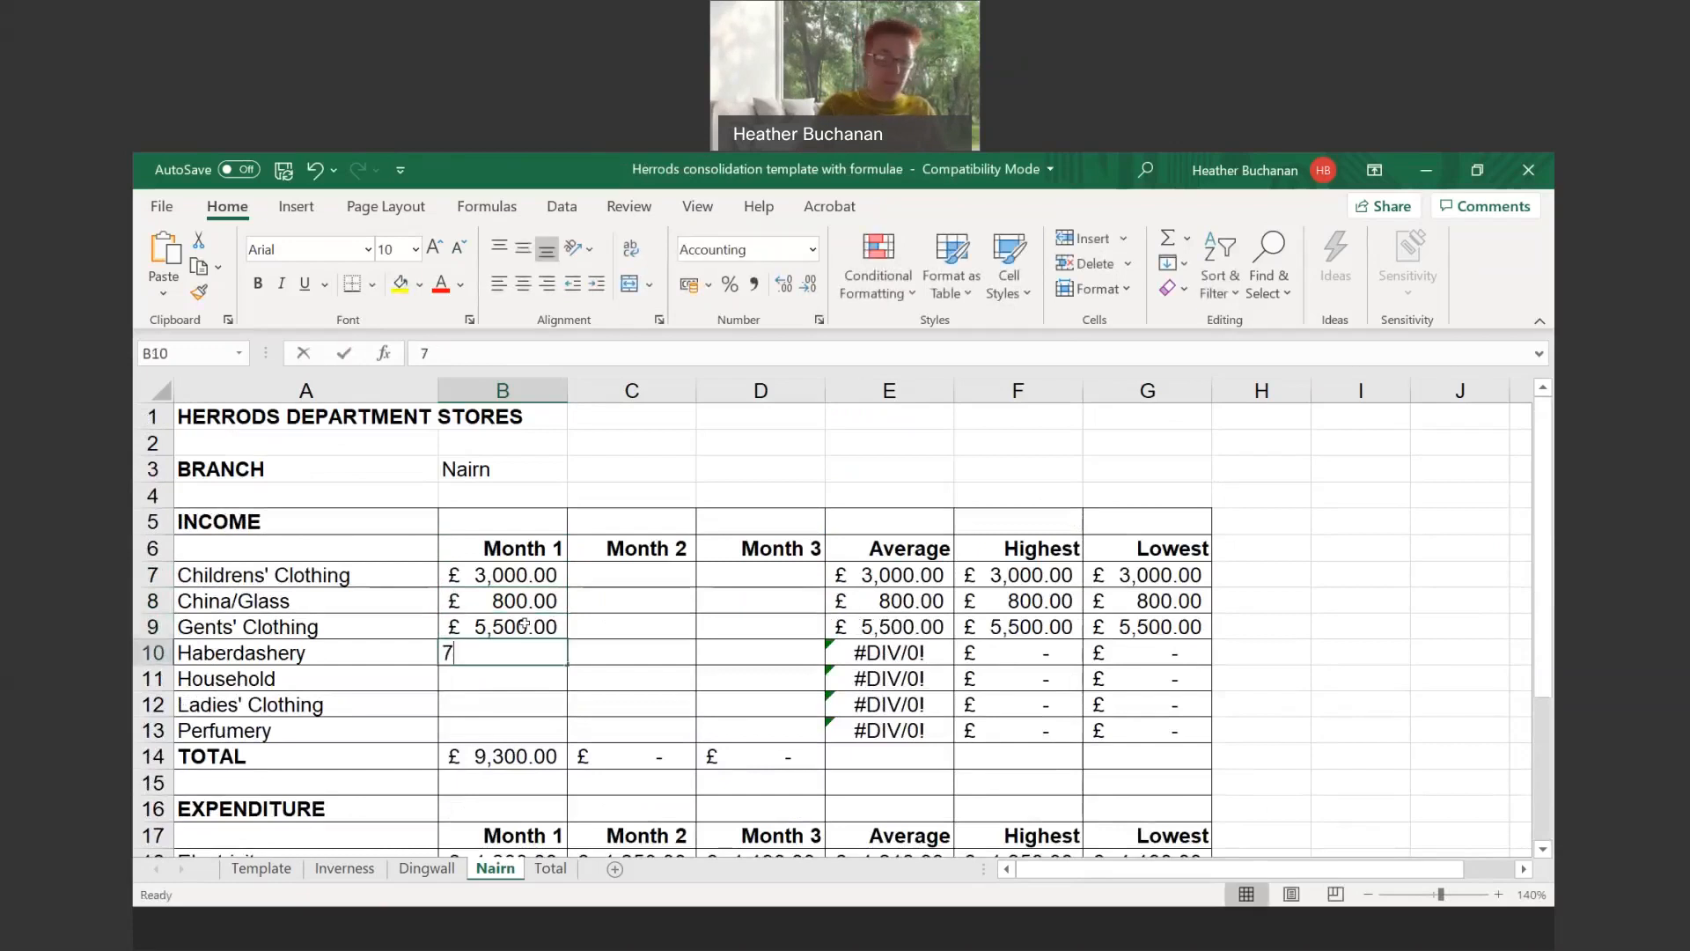
type("00")
key("Return")
Enter Nairn's Month 1 income for Household as 1500, Ladies' Clothing as 11,000 and Perfumery as 500, and check the Profit row
type("1,5")
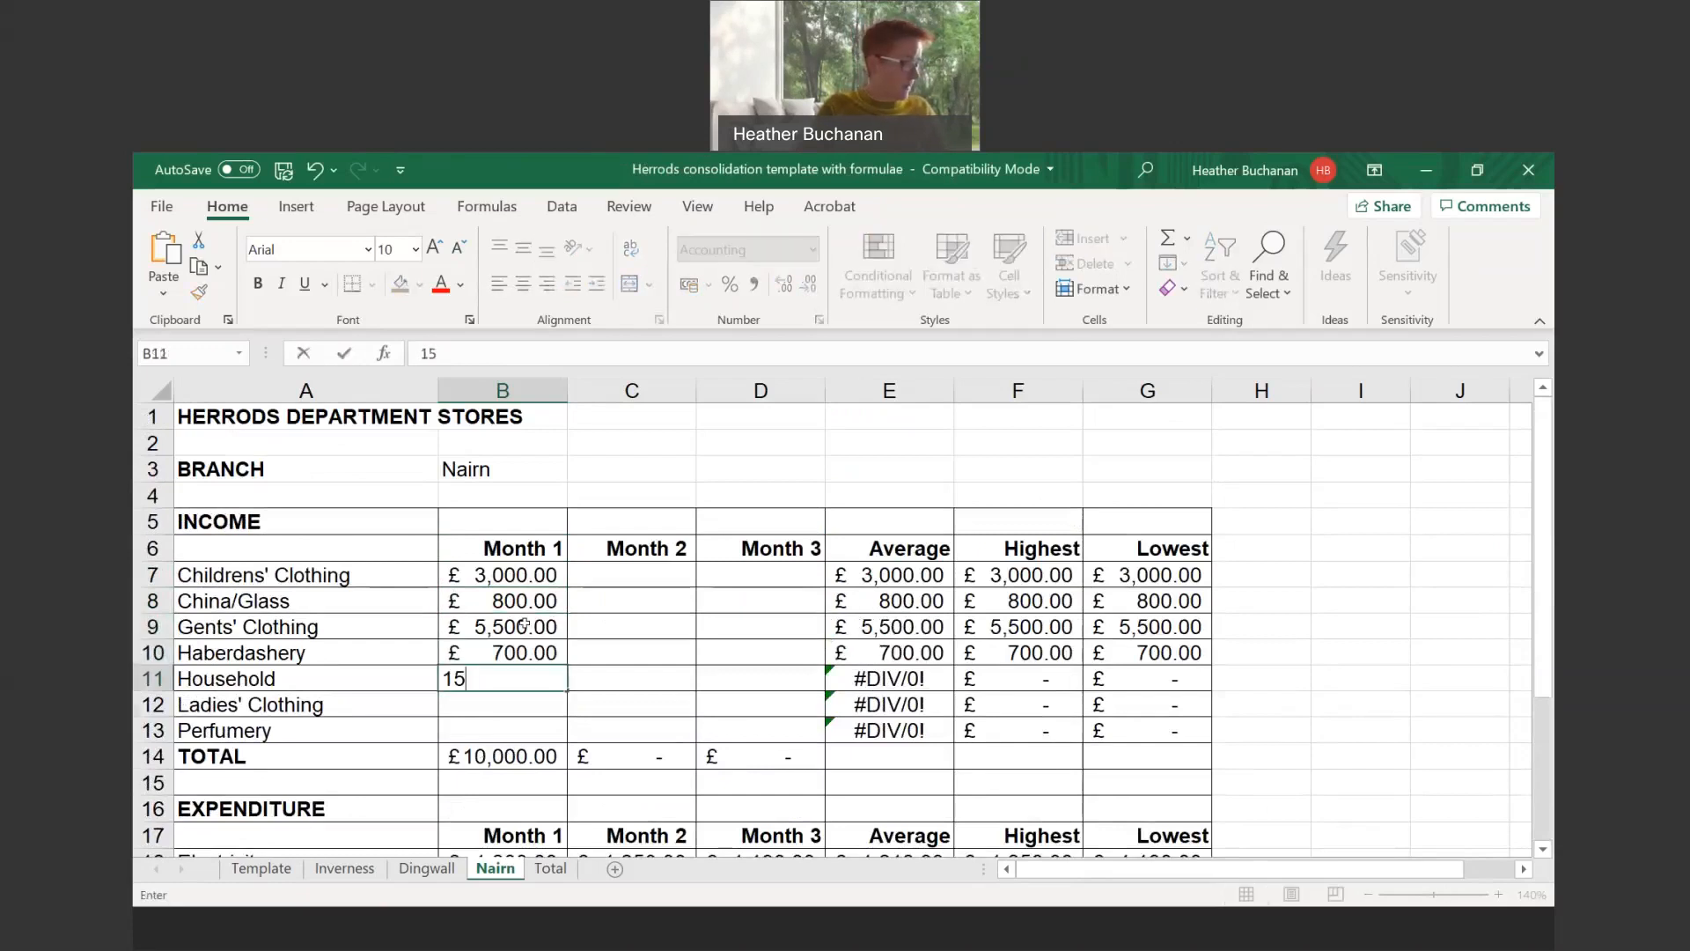
type("00")
key("Return")
type("11,000")
key("Return")
type("5")
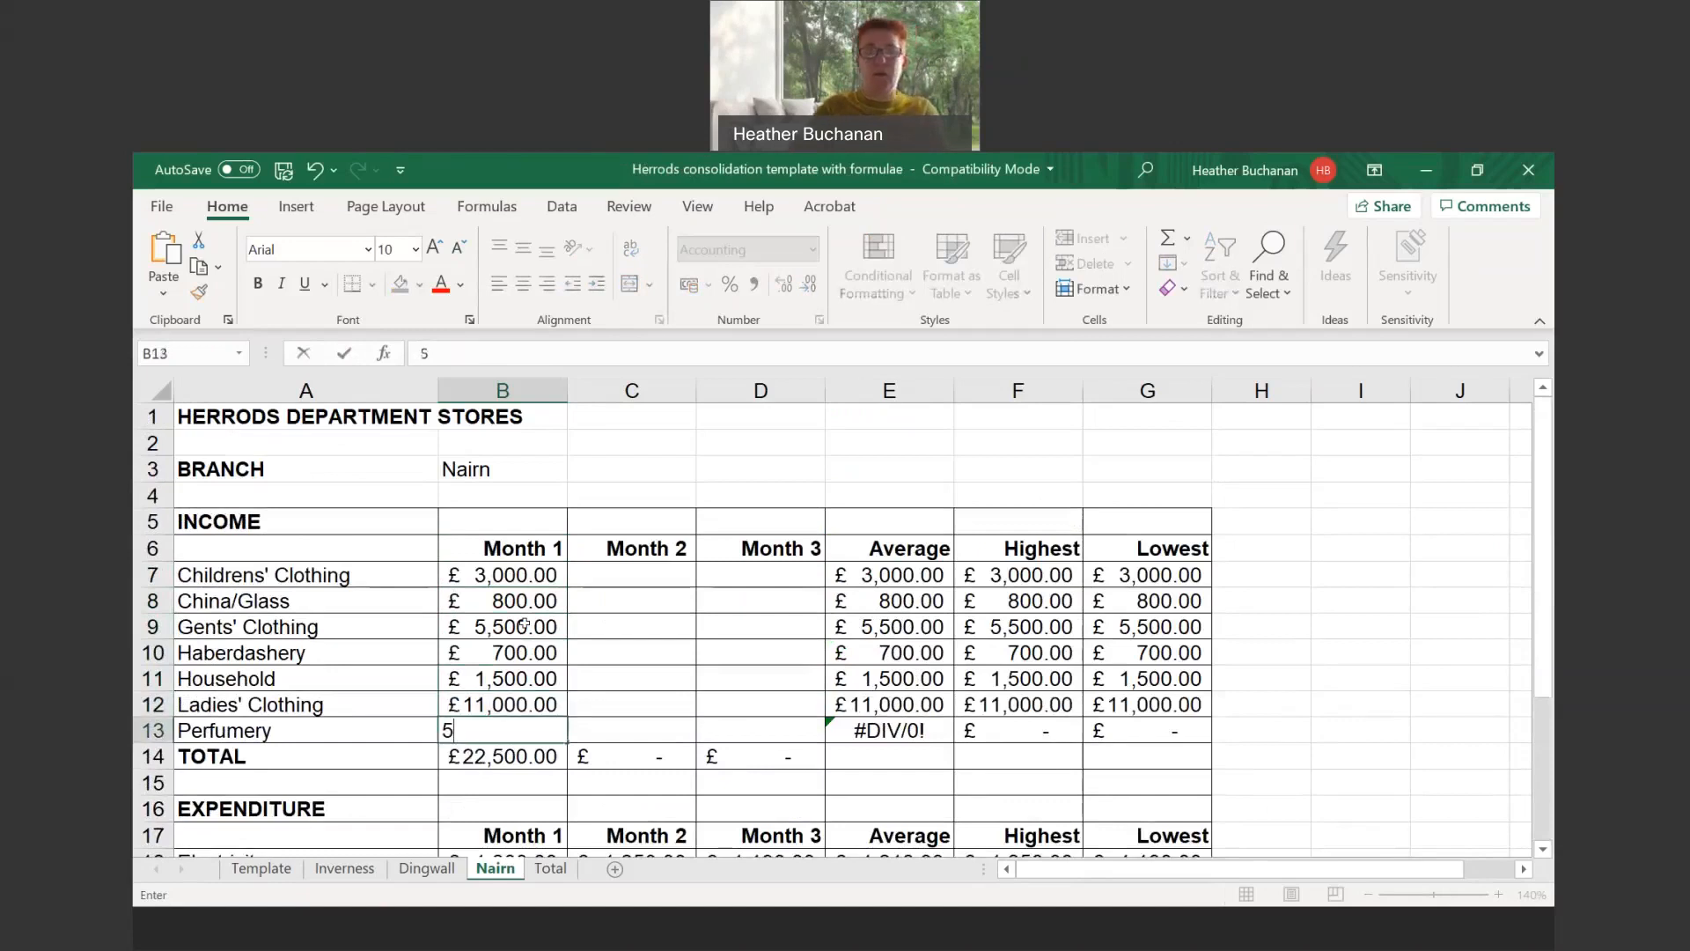
type("00")
key("Return")
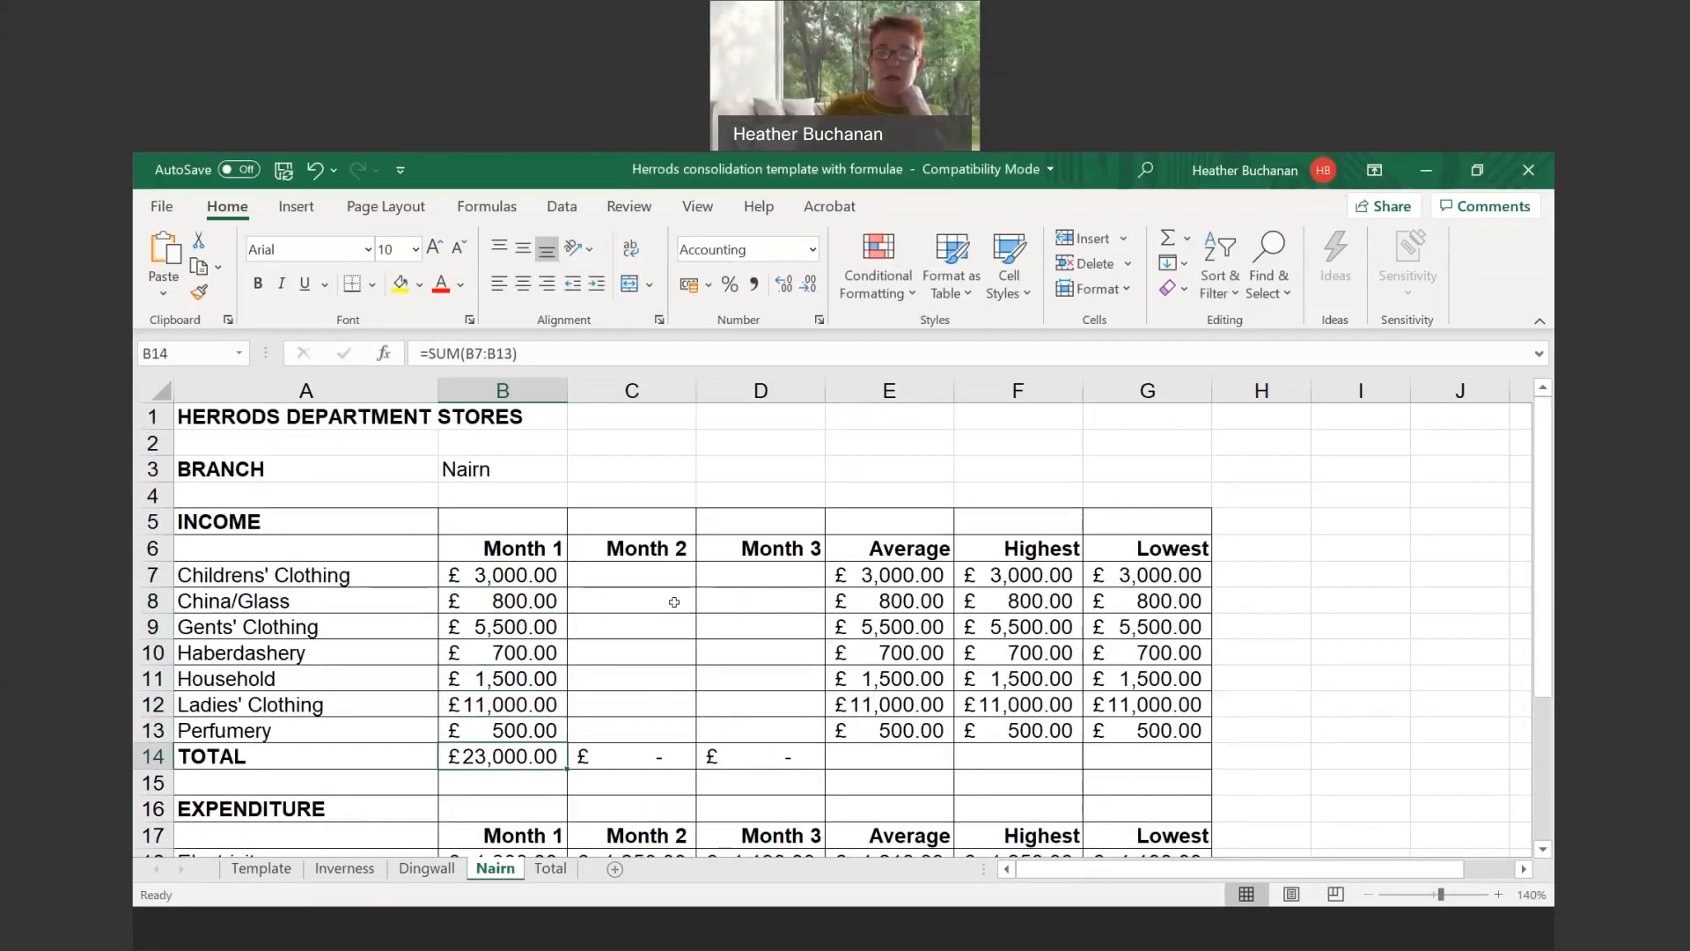
scroll(674, 602, "down", 3)
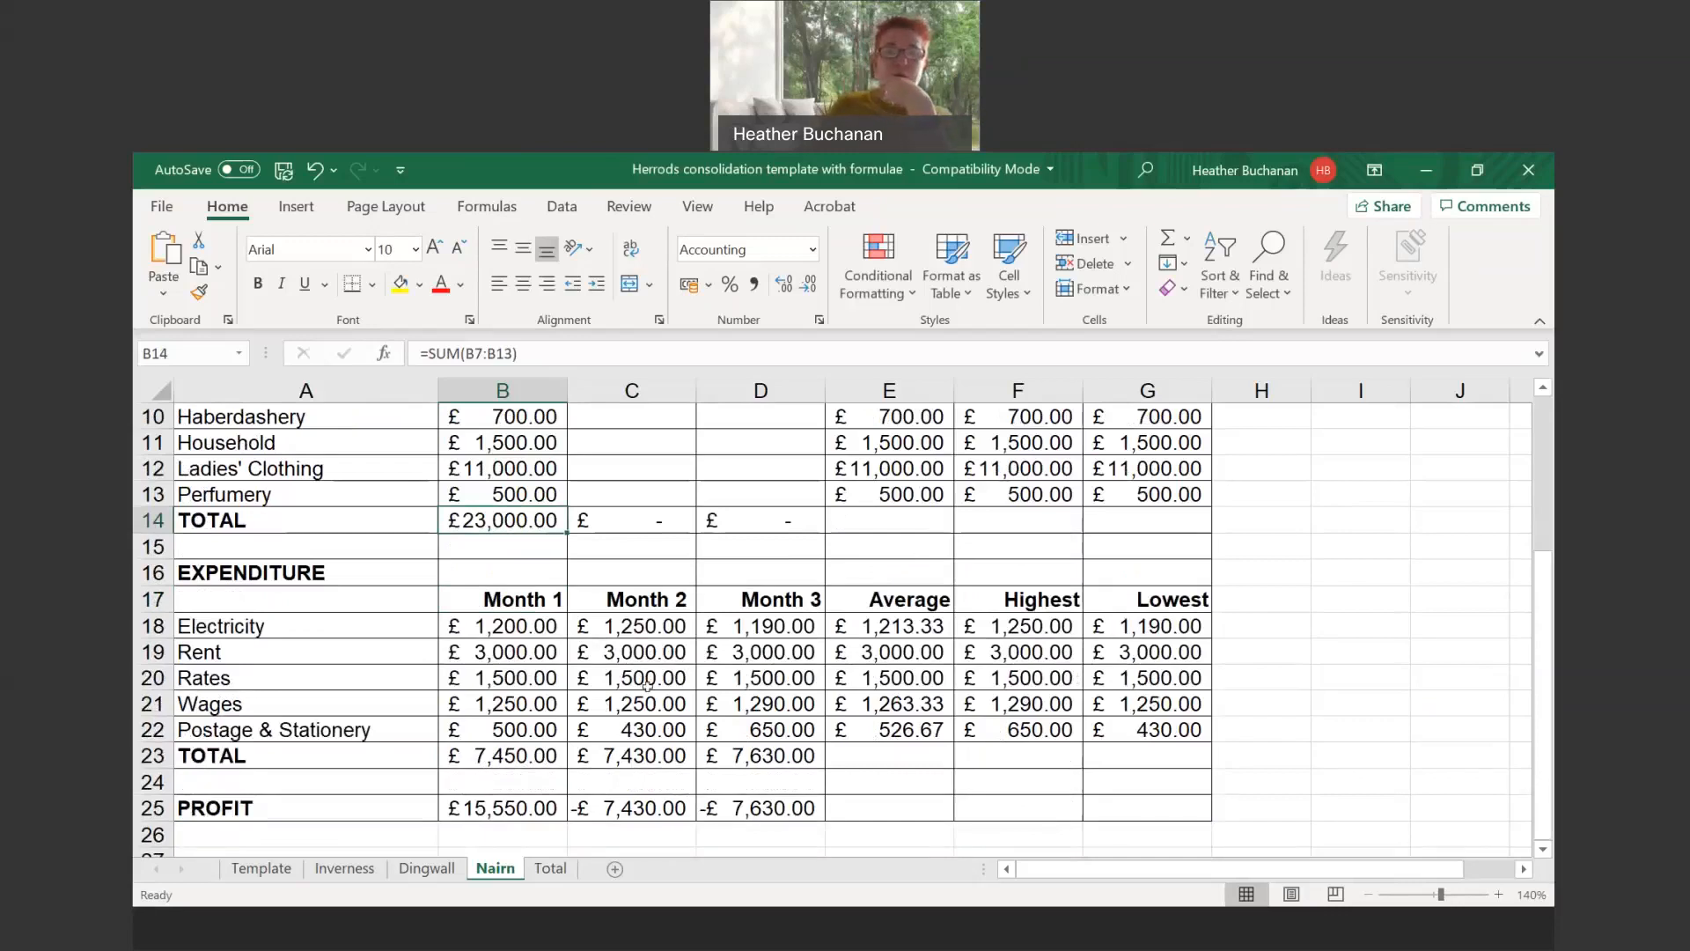
scroll(647, 686, "up", 3)
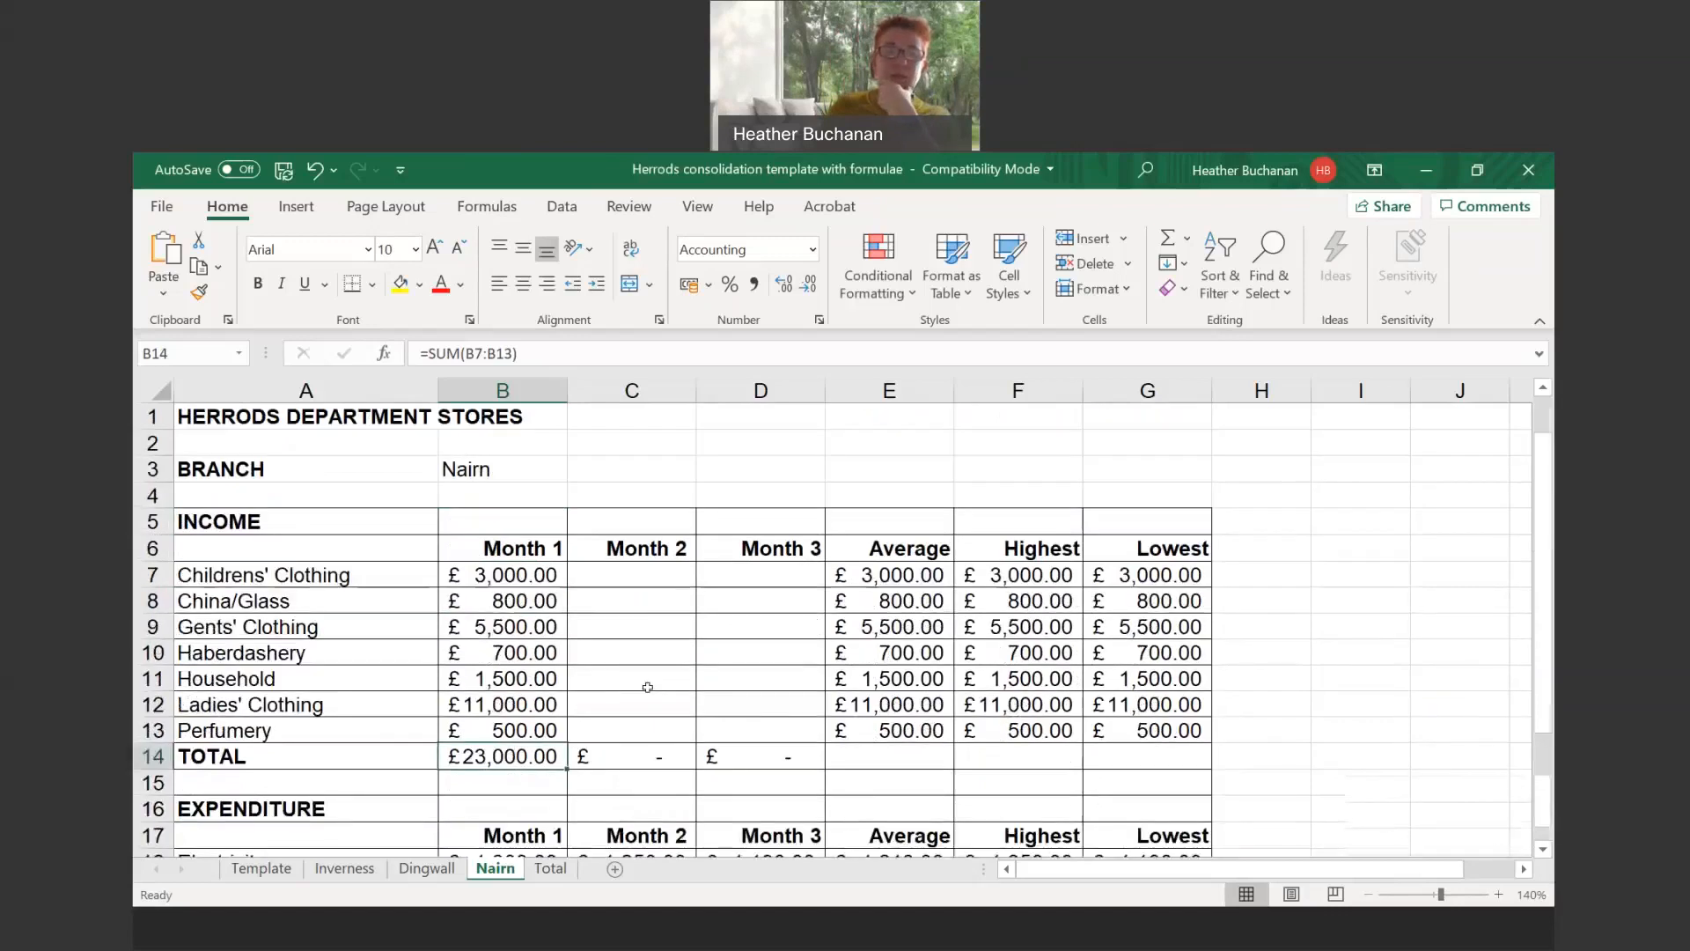
Compare the Income and Expenditure sections of the blank Template sheet with the filled-in Inverness sheet, and view the Total sheet
left_click(261, 868)
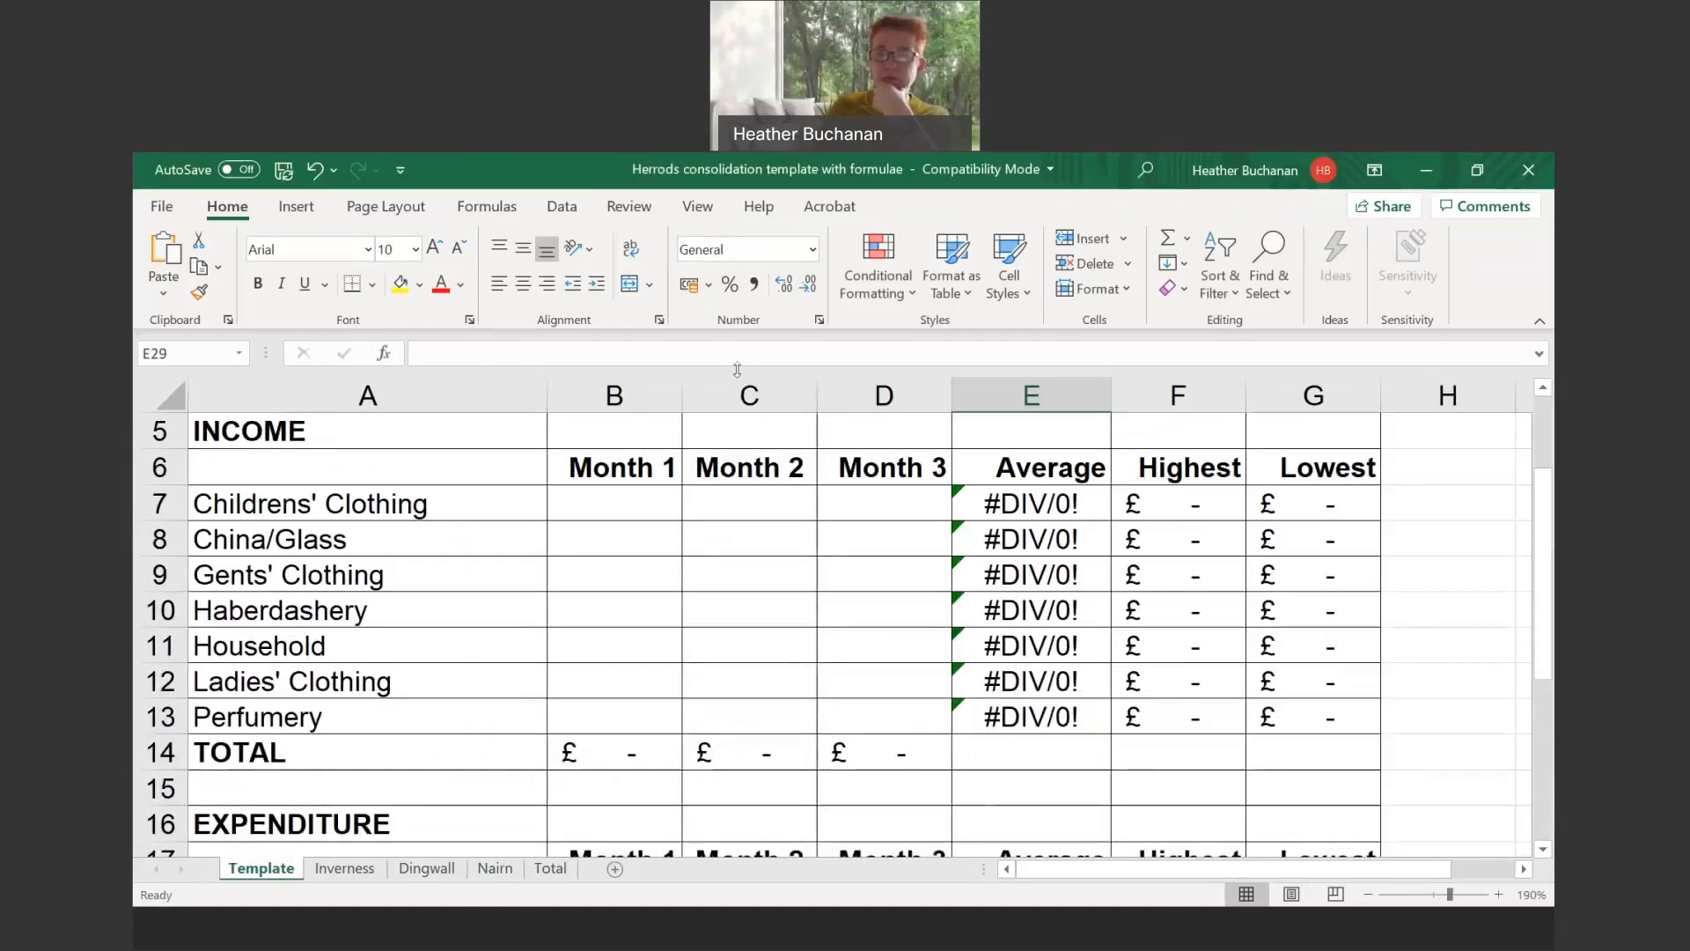
left_click(345, 868)
scroll(793, 510, "up", 3)
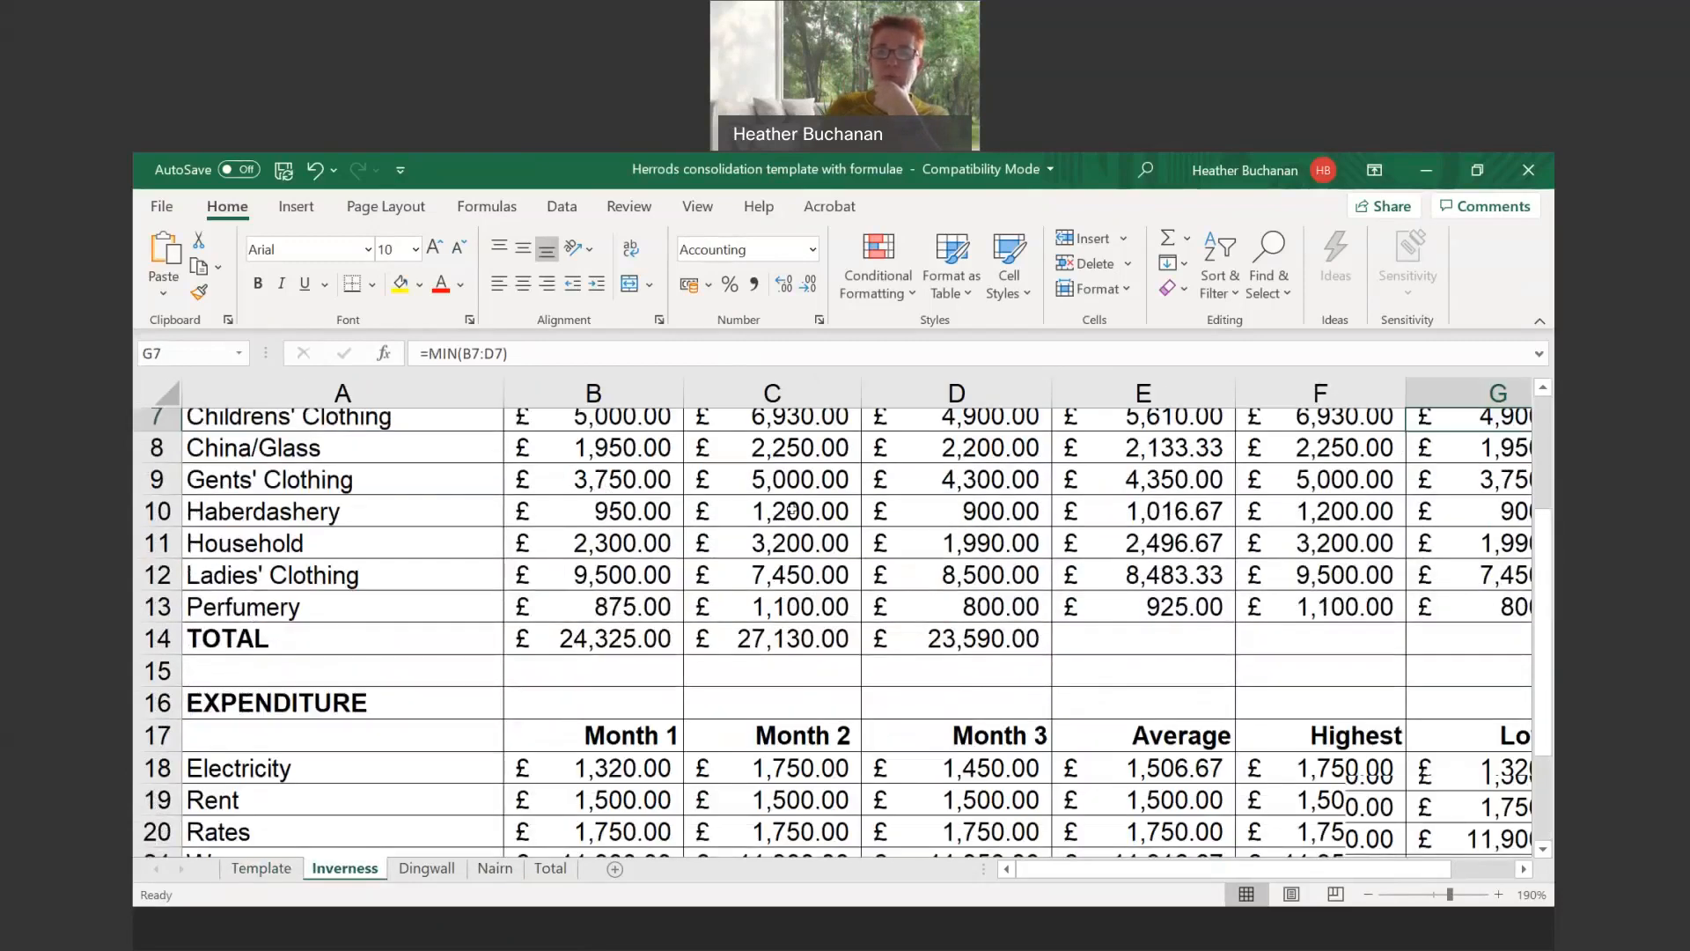
scroll(794, 509, "up", 1)
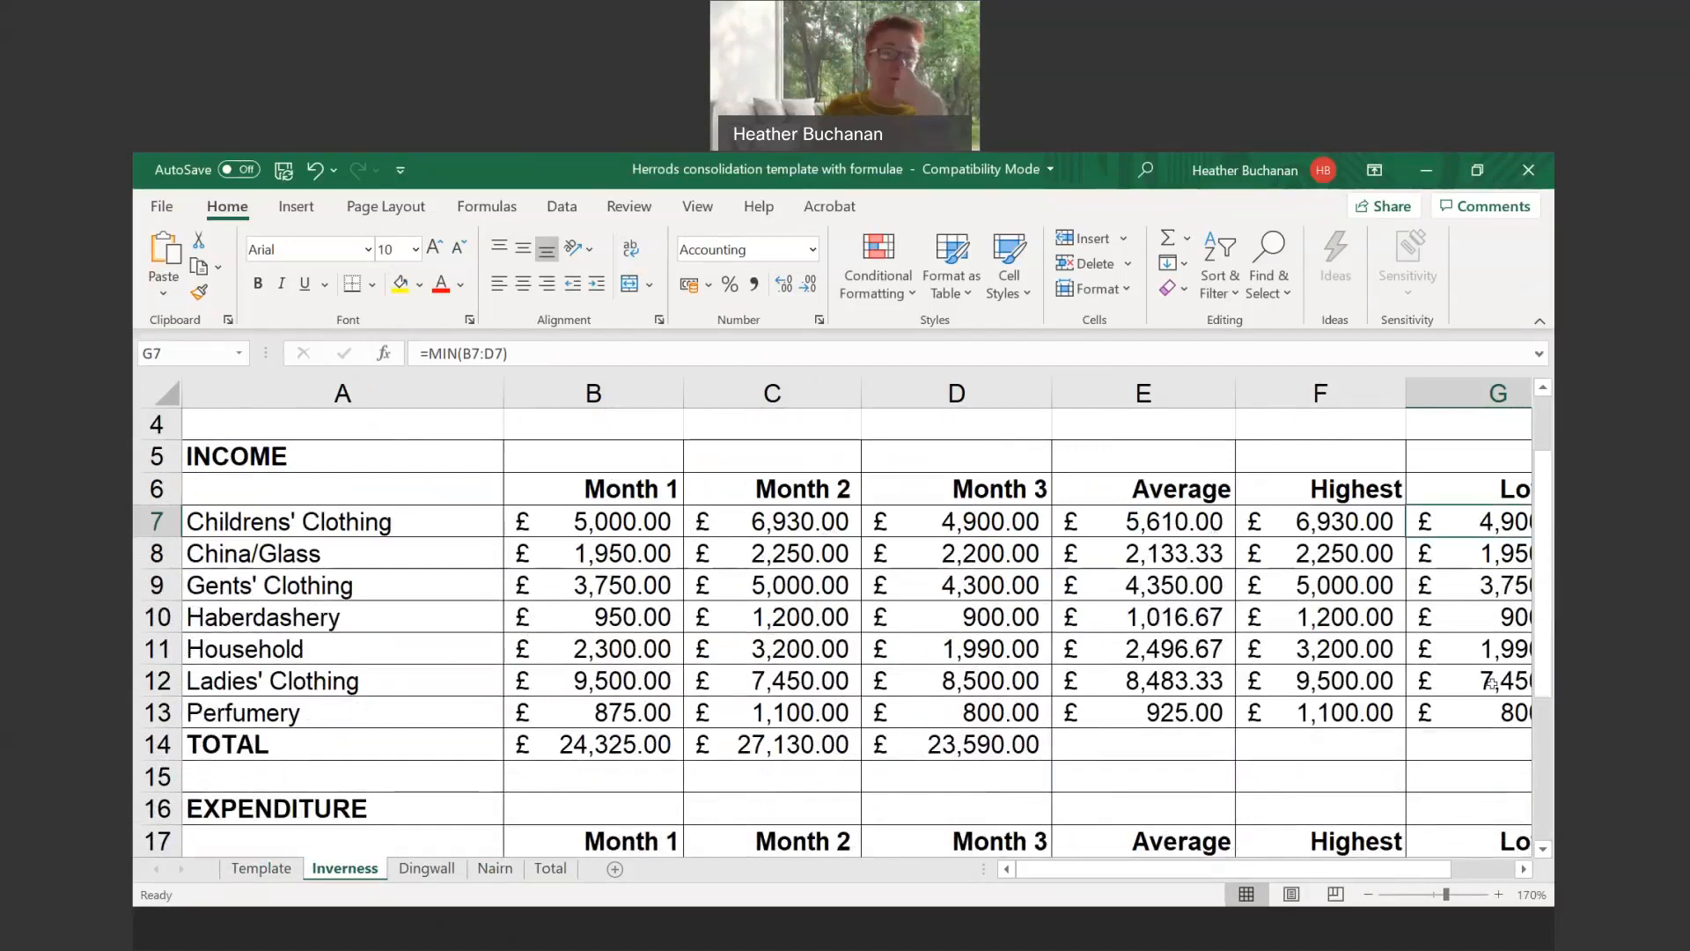
scroll(1264, 803, "down", 1)
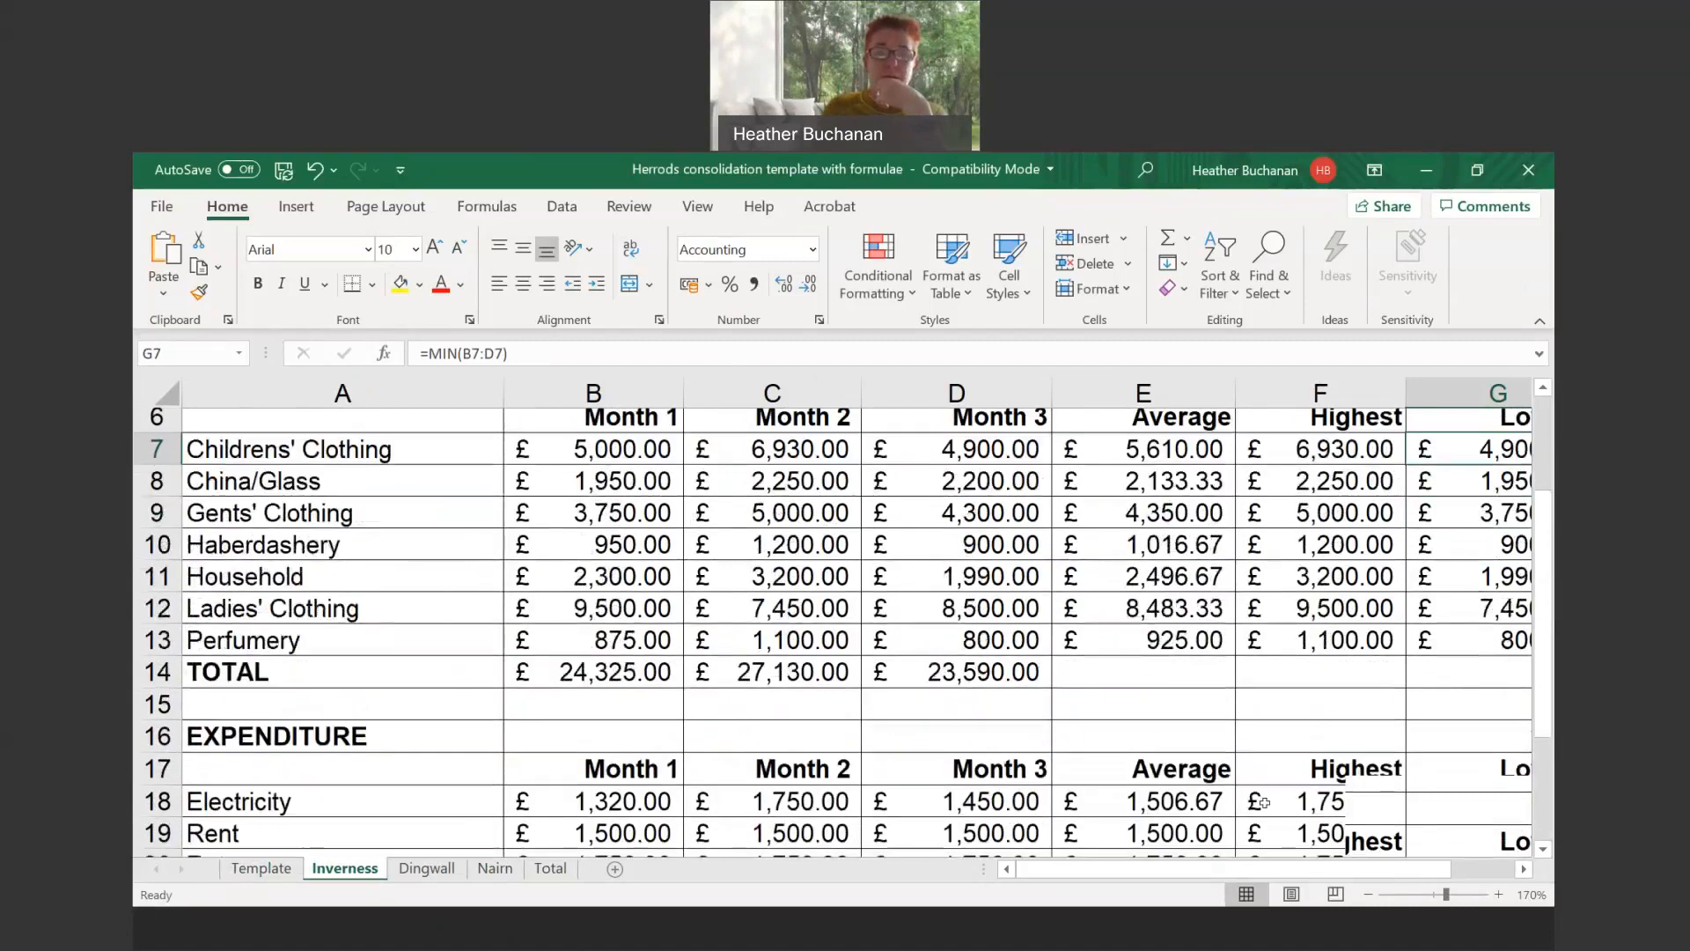
scroll(1264, 803, "down", 1)
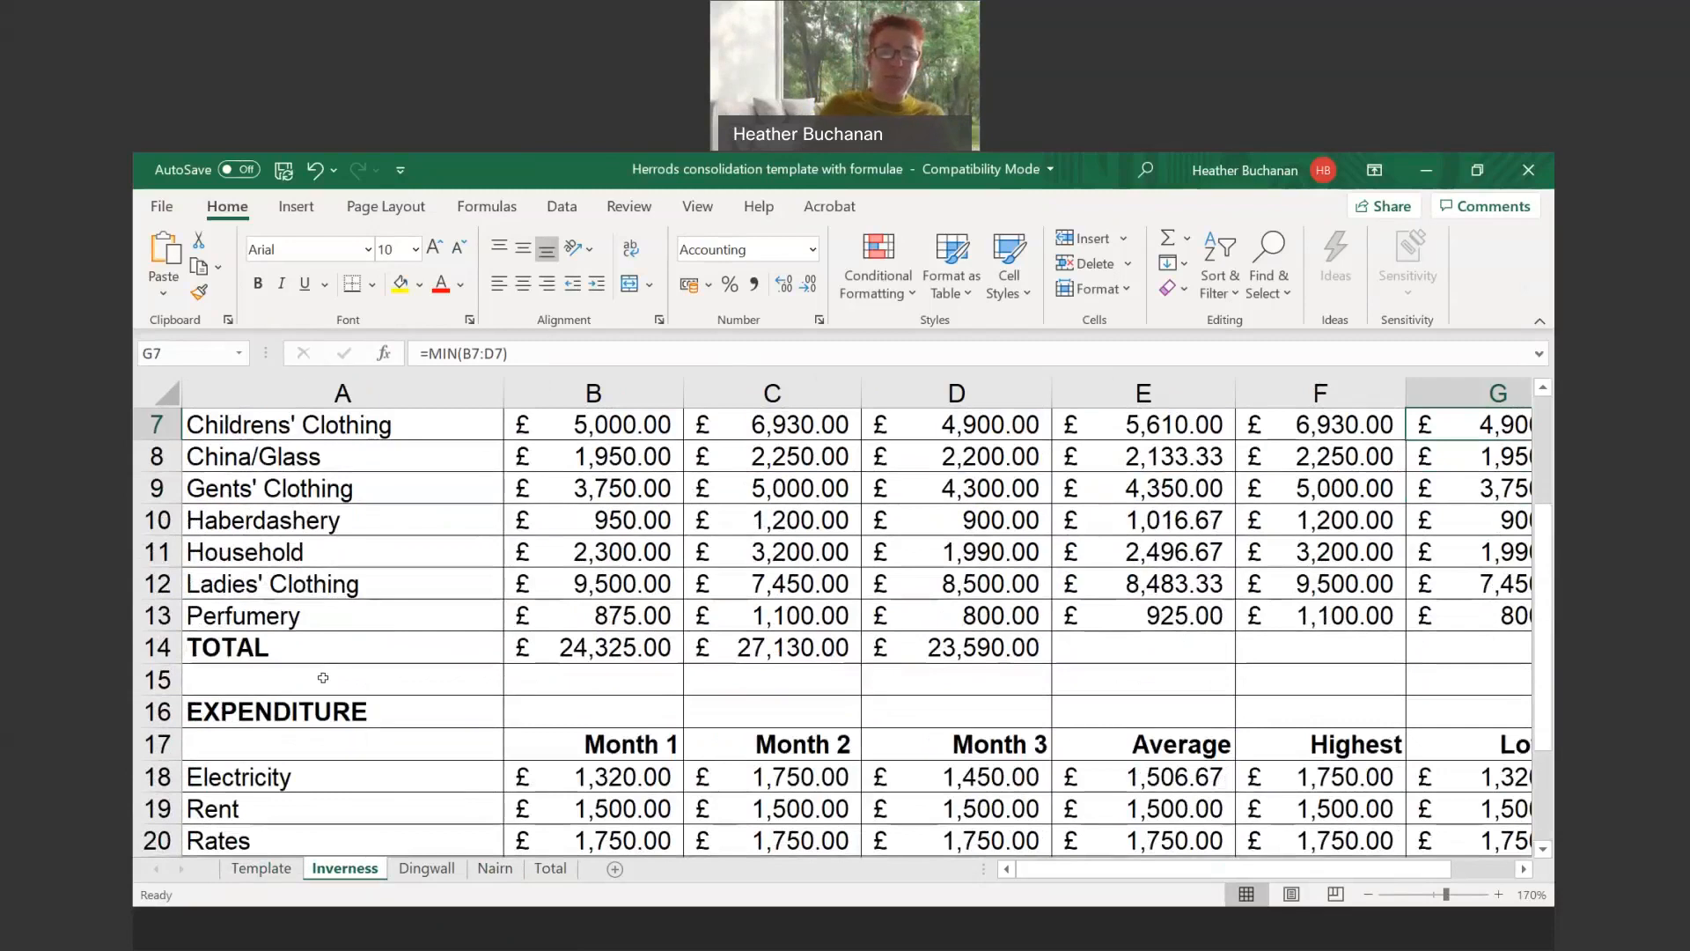
left_click(261, 868)
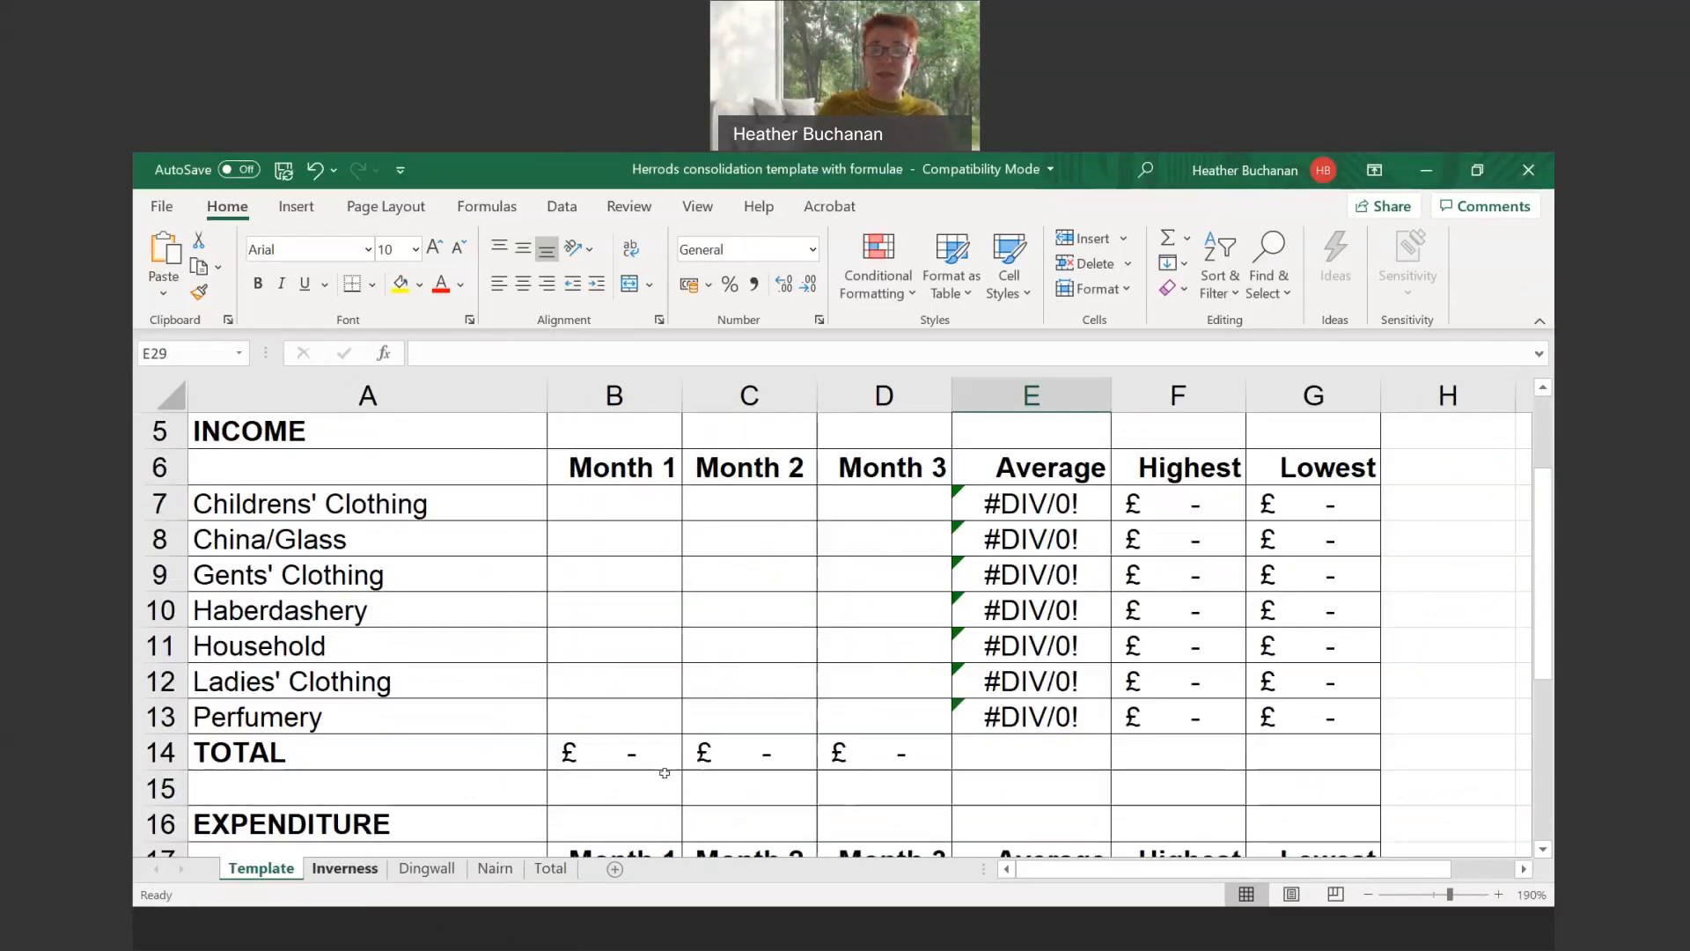
scroll(673, 768, "down", 2)
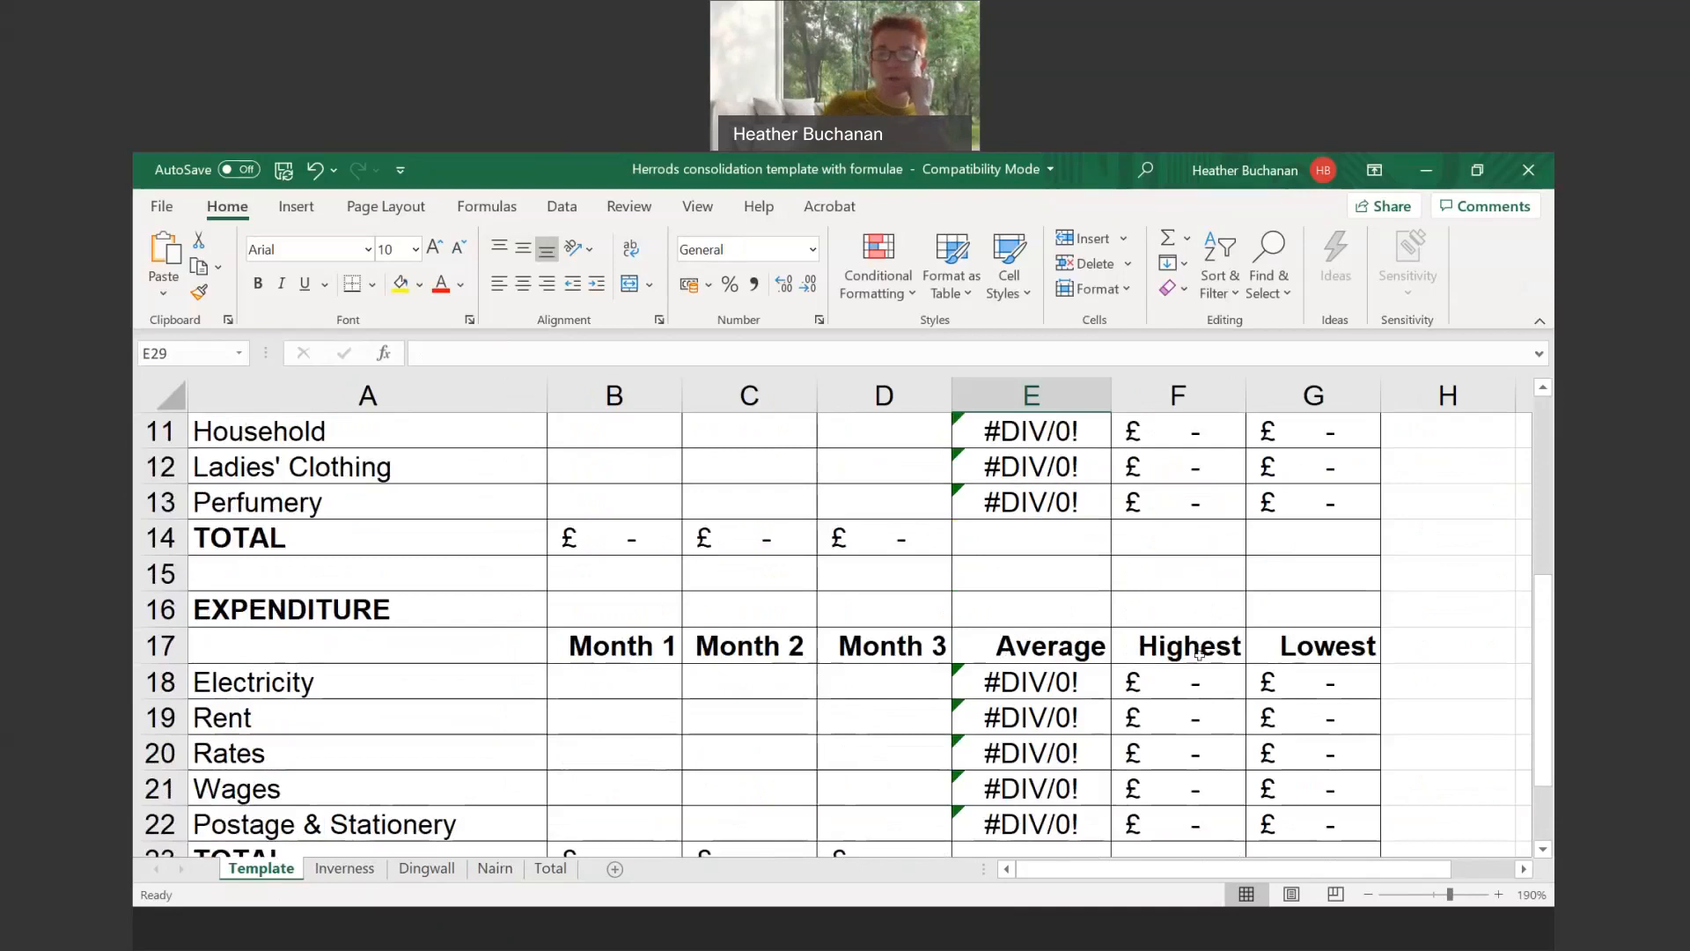
scroll(1198, 657, "up", 2)
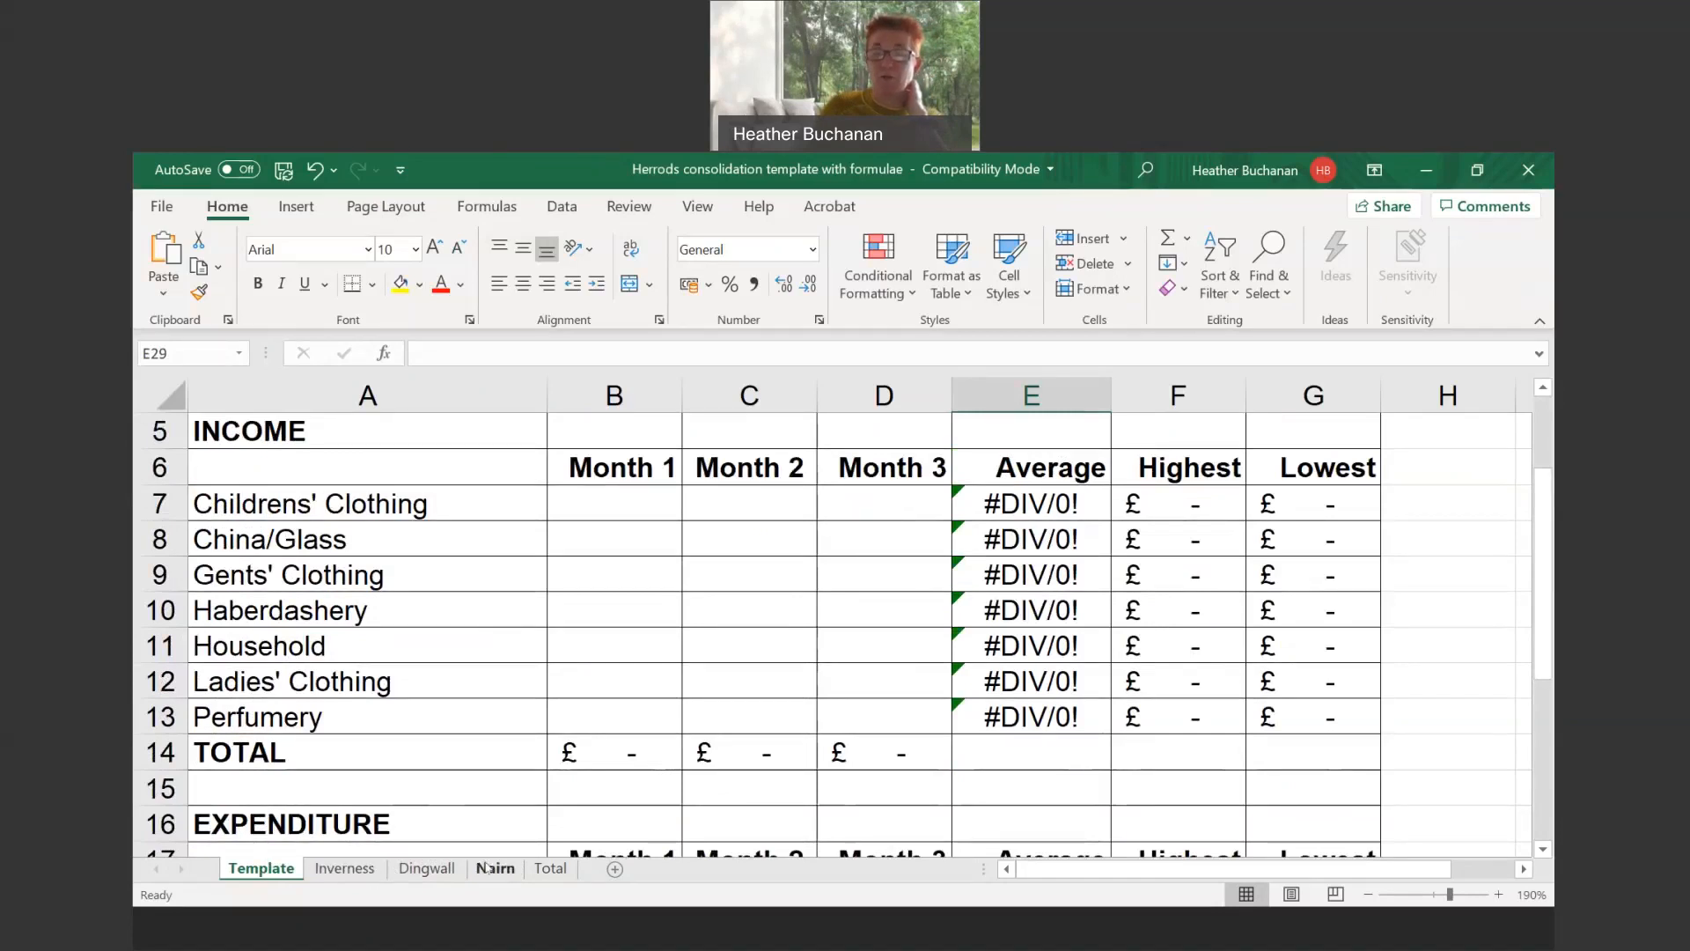
scroll(535, 851, "down", 2)
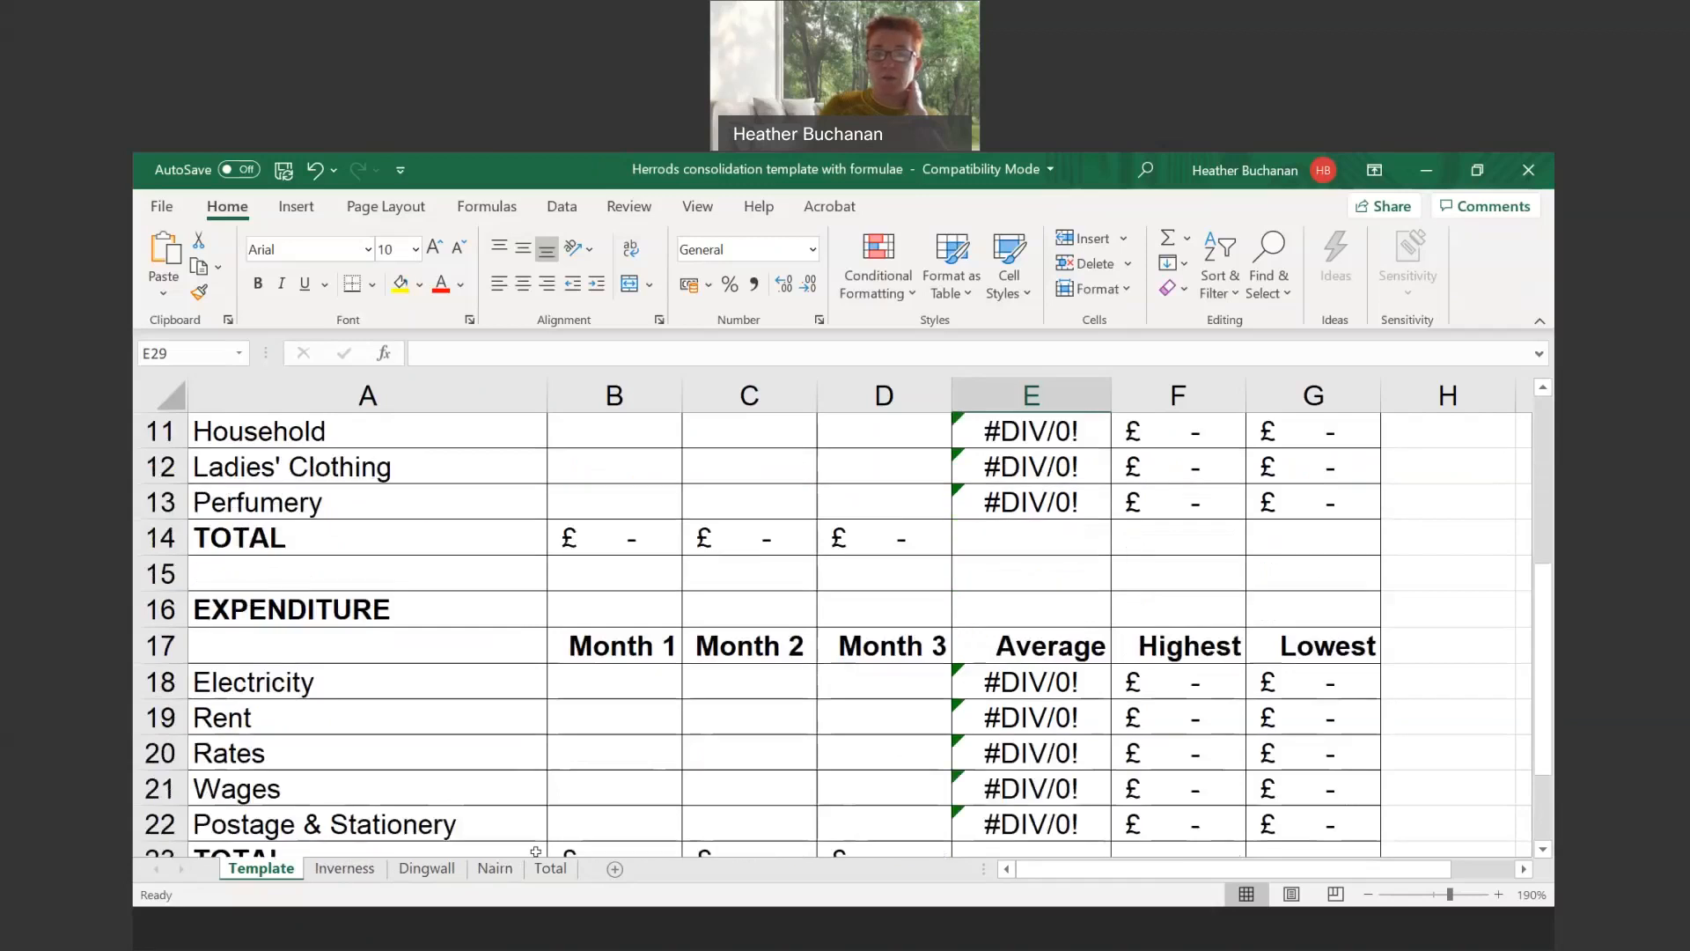
left_click(548, 868)
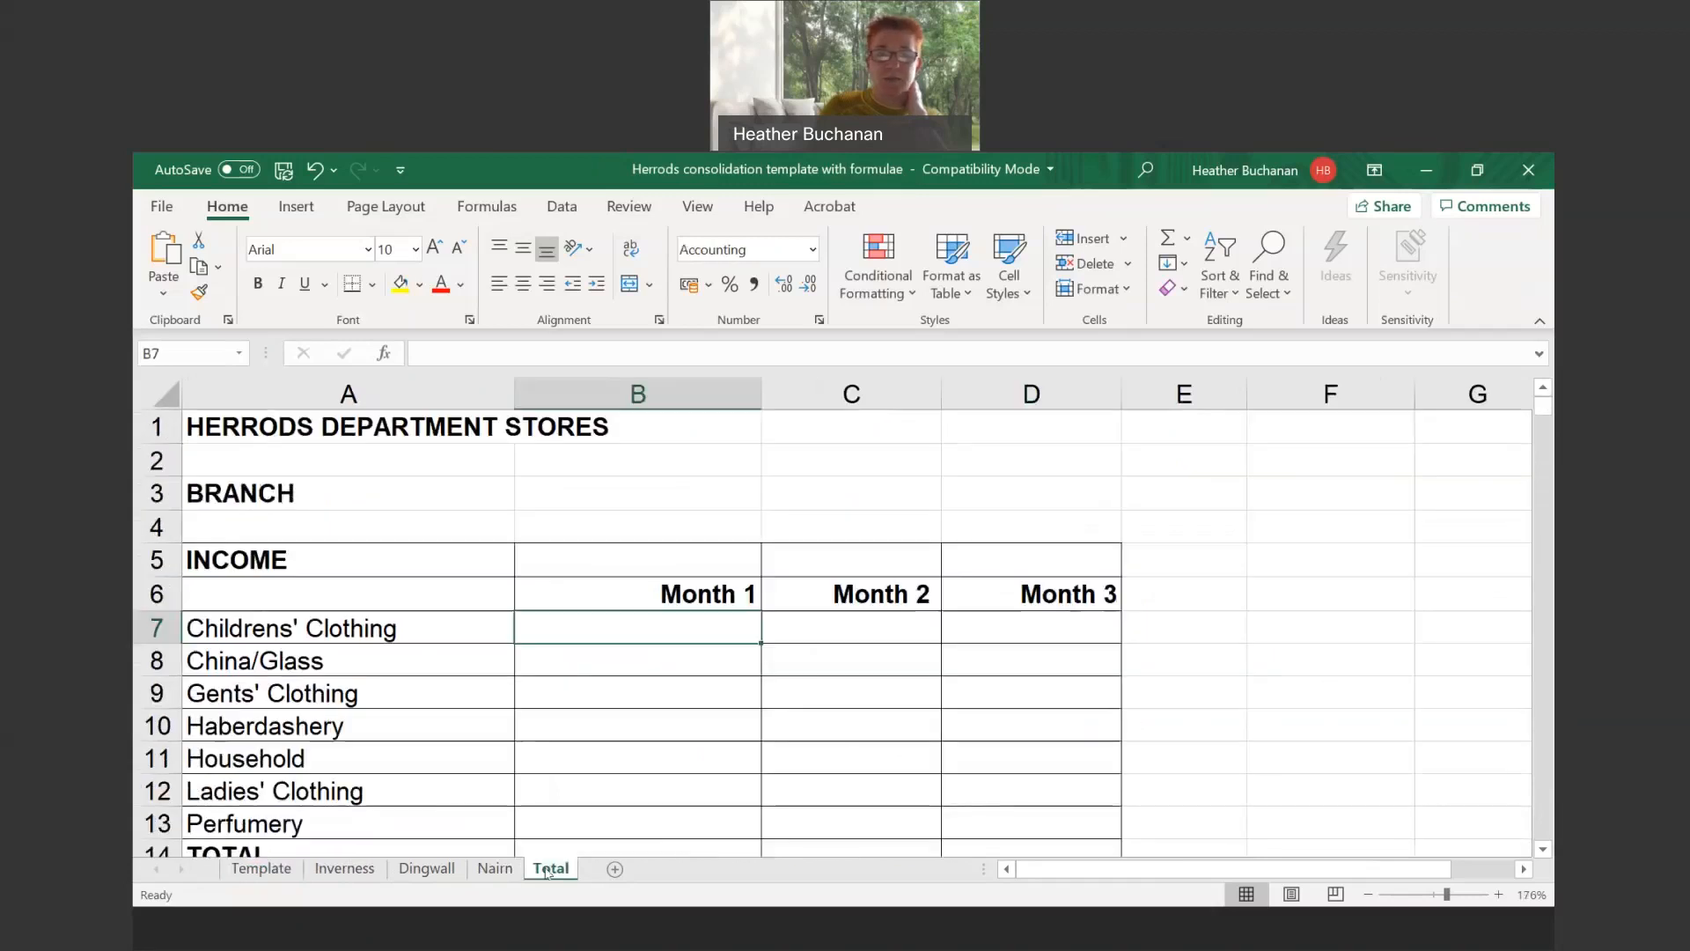
left_click(278, 872)
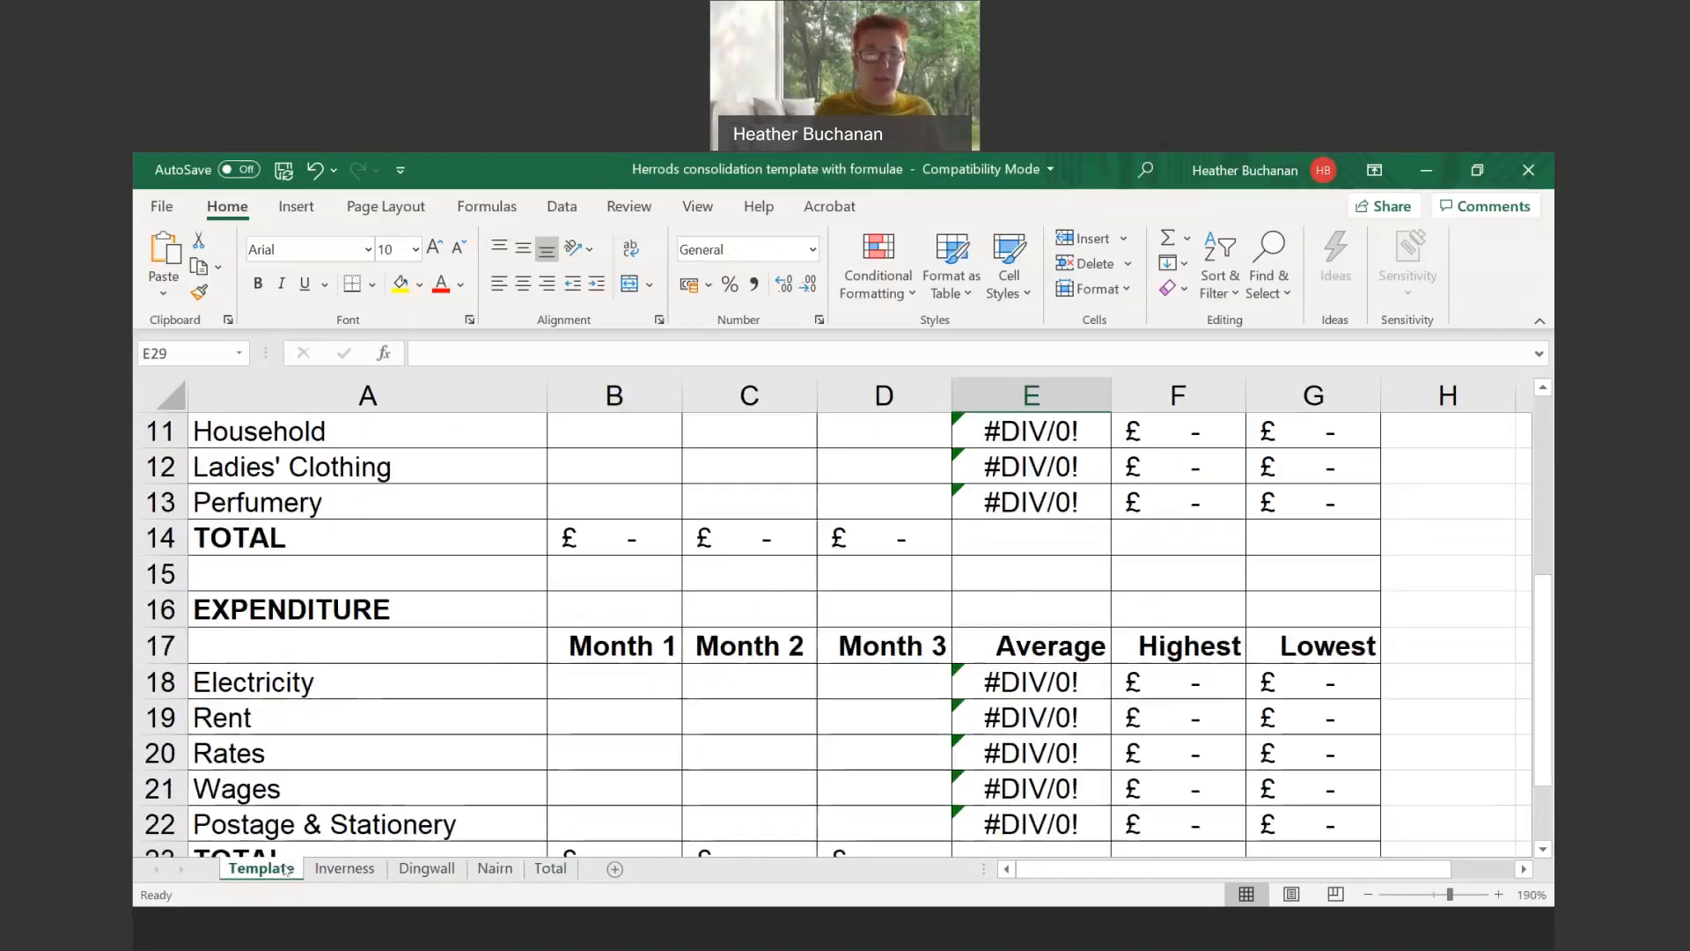
left_click(547, 870, "shift")
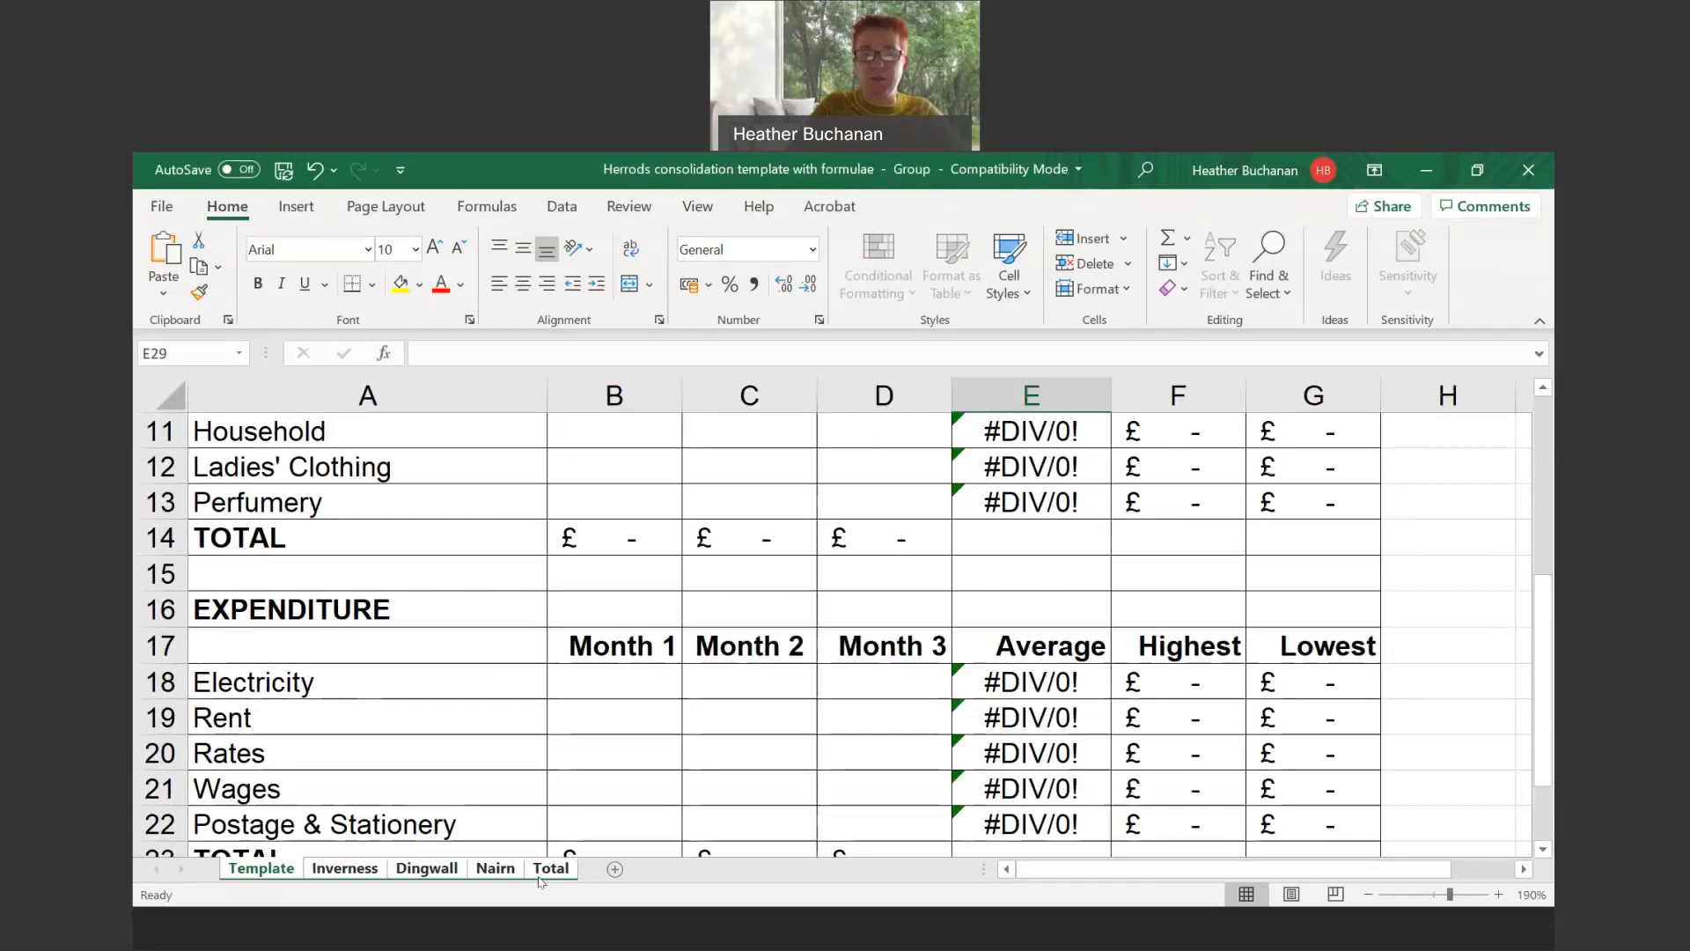
left_click(581, 826)
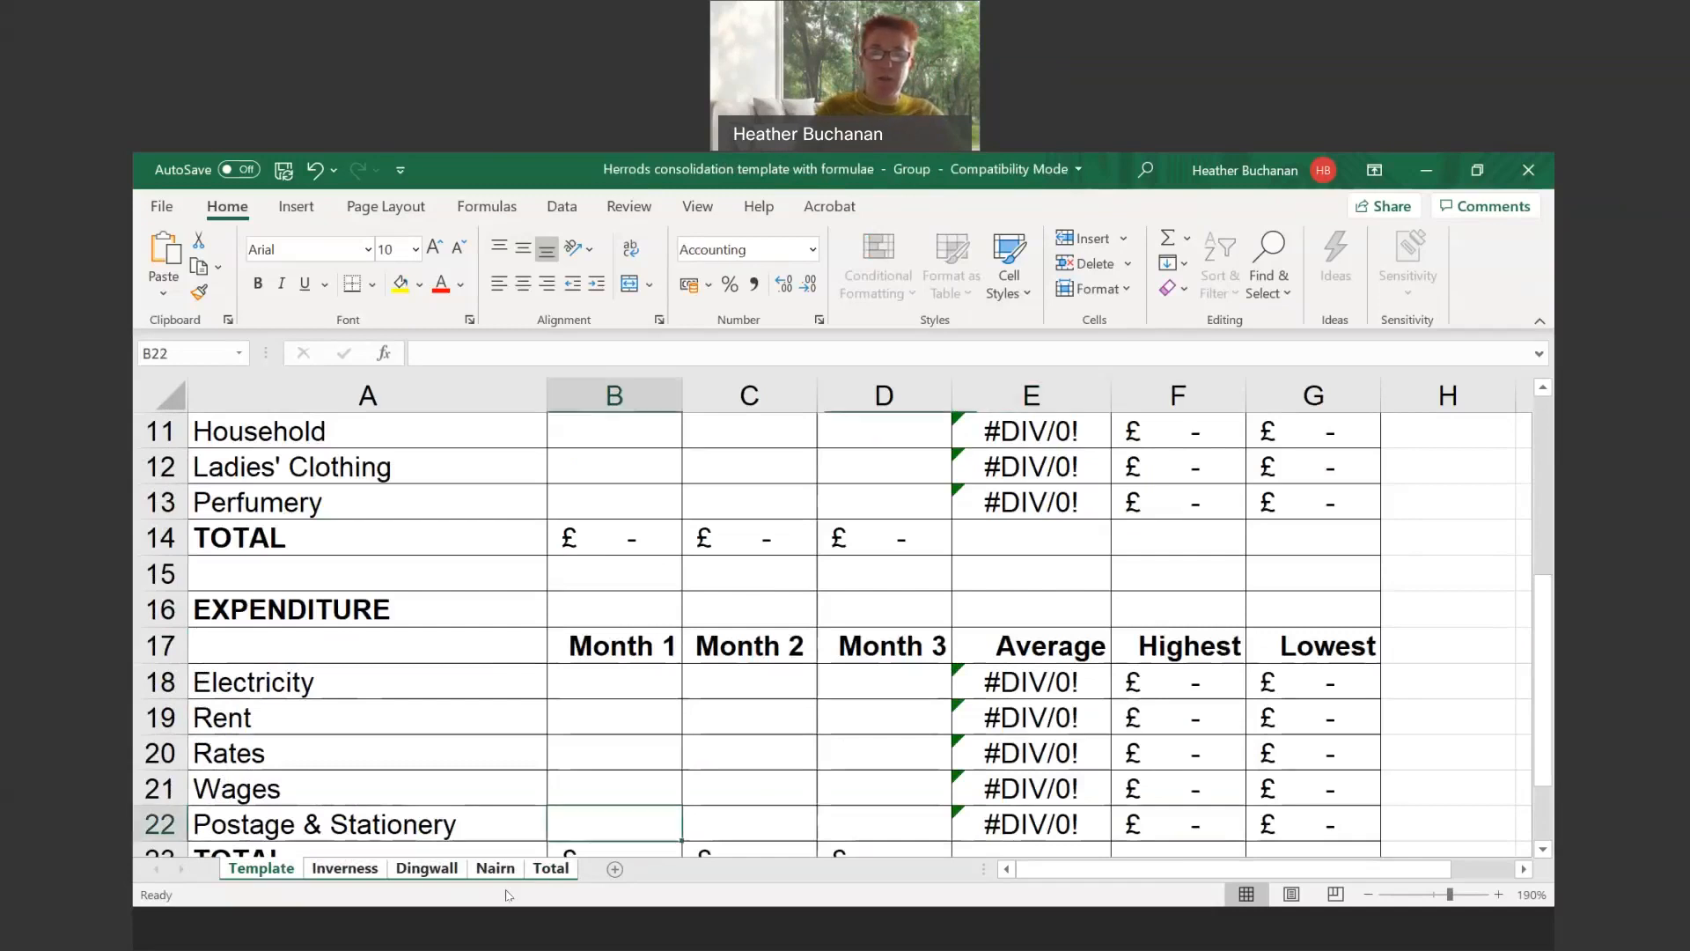
left_click(551, 868)
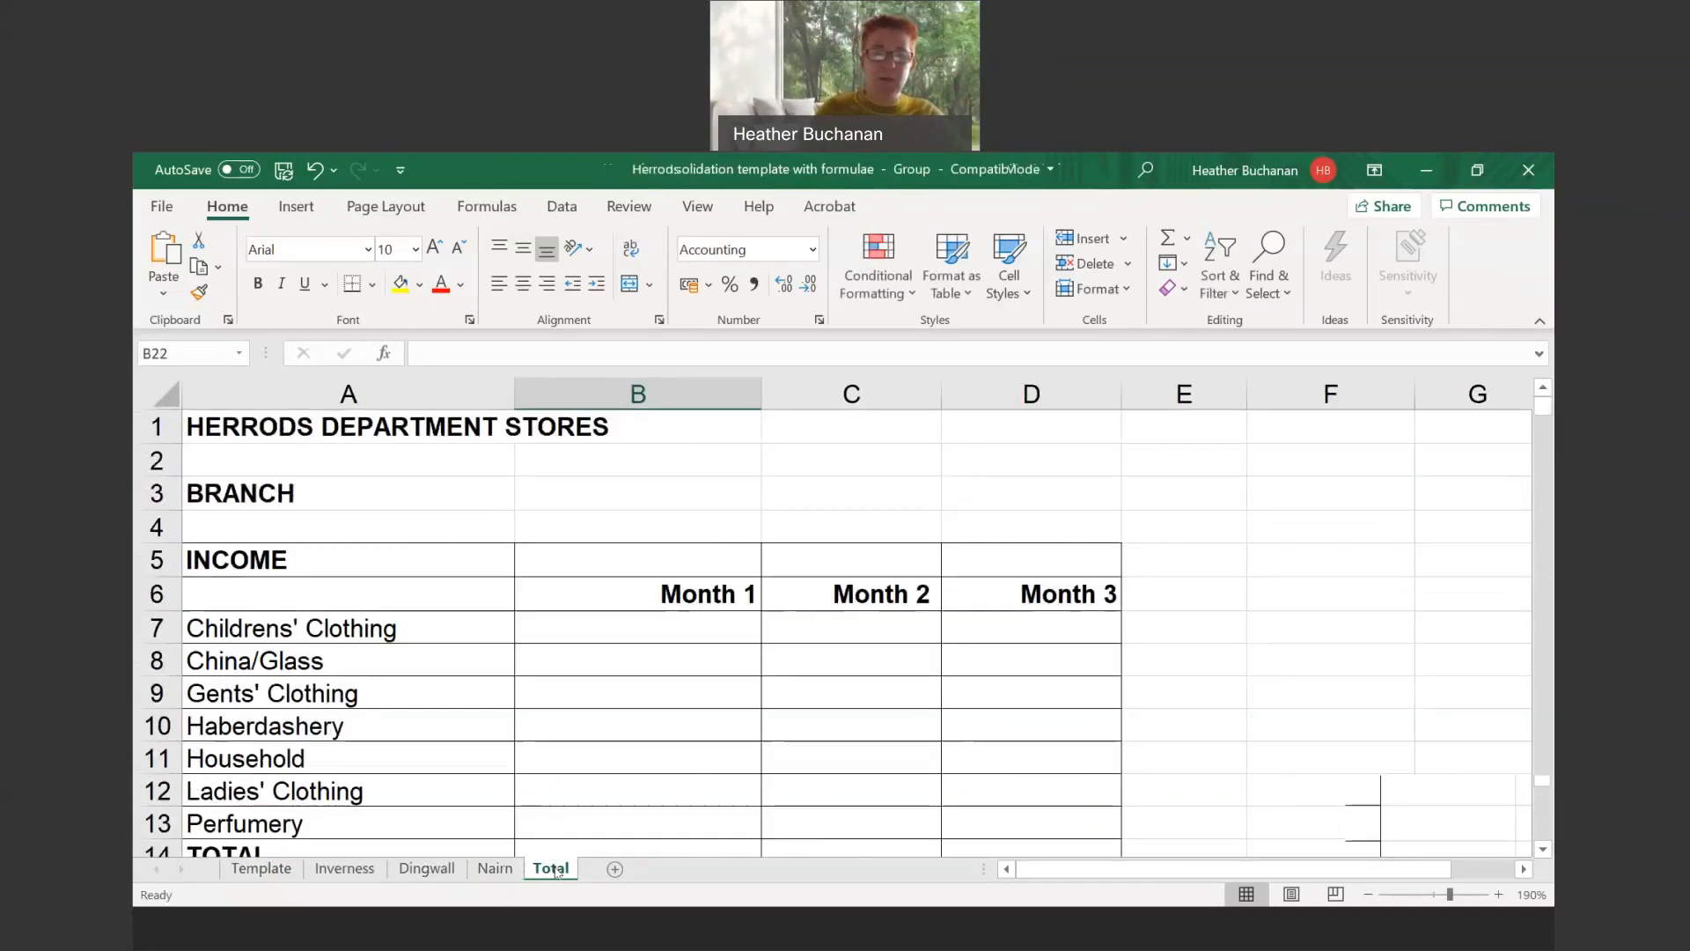
Group all sheets from Template to Total and clear the Expenditure column headings, Month 1 through Lowest, in row 17
left_click(262, 870)
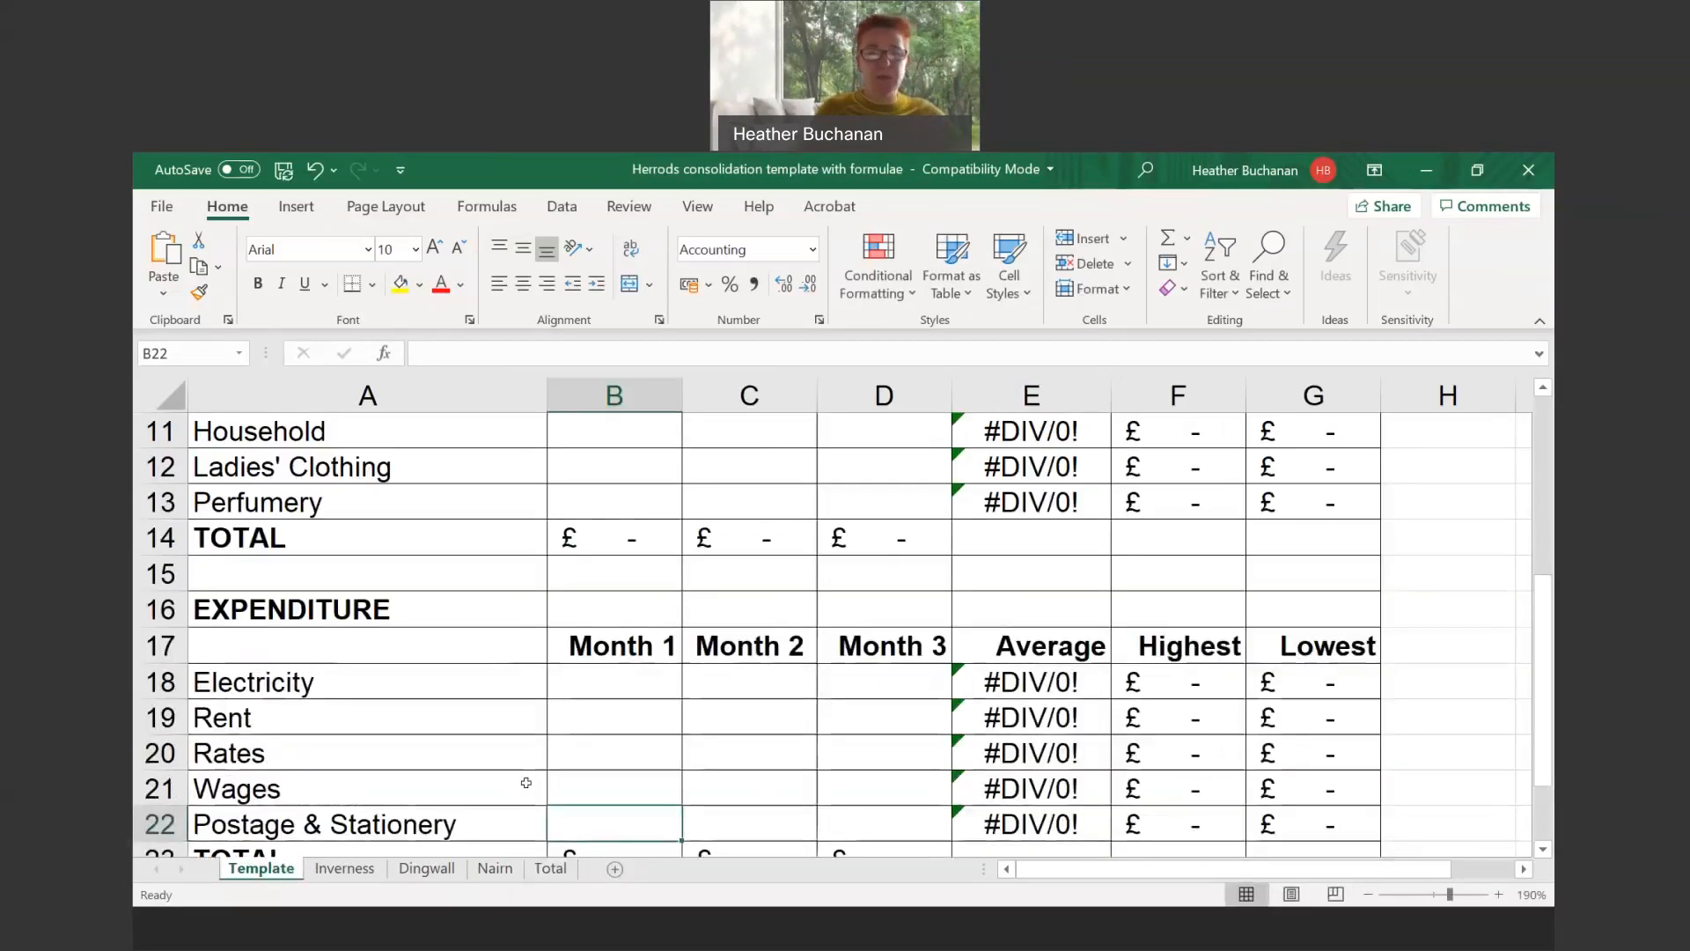
left_click(551, 868, "shift")
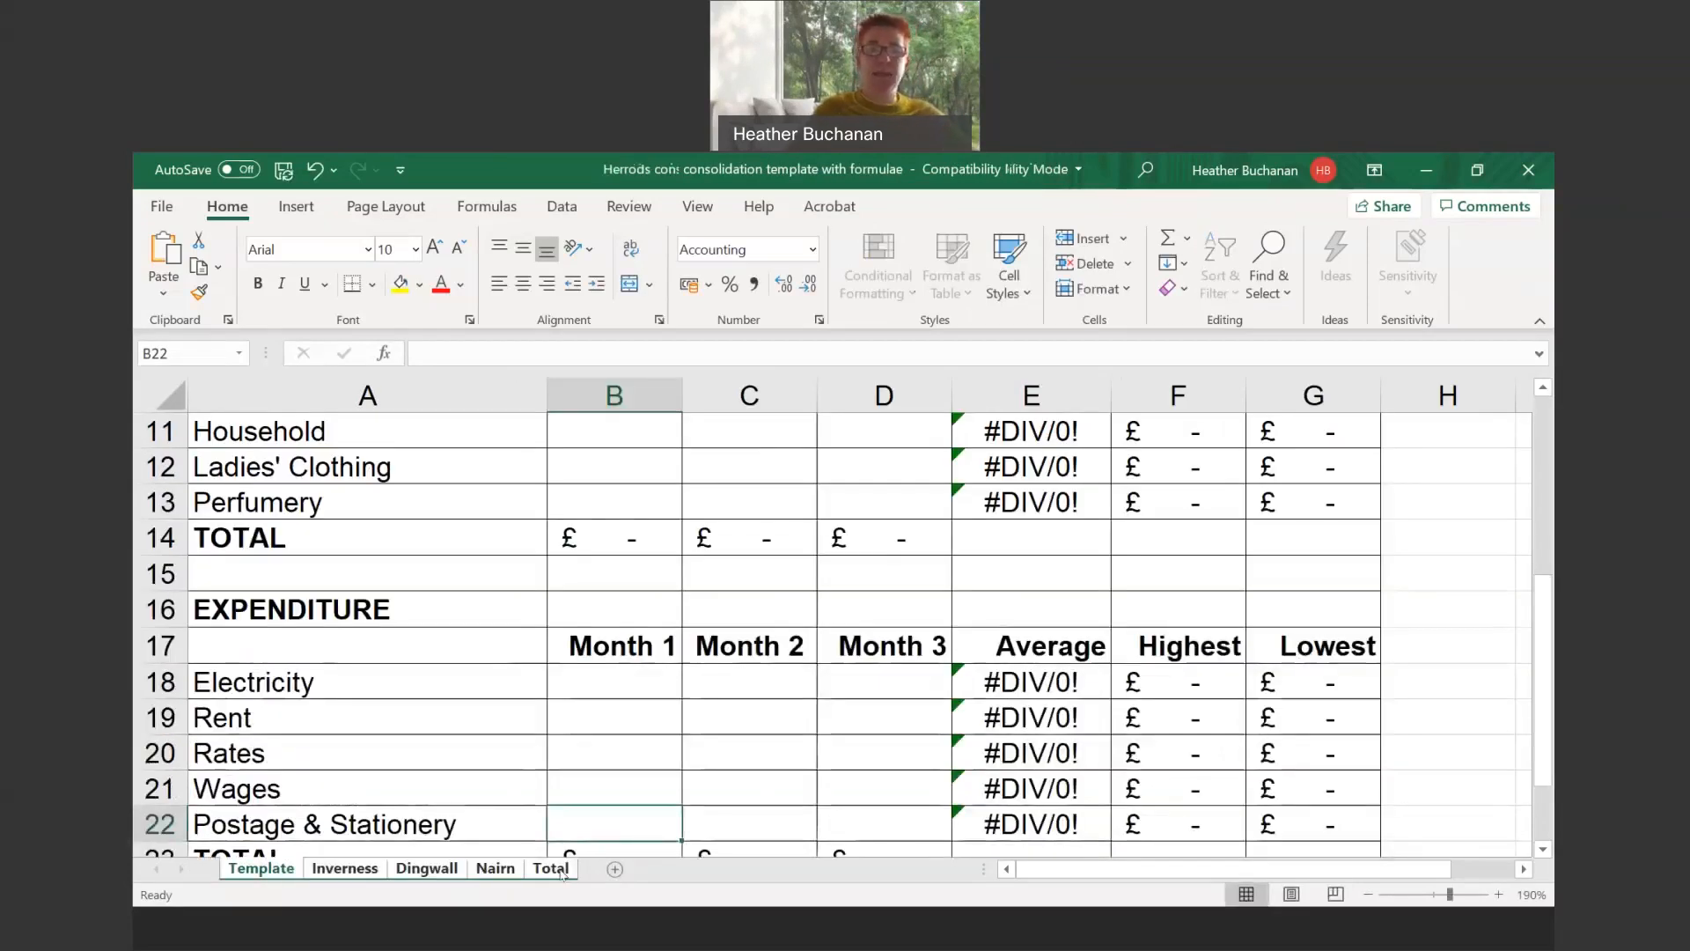
left_click_drag(581, 647, 1300, 652)
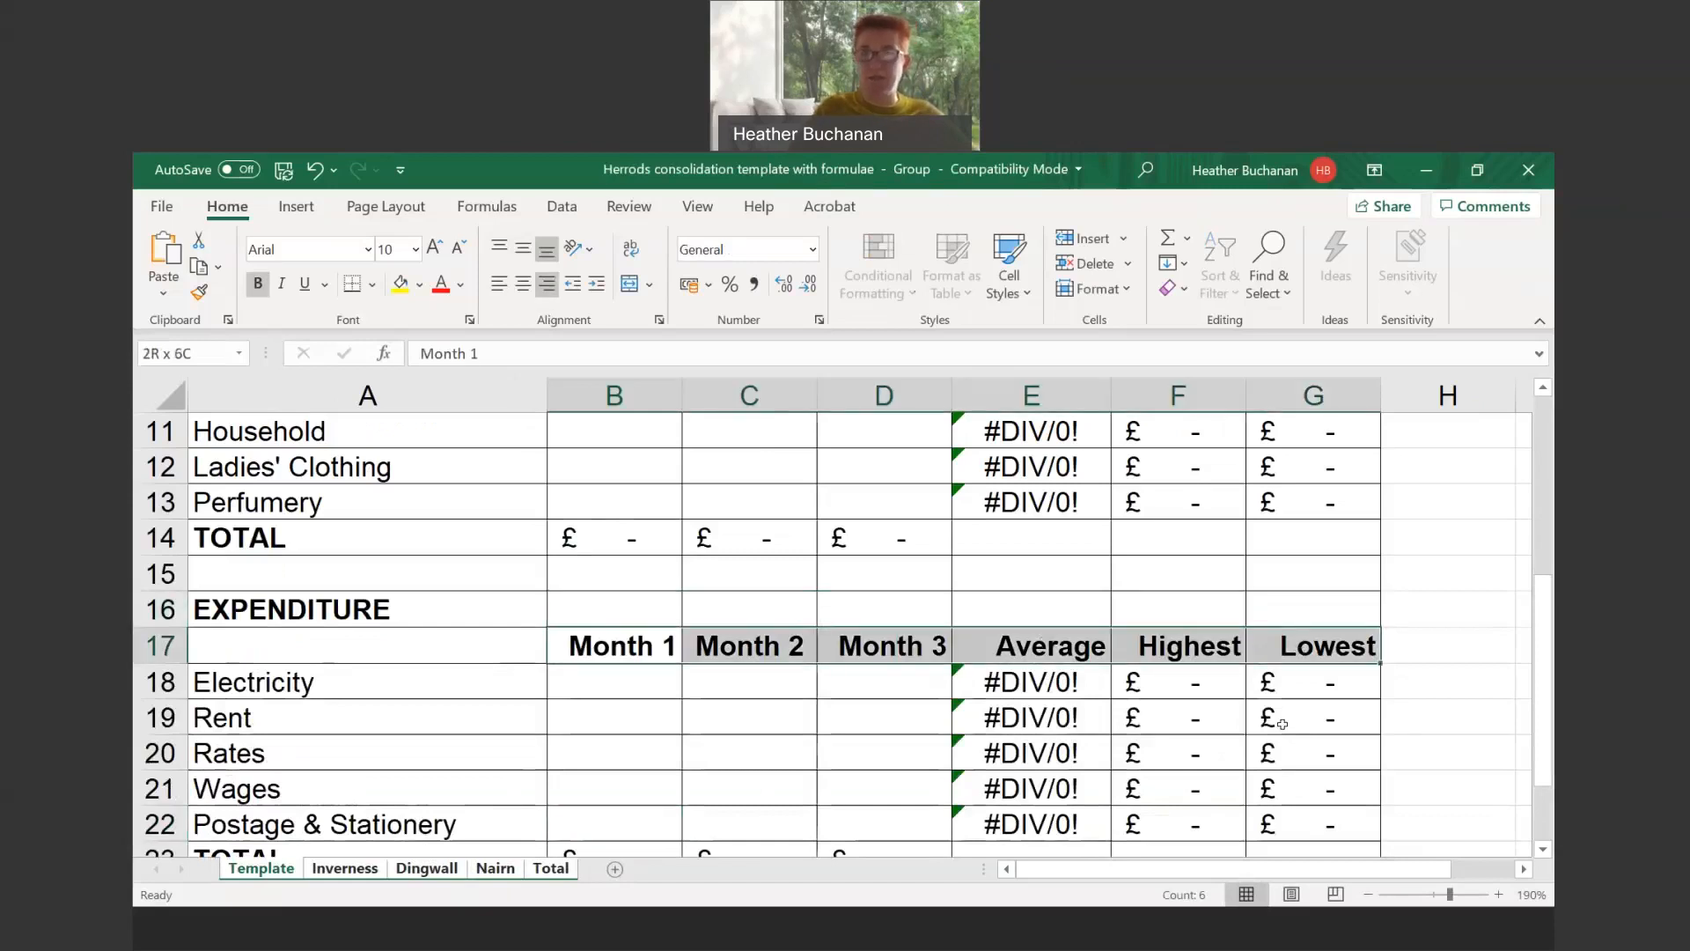
key("Delete")
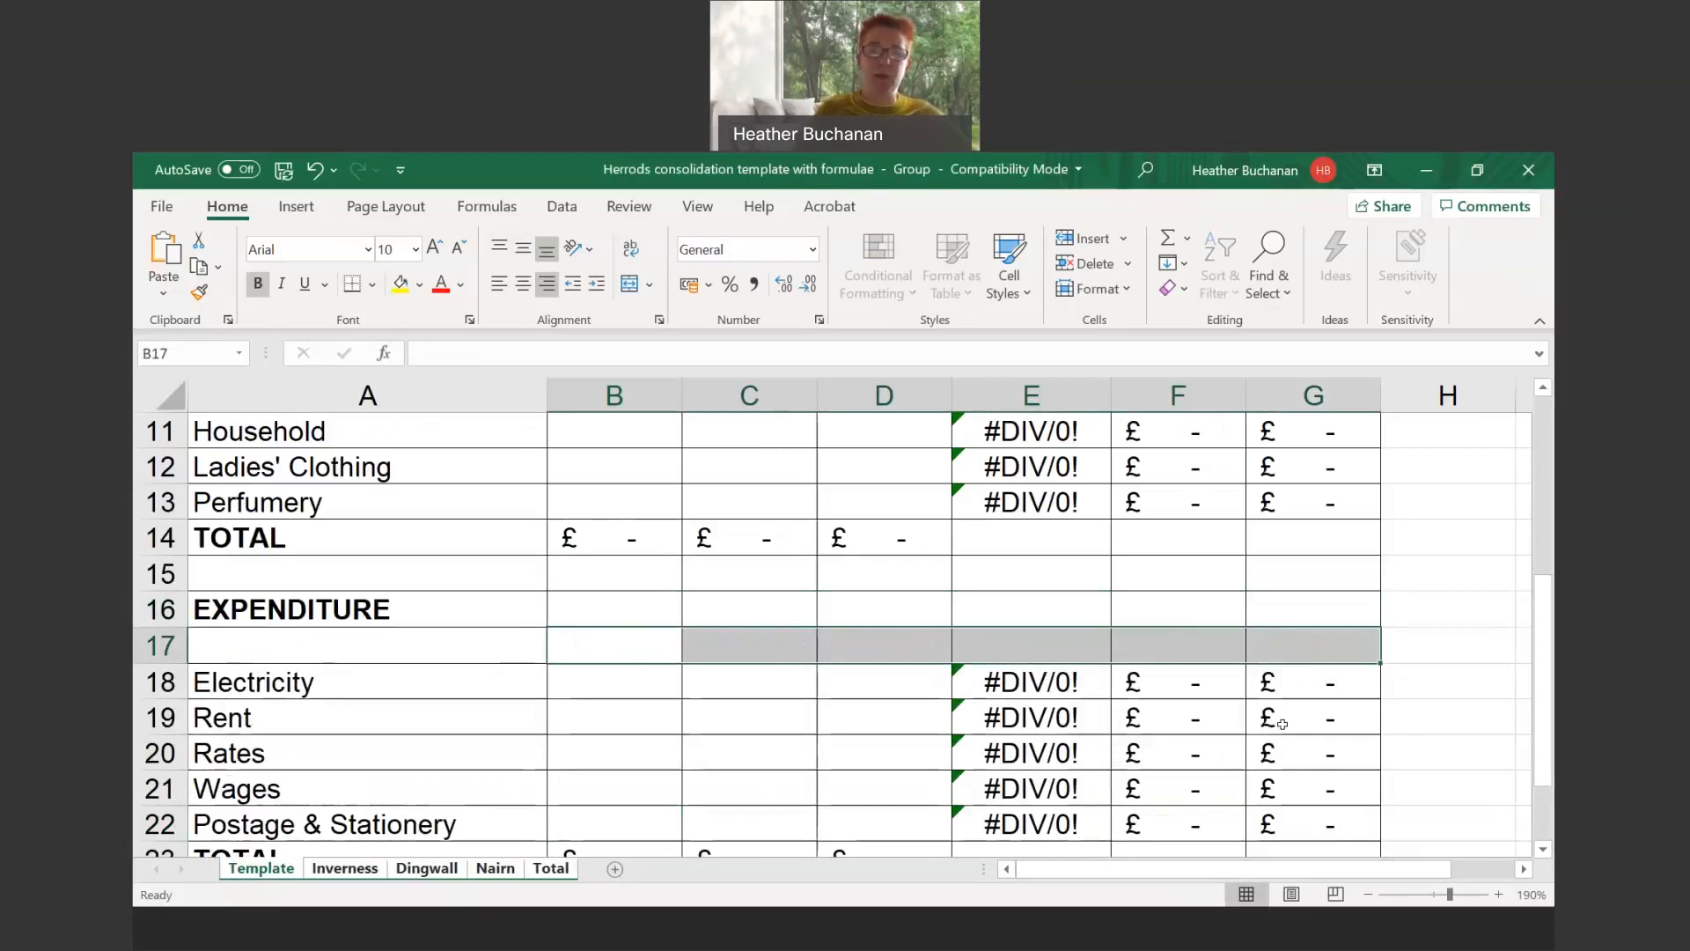
scroll(1107, 772, "up", 1)
scroll(1107, 771, "up", 3)
scroll(890, 766, "down", 4)
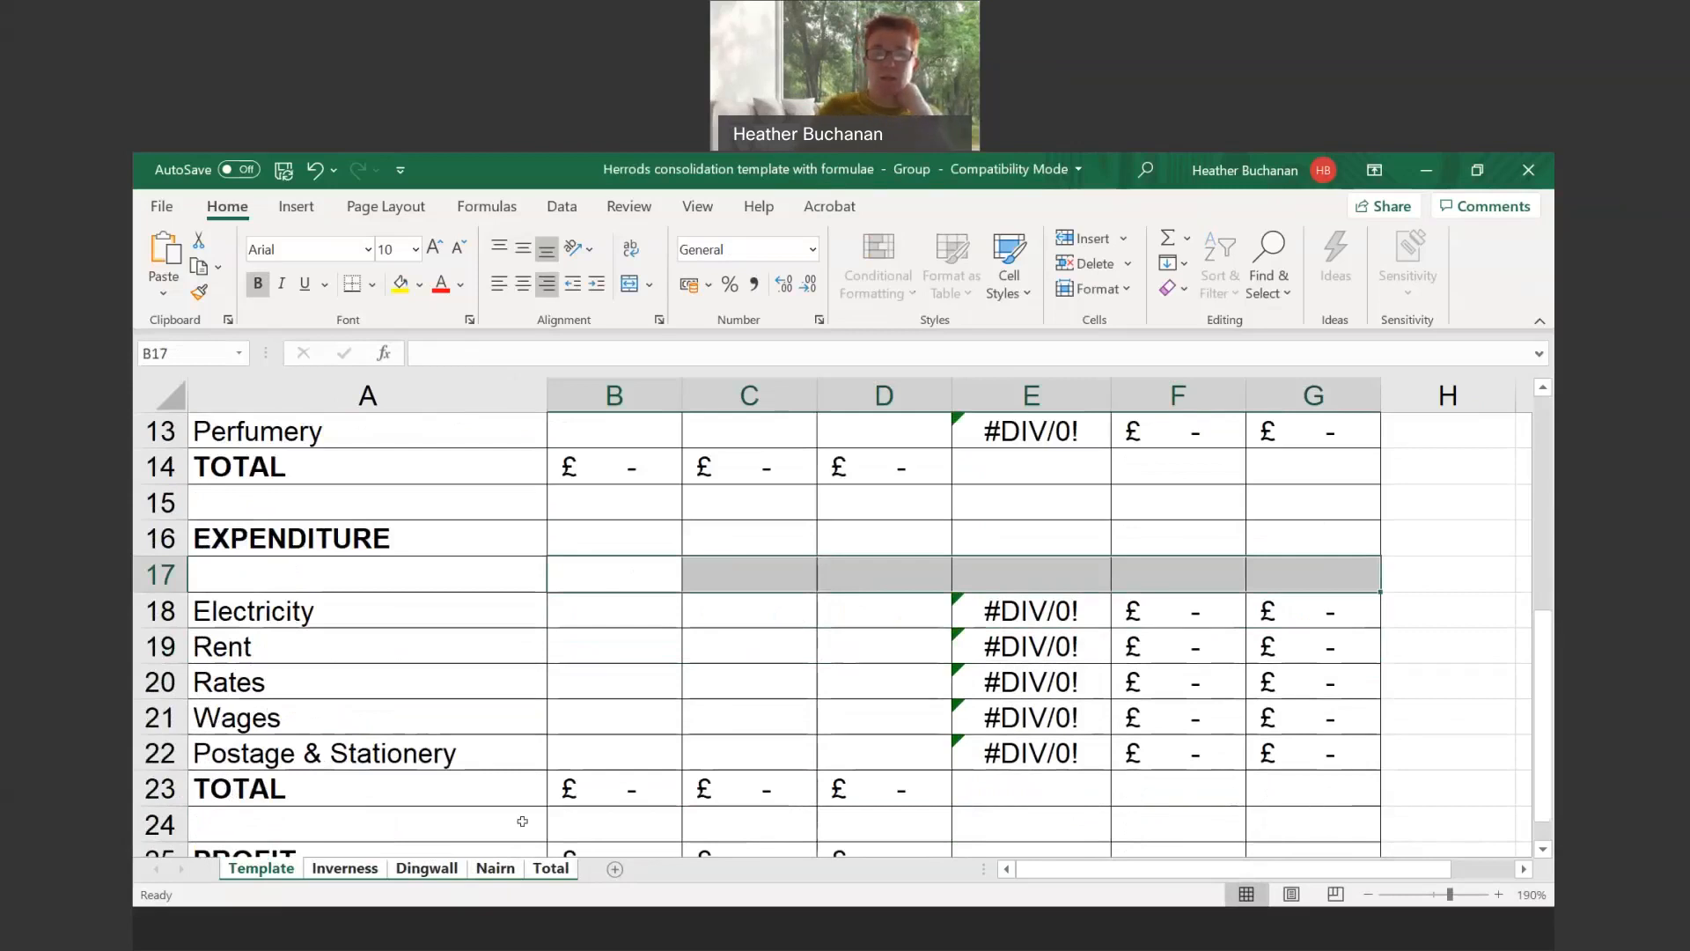
Ungroup the sheets and check row 17 under Expenditure on the Nairn, Dingwall, Inverness and Template sheets
left_click(548, 870)
left_click(494, 868)
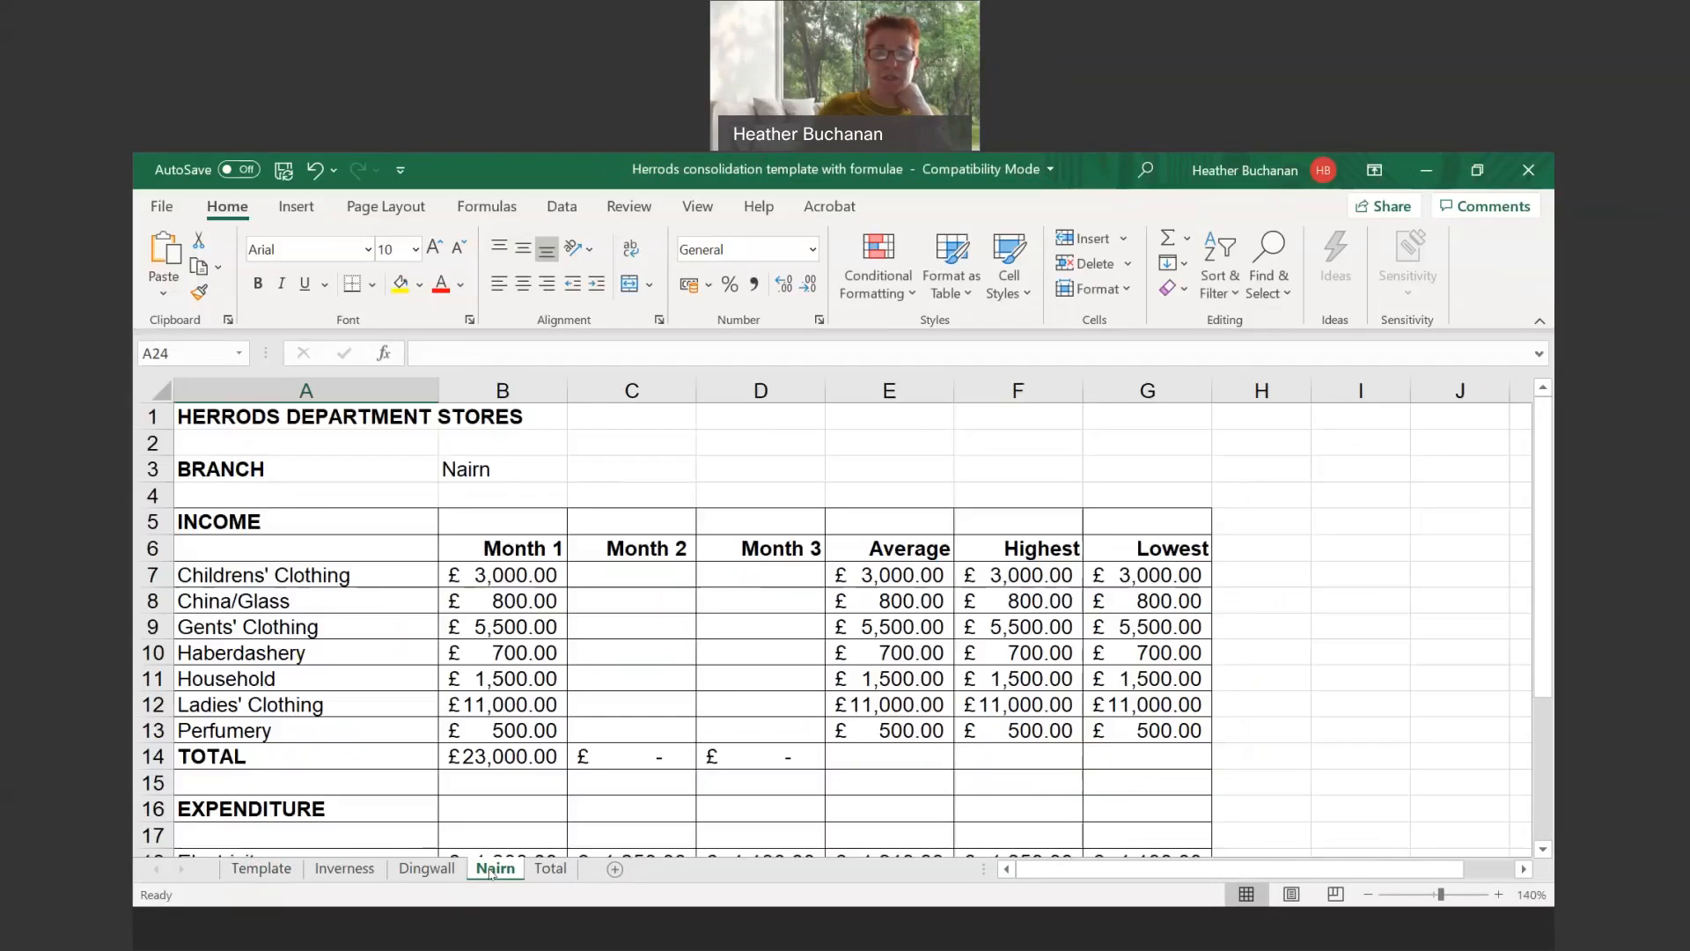
scroll(449, 827, "down", 1)
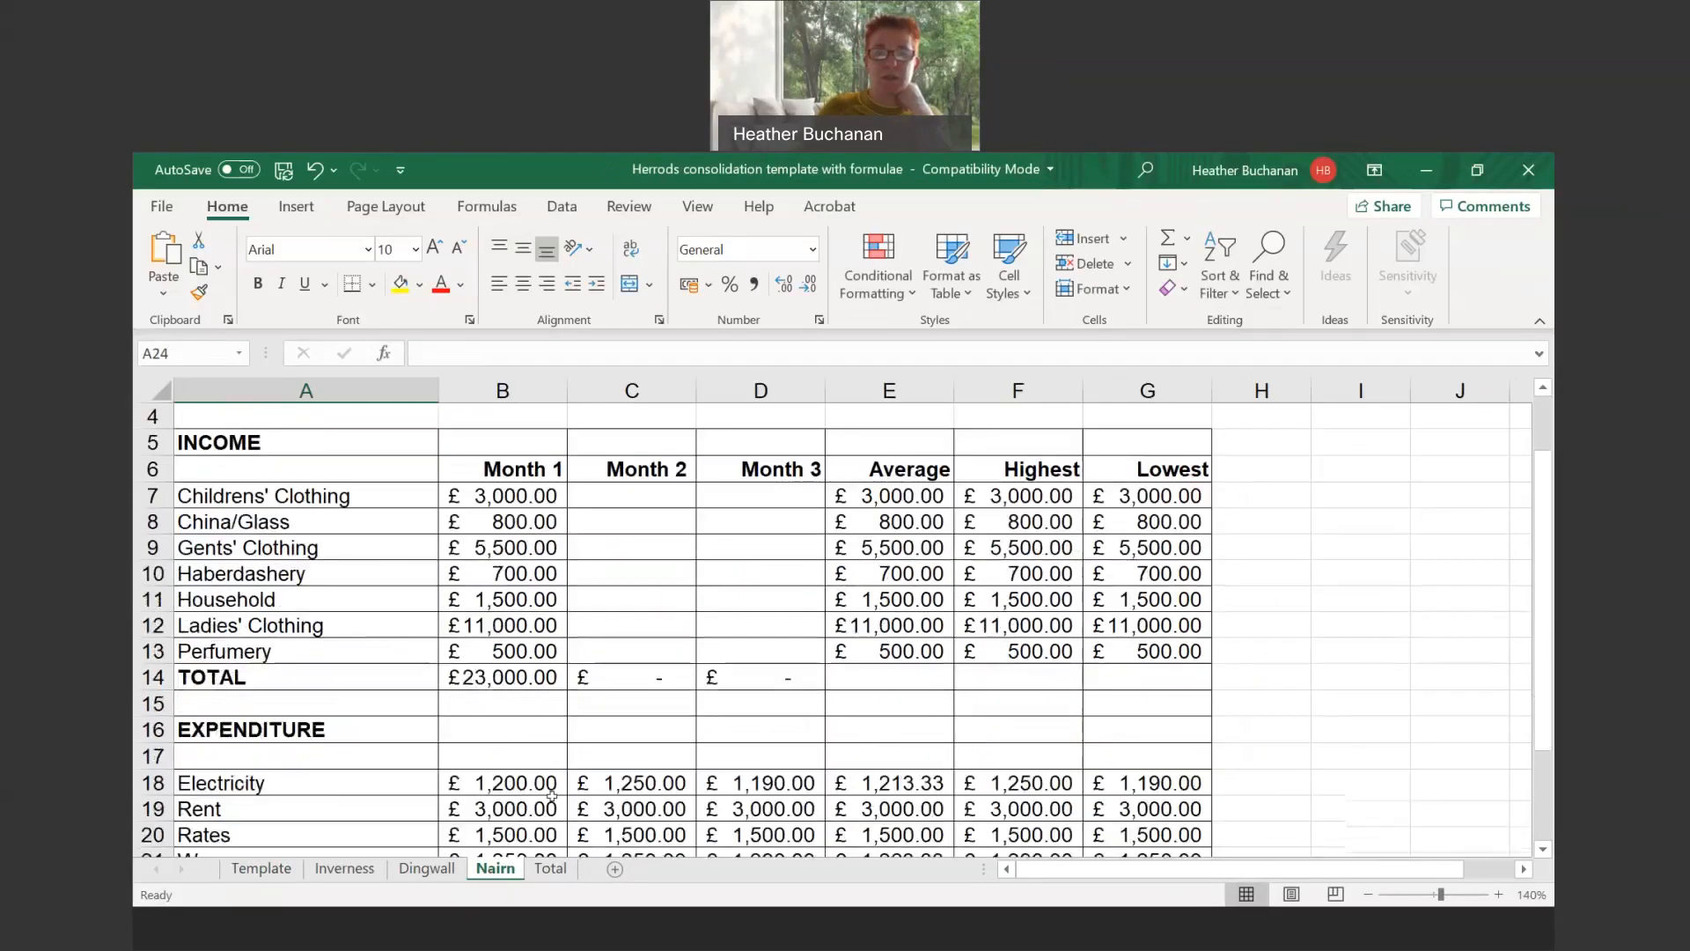
left_click(447, 871)
scroll(405, 836, "down", 2)
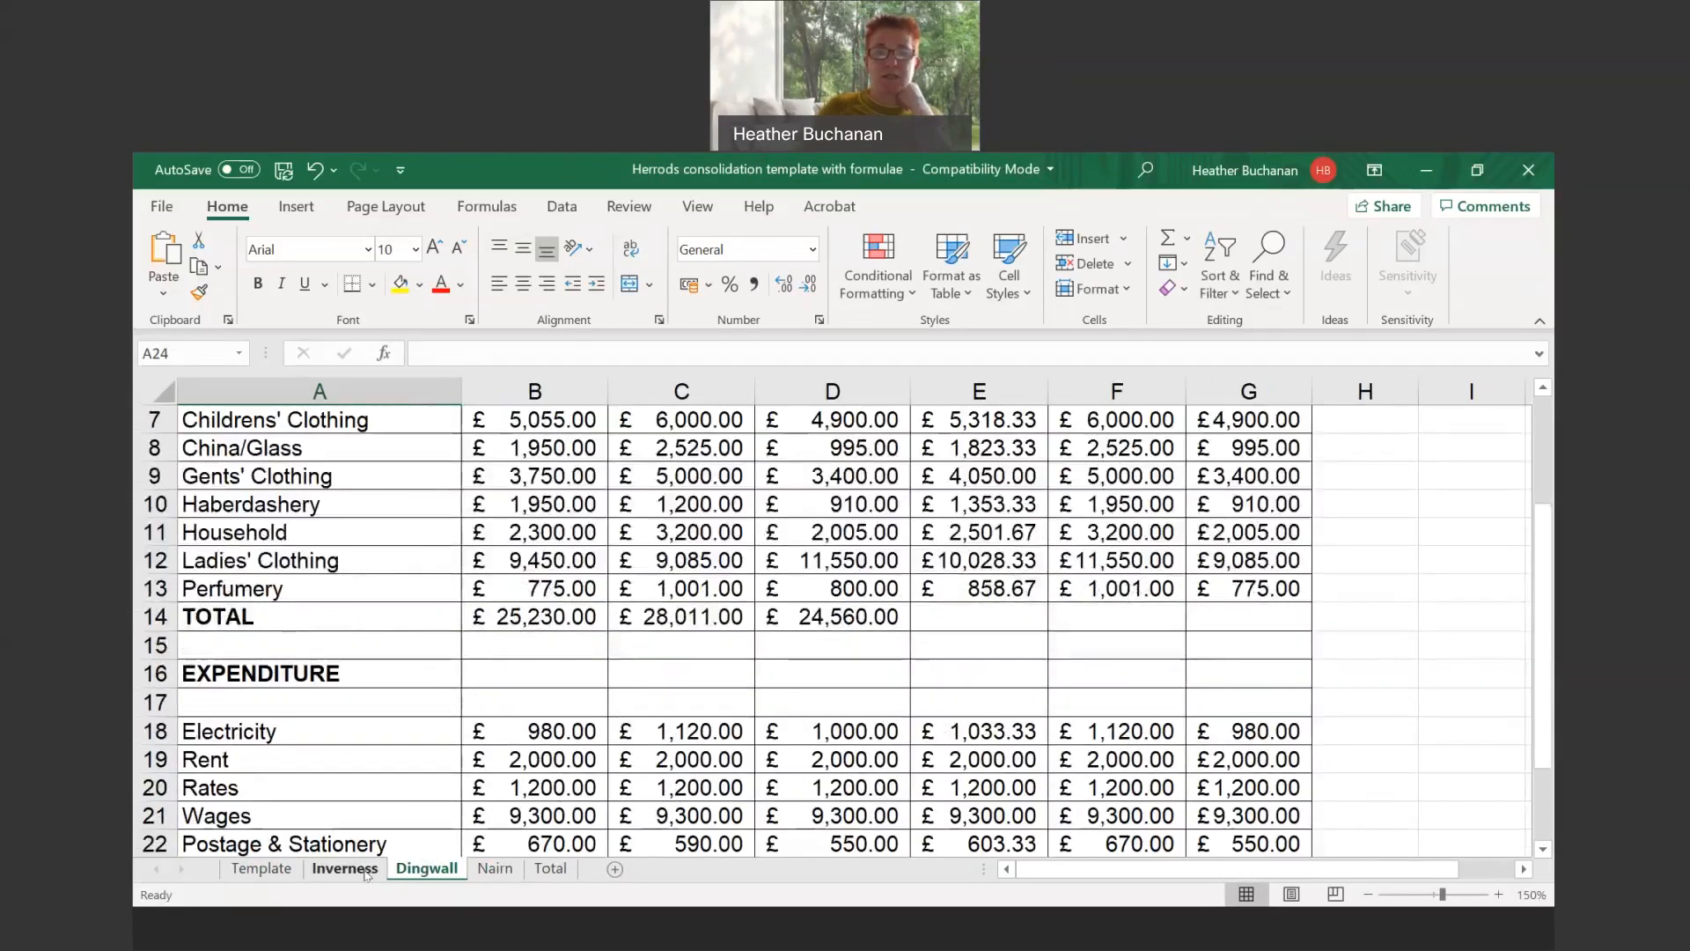
left_click(365, 870)
left_click(278, 870)
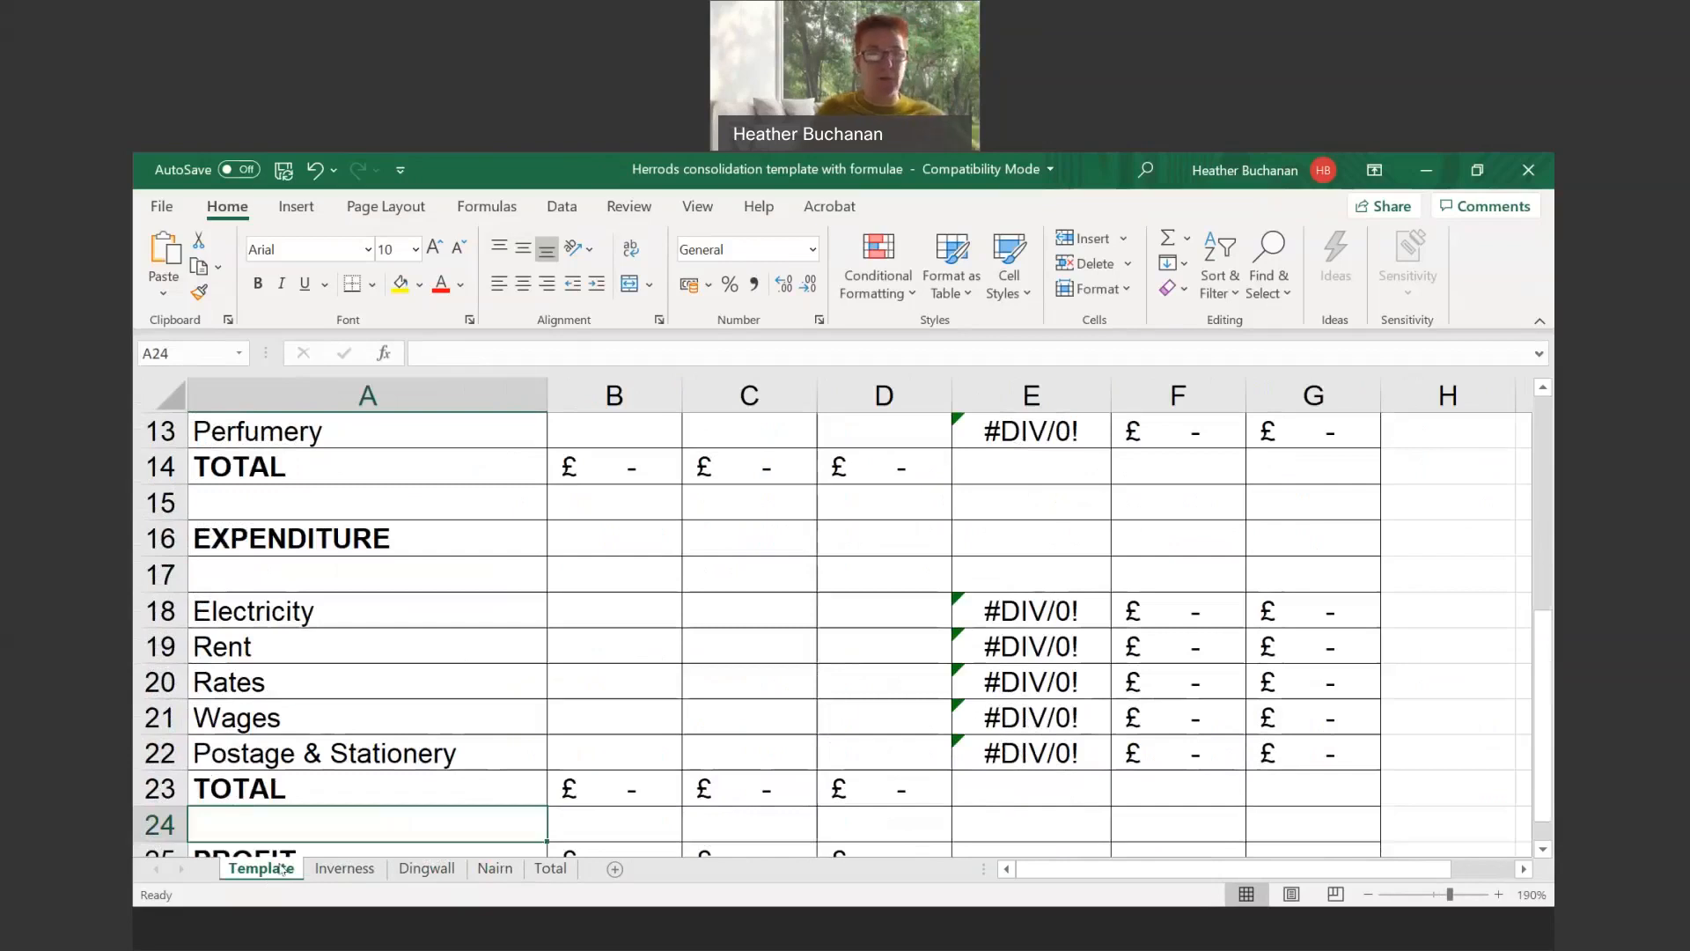
Group all sheets from Template to Total once more and ungroup them
left_click(555, 881, "shift")
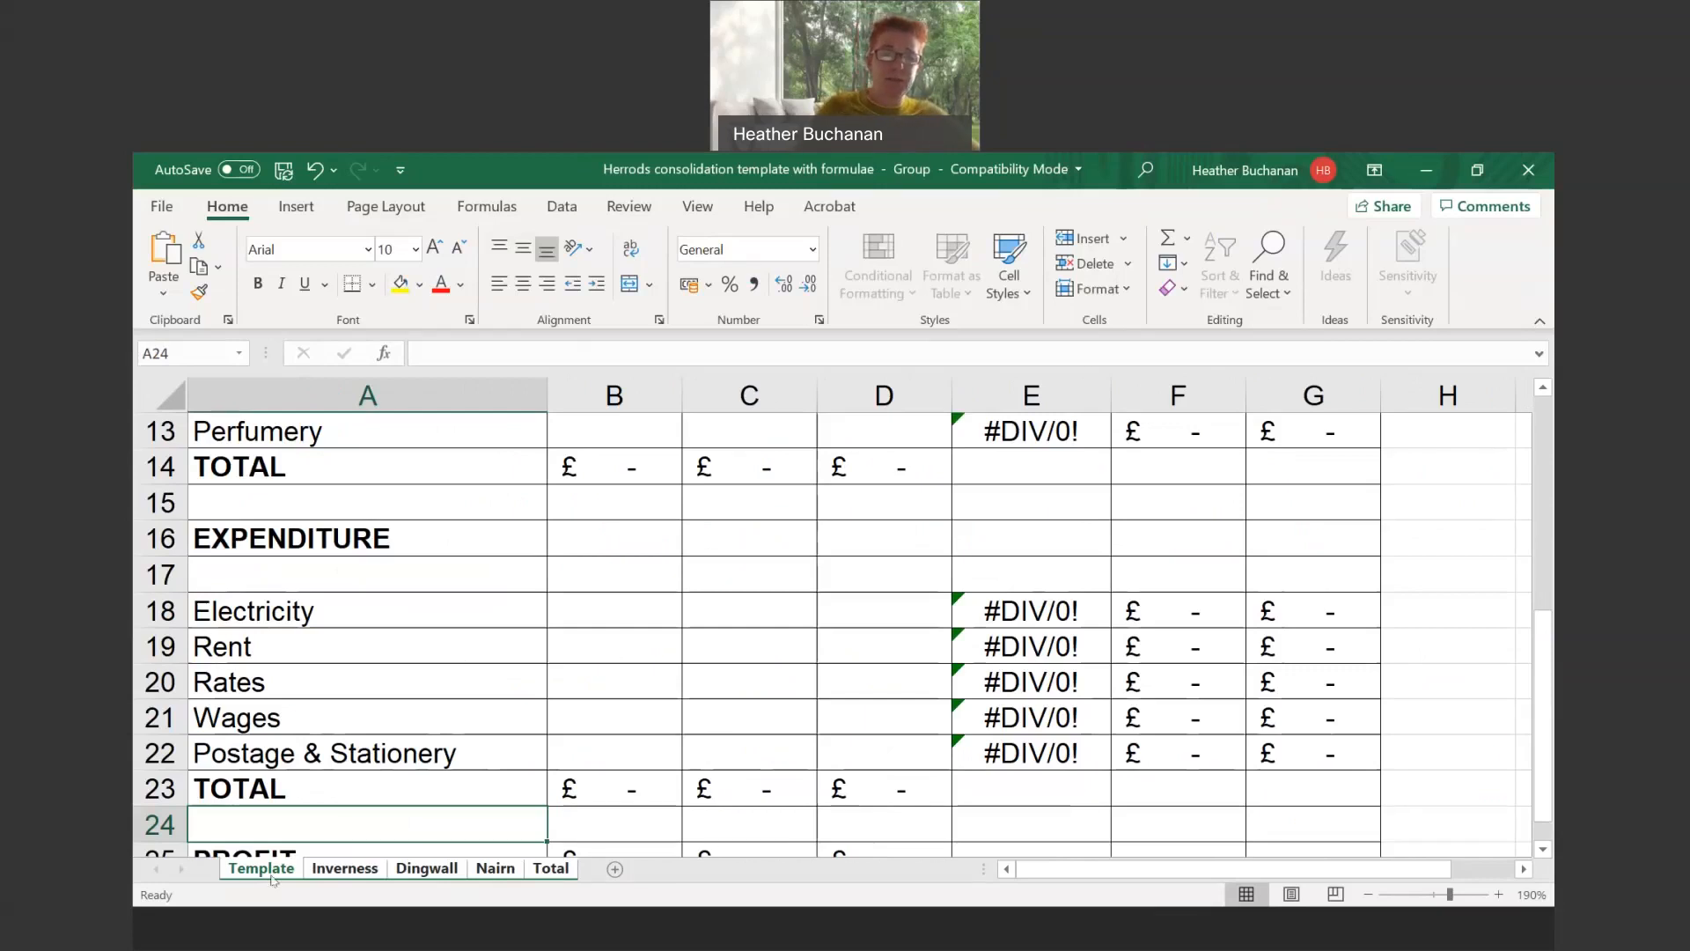
left_click(344, 868)
Copy the Template sheet to between Nairn and Total, and rename the copy Inverurie
left_click(261, 868)
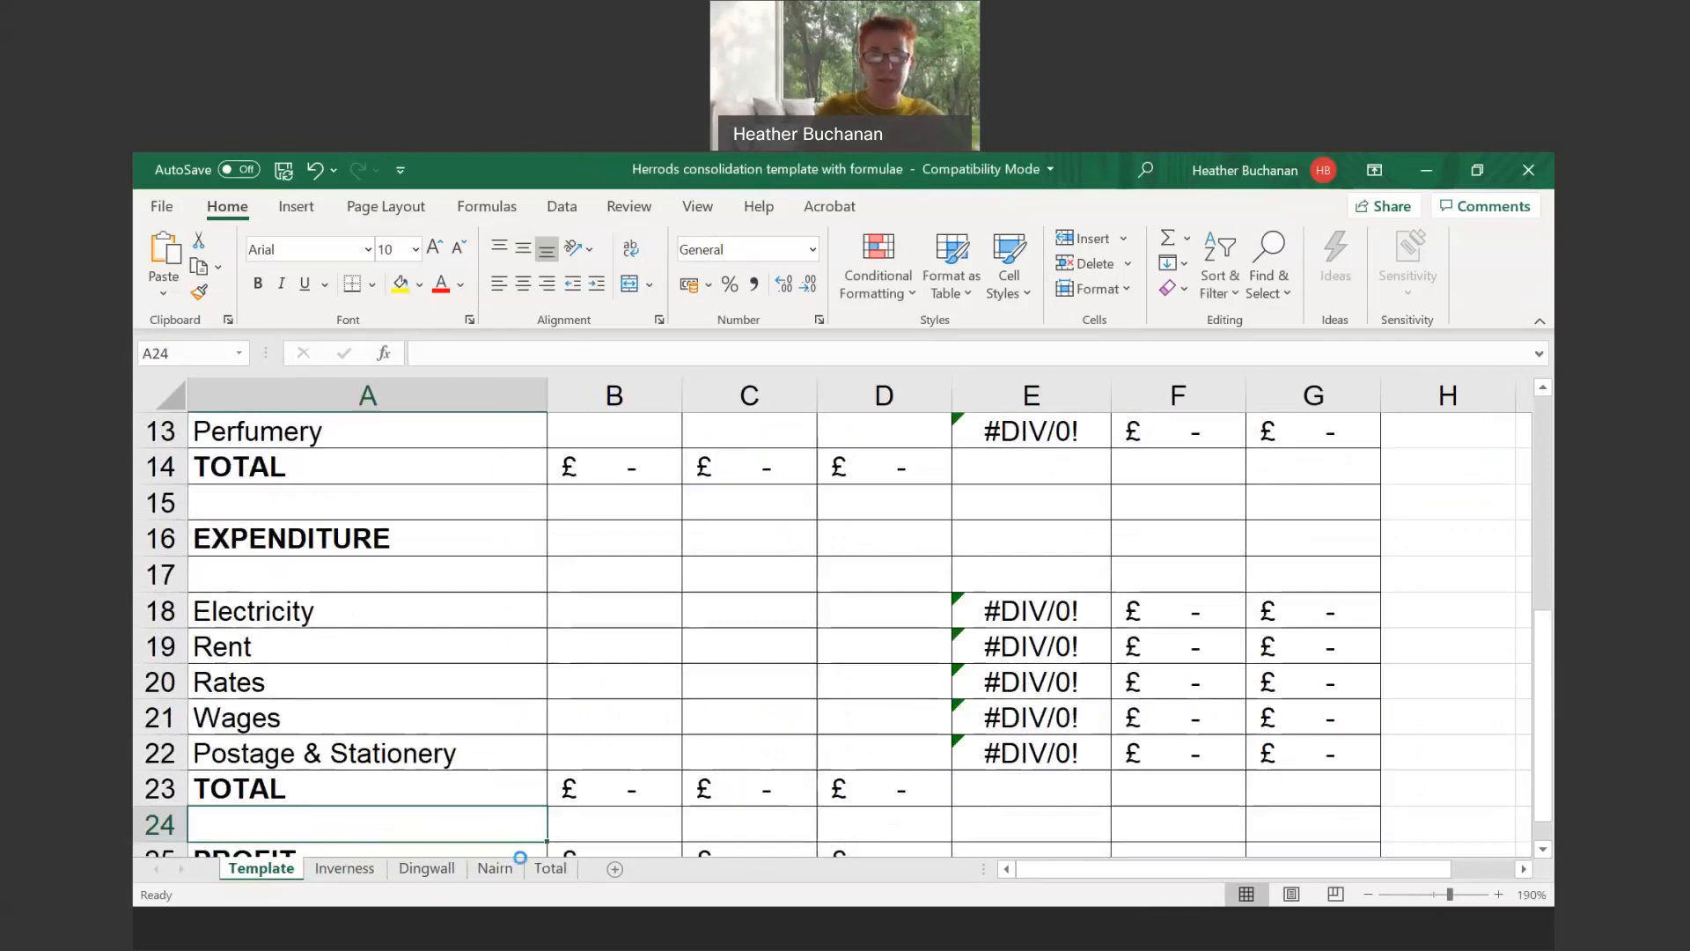
right_click(545, 876)
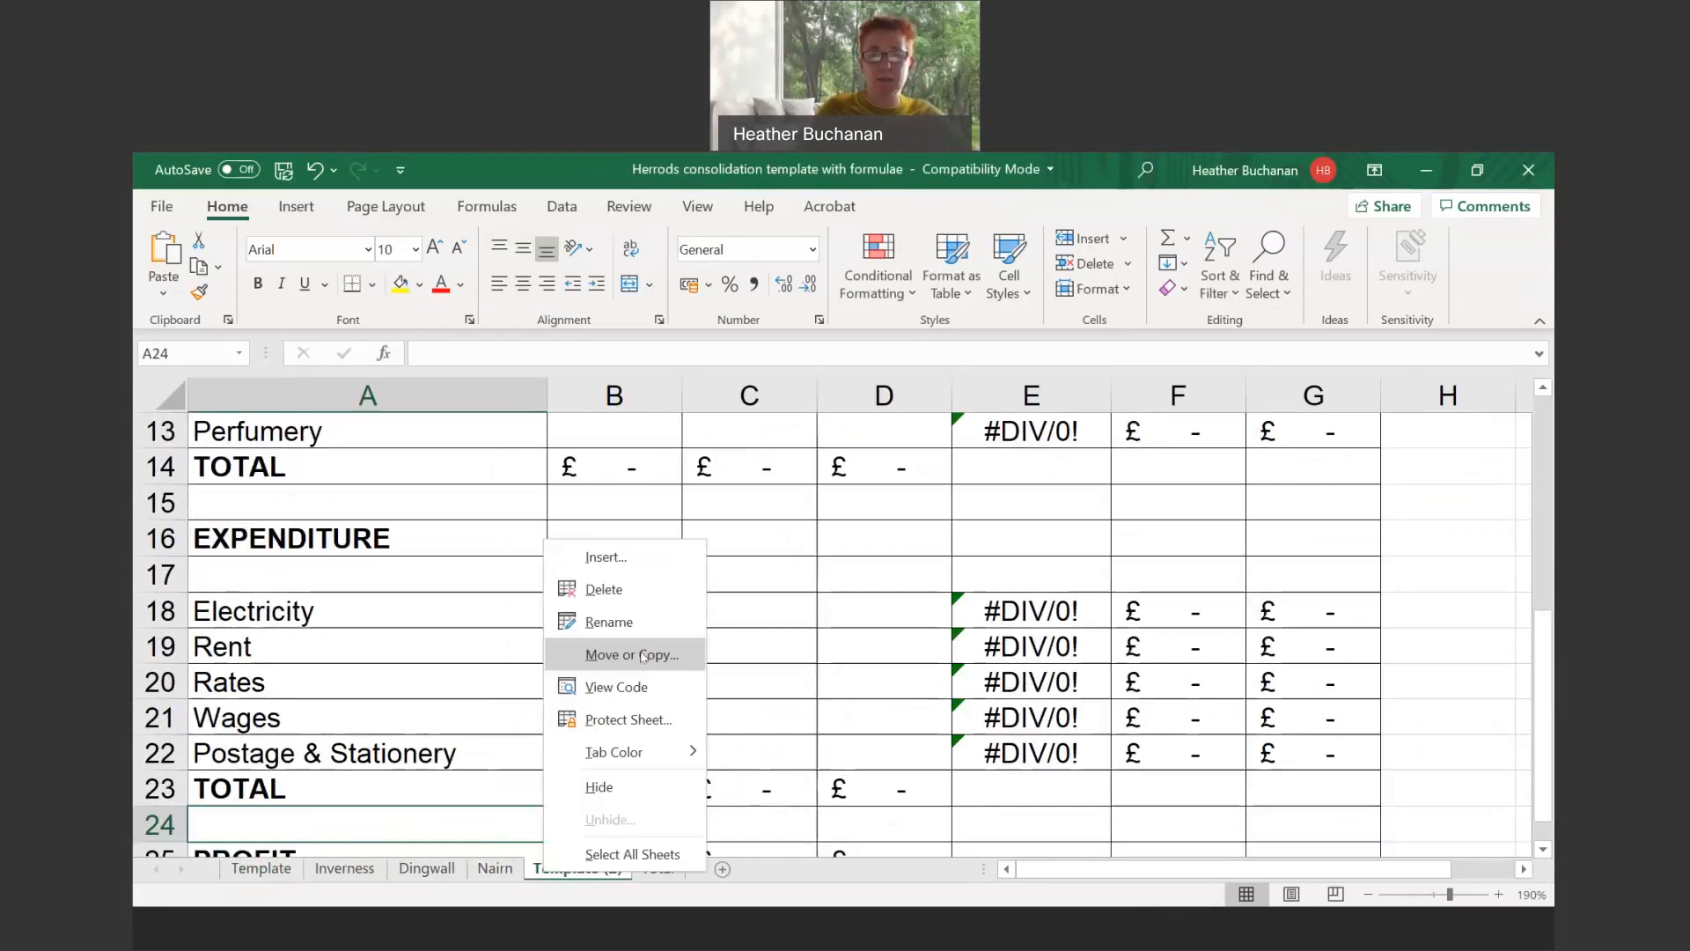
left_click(634, 624)
type("Inve")
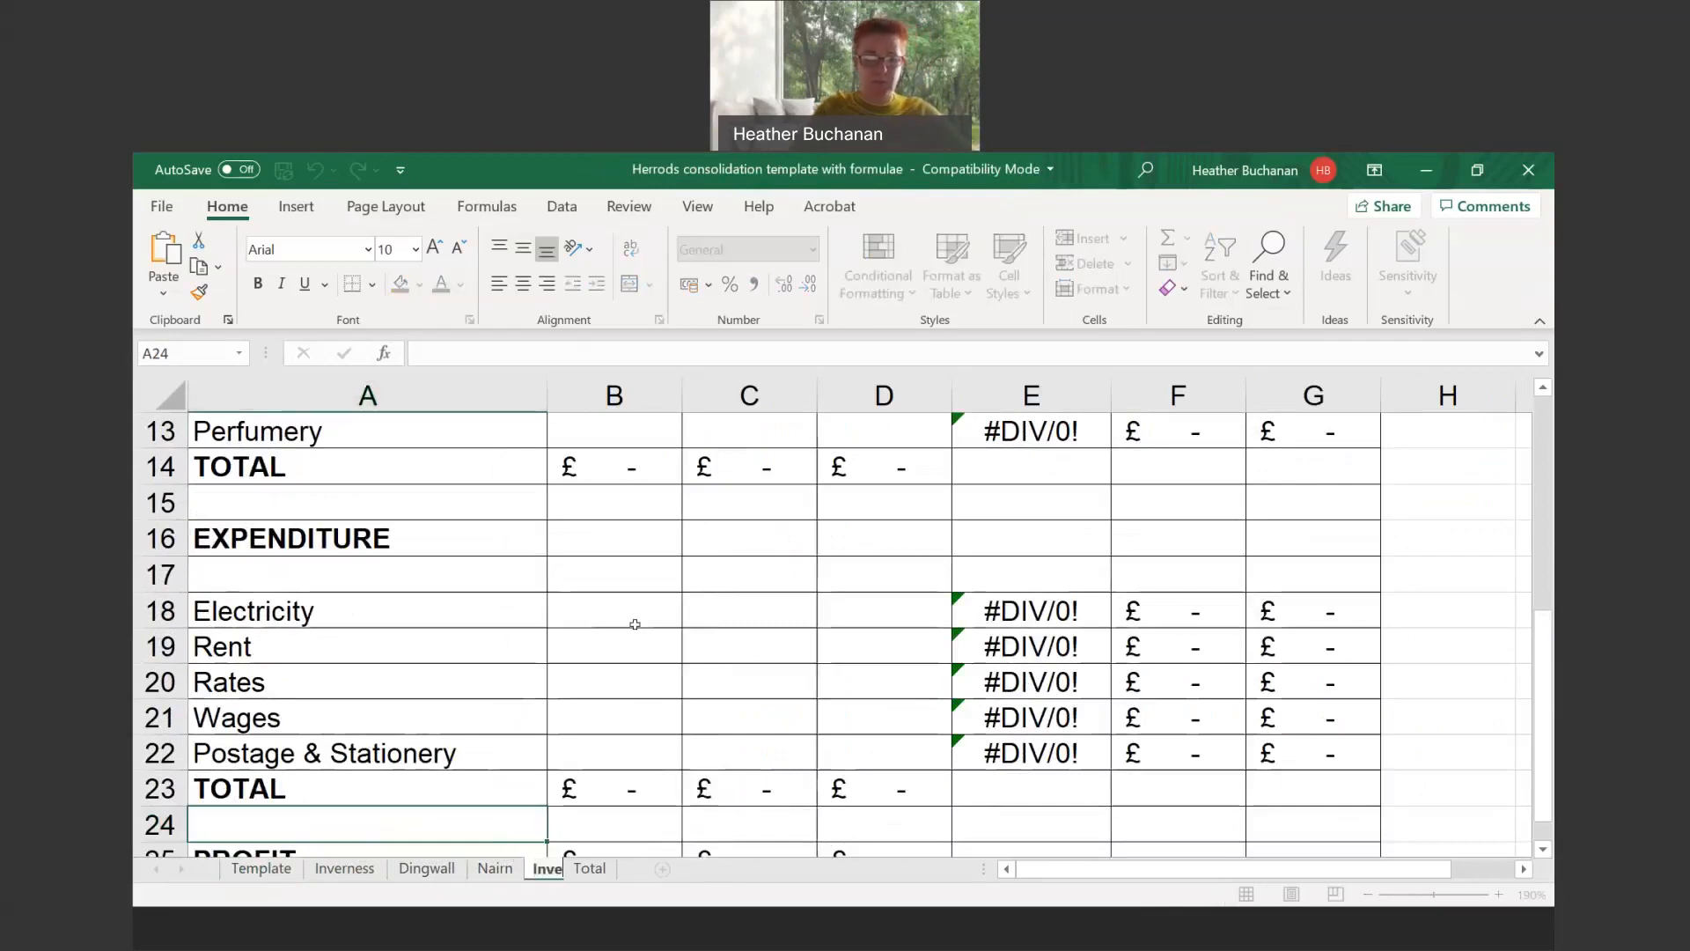
type("rurie")
key("Return")
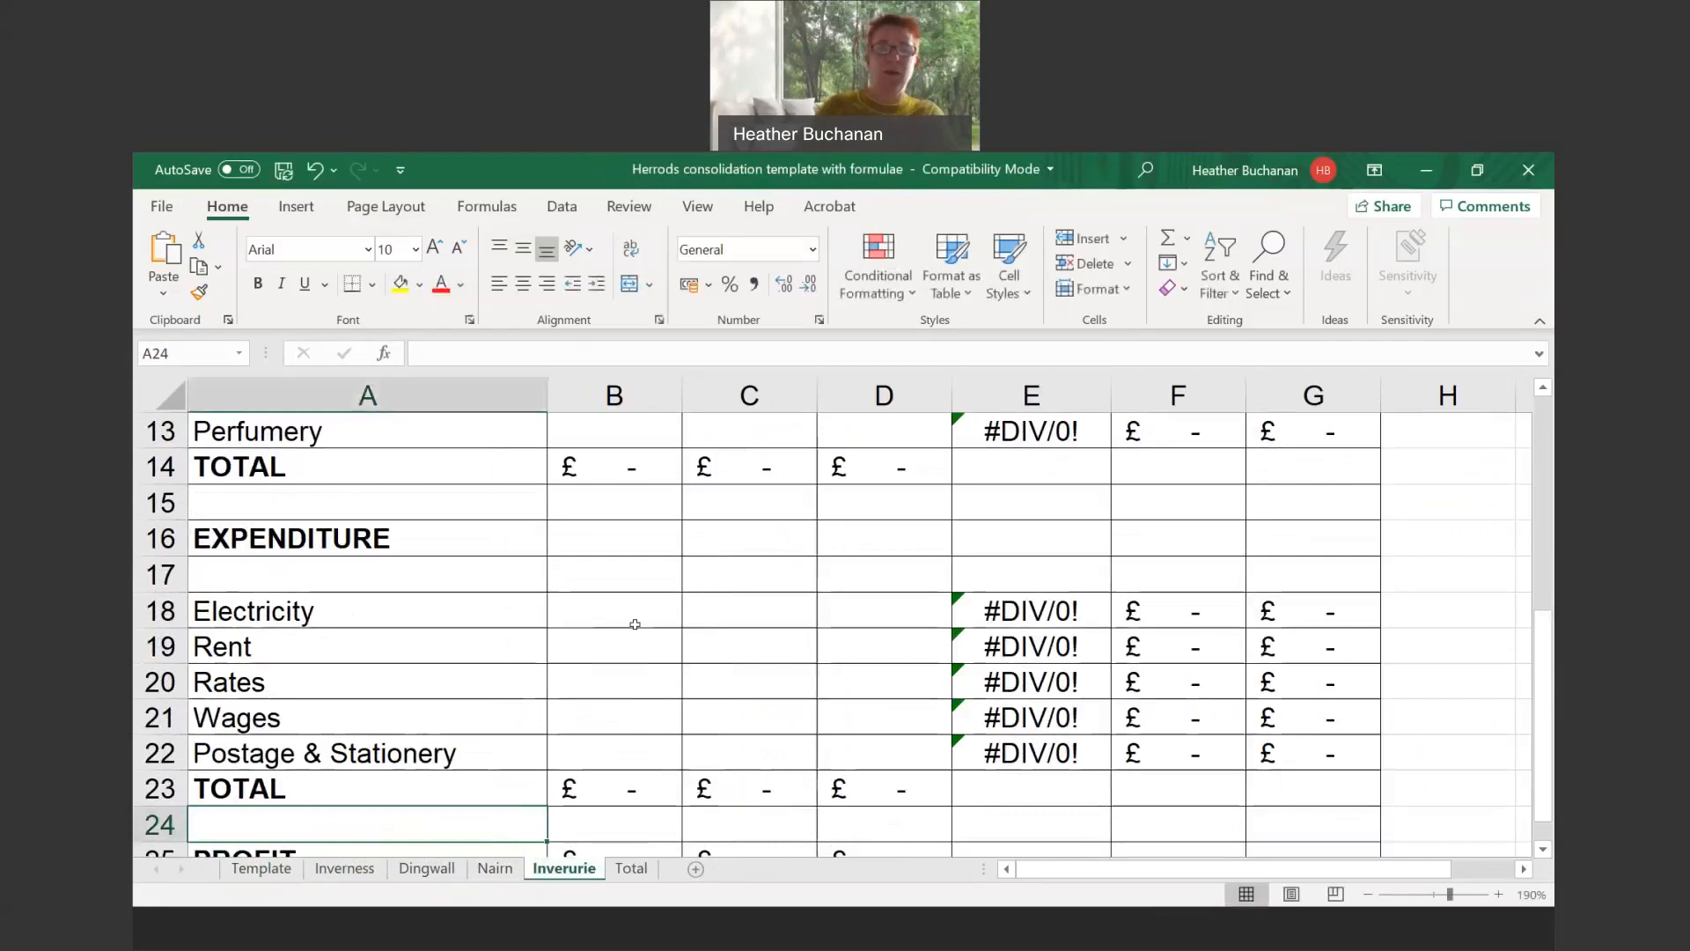
Look over the Income and Expenditure sections of the blank Inverurie sheet and compare them with the Nairn and Inverness sheets
scroll(635, 624, "up", 3)
scroll(611, 625, "up", 1)
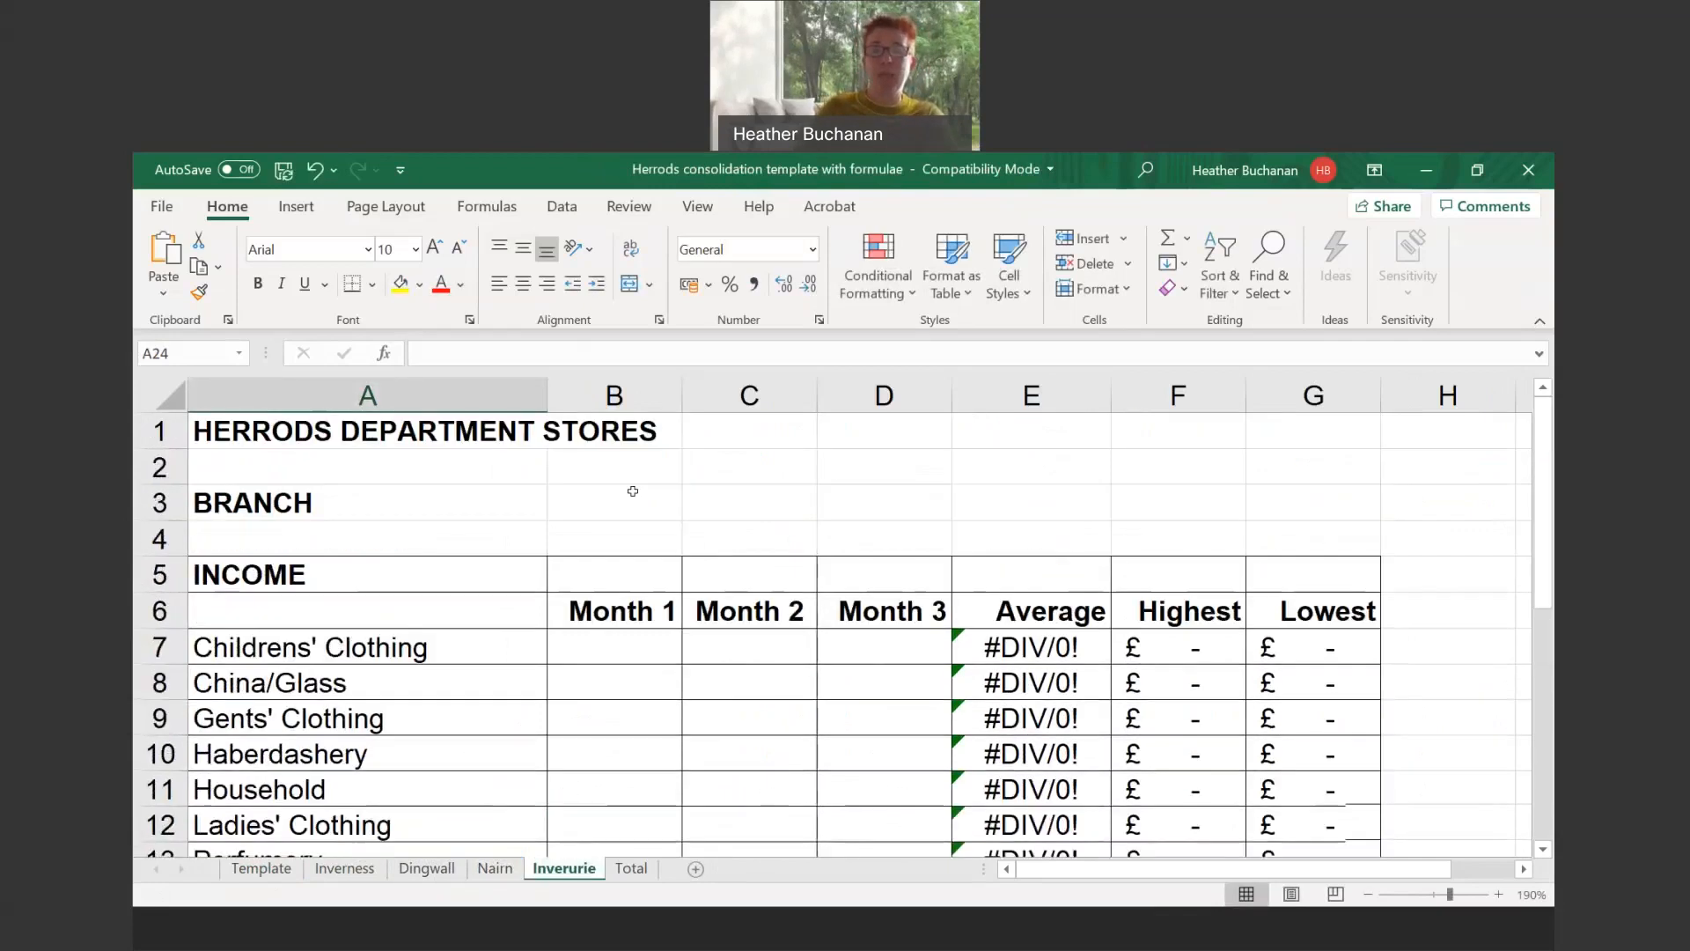
left_click(656, 645)
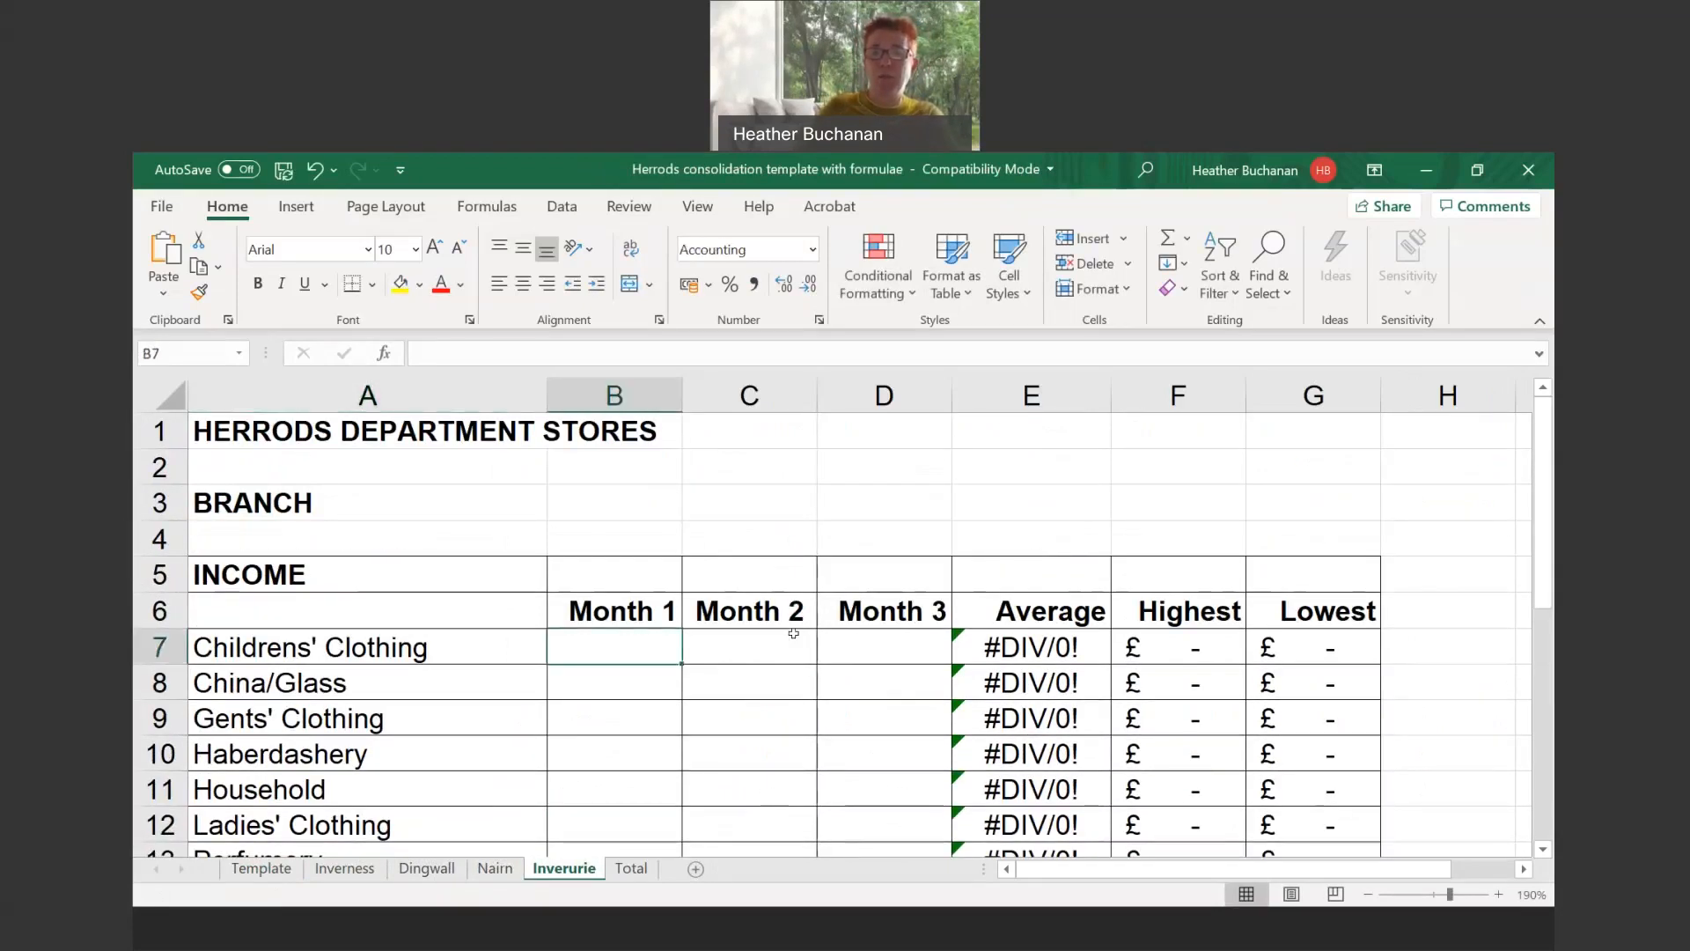
left_click(845, 650)
scroll(904, 721, "down", 3)
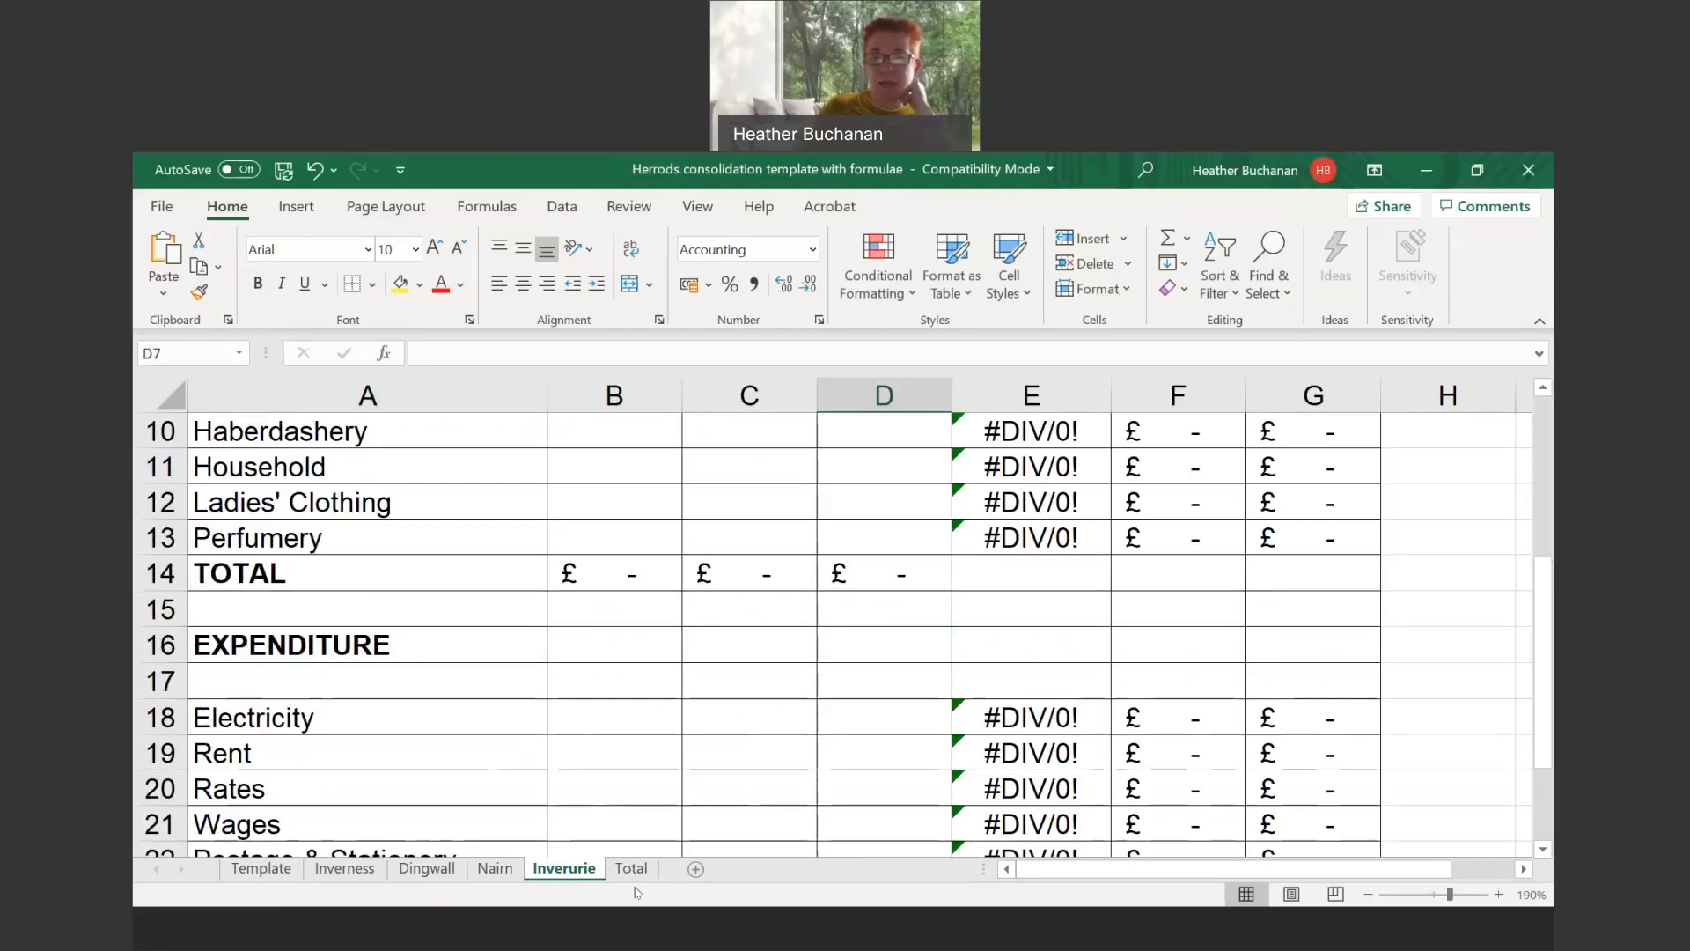
left_click(495, 869)
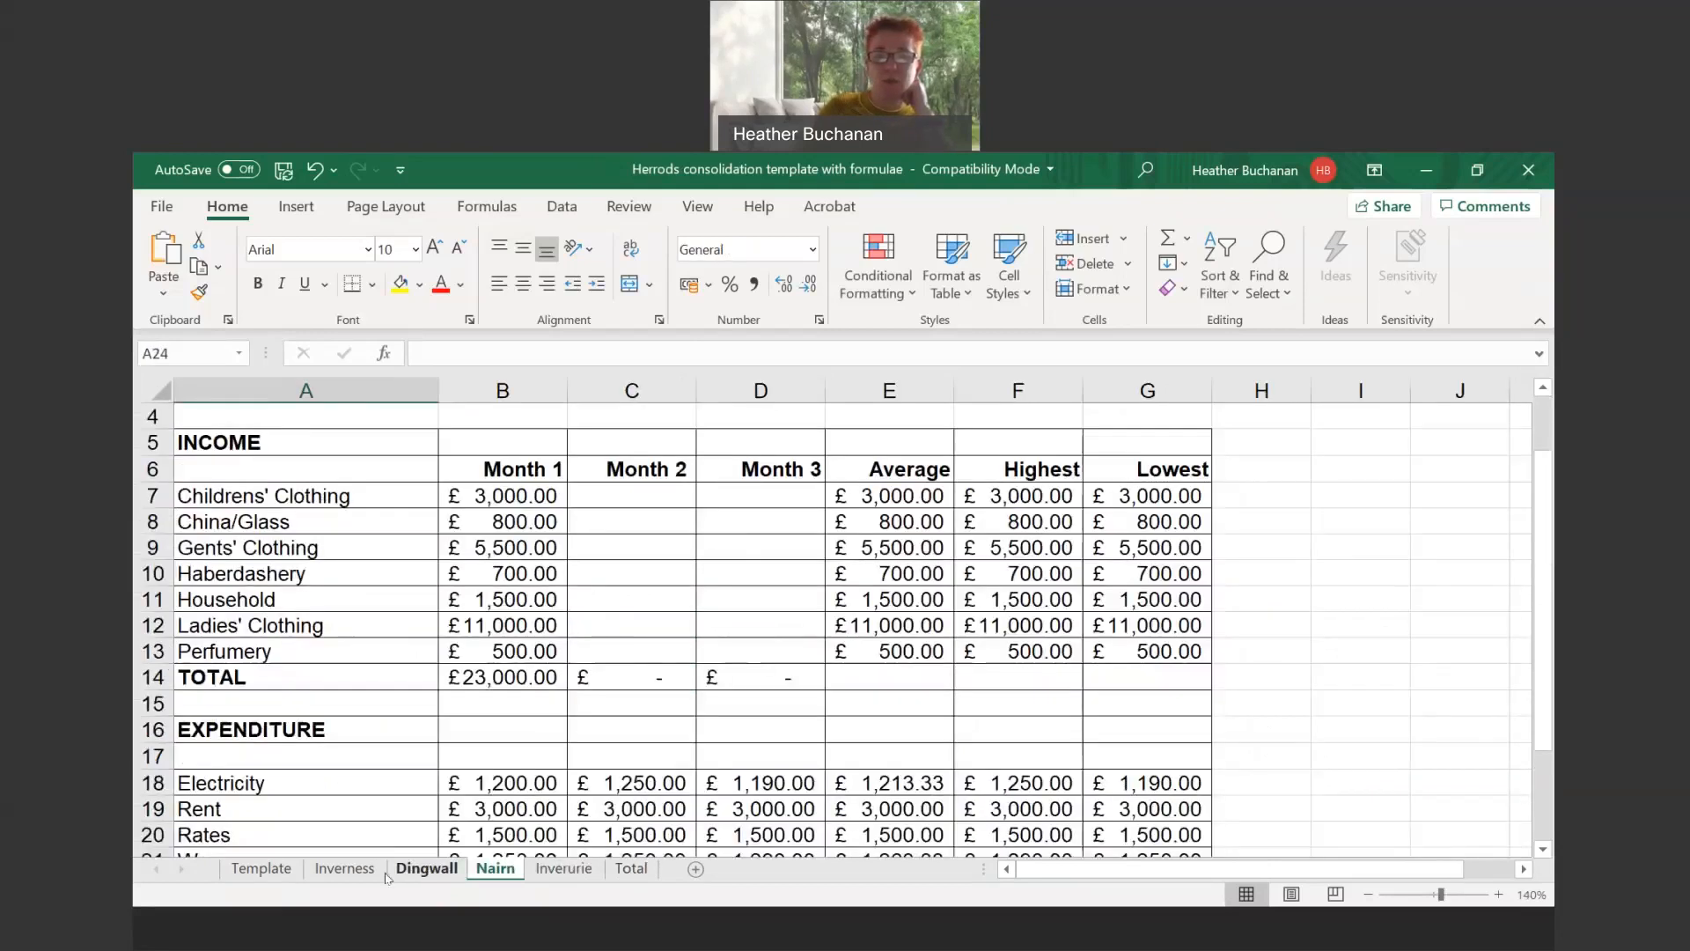
left_click(351, 869)
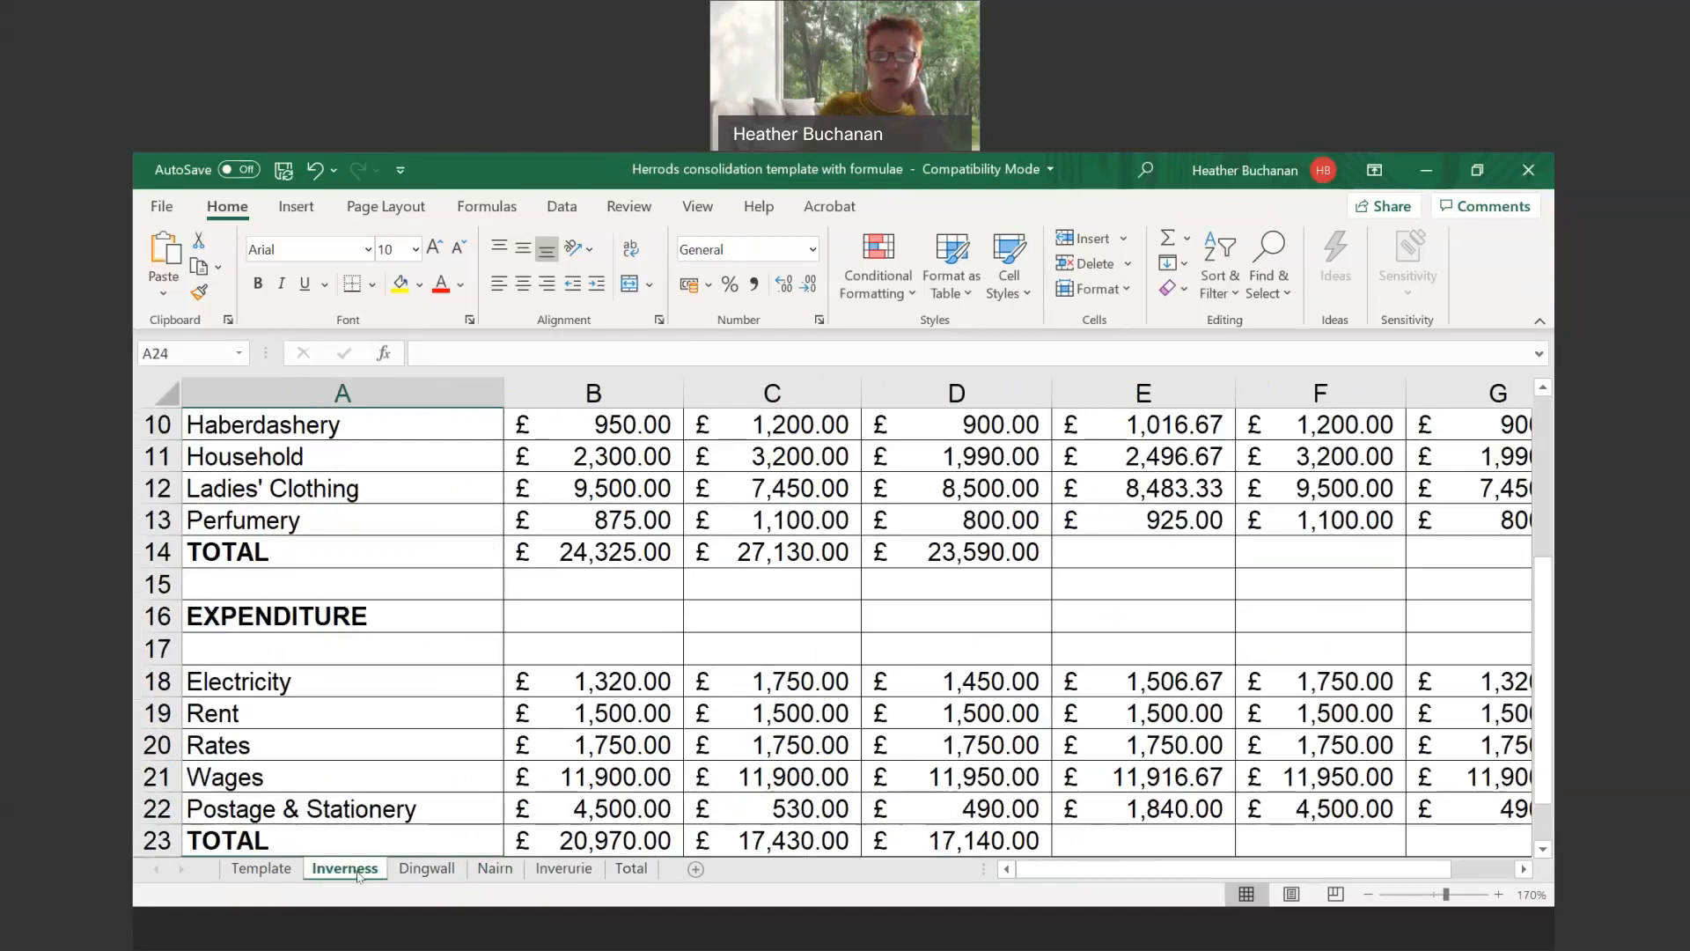
Delete the Inverurie sheet from the workbook
left_click(569, 876)
right_click(570, 874)
left_click(631, 588)
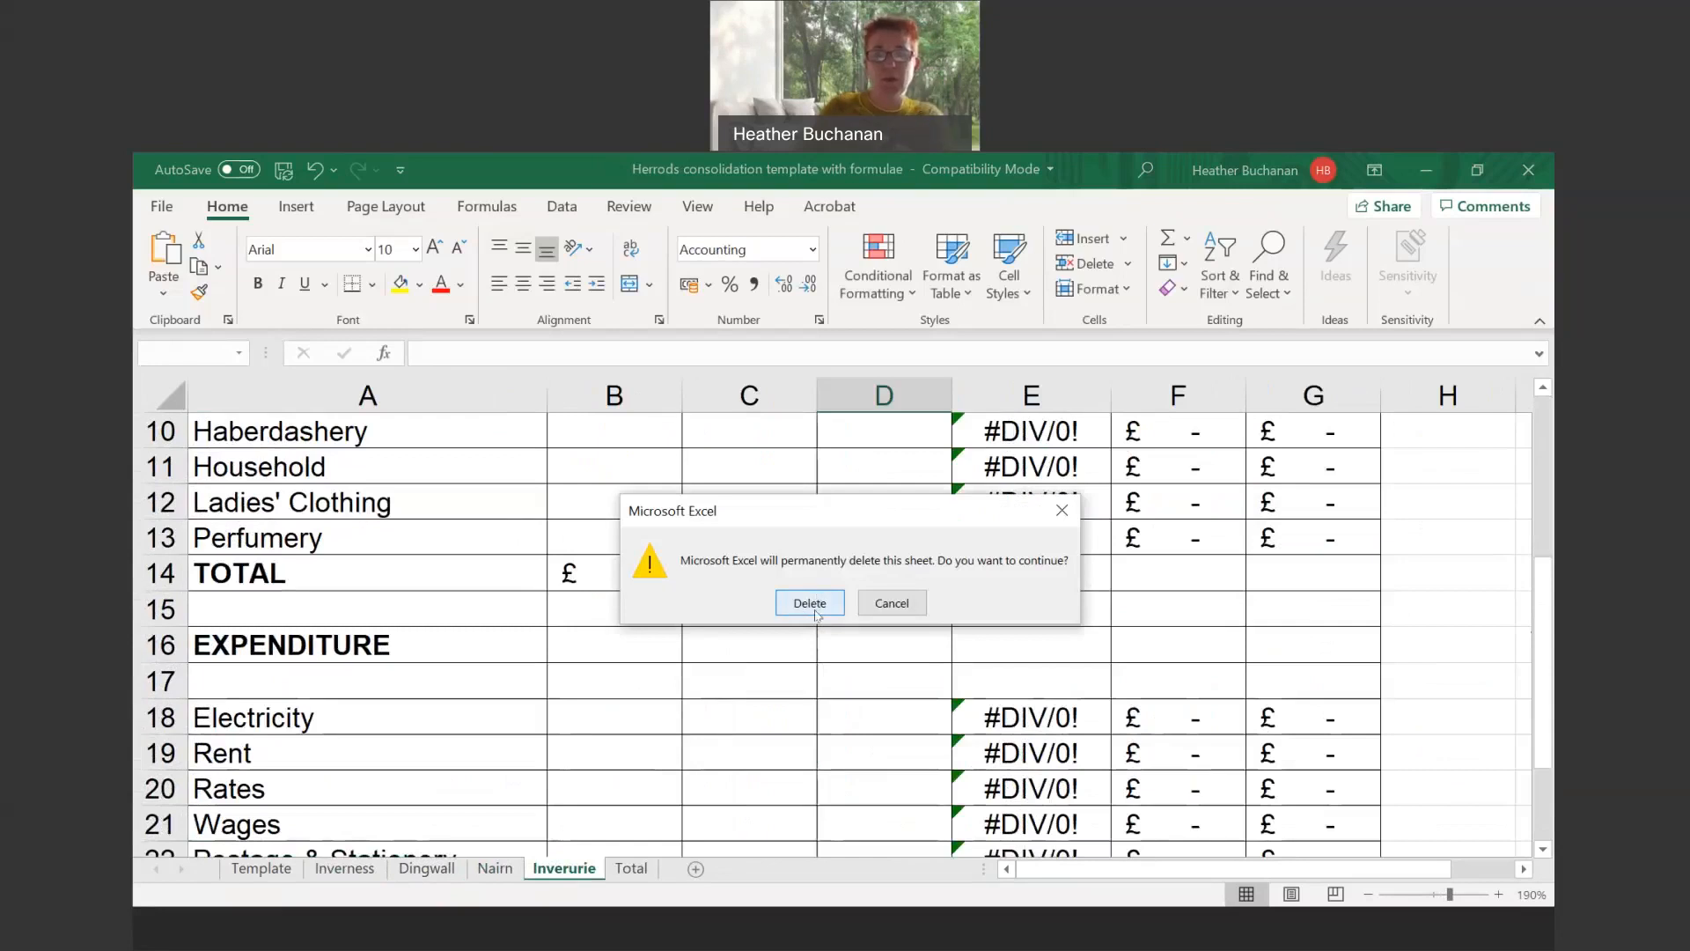
left_click(810, 604)
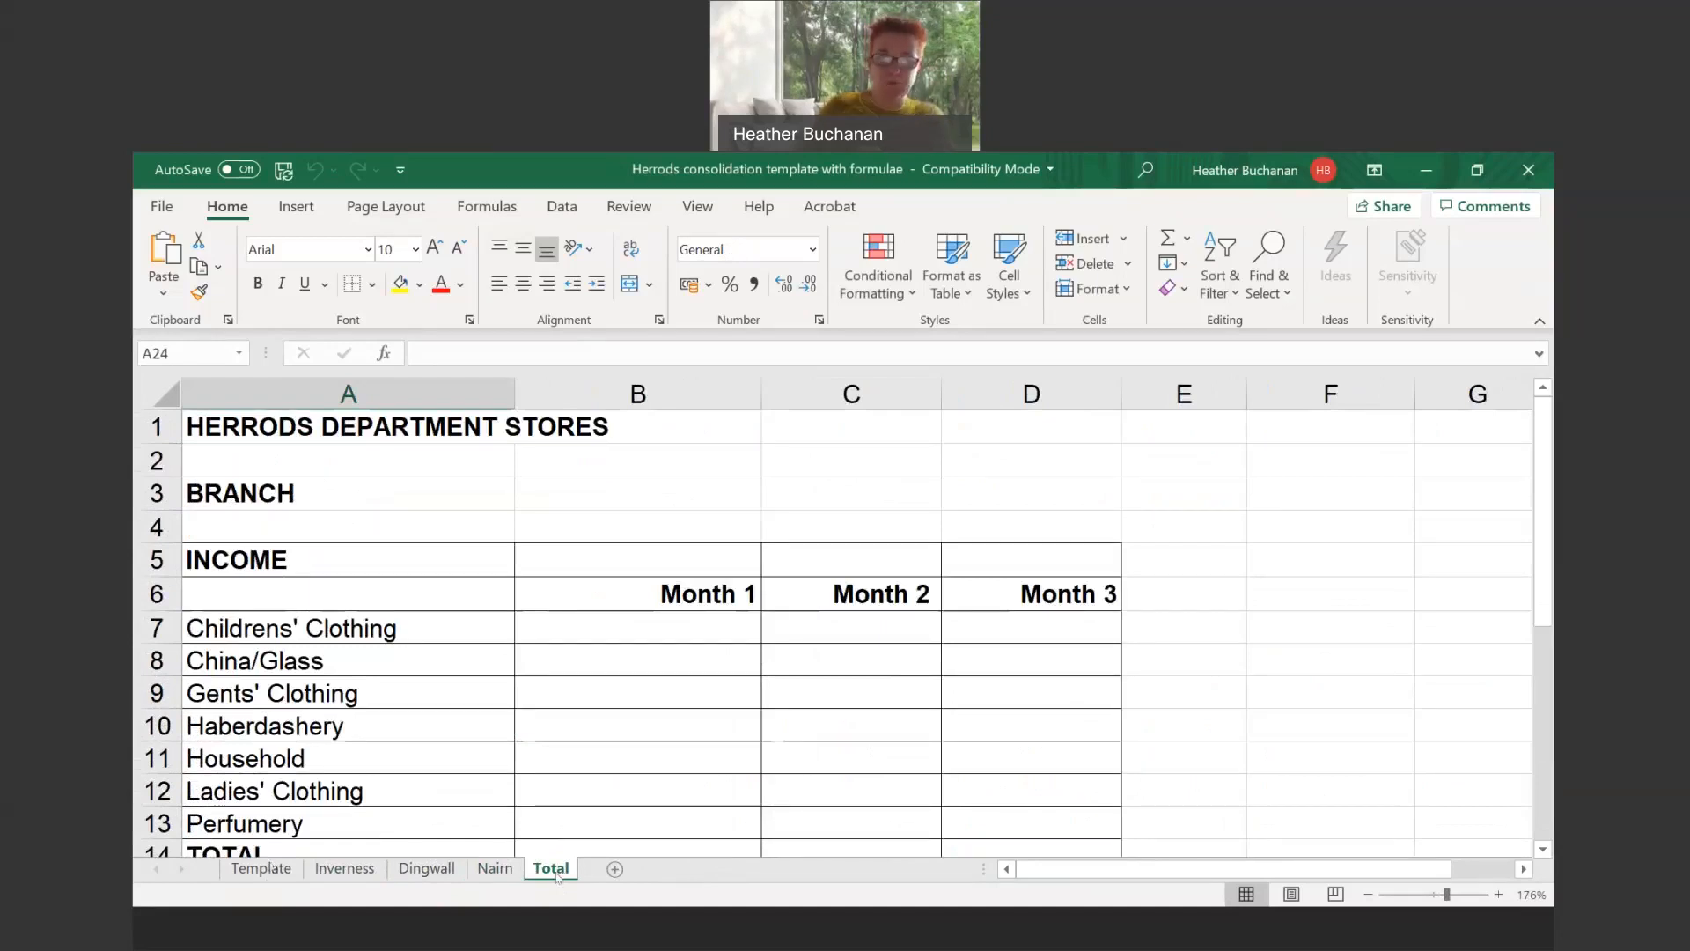
Delete the existing Total sheet from the workbook
right_click(557, 874)
left_click(606, 582)
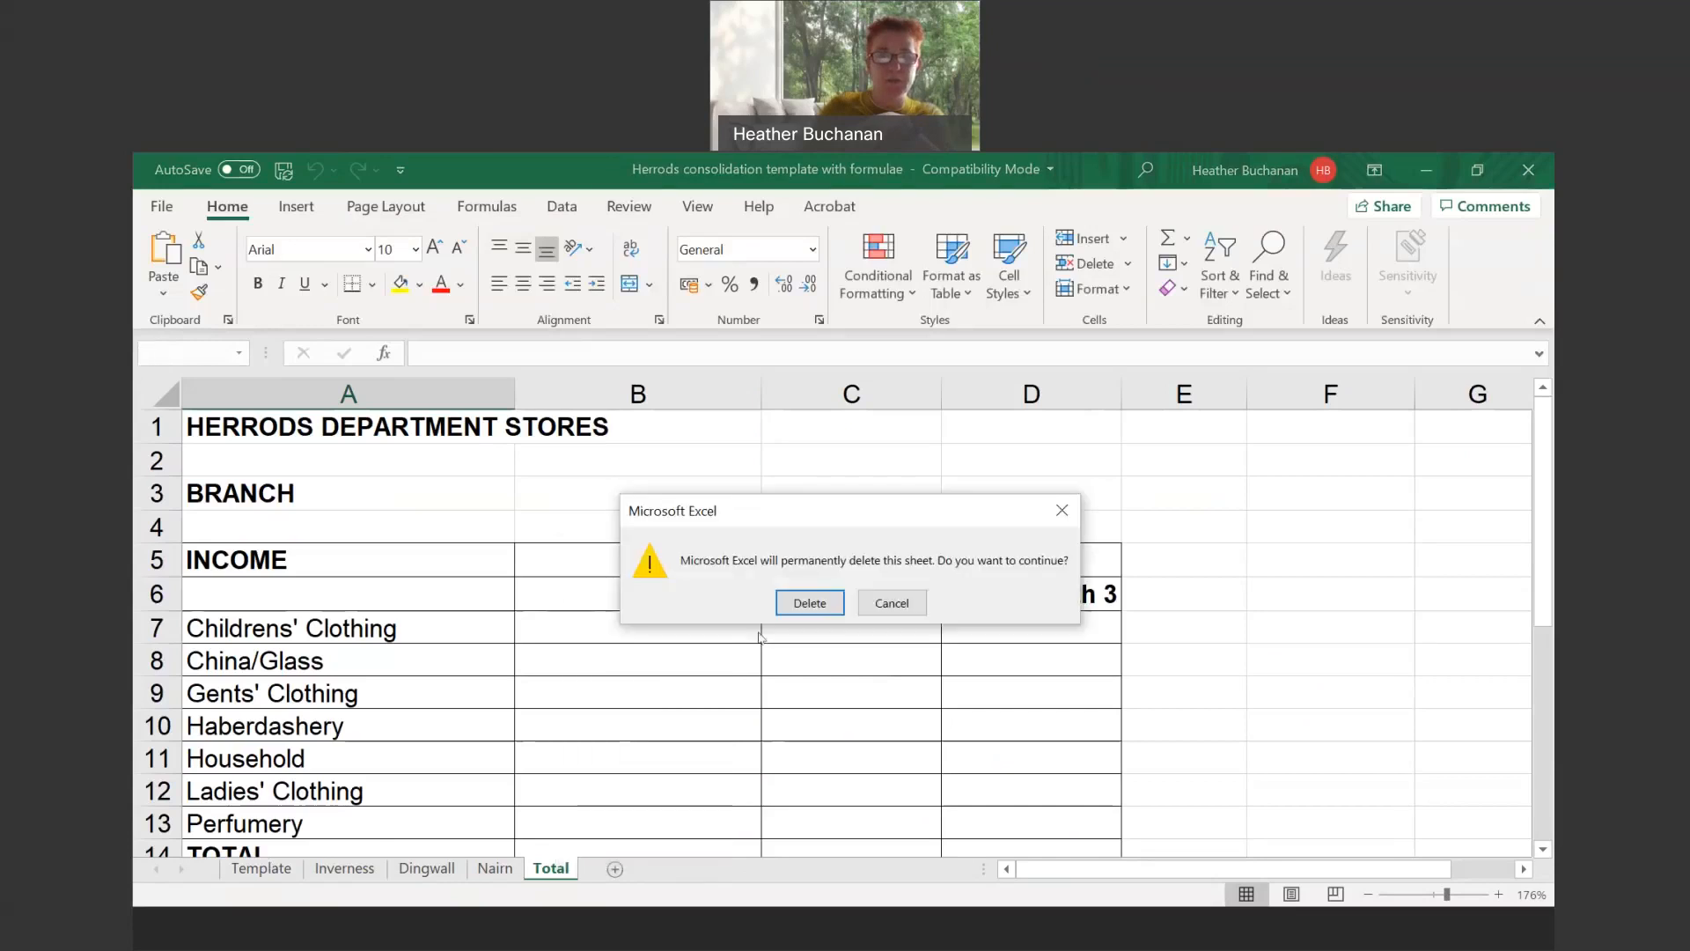
left_click(809, 602)
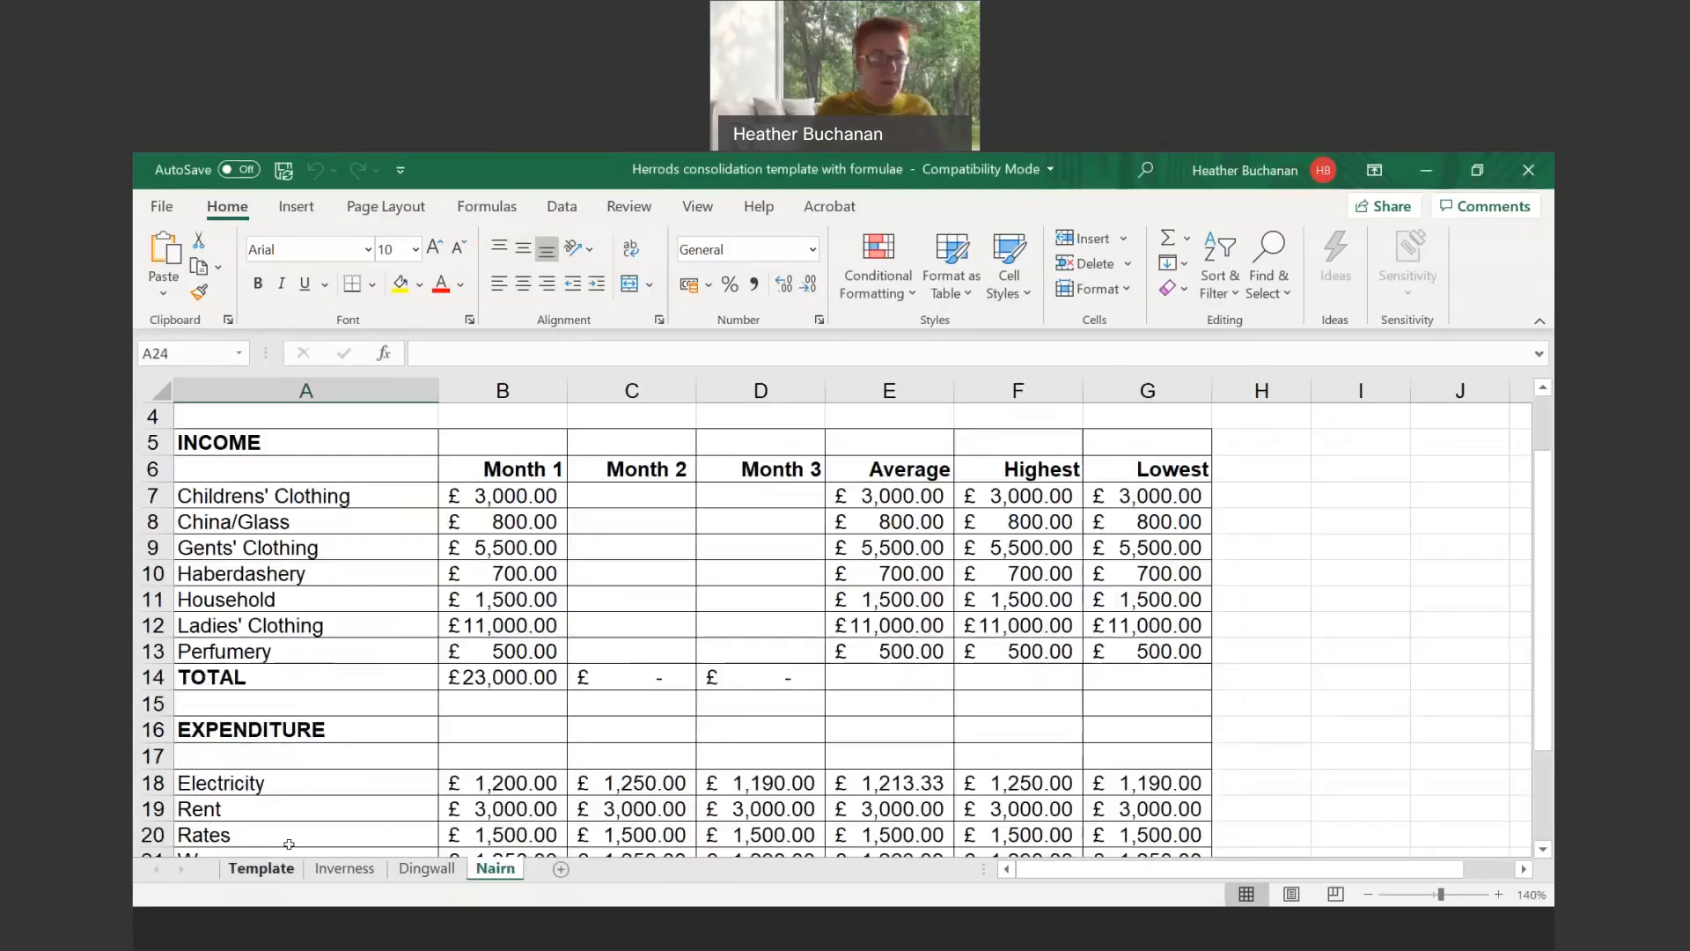
Copy the Template sheet to the end of the workbook after Nairn, and rename the copy Total
left_click(282, 874, "ctrl")
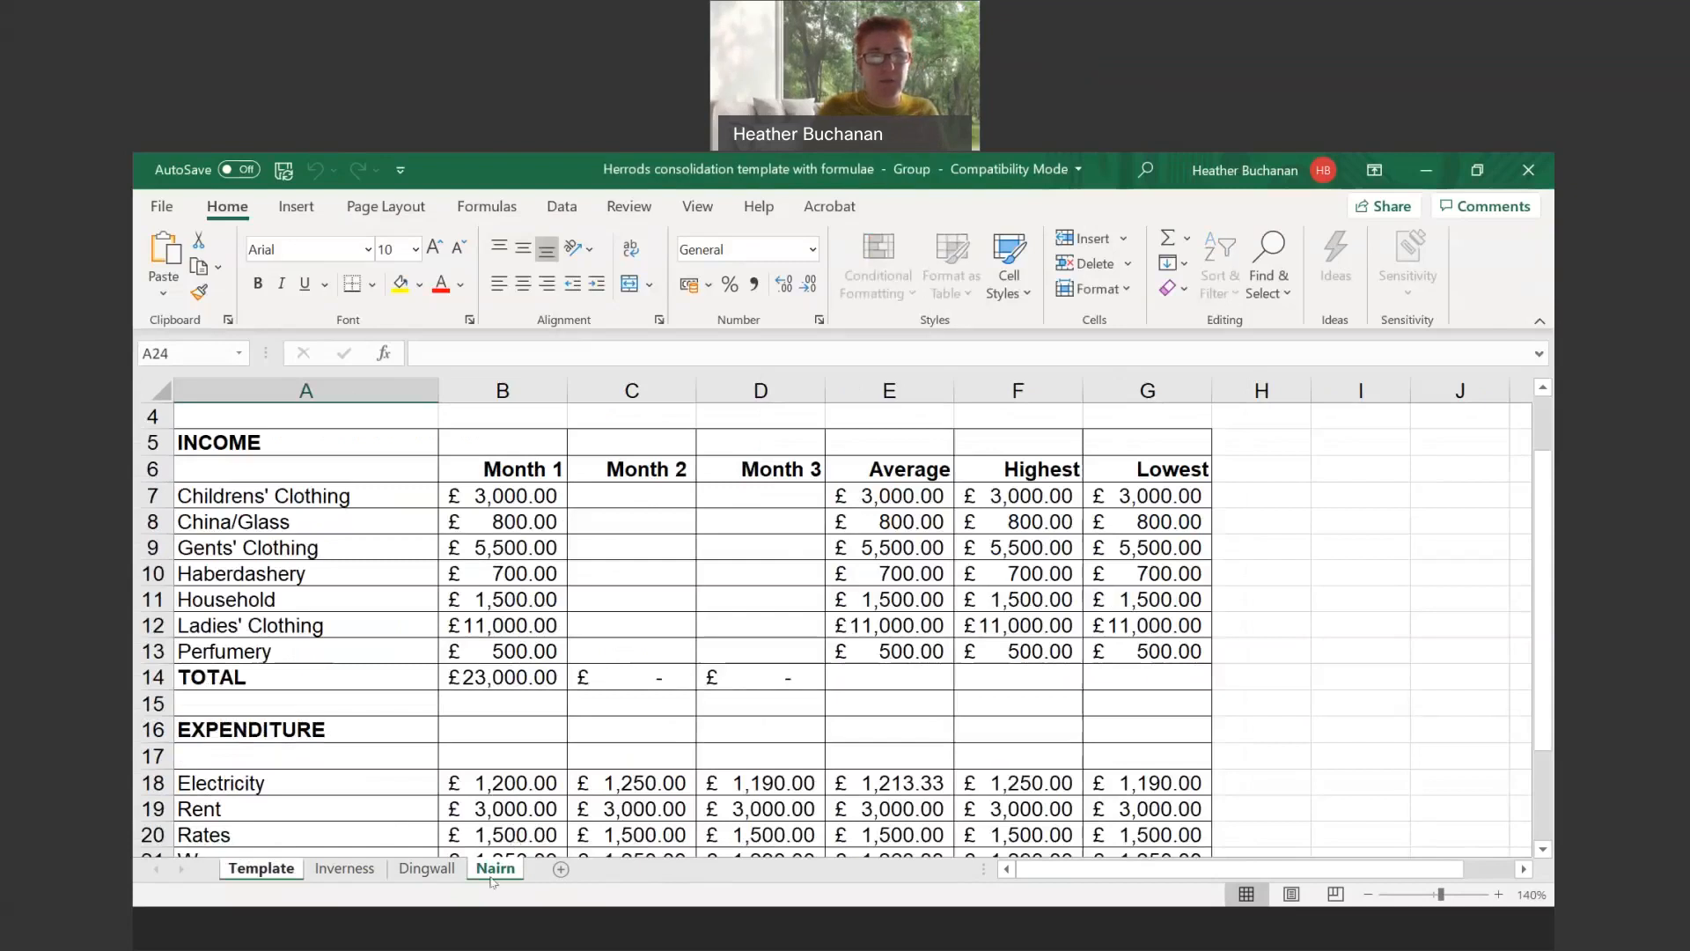
left_click(344, 868)
left_click(264, 868)
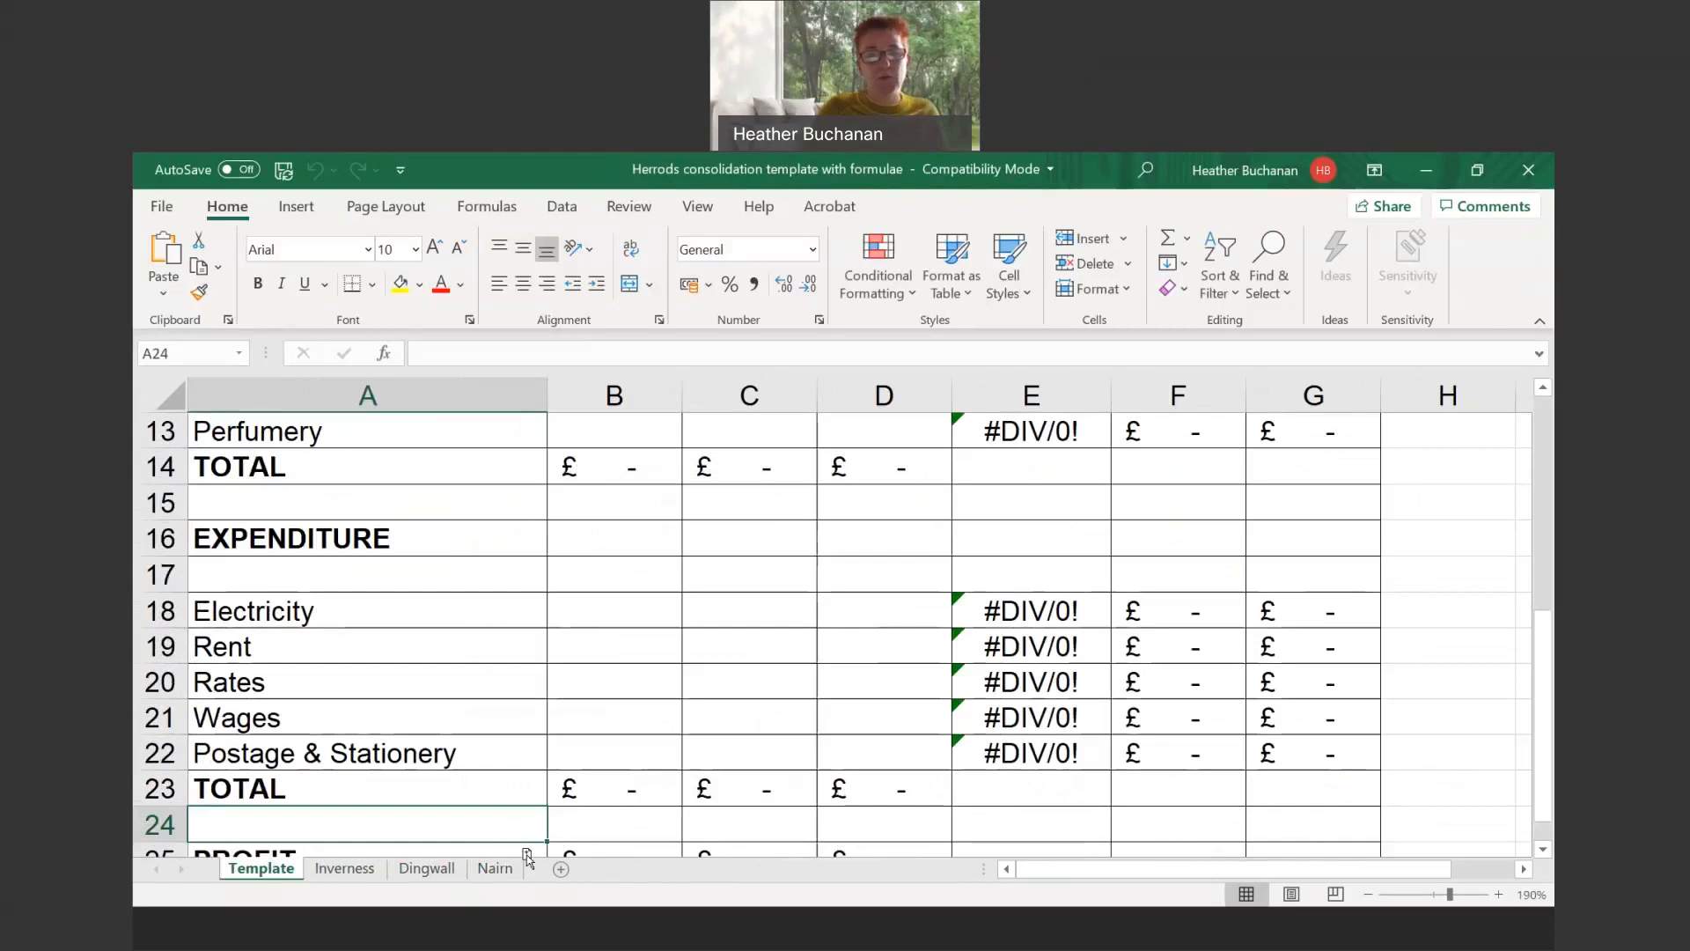
left_click_drag(526, 855, 557, 874)
right_click(558, 872)
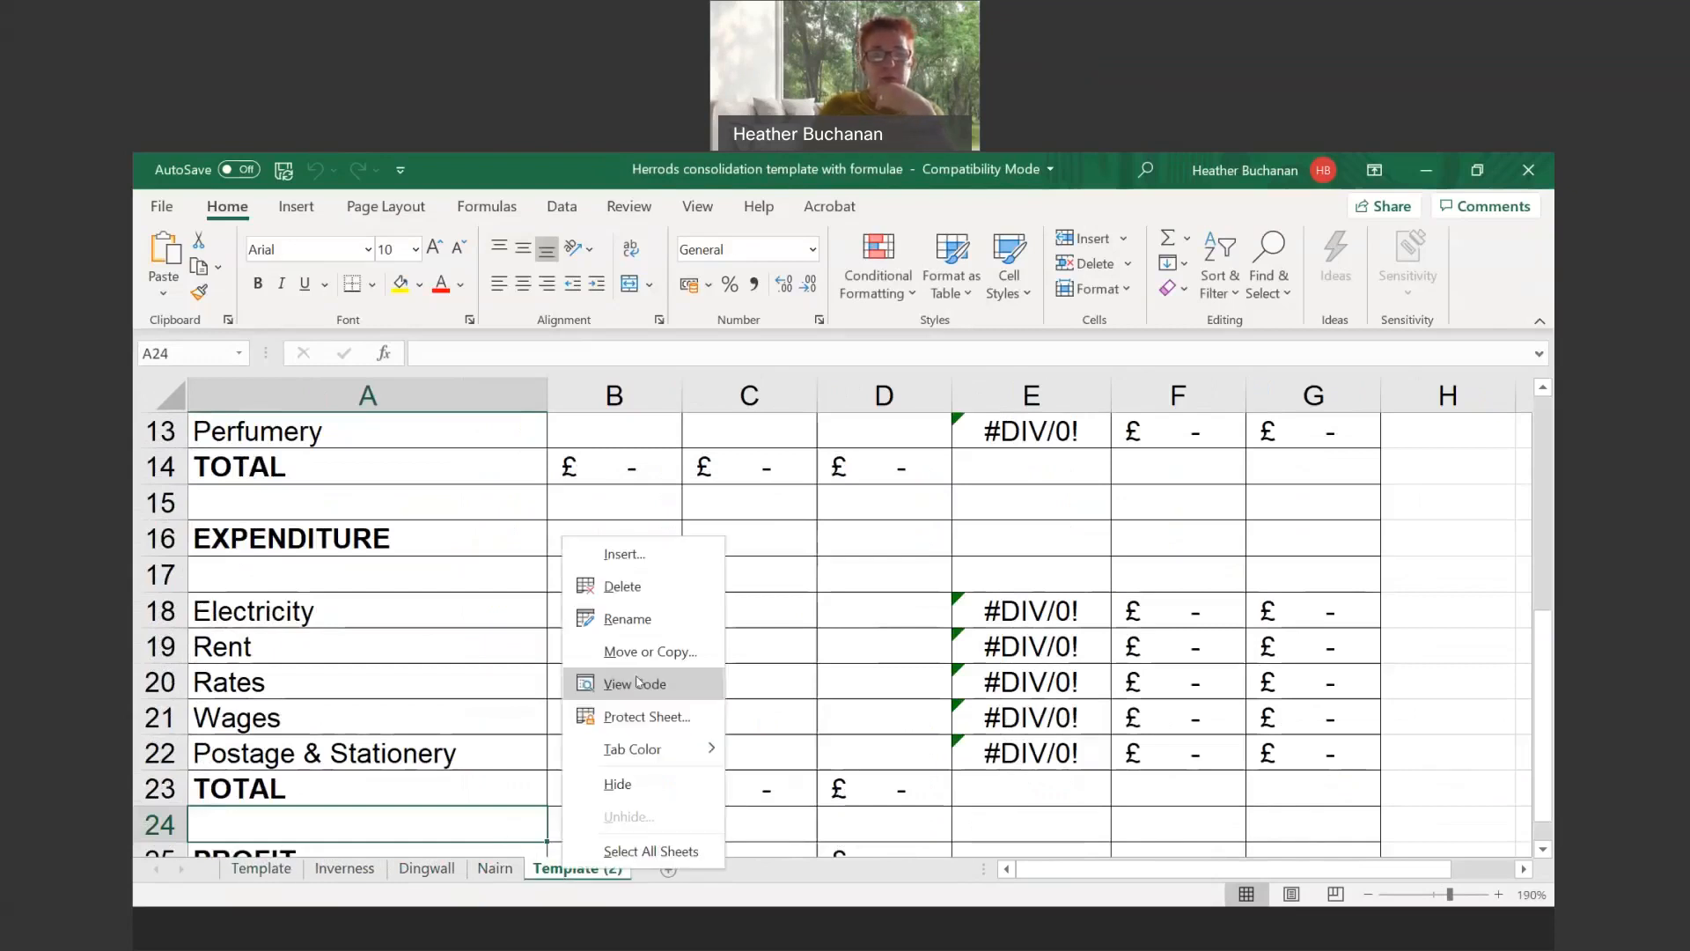
left_click(620, 621)
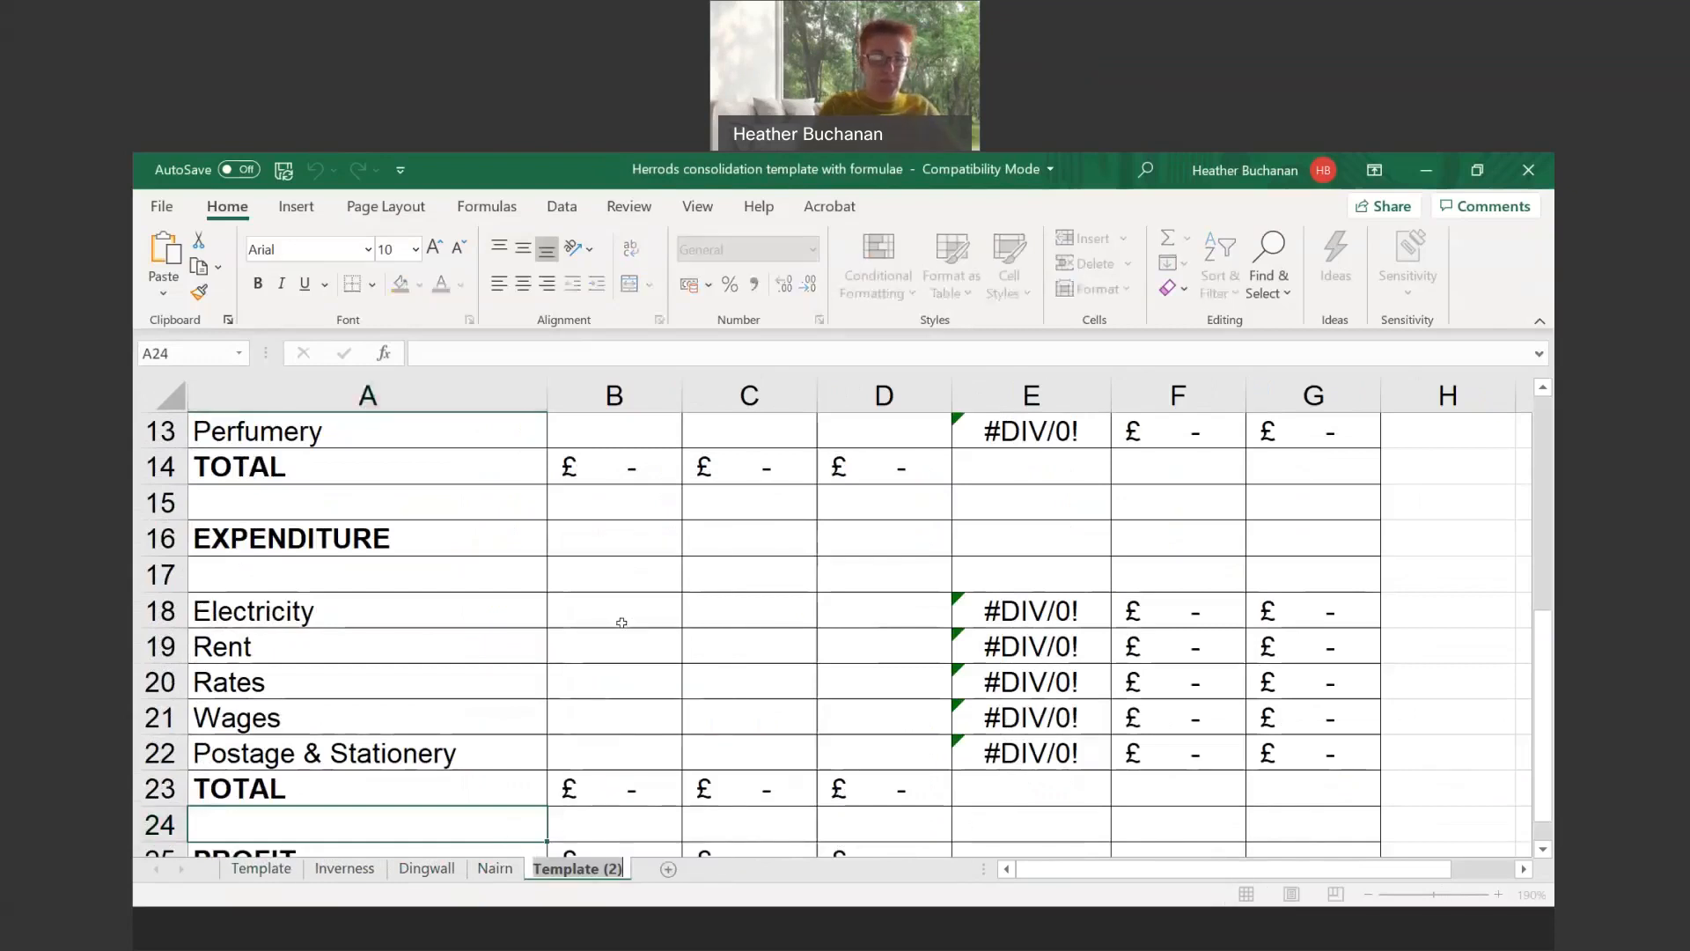
type("Total")
left_click(627, 636)
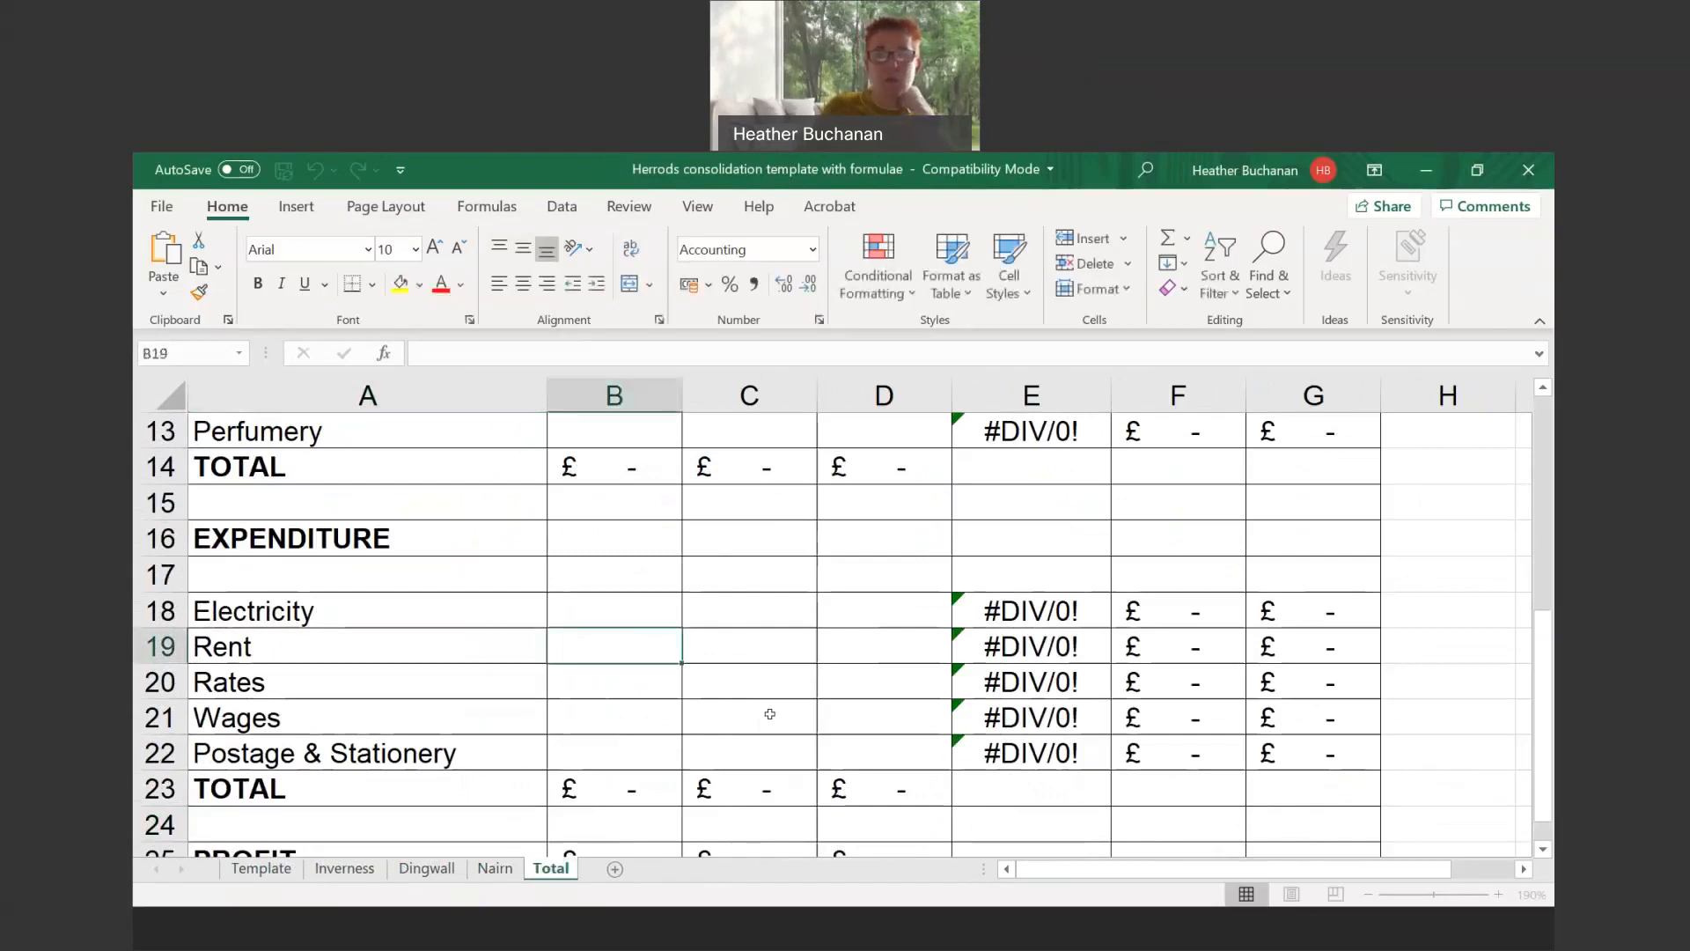
Delete the Average, Highest and Lowest columns (E to G) from the Total sheet and look over the remaining layout
scroll(1153, 550, "up", 4)
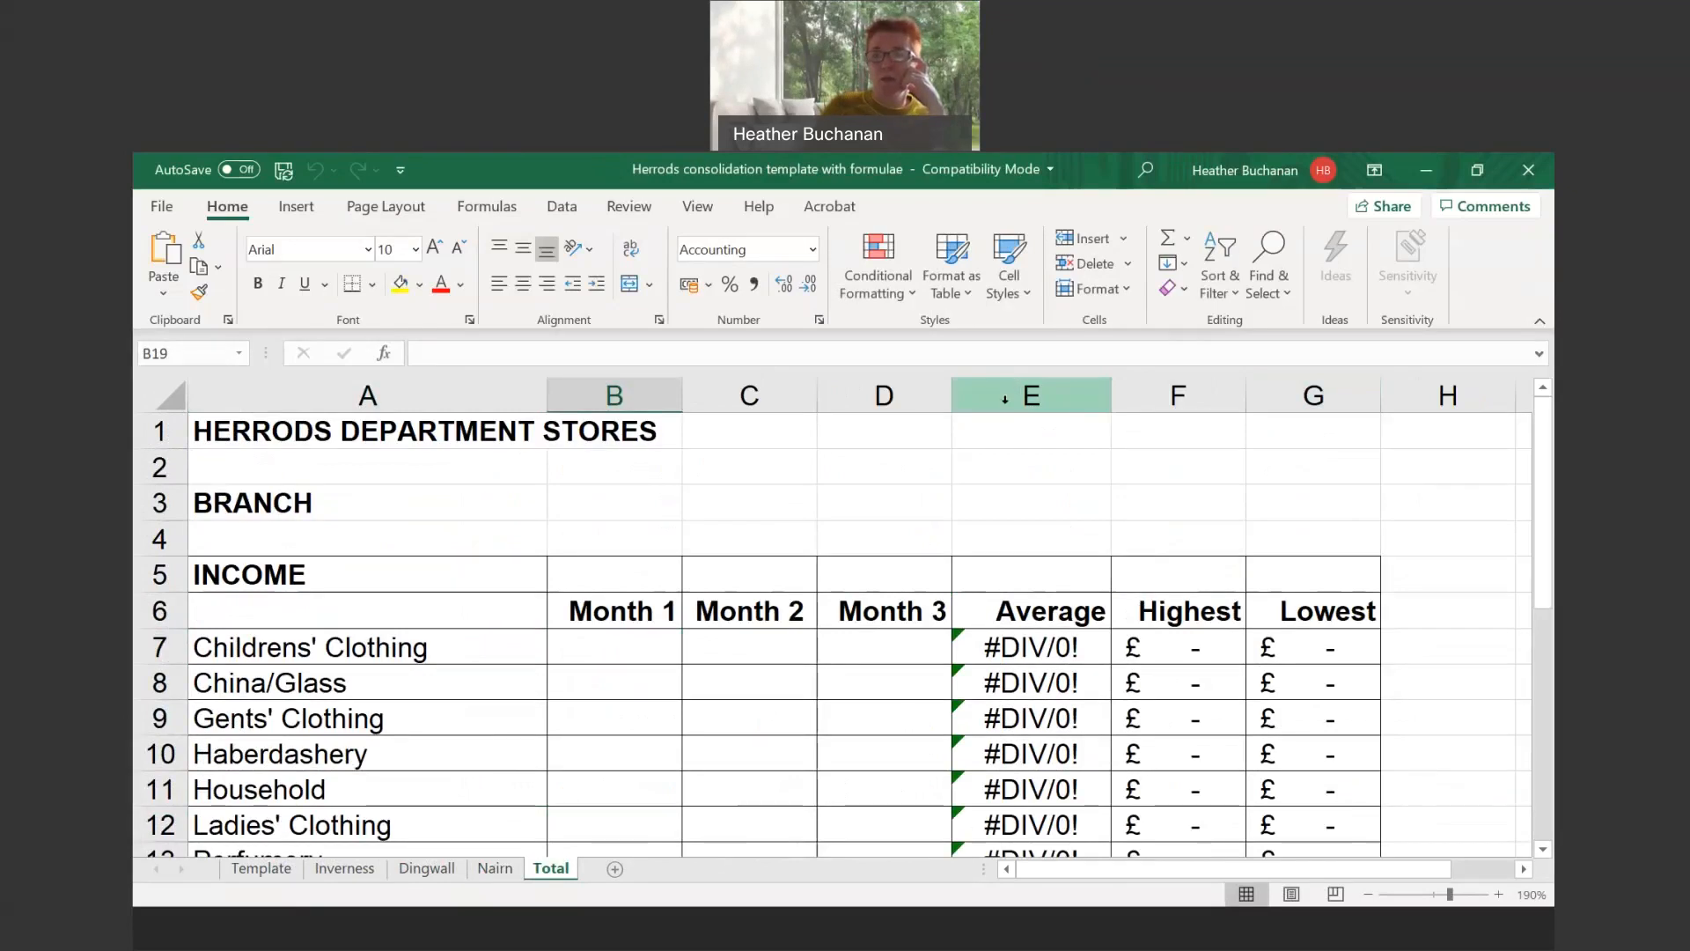
left_click_drag(1004, 398, 1312, 396)
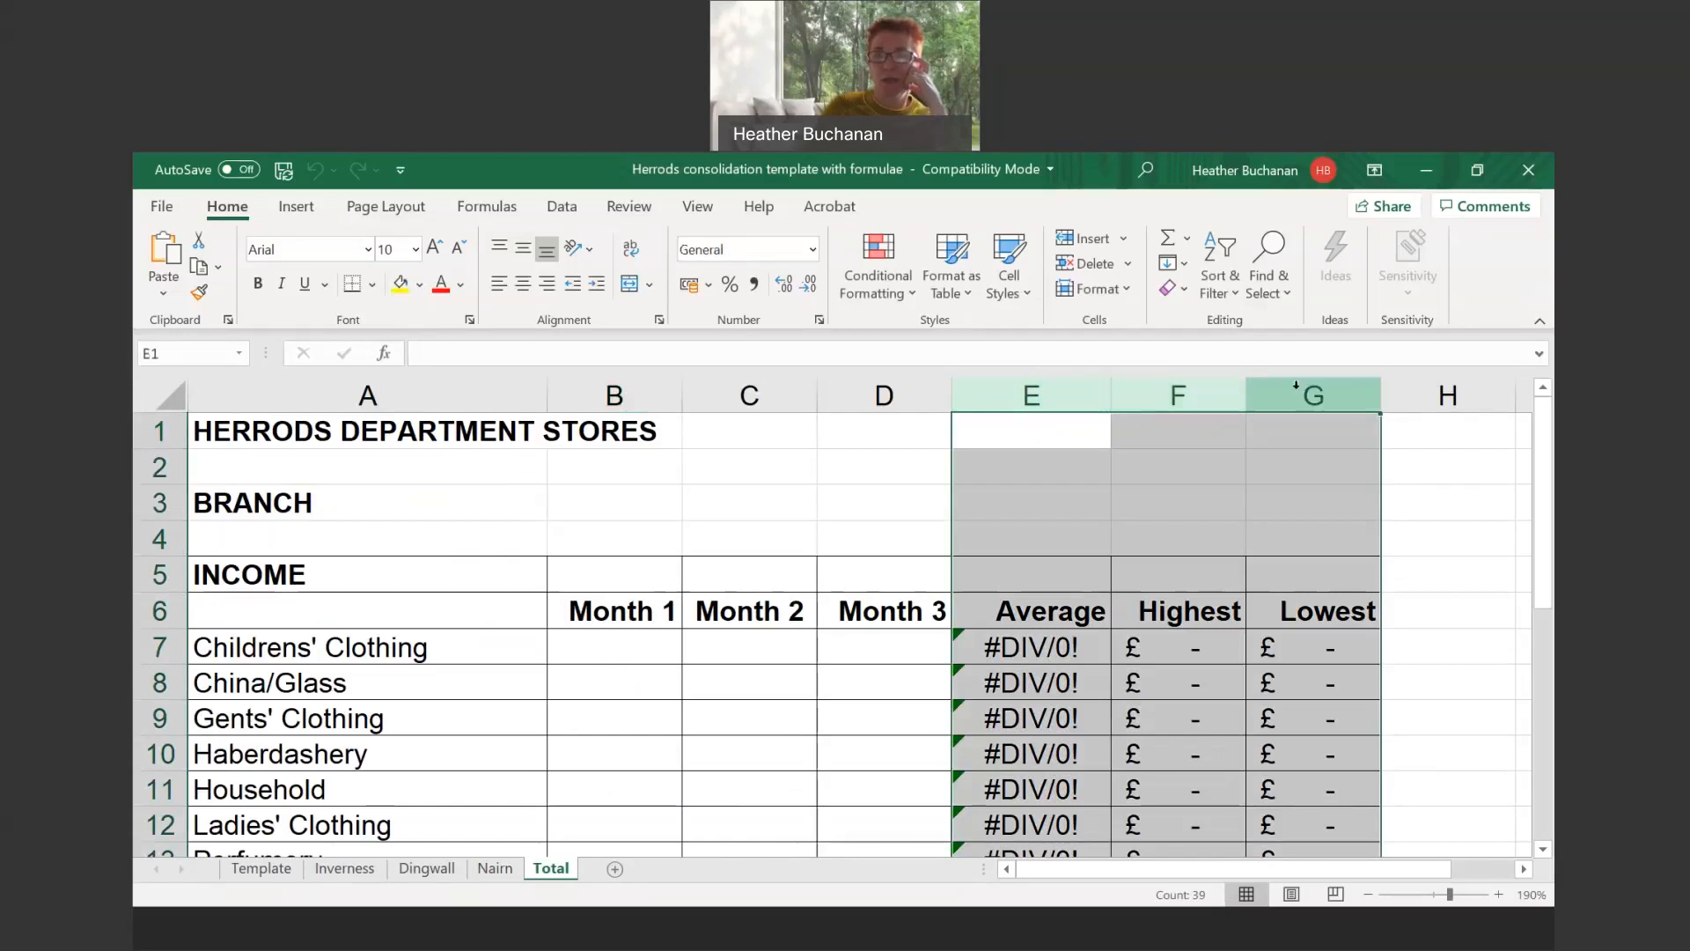
right_click(1066, 394)
left_click(1130, 618)
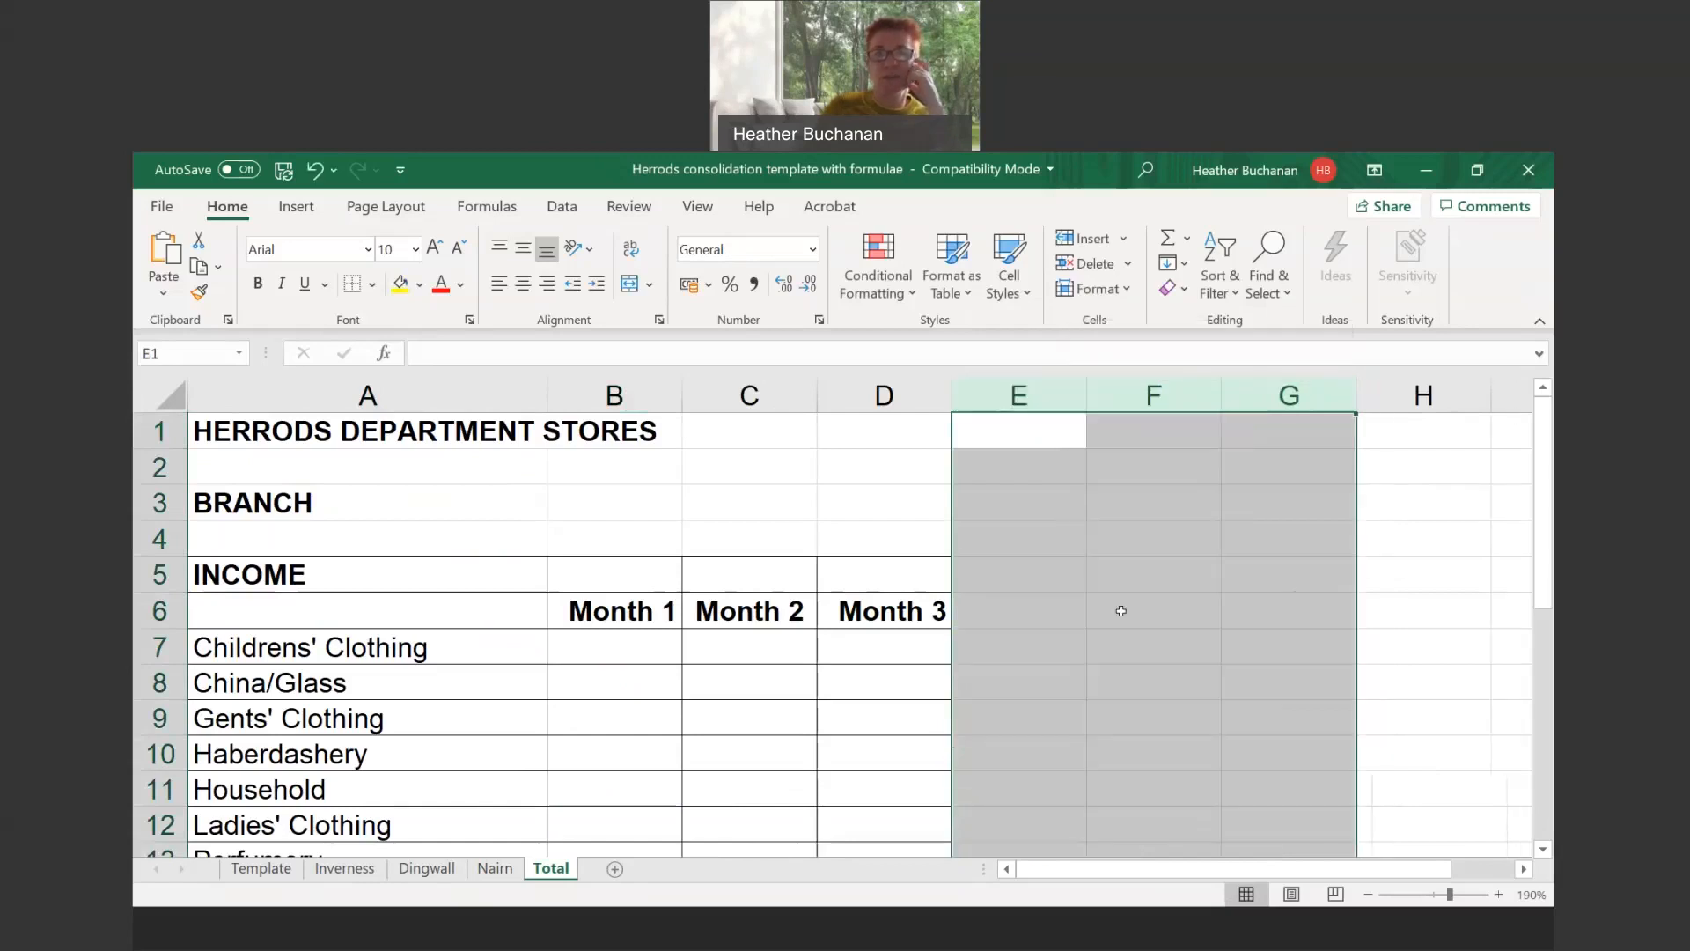
left_click(1040, 616)
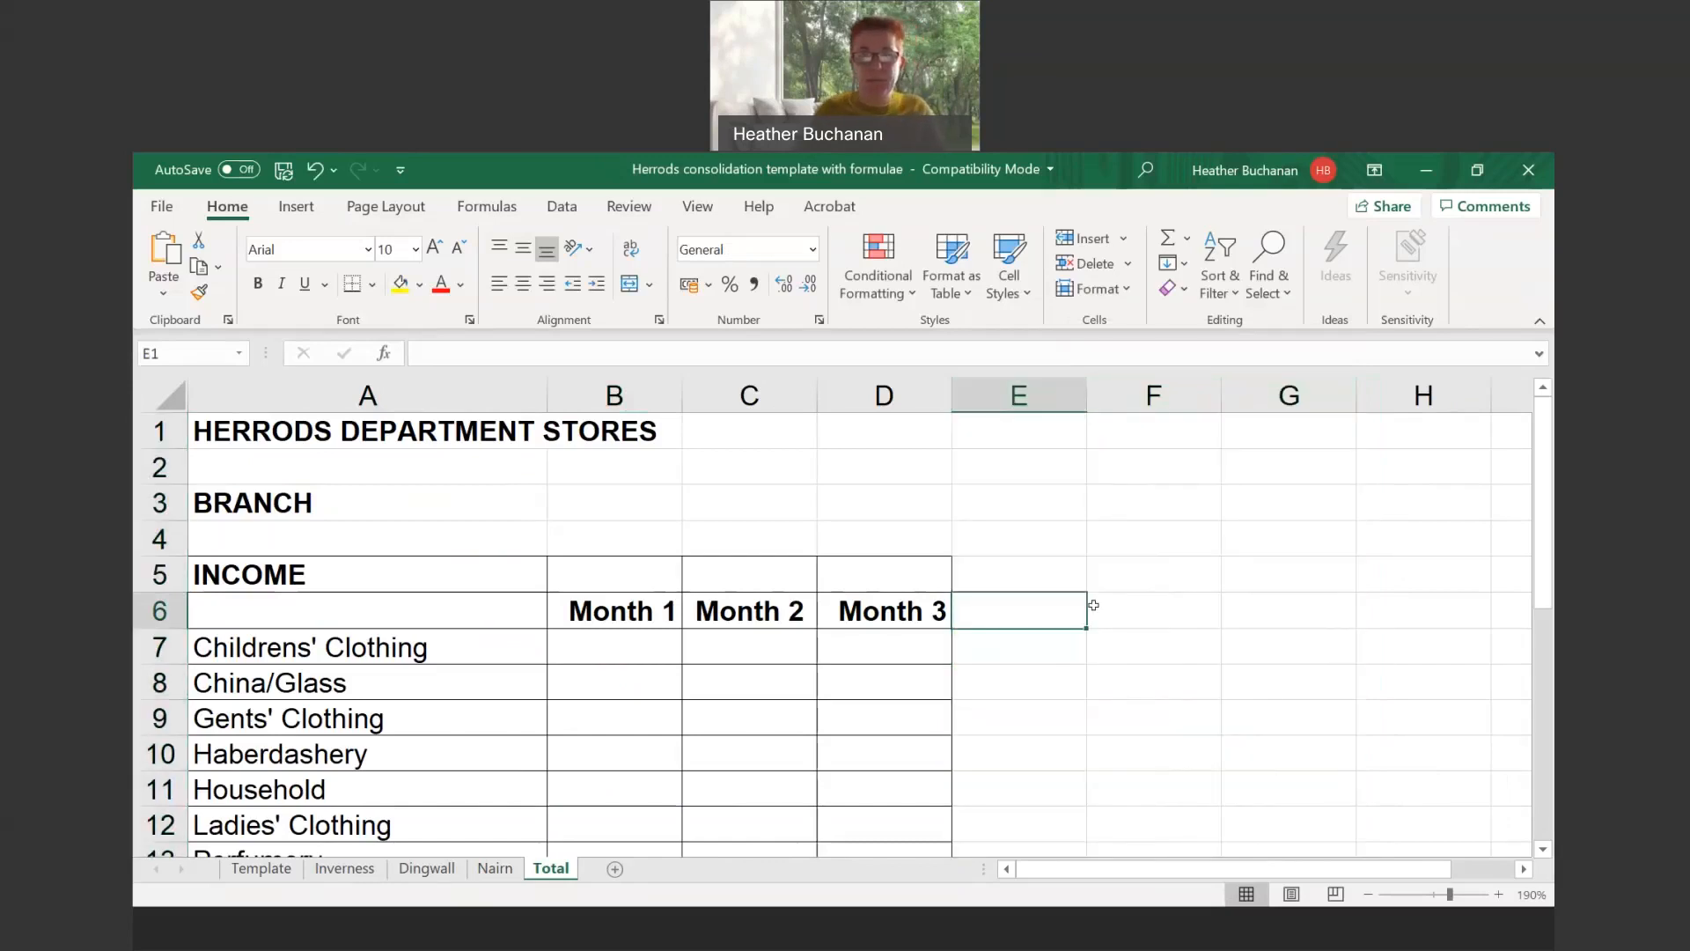
scroll(763, 734, "down", 3)
scroll(763, 735, "up", 1)
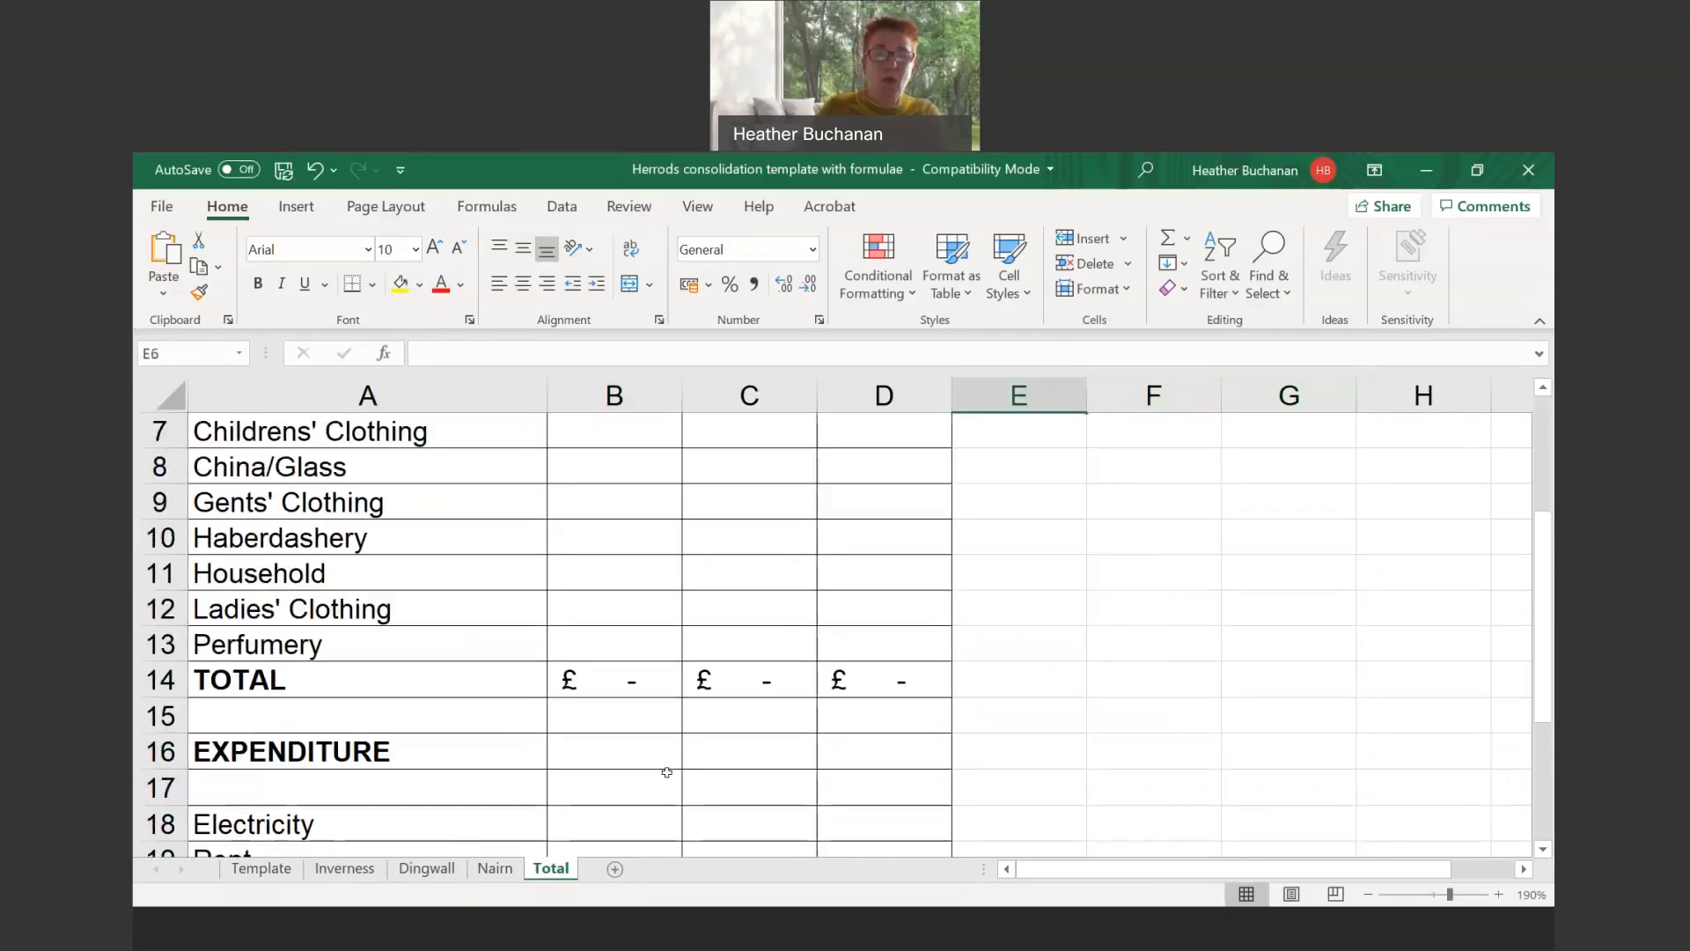
scroll(667, 772, "up", 2)
In cell B7 of the Total sheet, sum Month 1 Childrens' Clothing across all branches with =sum('Inverness:Nairn'!B7)
left_click(593, 645)
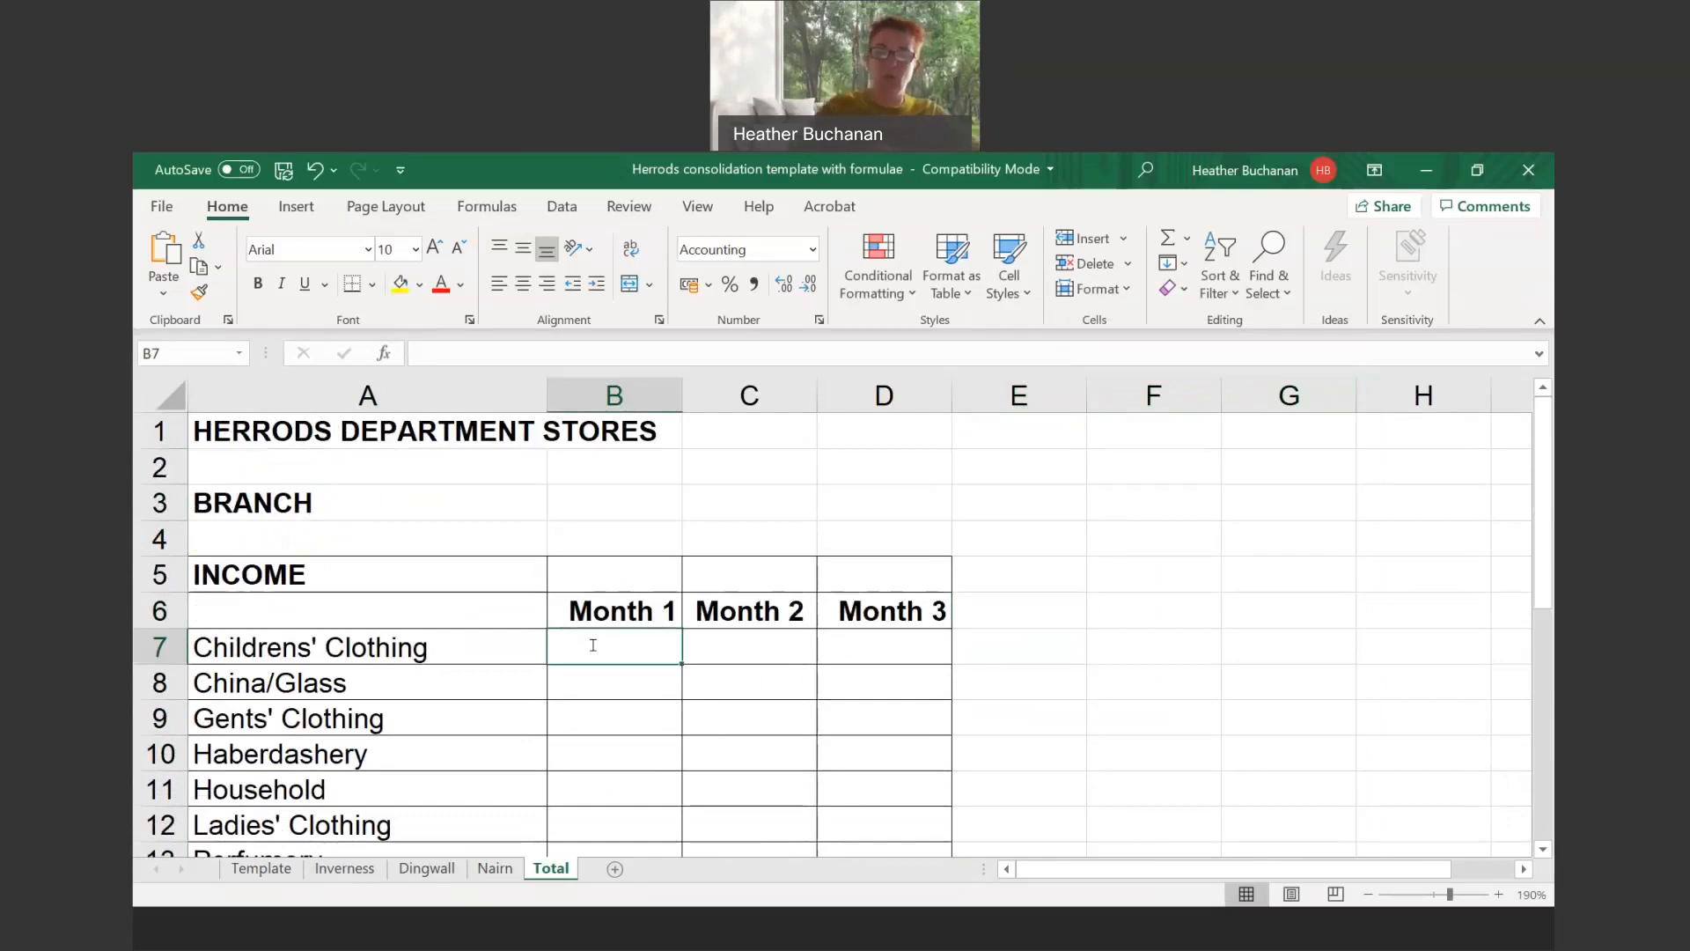
type("=")
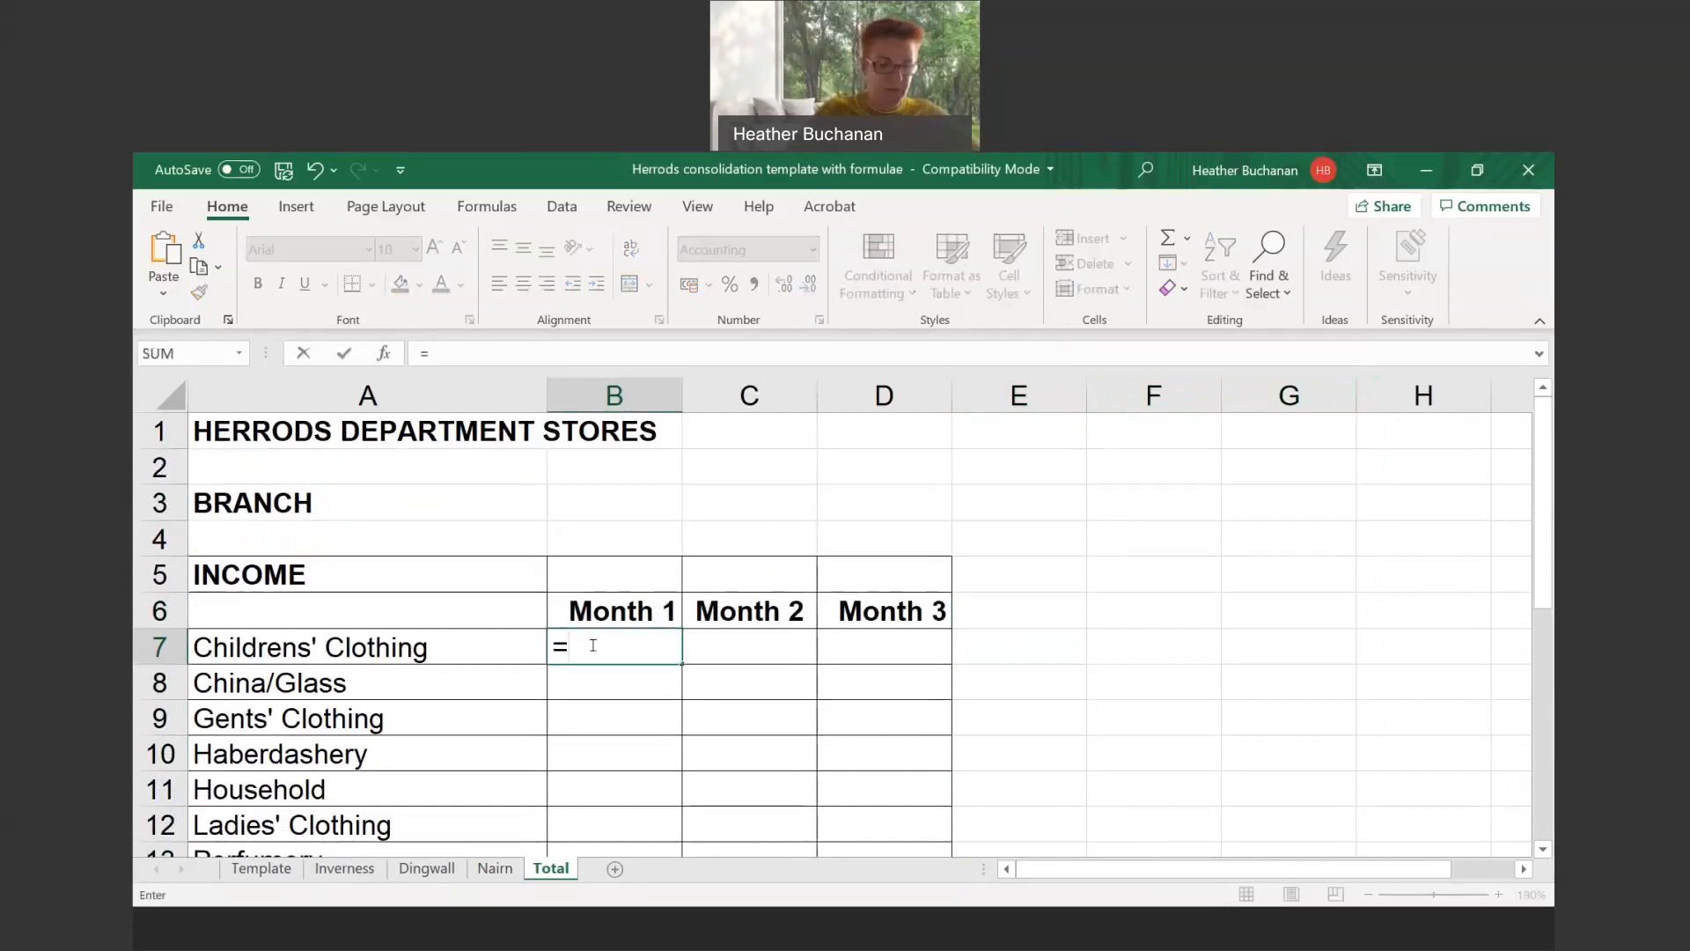
type("sum(")
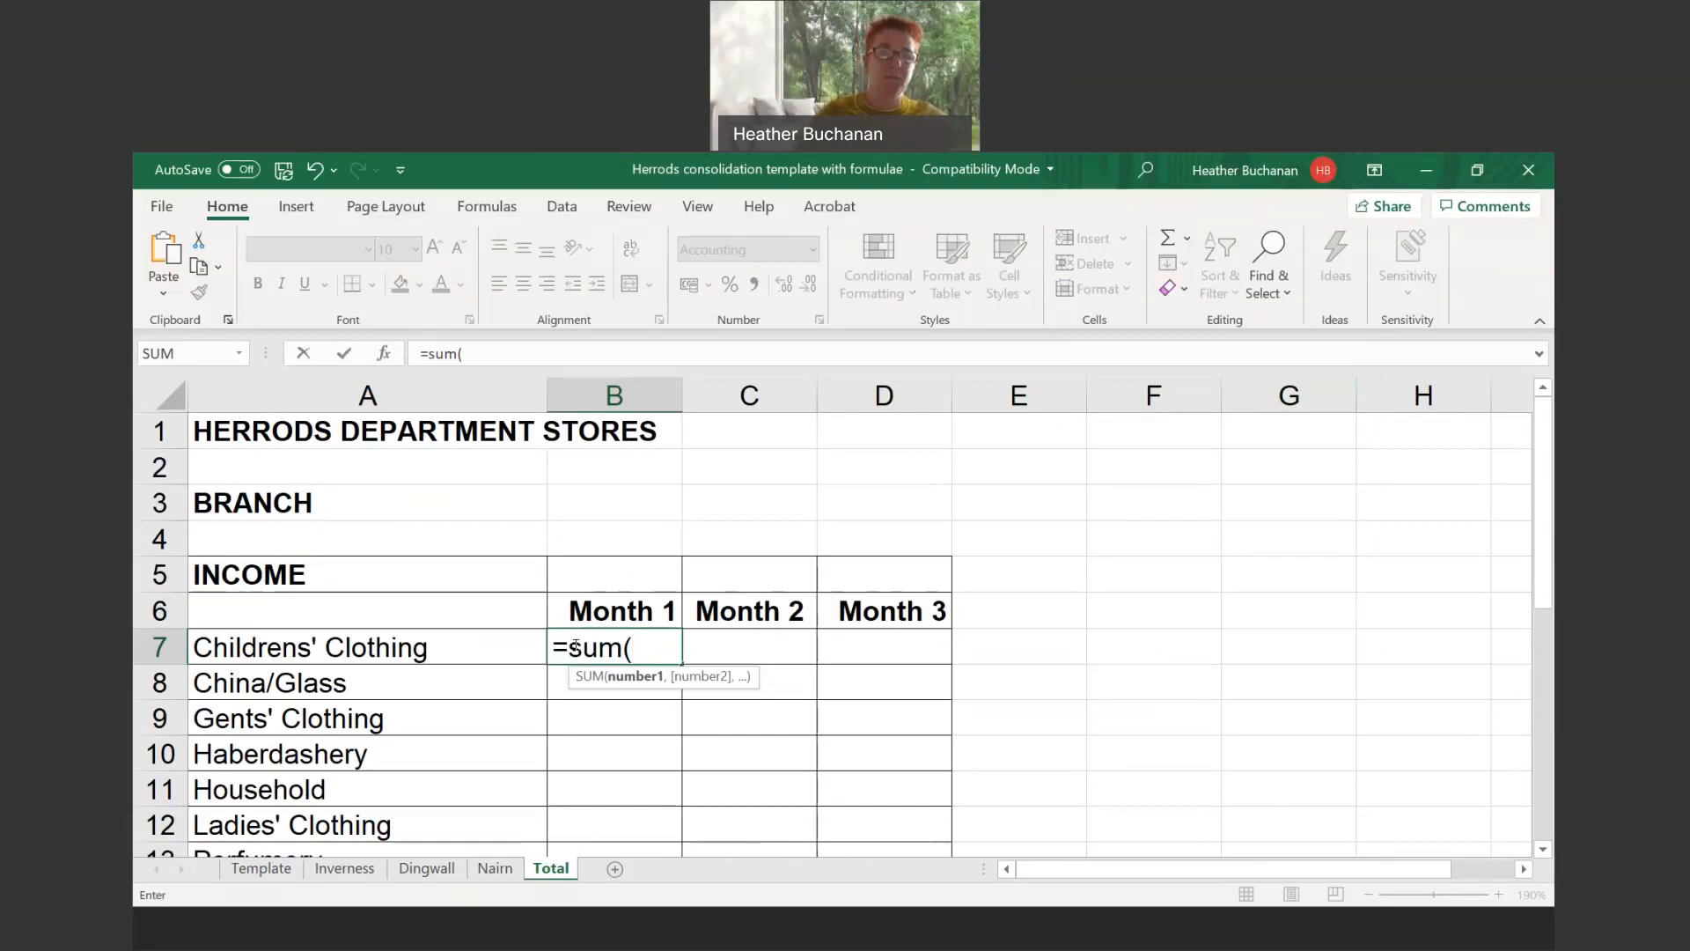
left_click(345, 869)
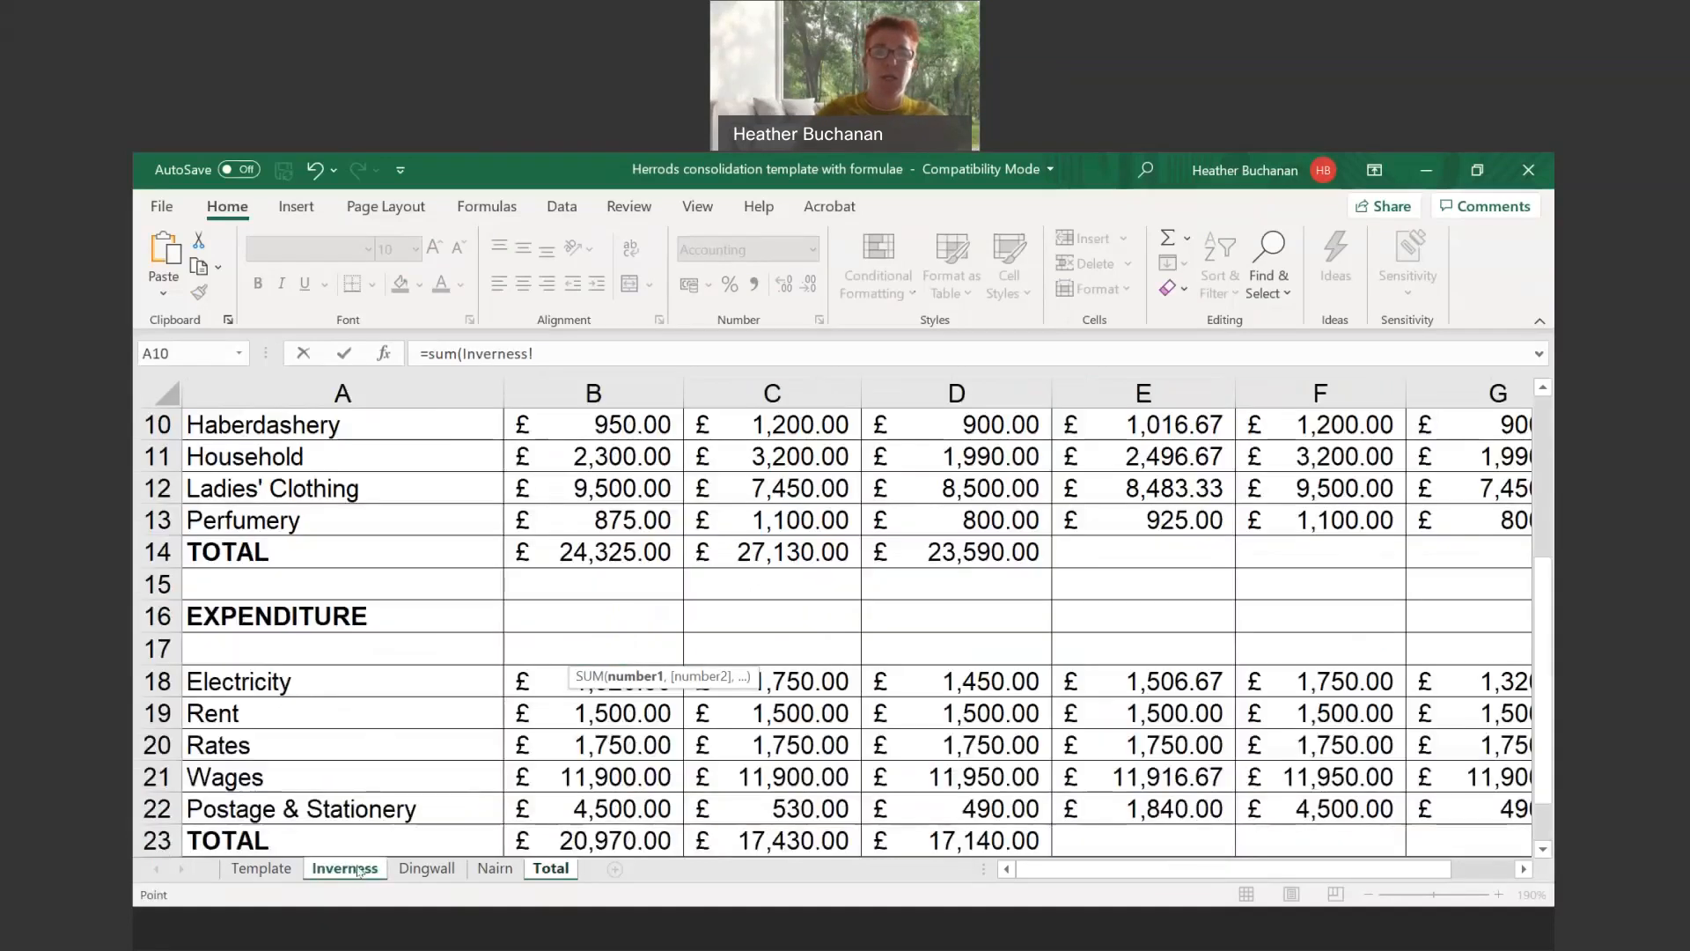
scroll(634, 619, "up", 3)
left_click(633, 619)
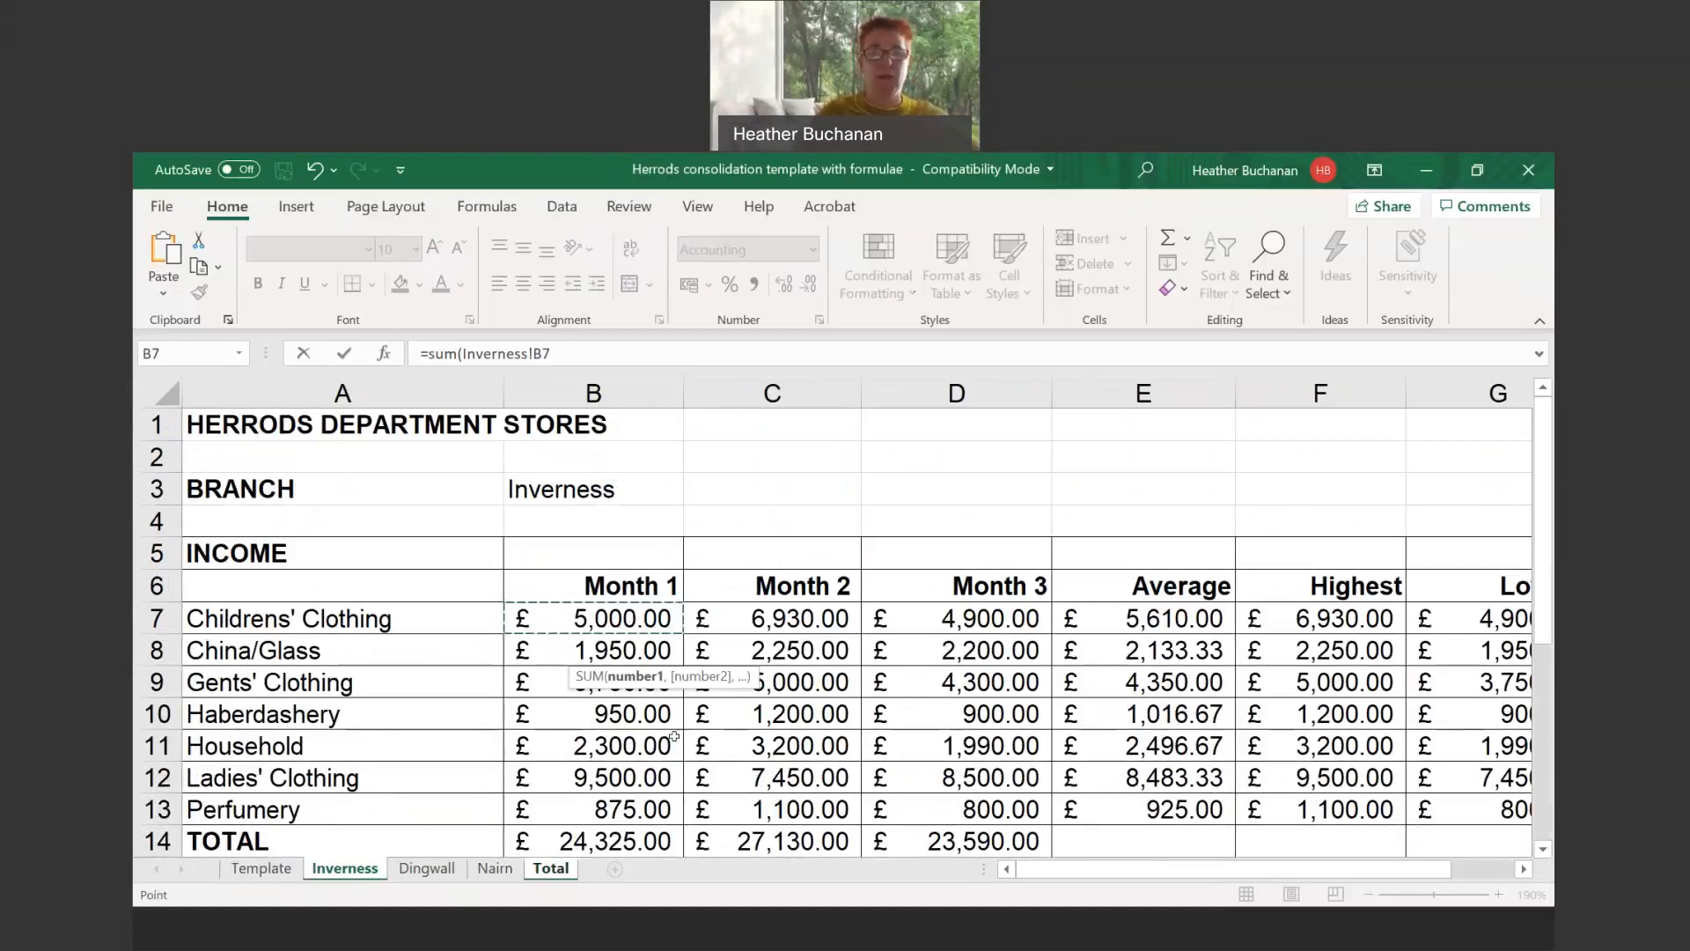
left_click(508, 871, "shift")
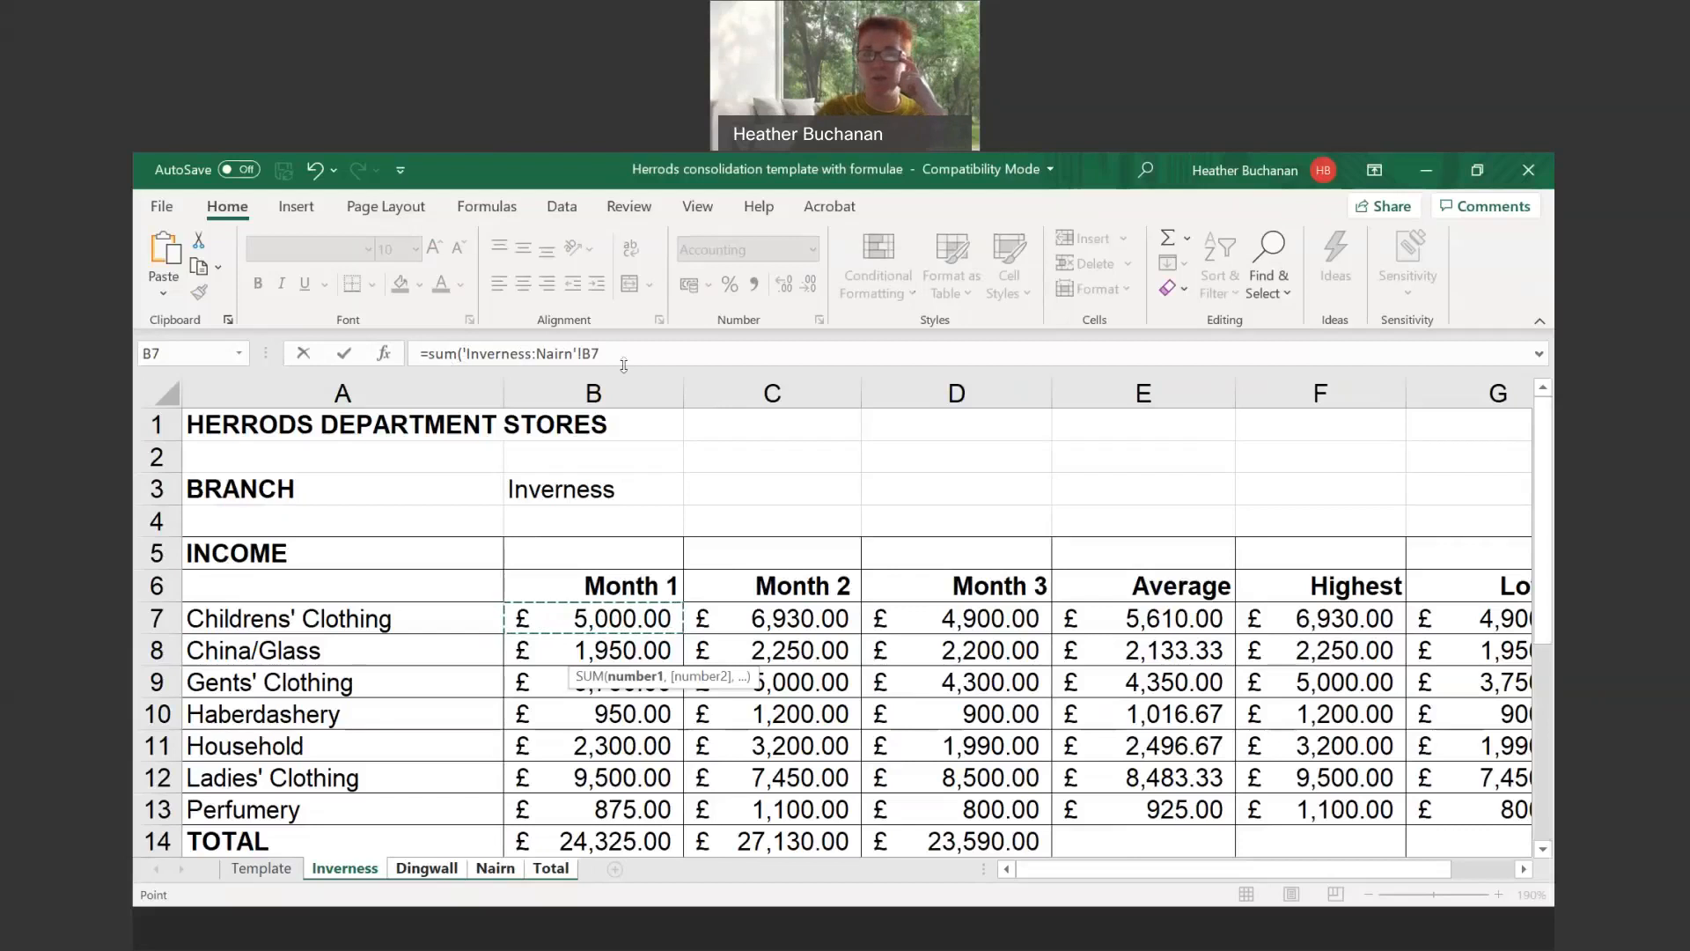
key("Return")
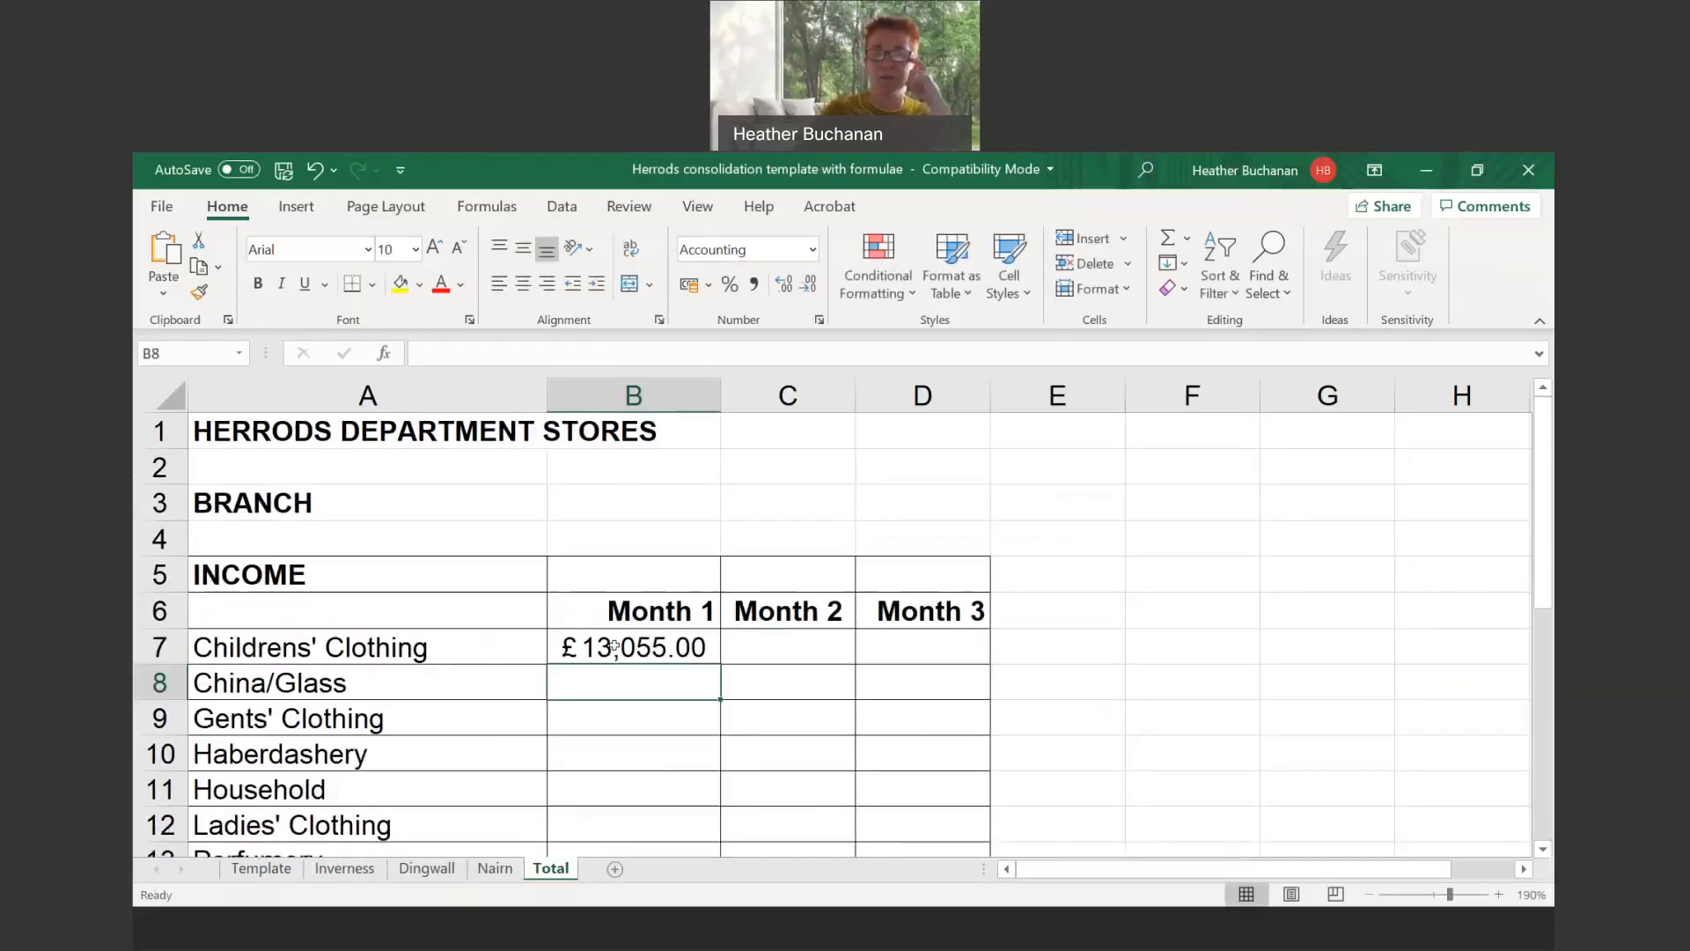
In cell C7 of the Total sheet, sum Month 2 Childrens' Clothing across all branches with =sum('Inverness:Nairn'!C7)
left_click(613, 647)
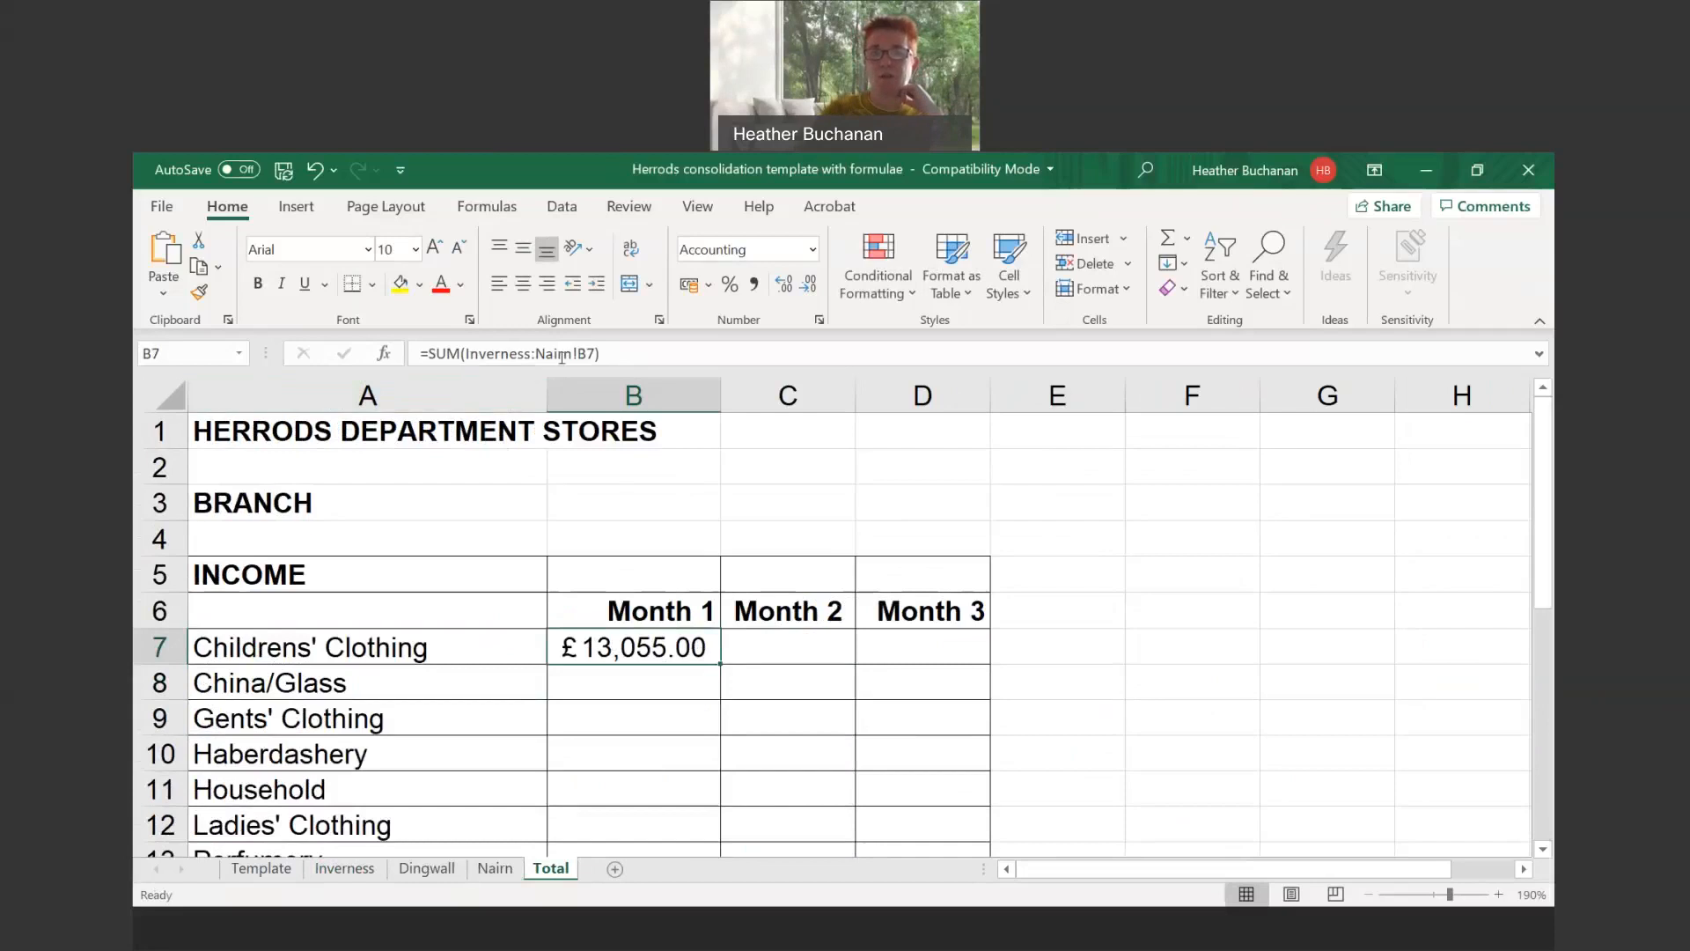
left_click(799, 646)
type("=su")
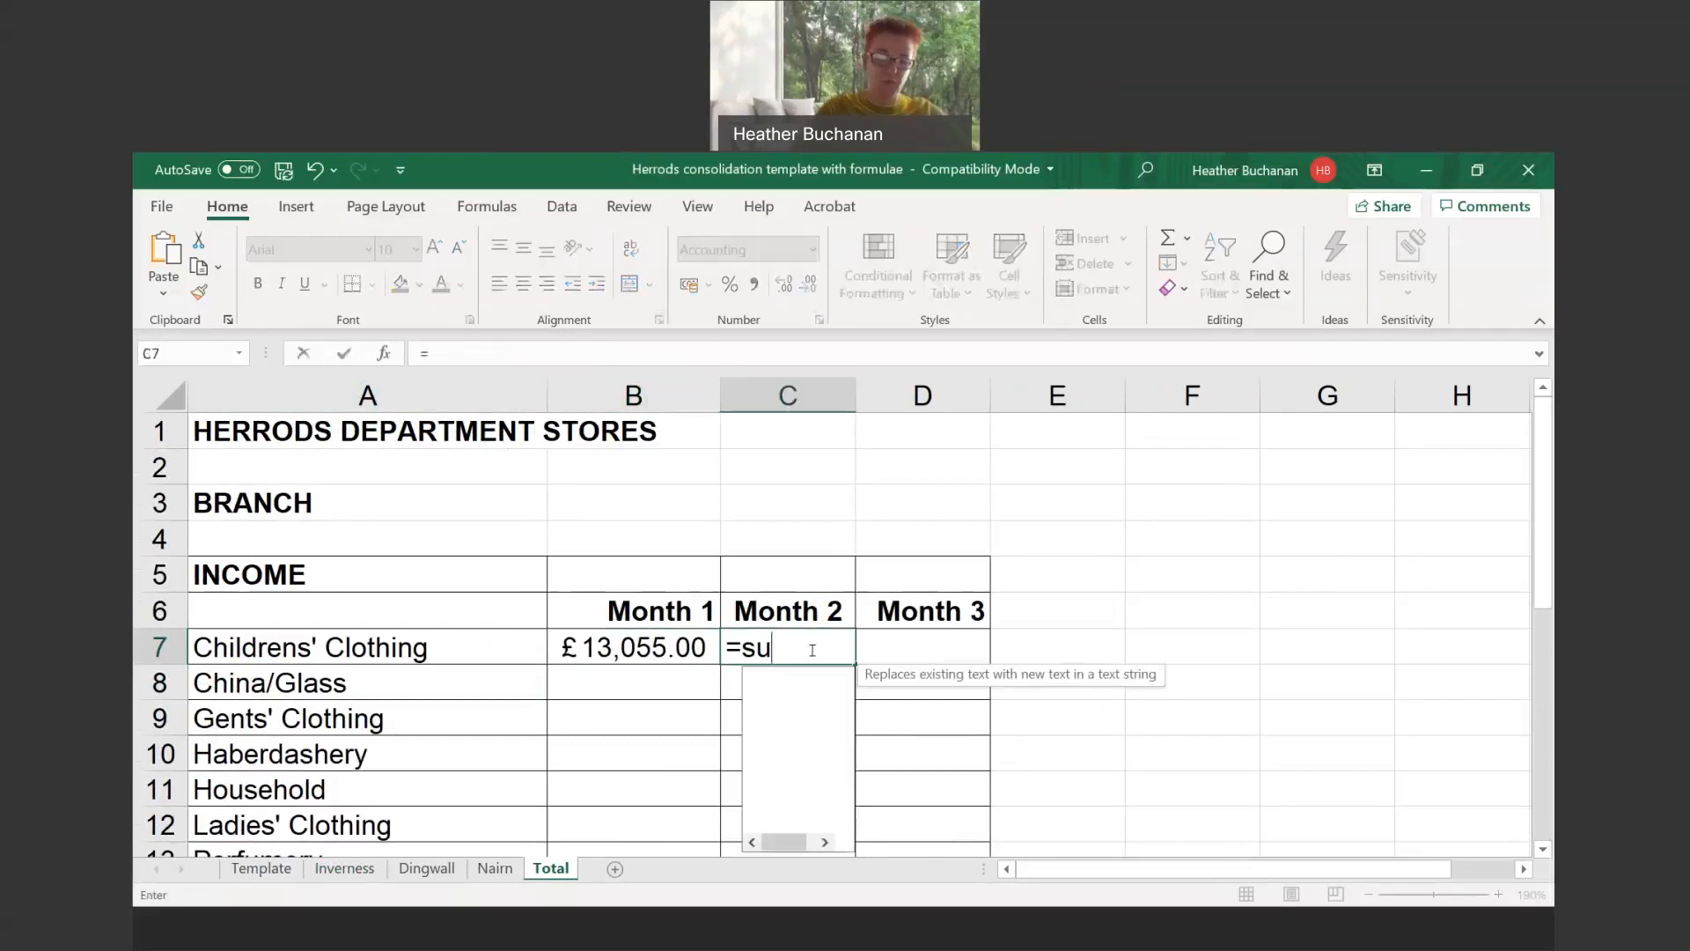
type("m(")
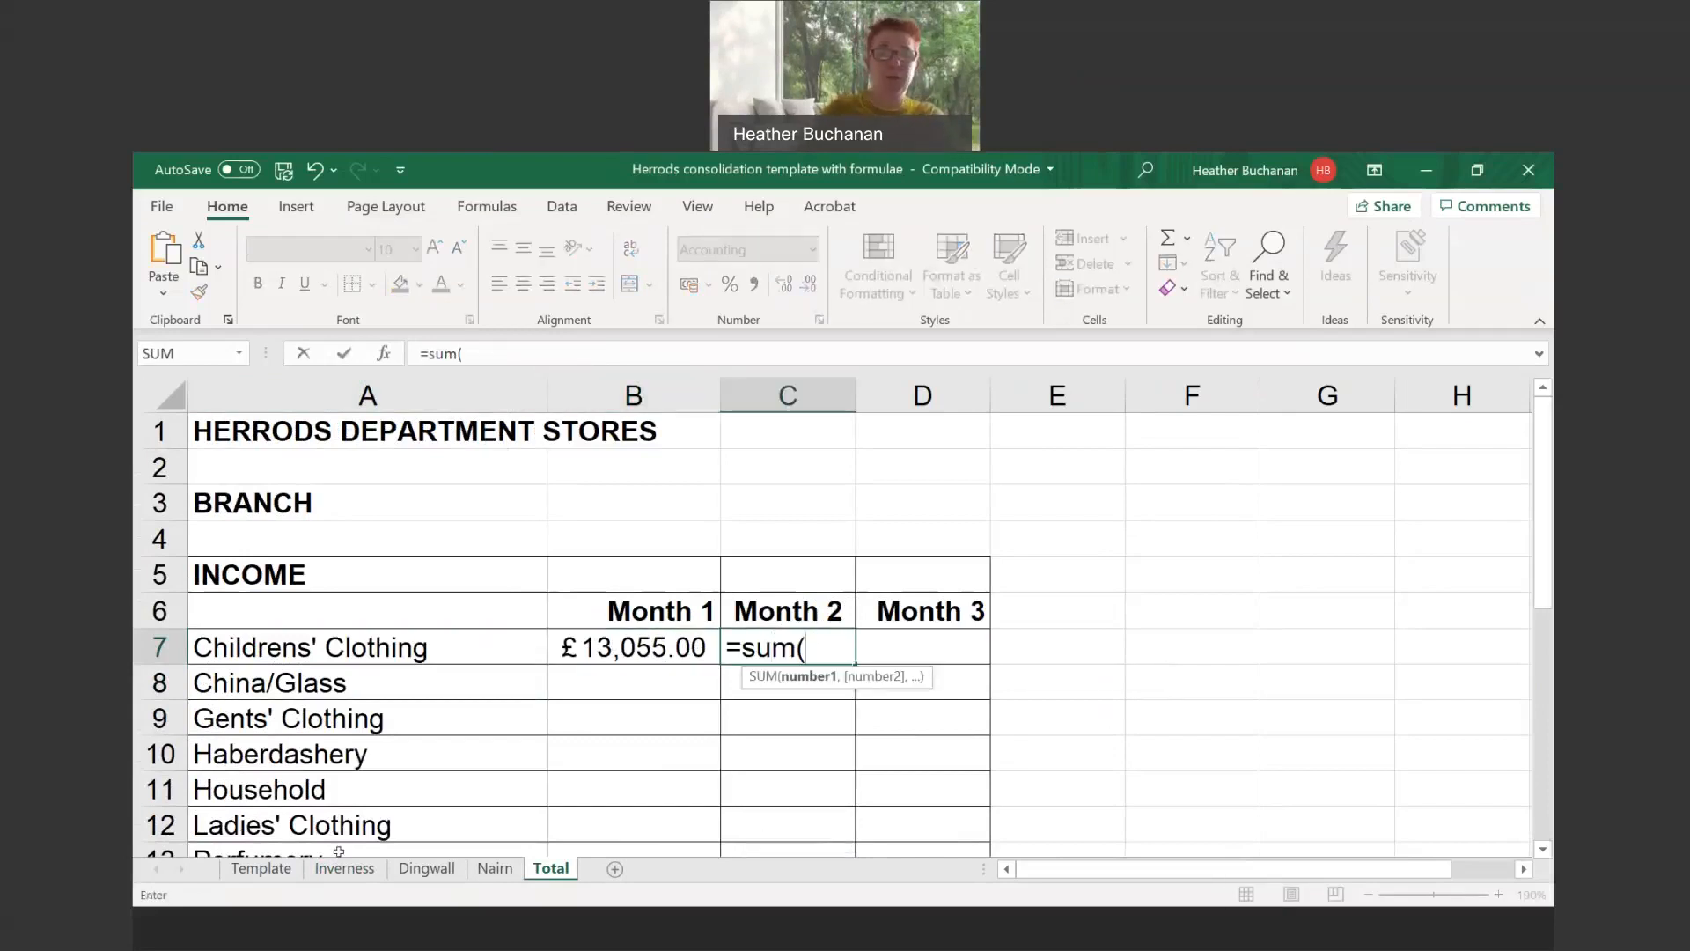
left_click(345, 870)
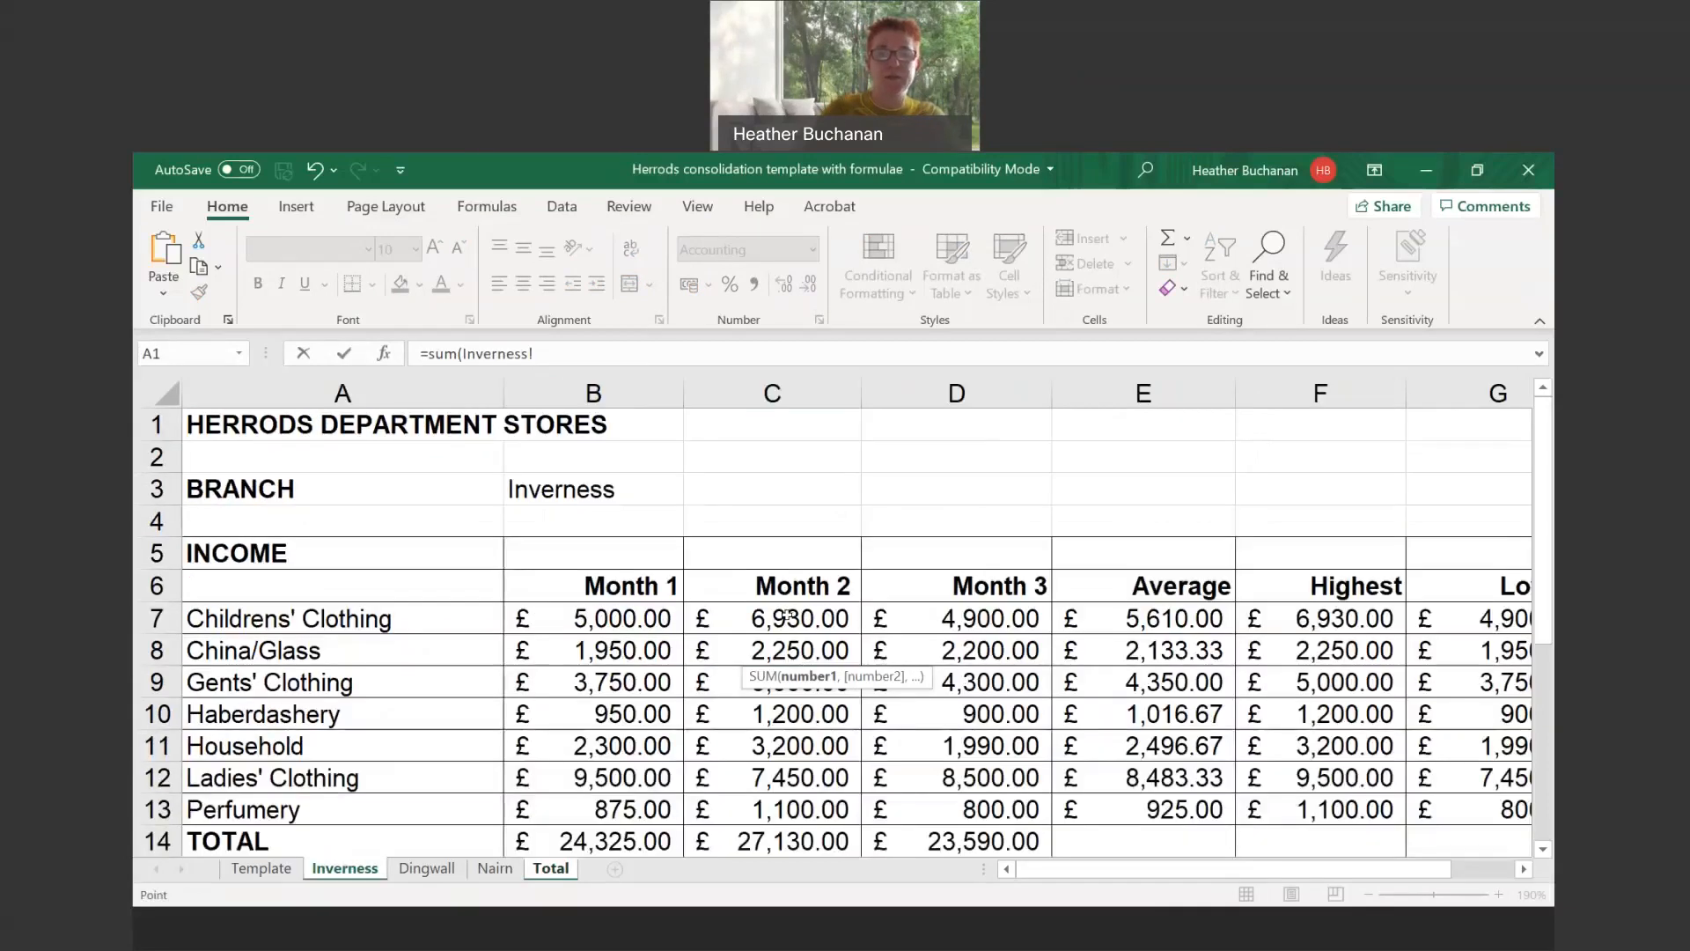
left_click(788, 614)
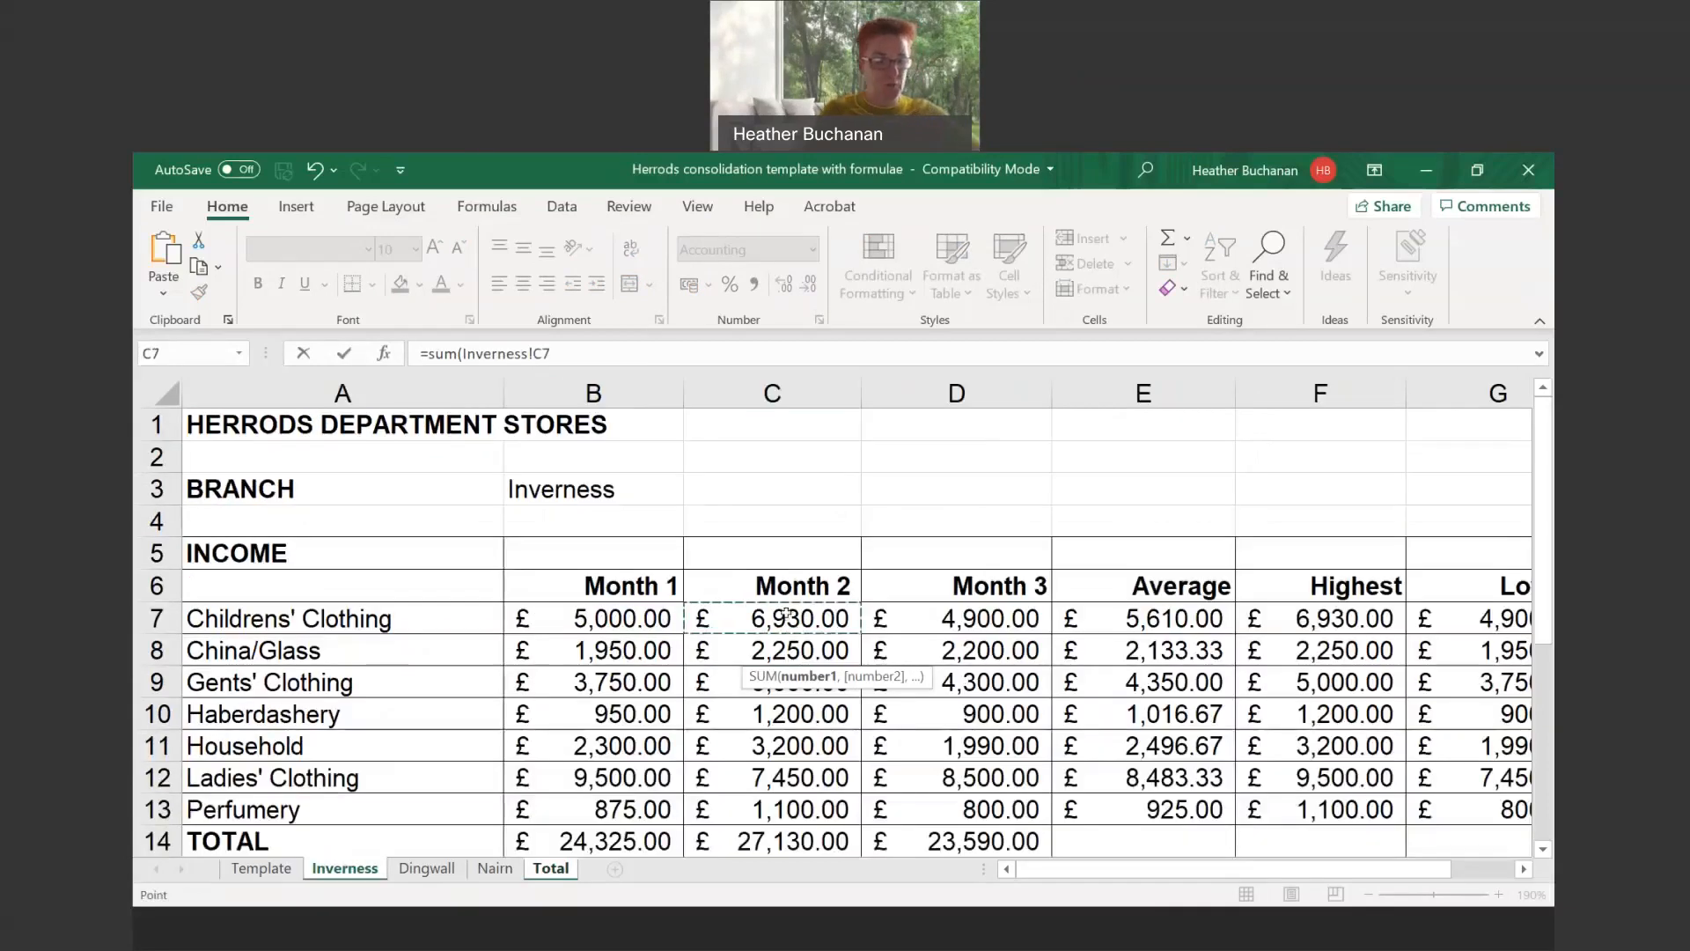
left_click(494, 869, "shift")
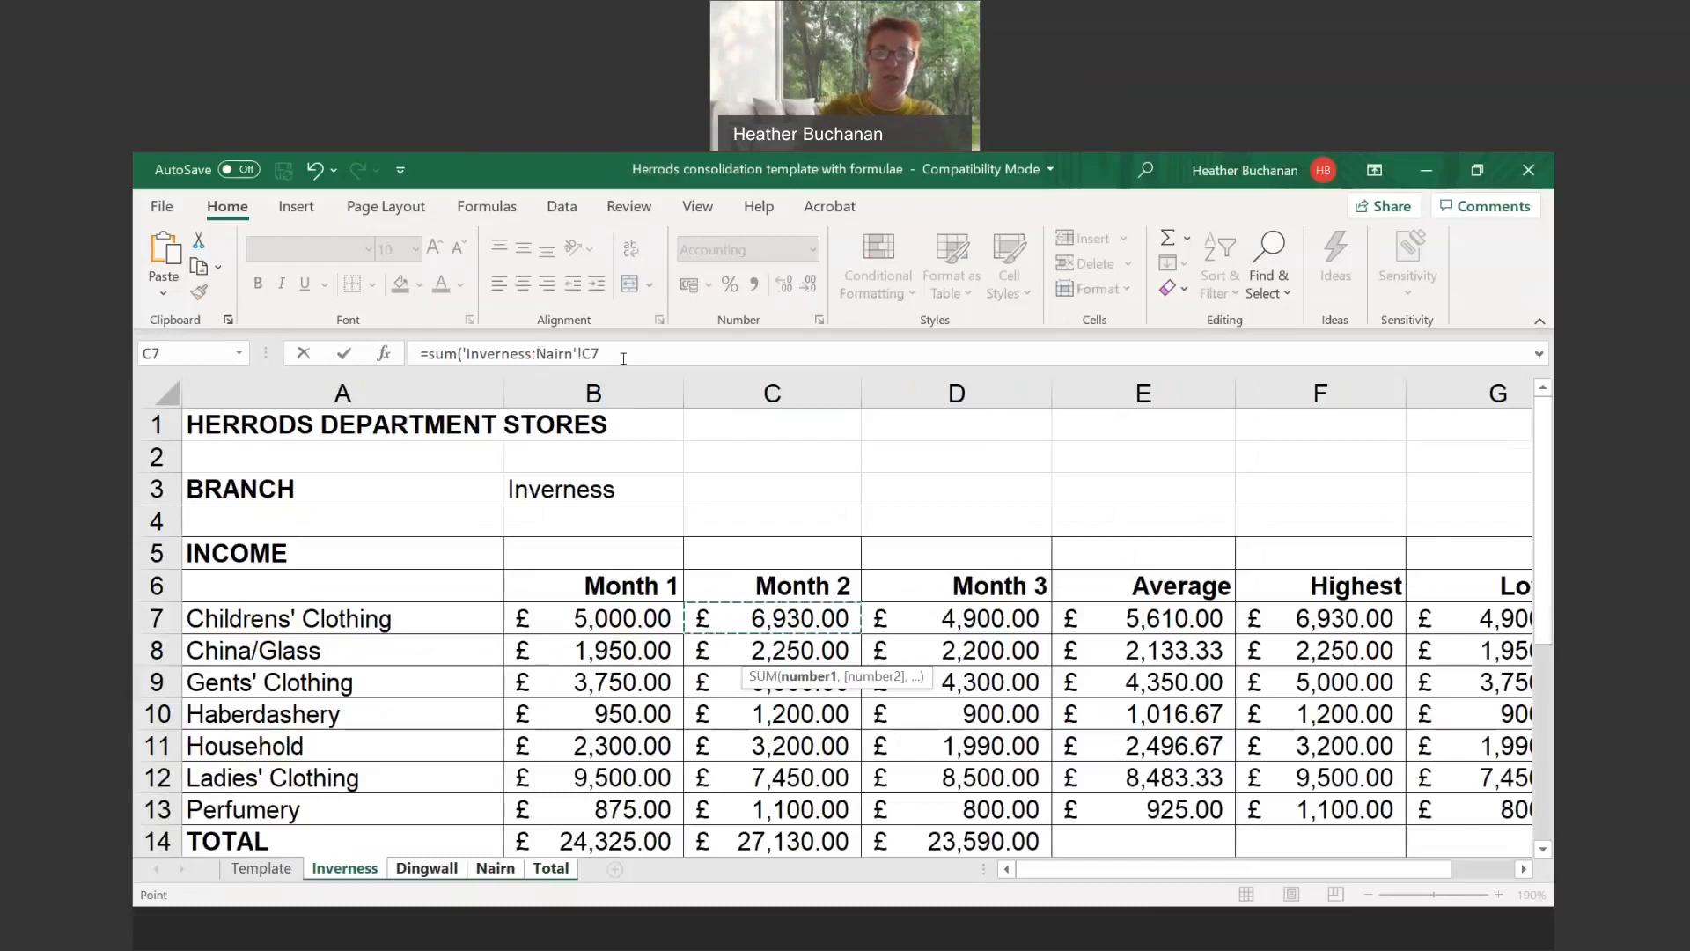
key("Return")
key("Up")
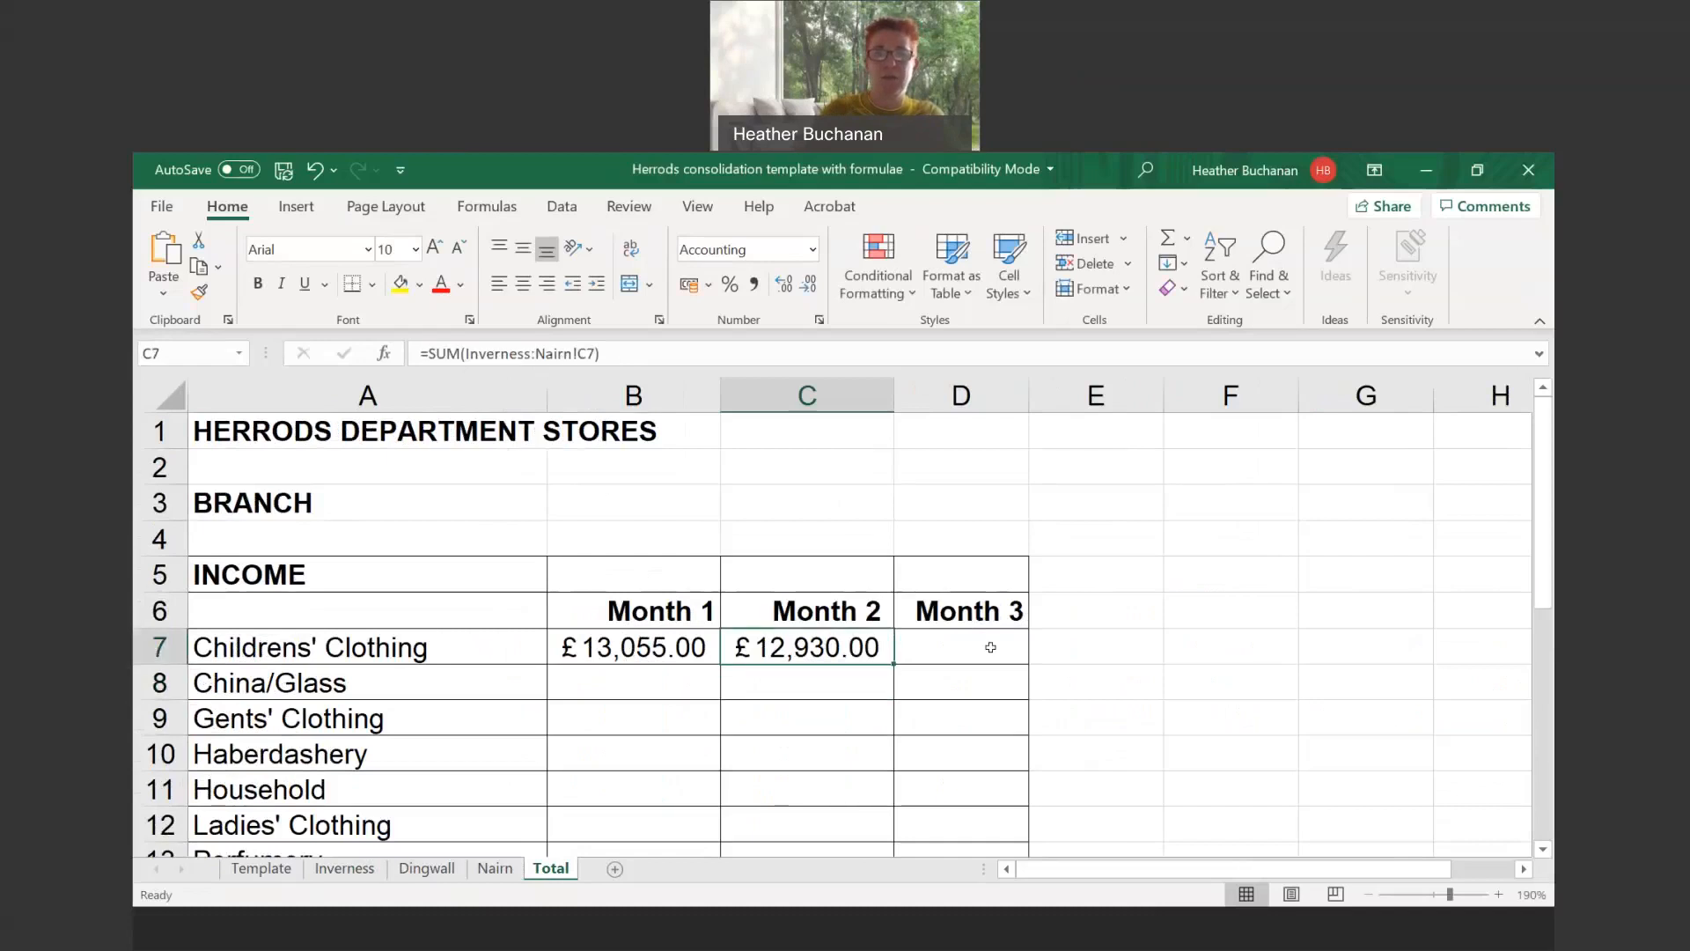
In cell D7 of the Total sheet, sum Month 3 Childrens' Clothing across all branches with =sum('Inverness:Nairn'!D7)
left_click(998, 643)
type("=sum(")
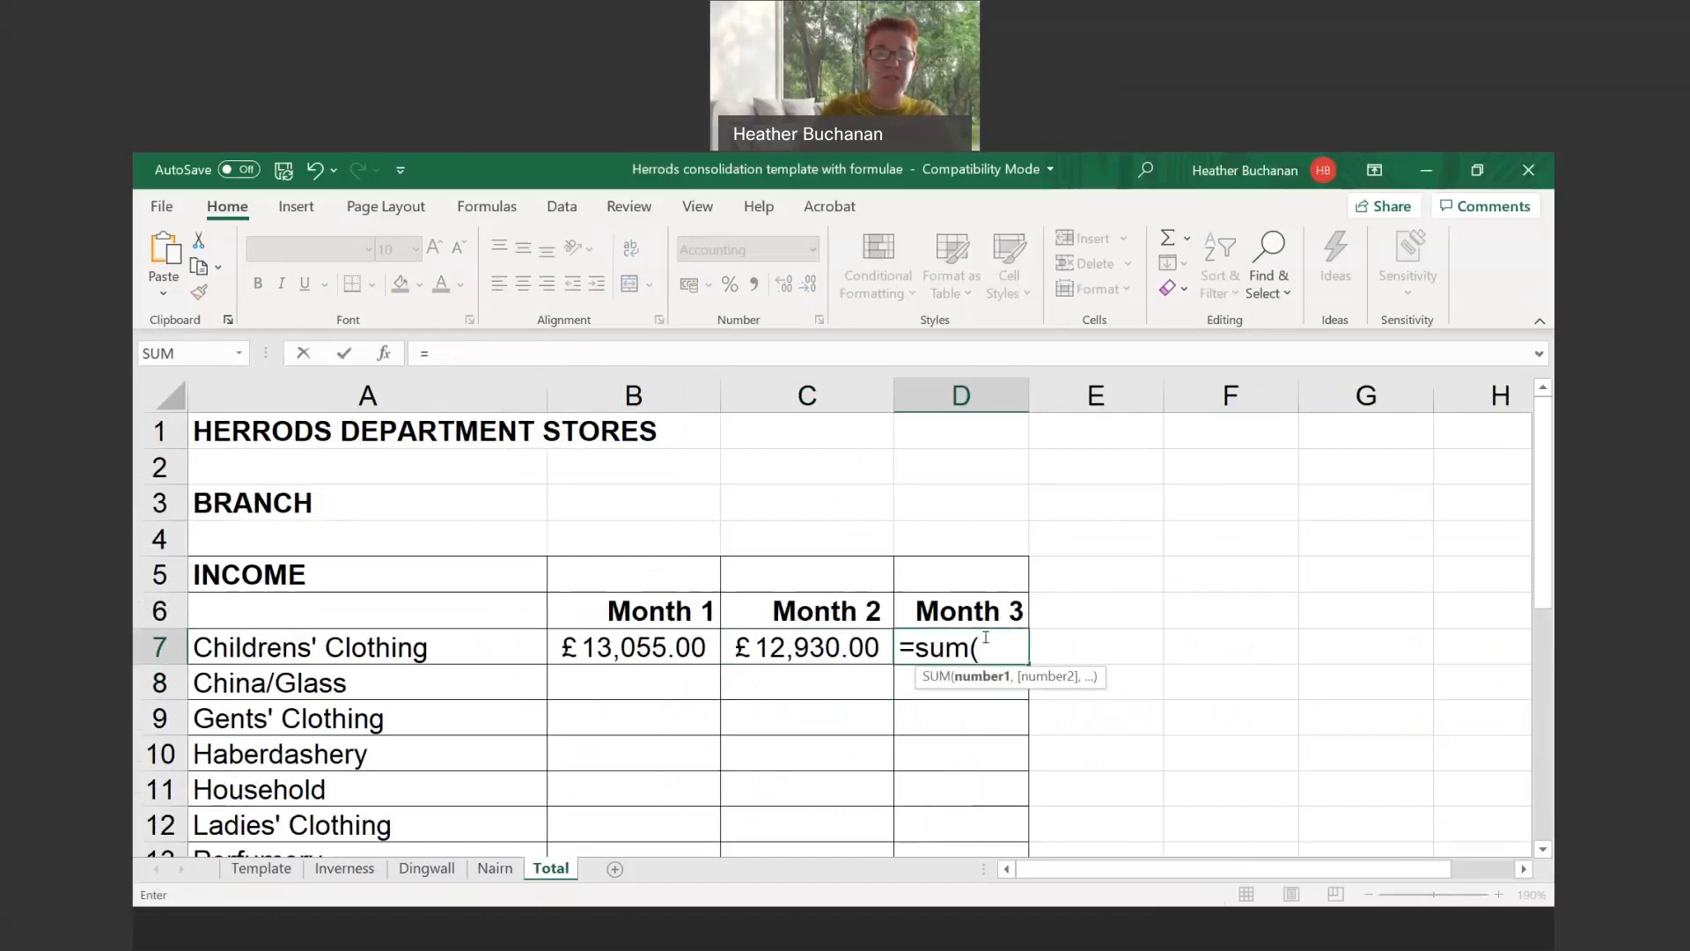
left_click(356, 873)
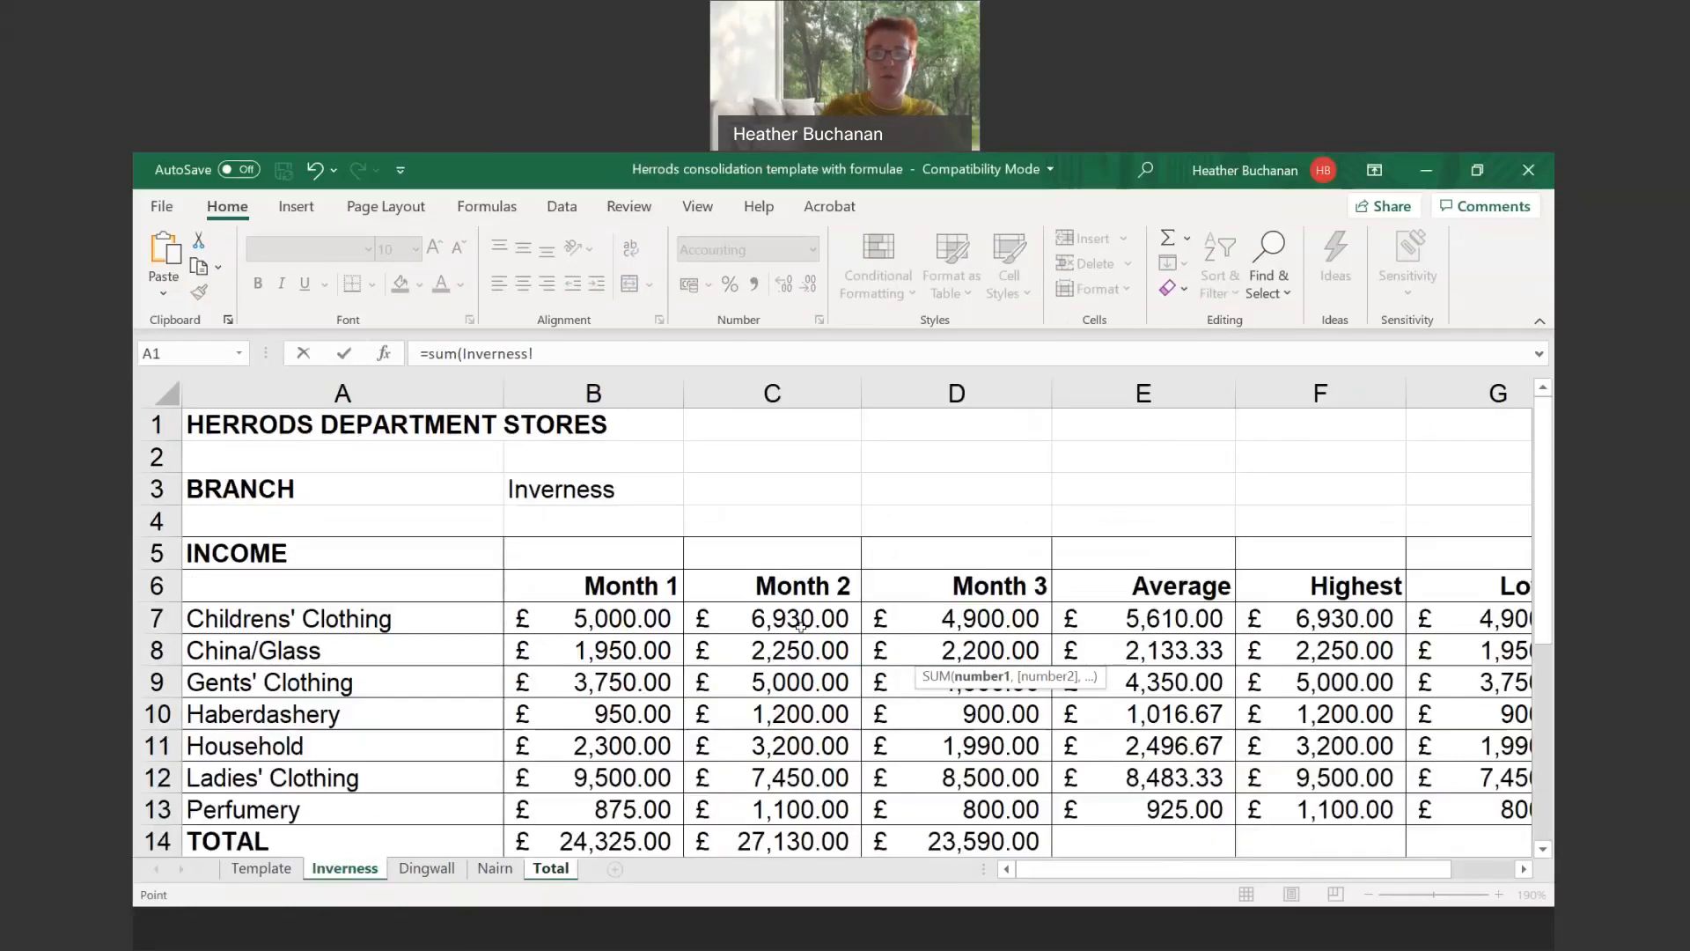
left_click(968, 616)
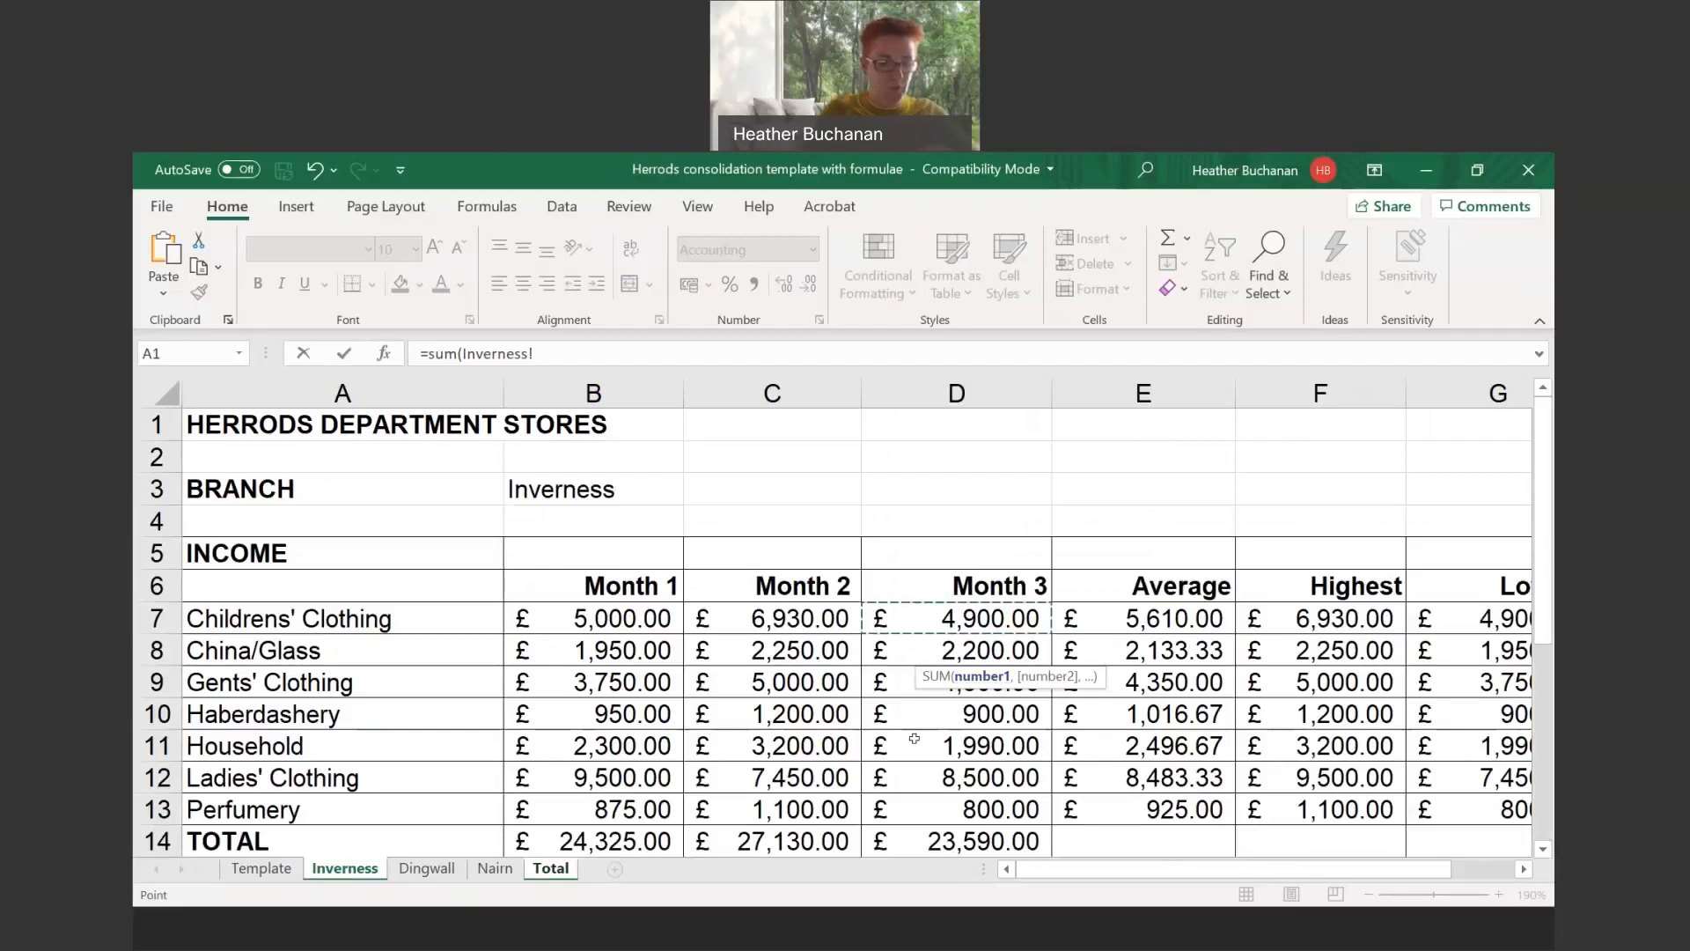
left_click(506, 870, "shift")
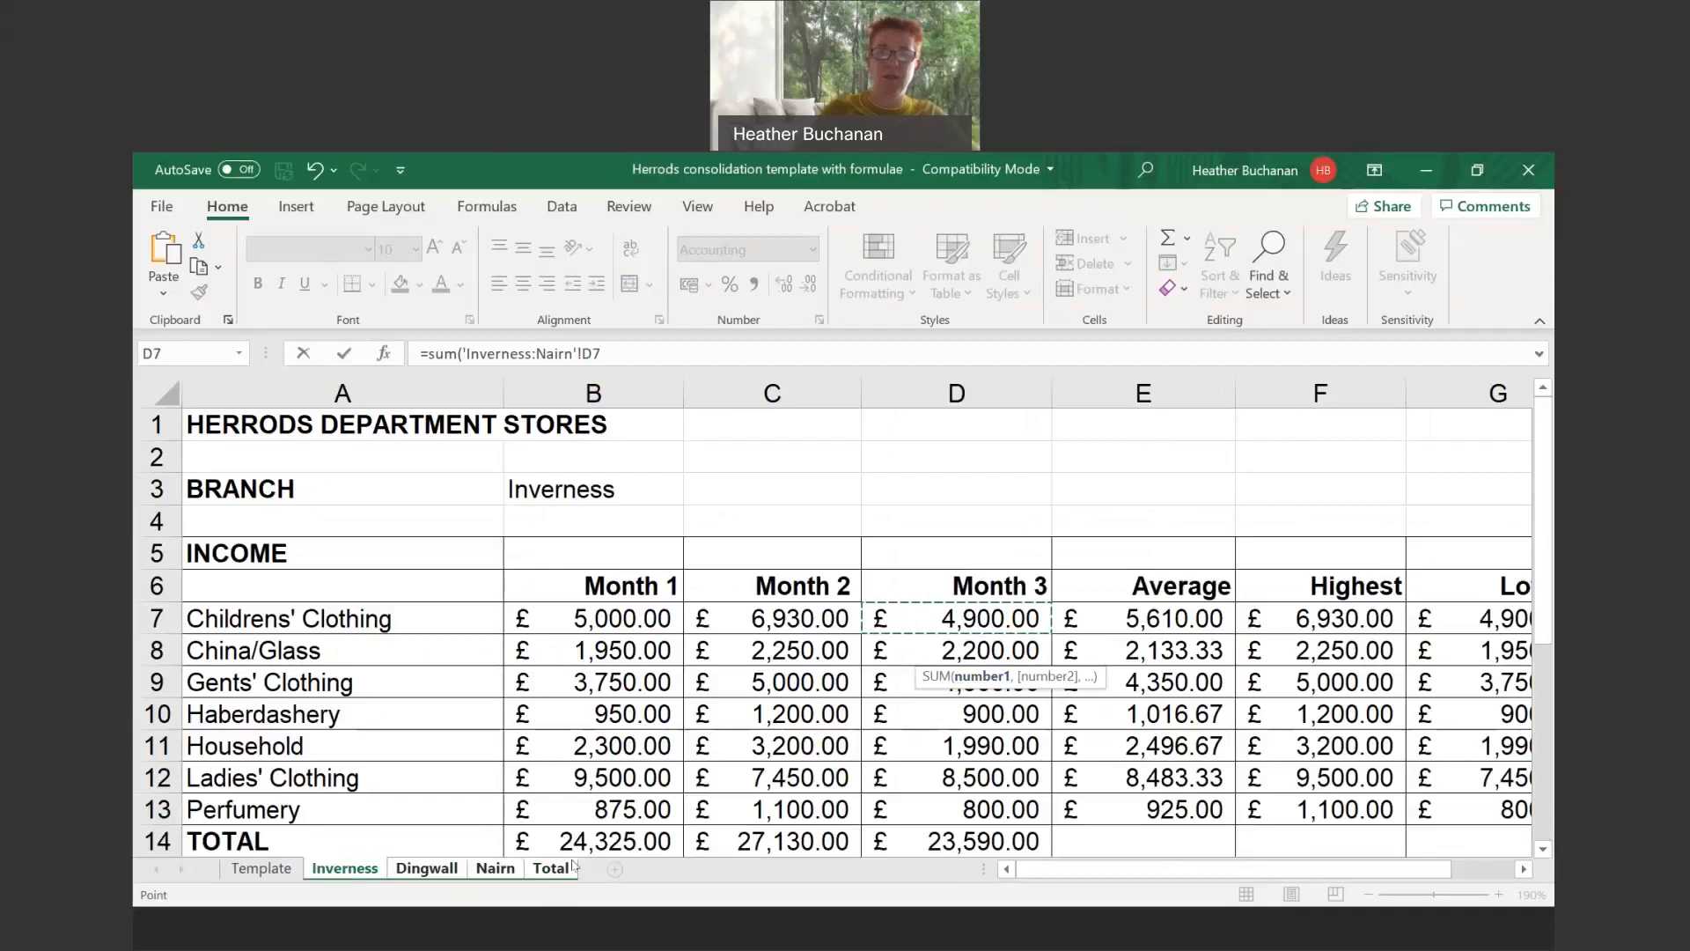
key("Return")
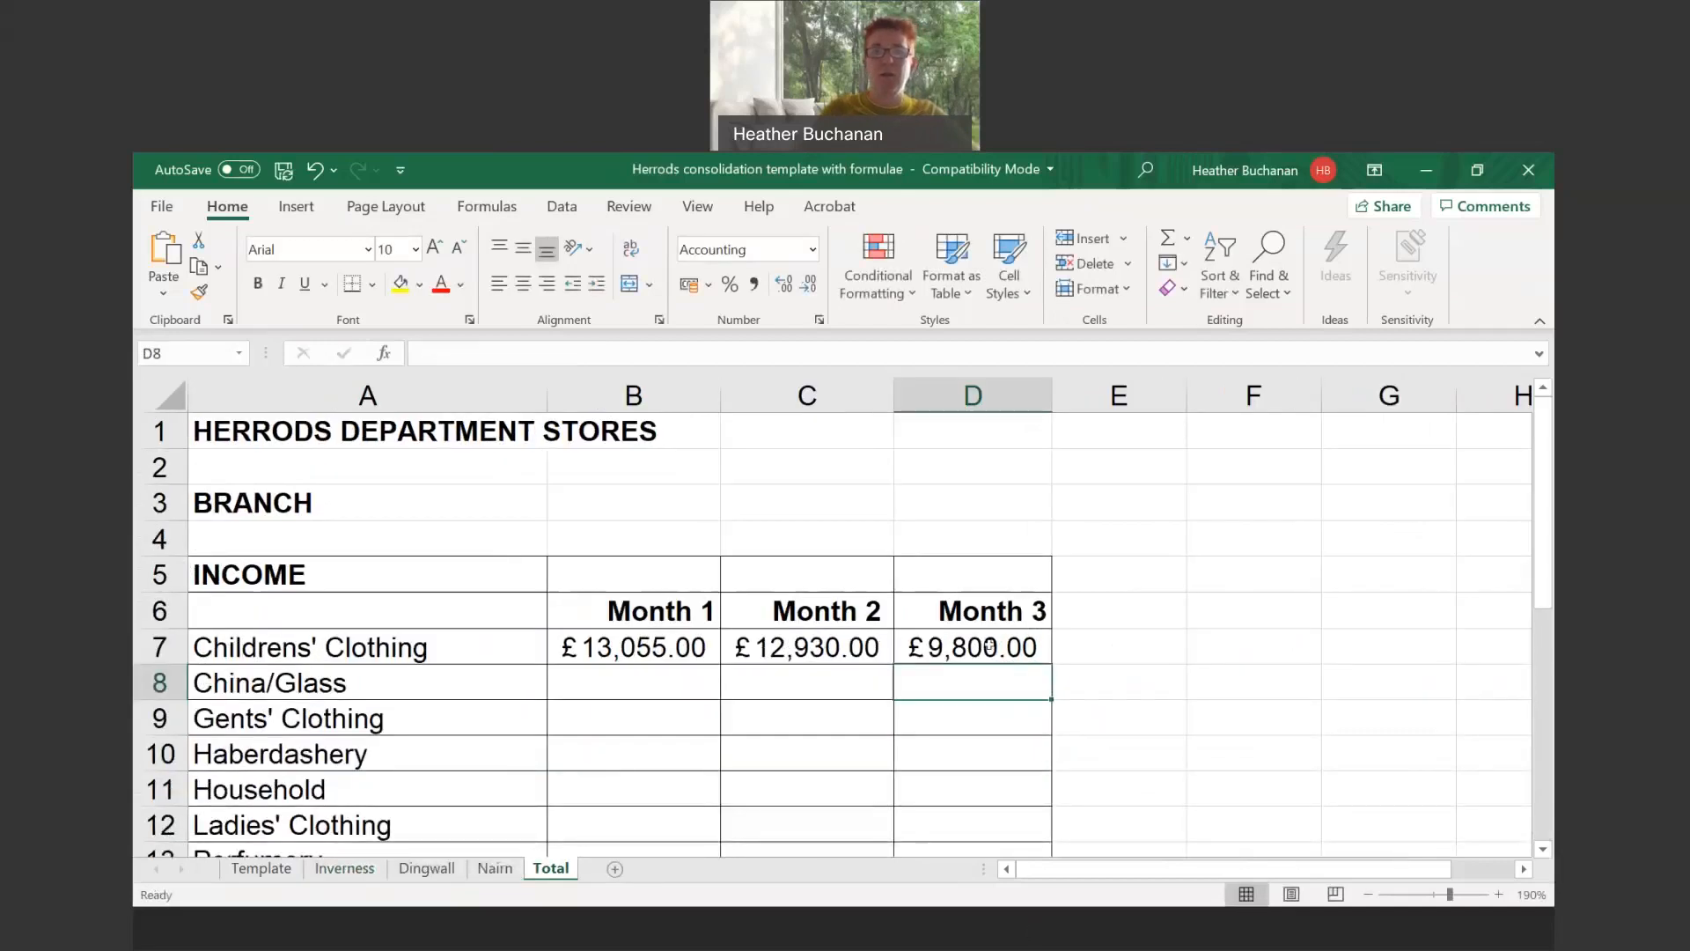
key("Up")
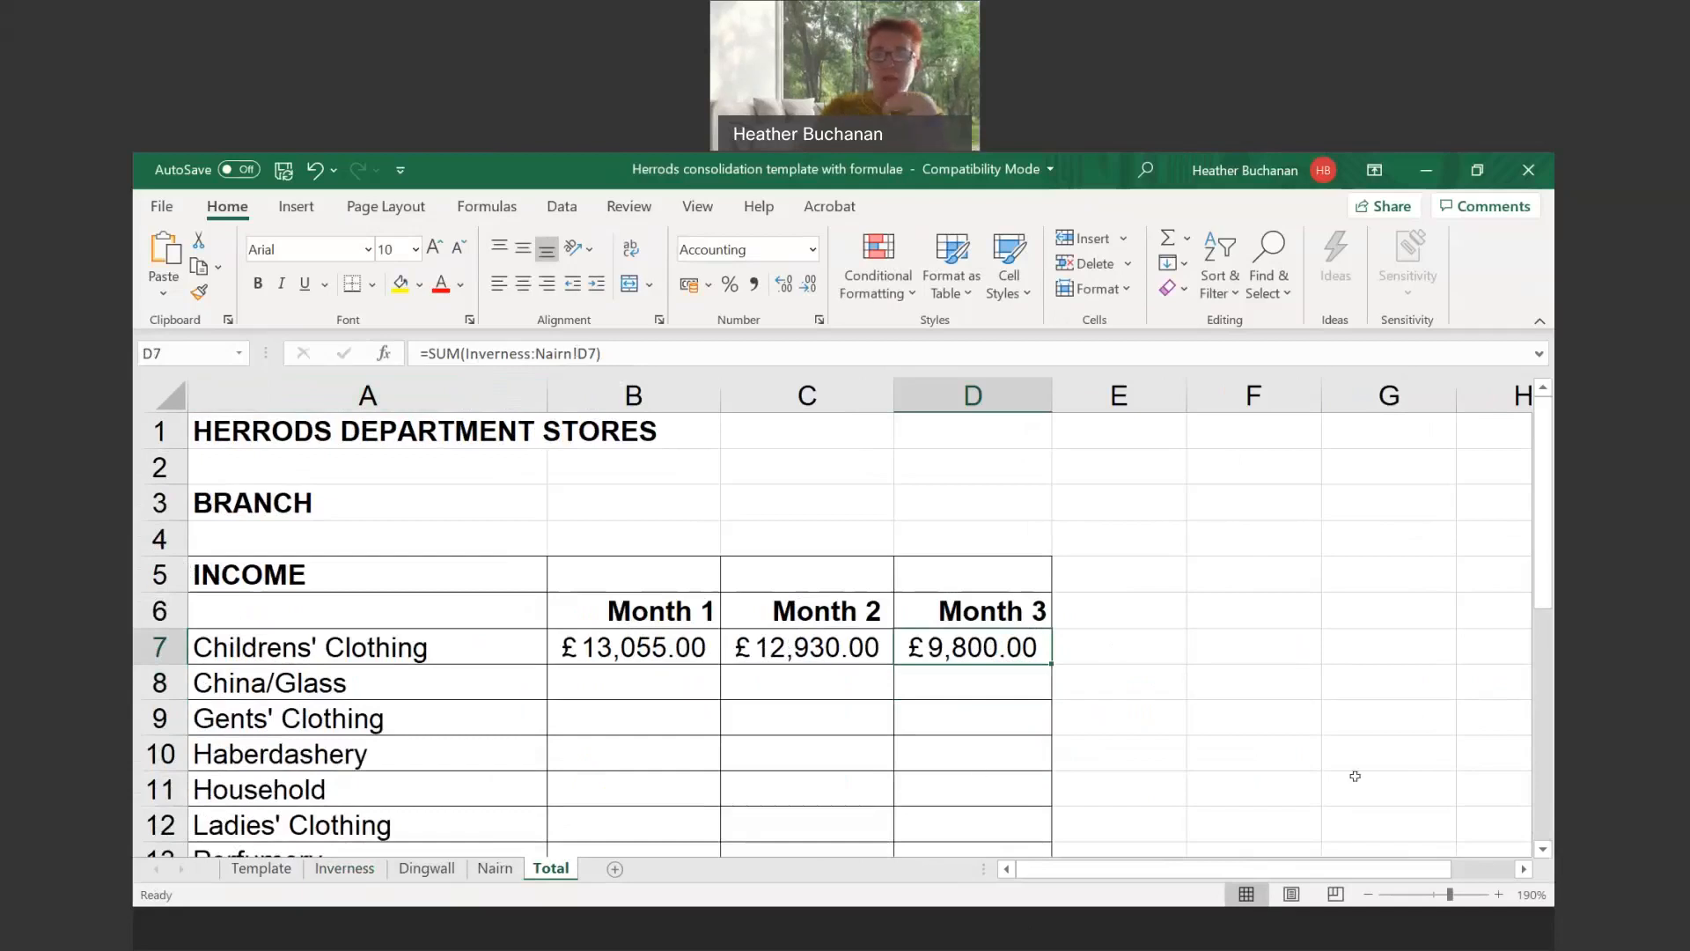
Fill the B7:D7 formulas down through the Profit row (row 25) of the Total sheet, and autofit column D
left_click(1225, 673)
scroll(1215, 669, "down", 1)
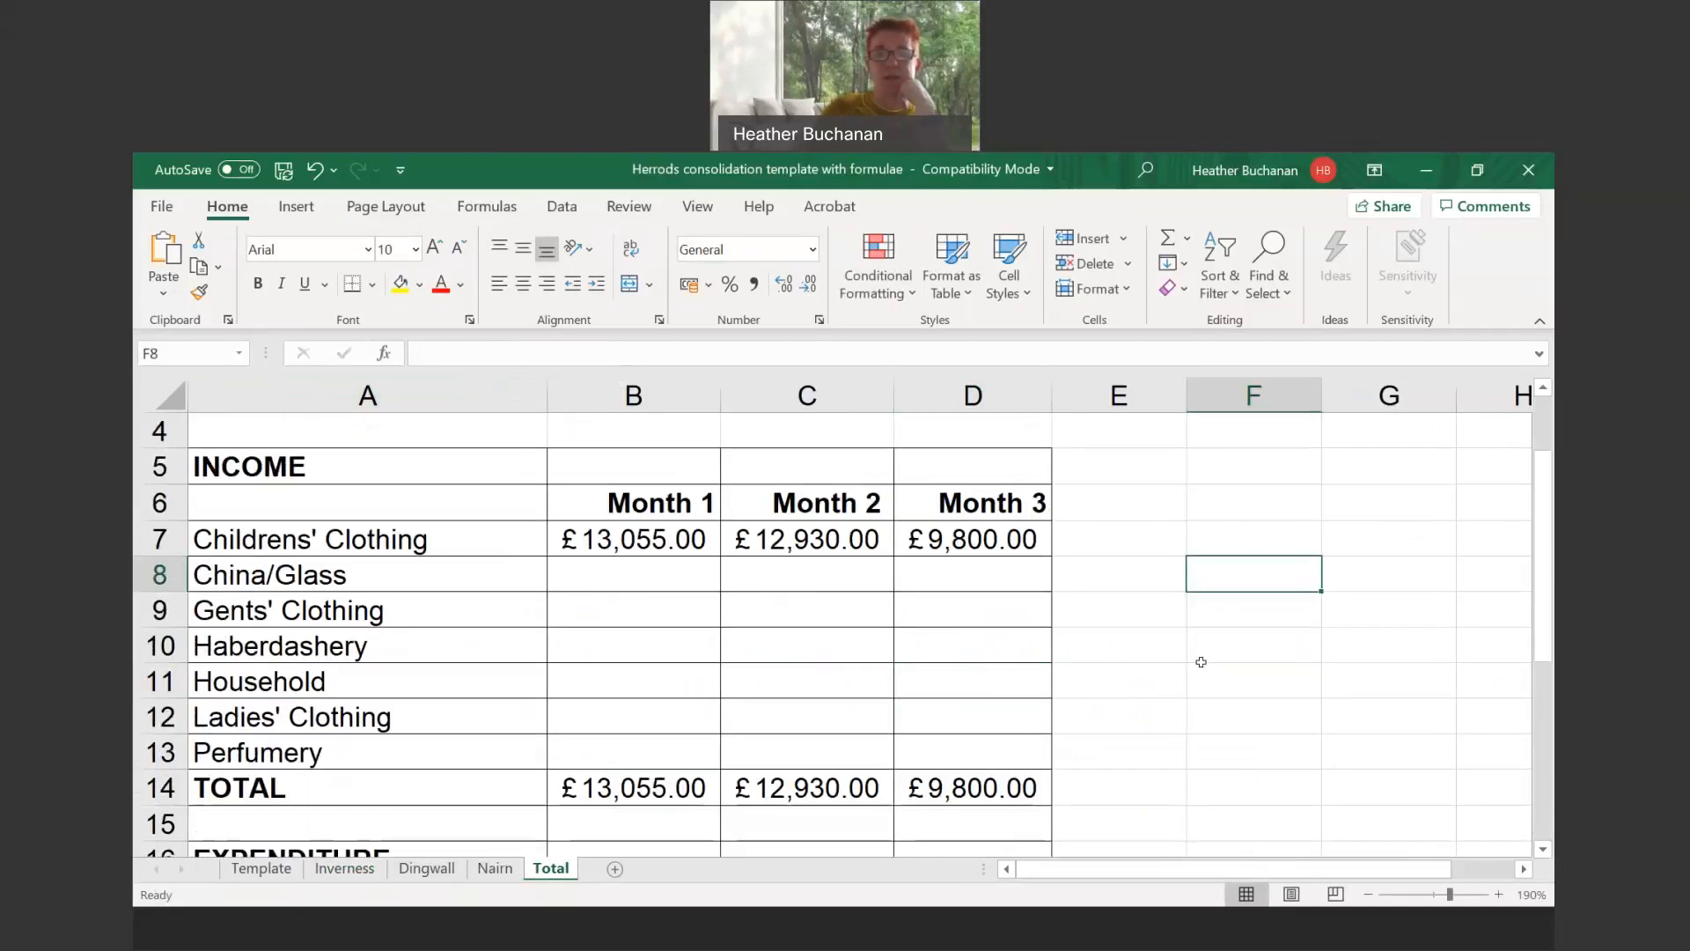
left_click(574, 539)
left_click_drag(574, 539, 973, 538)
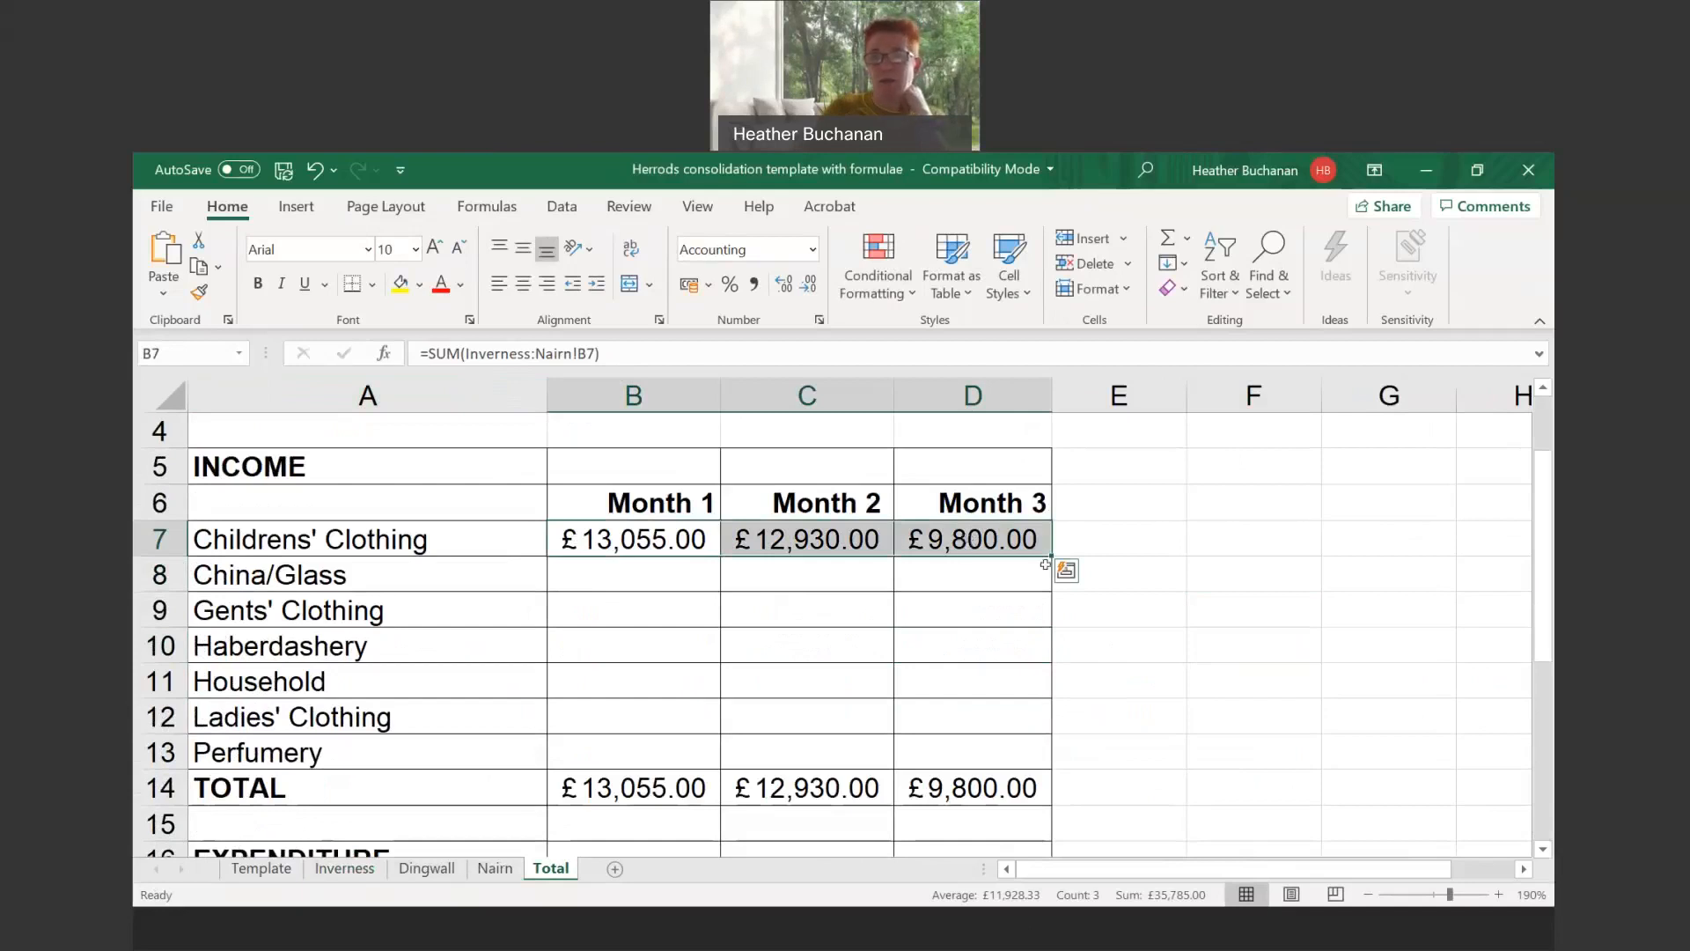
left_click_drag(1050, 555, 1036, 793)
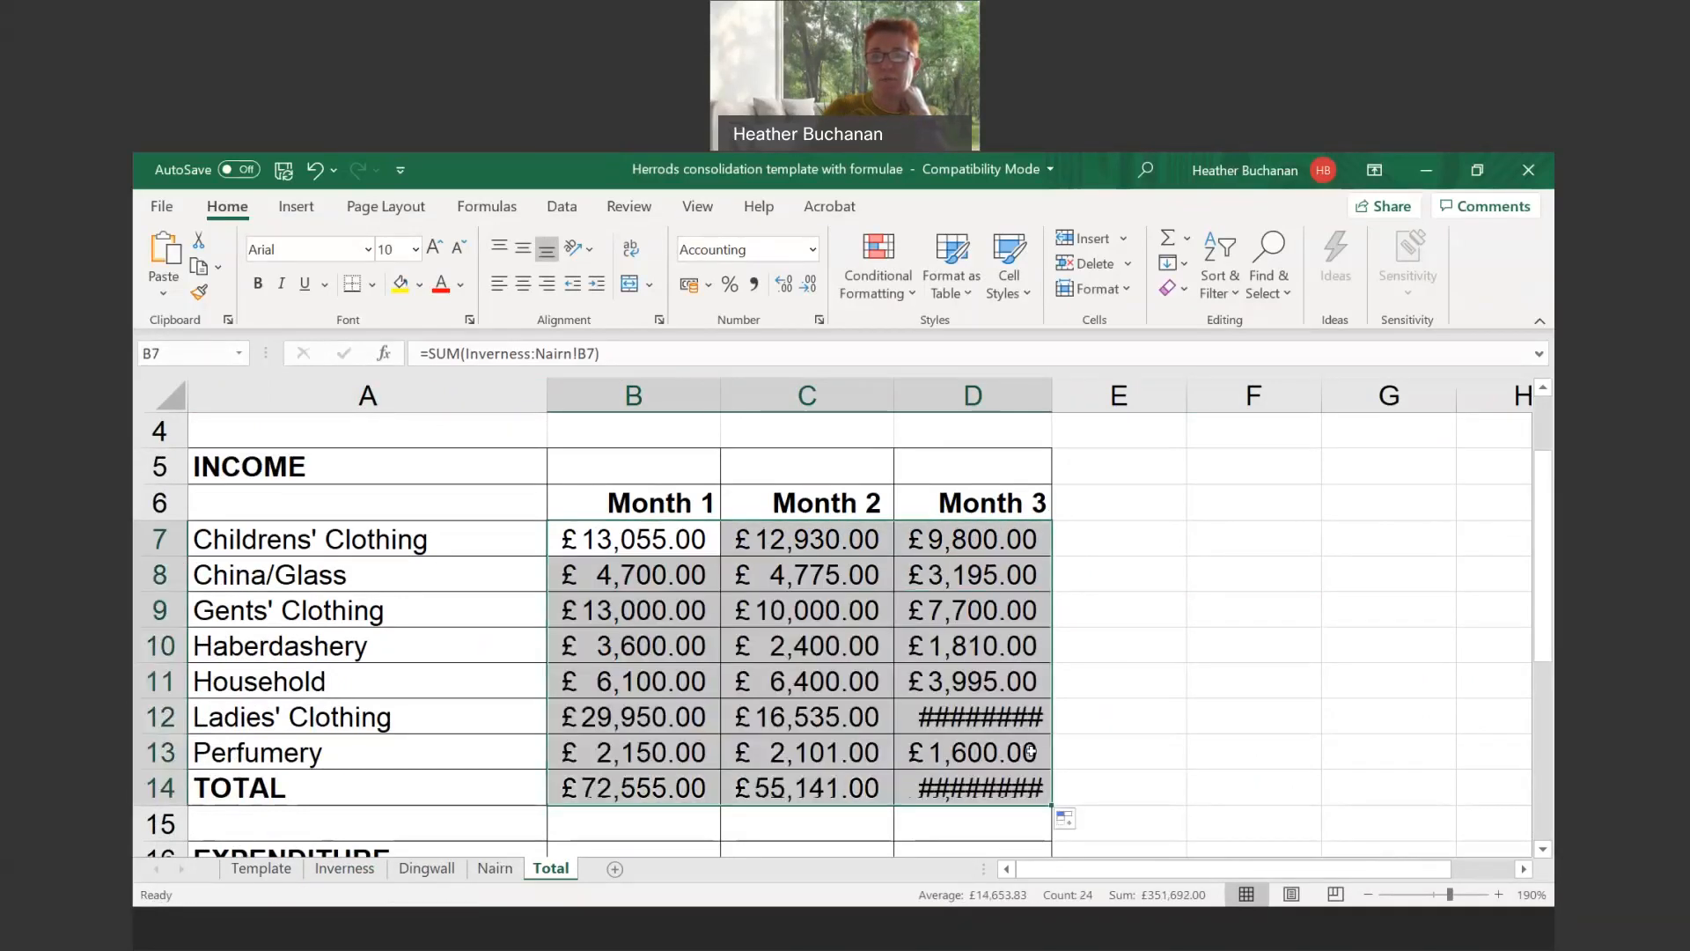
double_click(1052, 388)
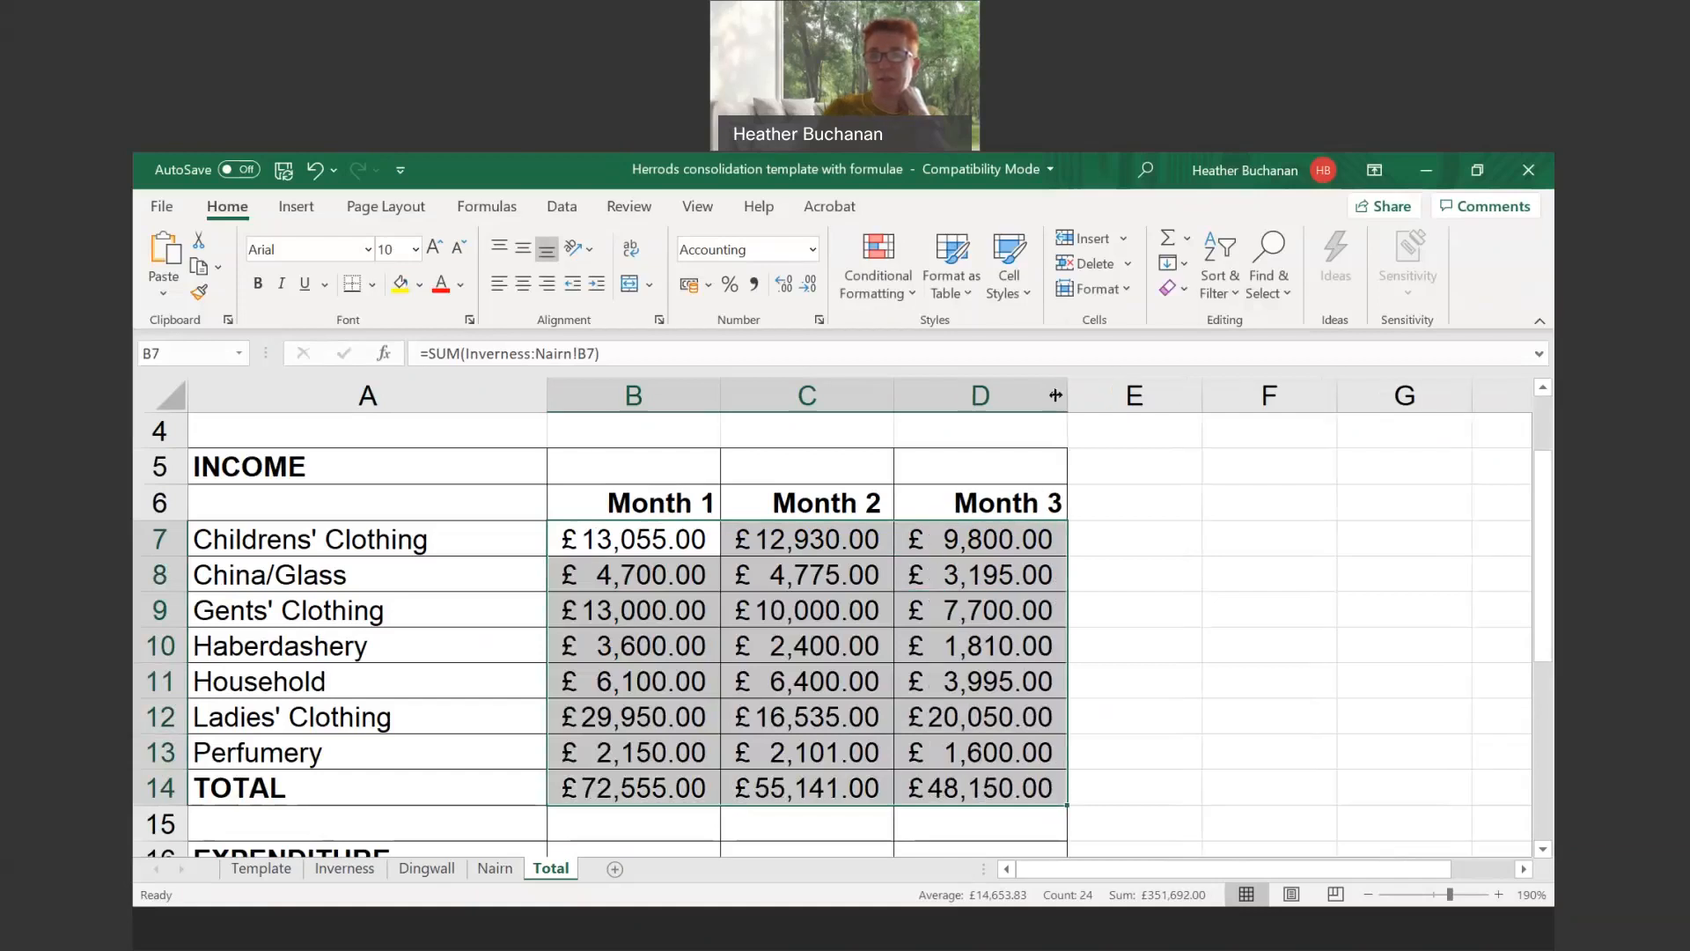
scroll(1197, 672, "down", 3)
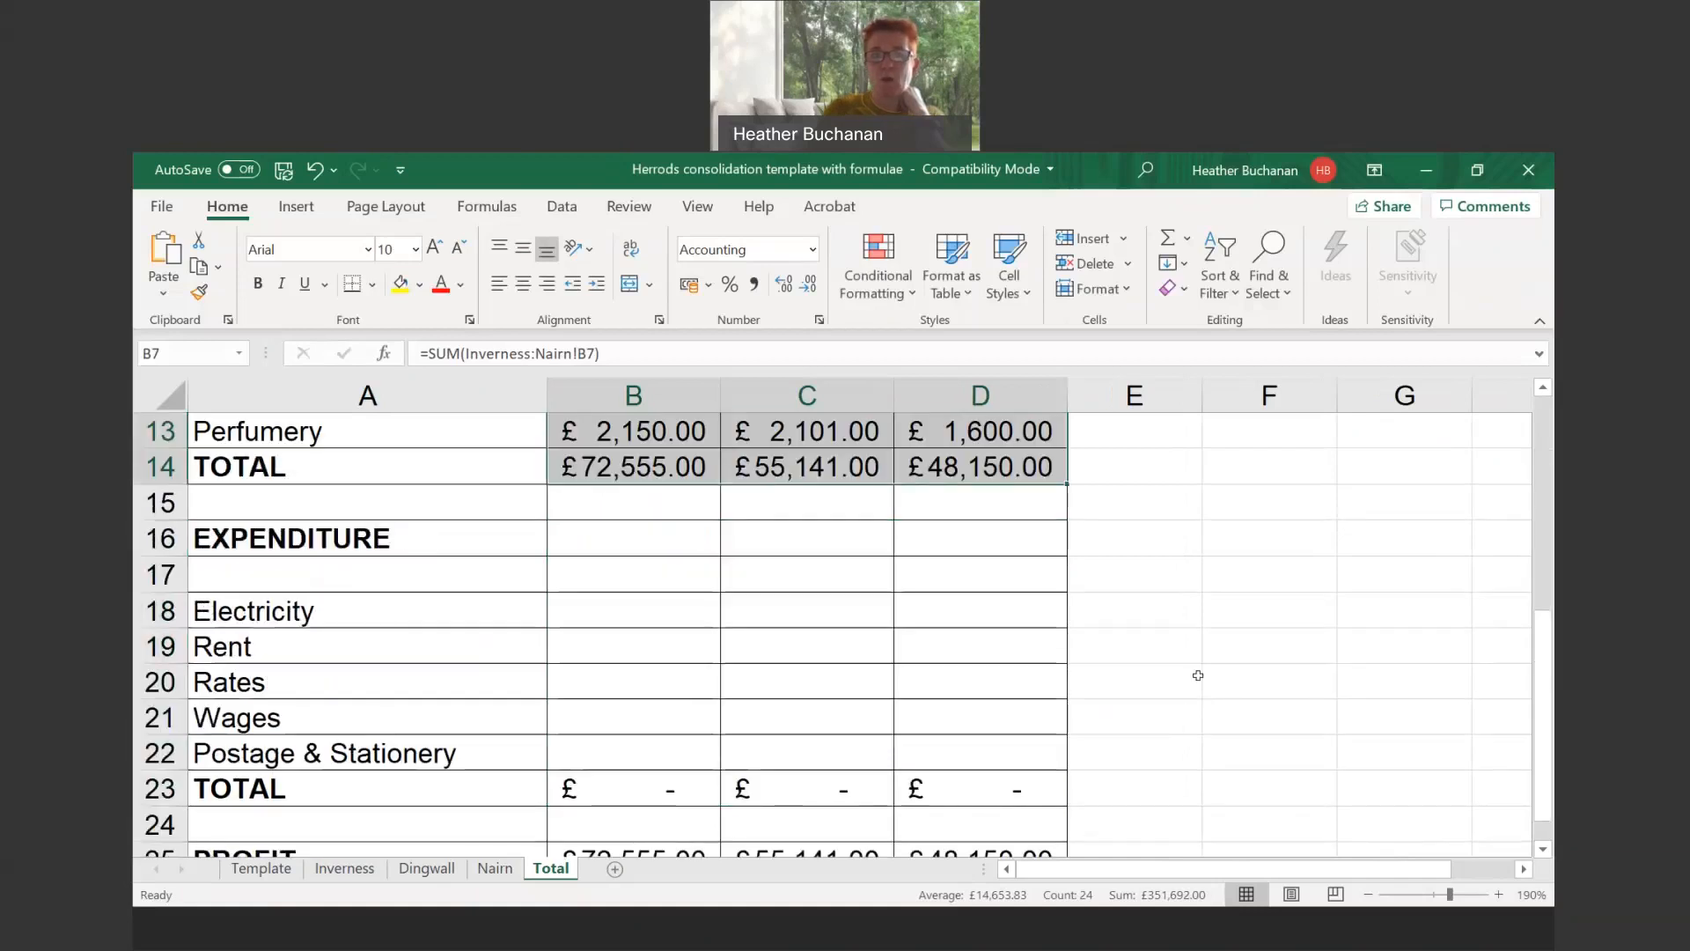
left_click_drag(1067, 484, 1093, 812)
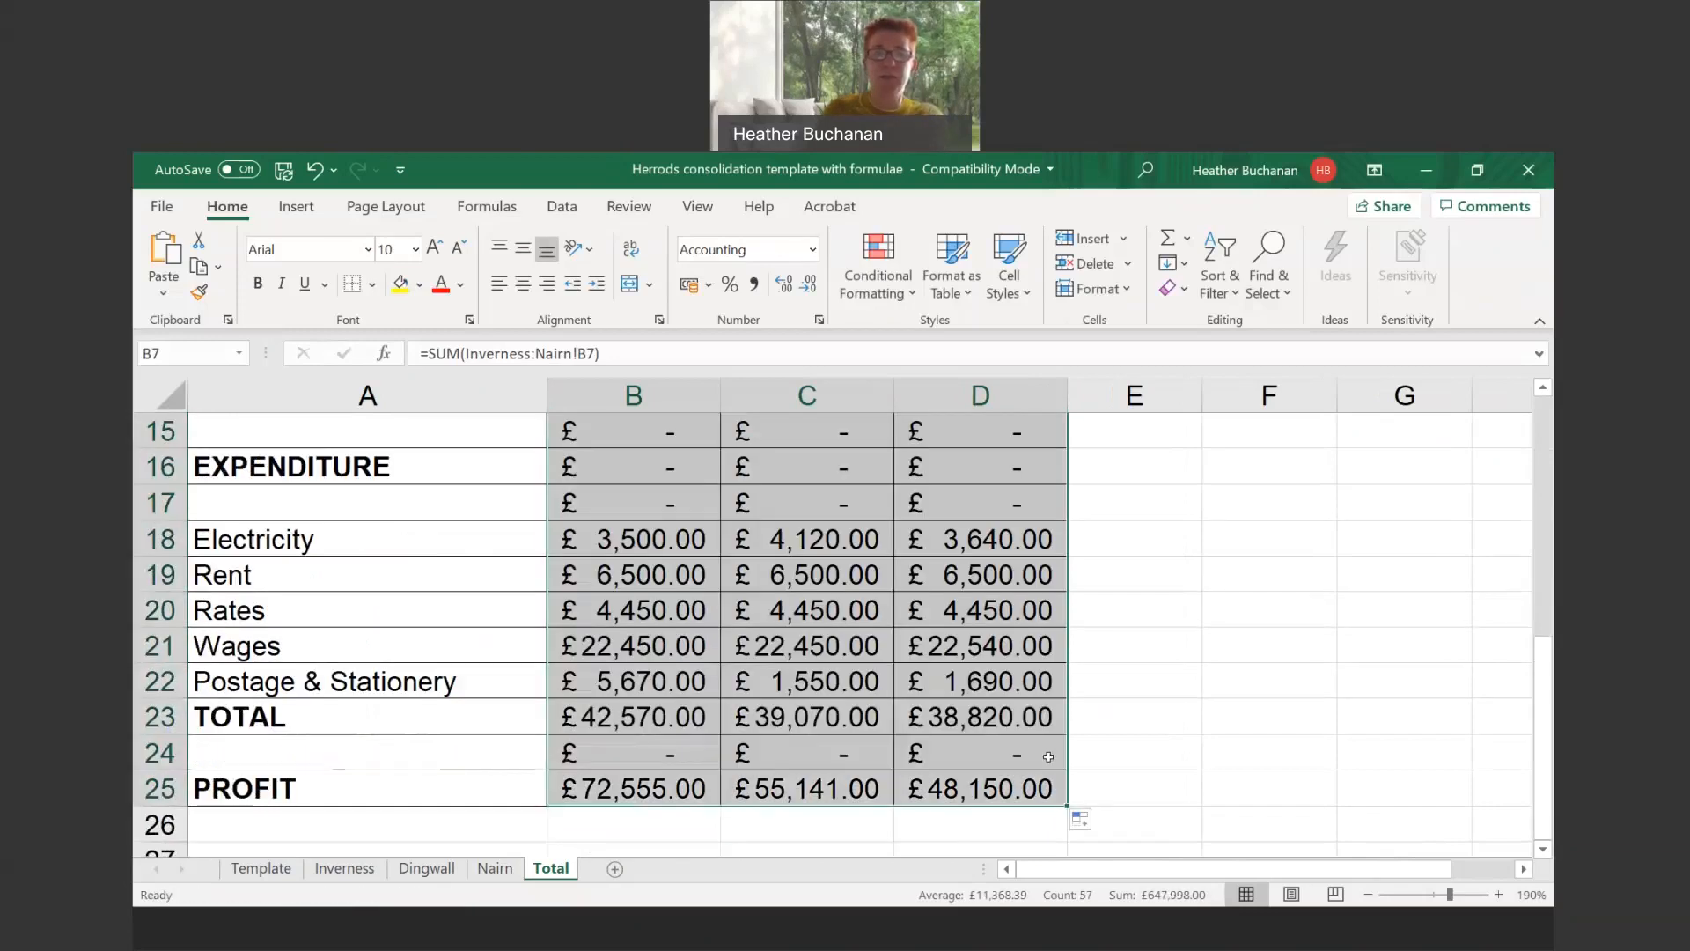
Clear the unneeded formulas in columns B to D from rows 15, 16, 17 and 24 of the Total sheet
scroll(587, 656, "up", 2)
left_click_drag(587, 656, 977, 647)
key("Delete")
left_click_drag(669, 685, 970, 714)
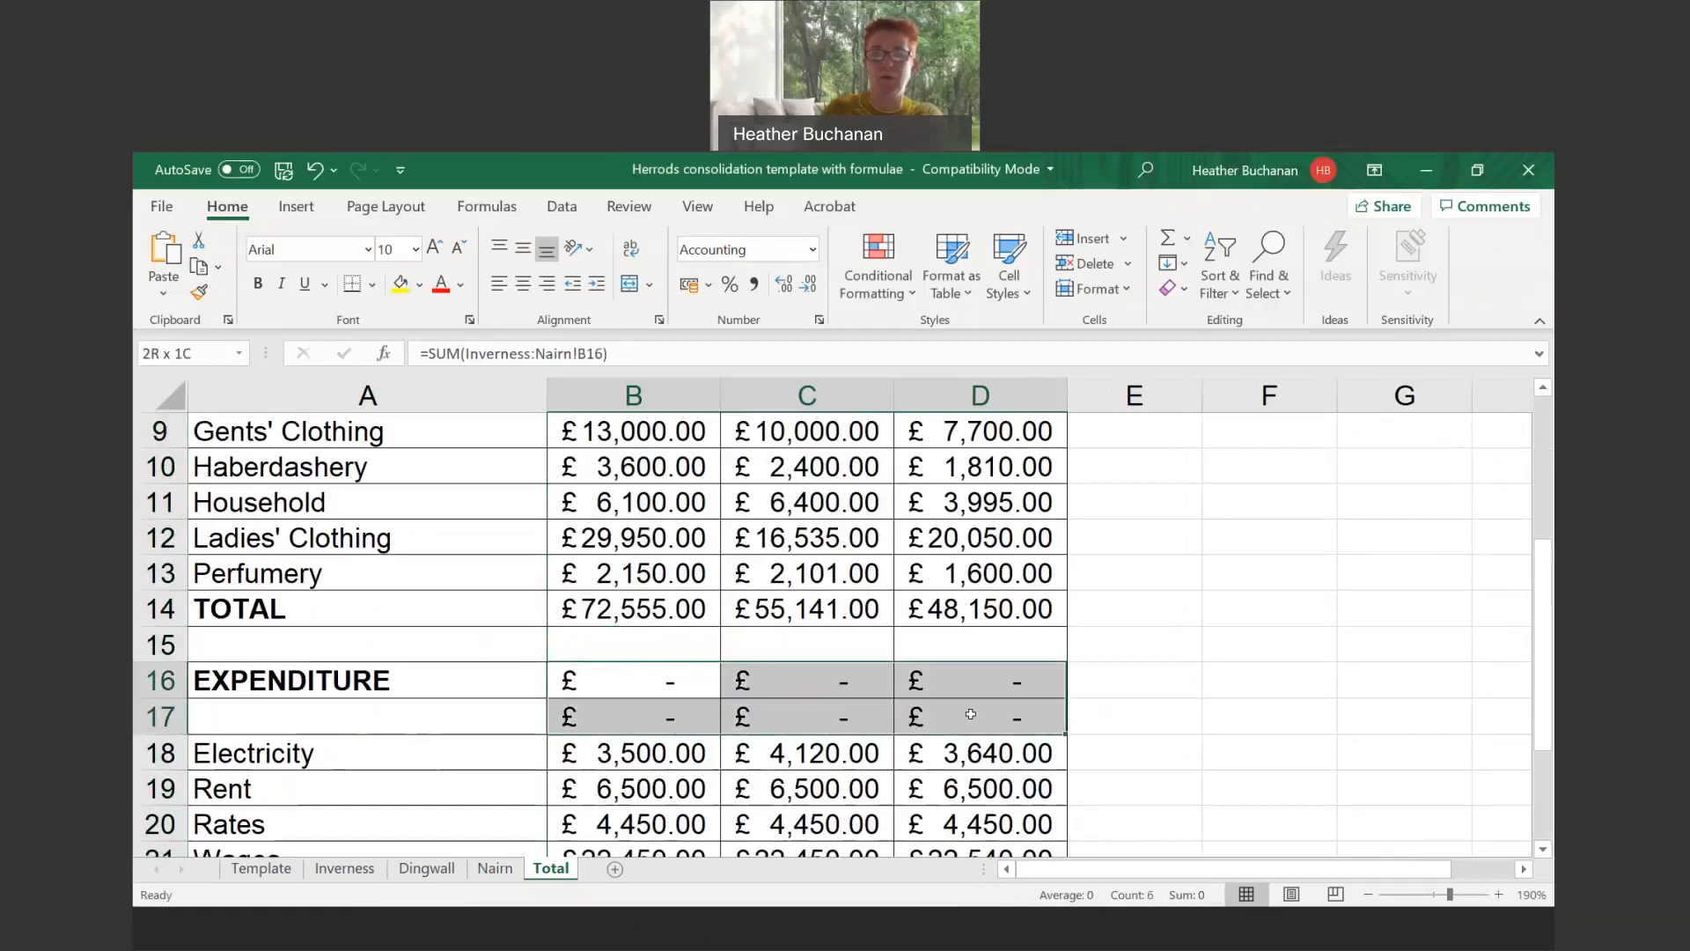
key("Delete")
scroll(964, 711, "down", 3)
left_click_drag(616, 645, 1021, 660)
key("Delete")
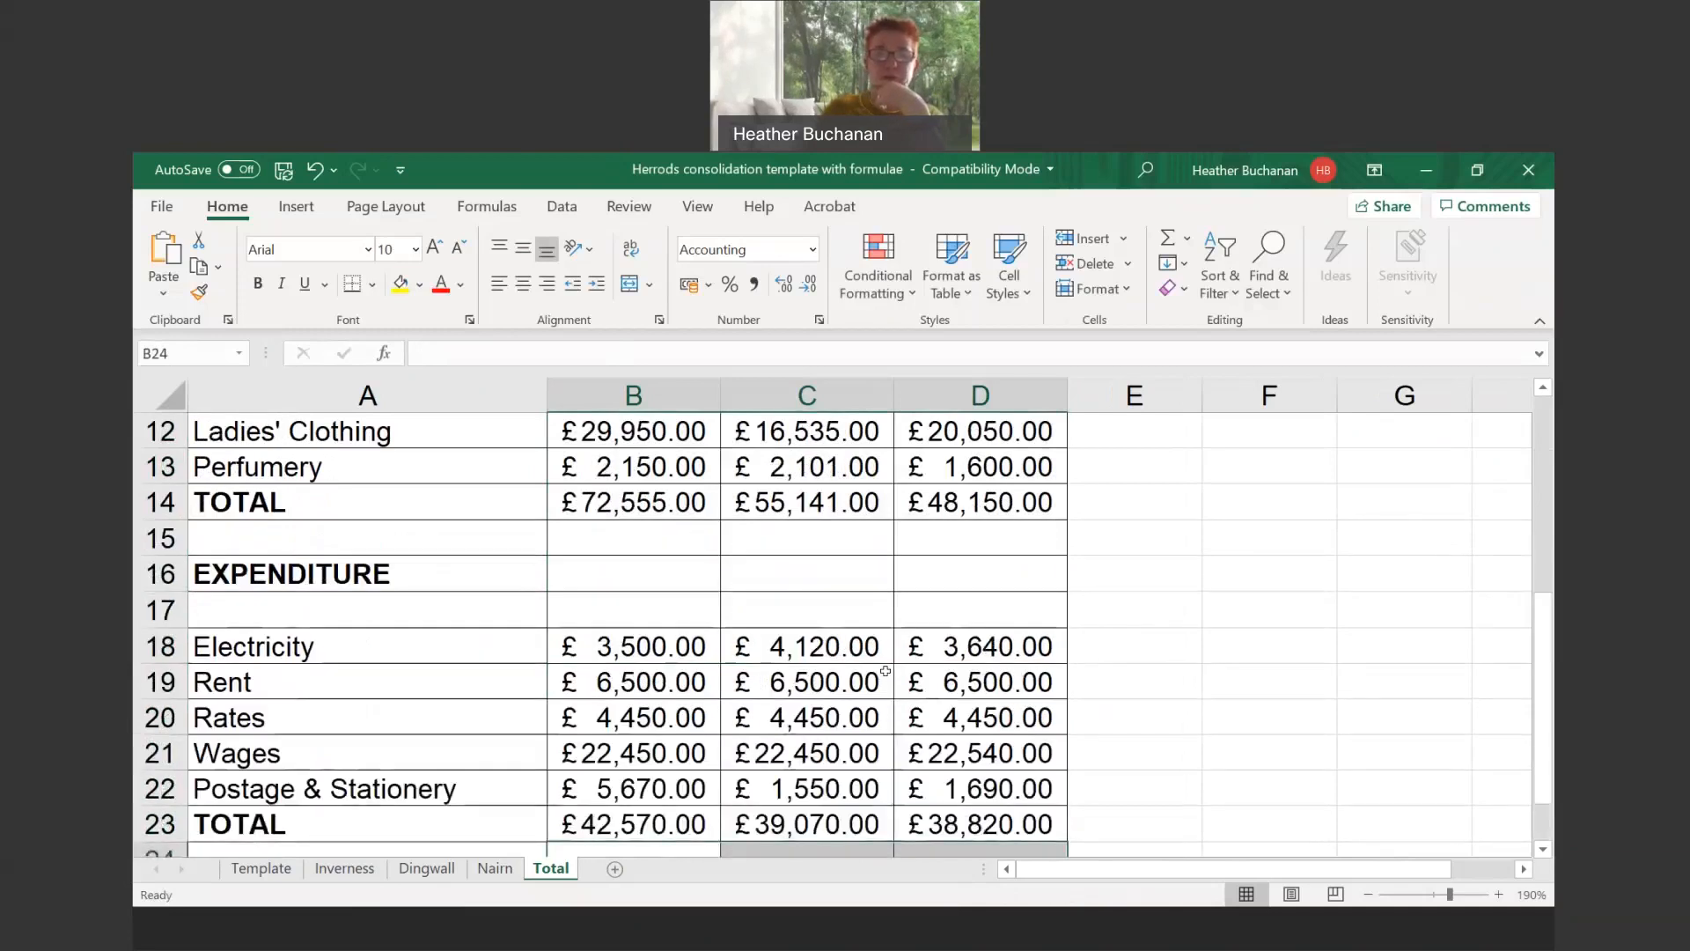
Look over the consolidated income and expenditure figures, and check the Profit formulas in B25, C25 and D25
scroll(515, 678, "up", 3)
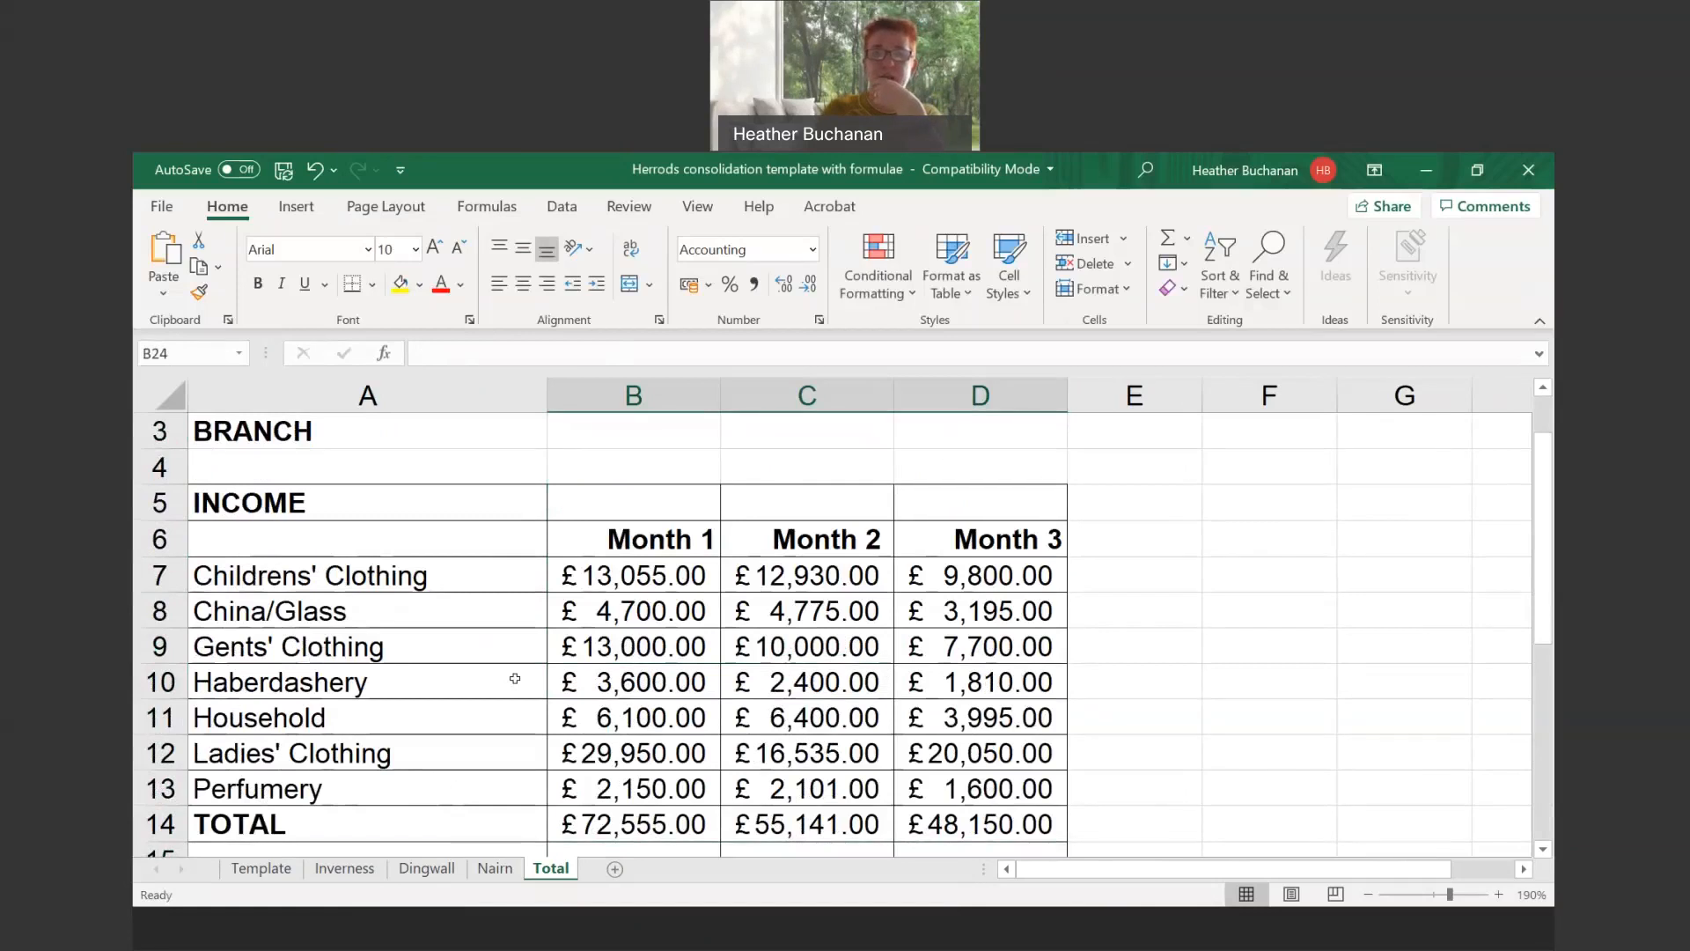
left_click_drag(645, 577, 694, 692)
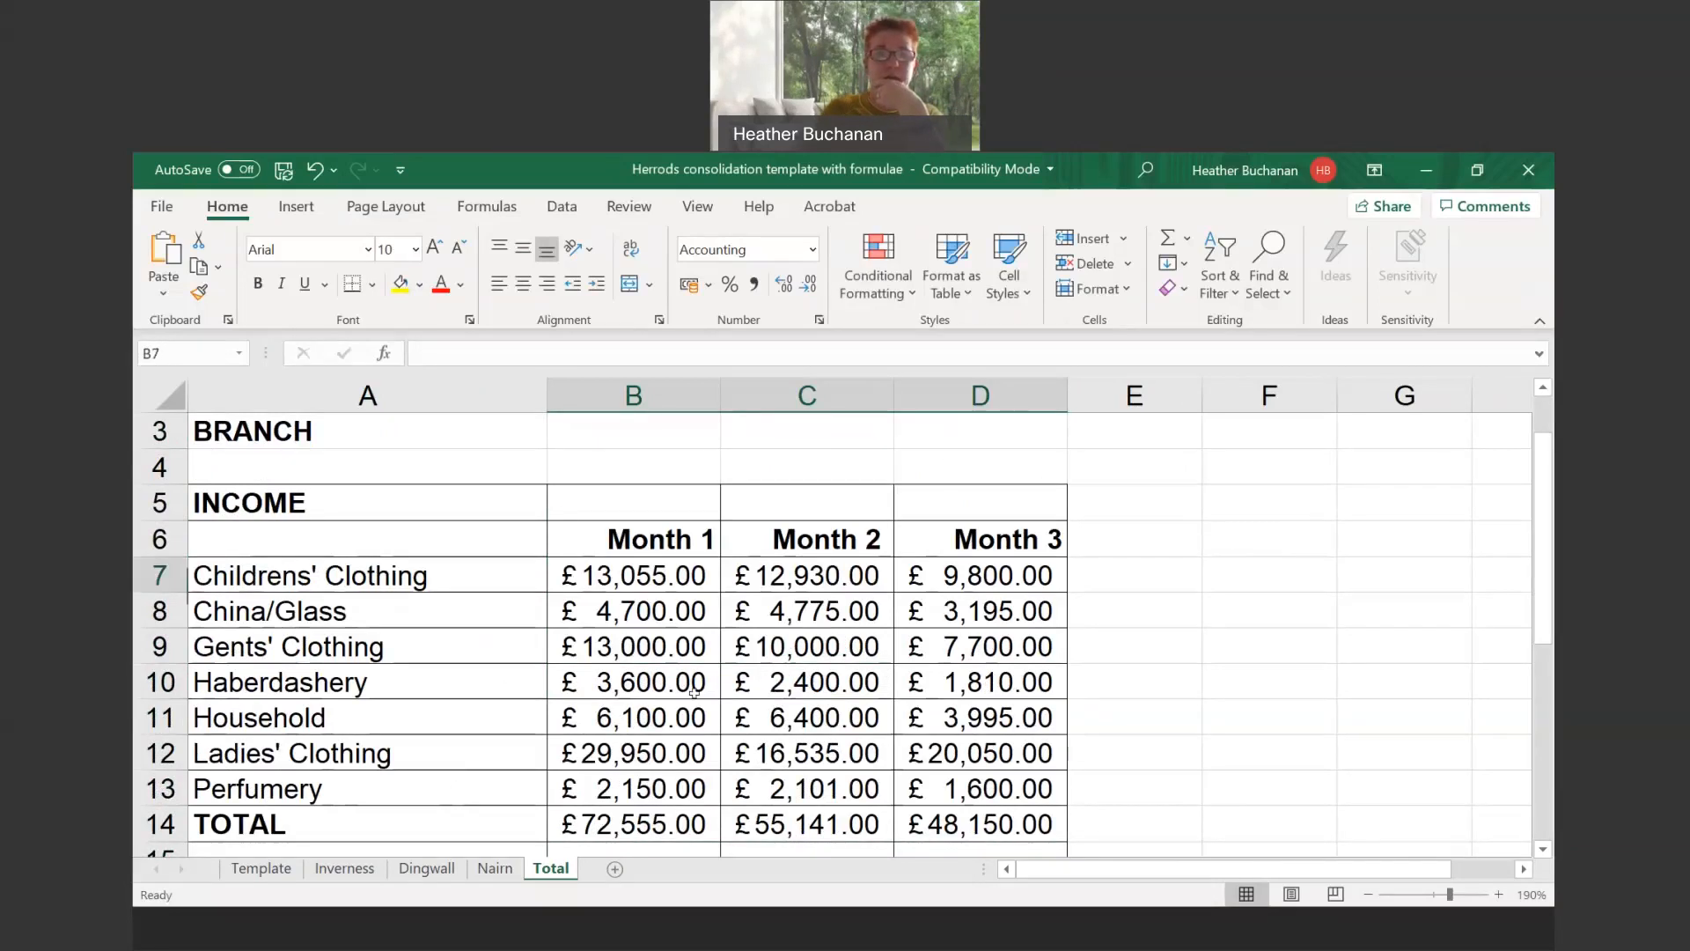
scroll(694, 692, "down", 5)
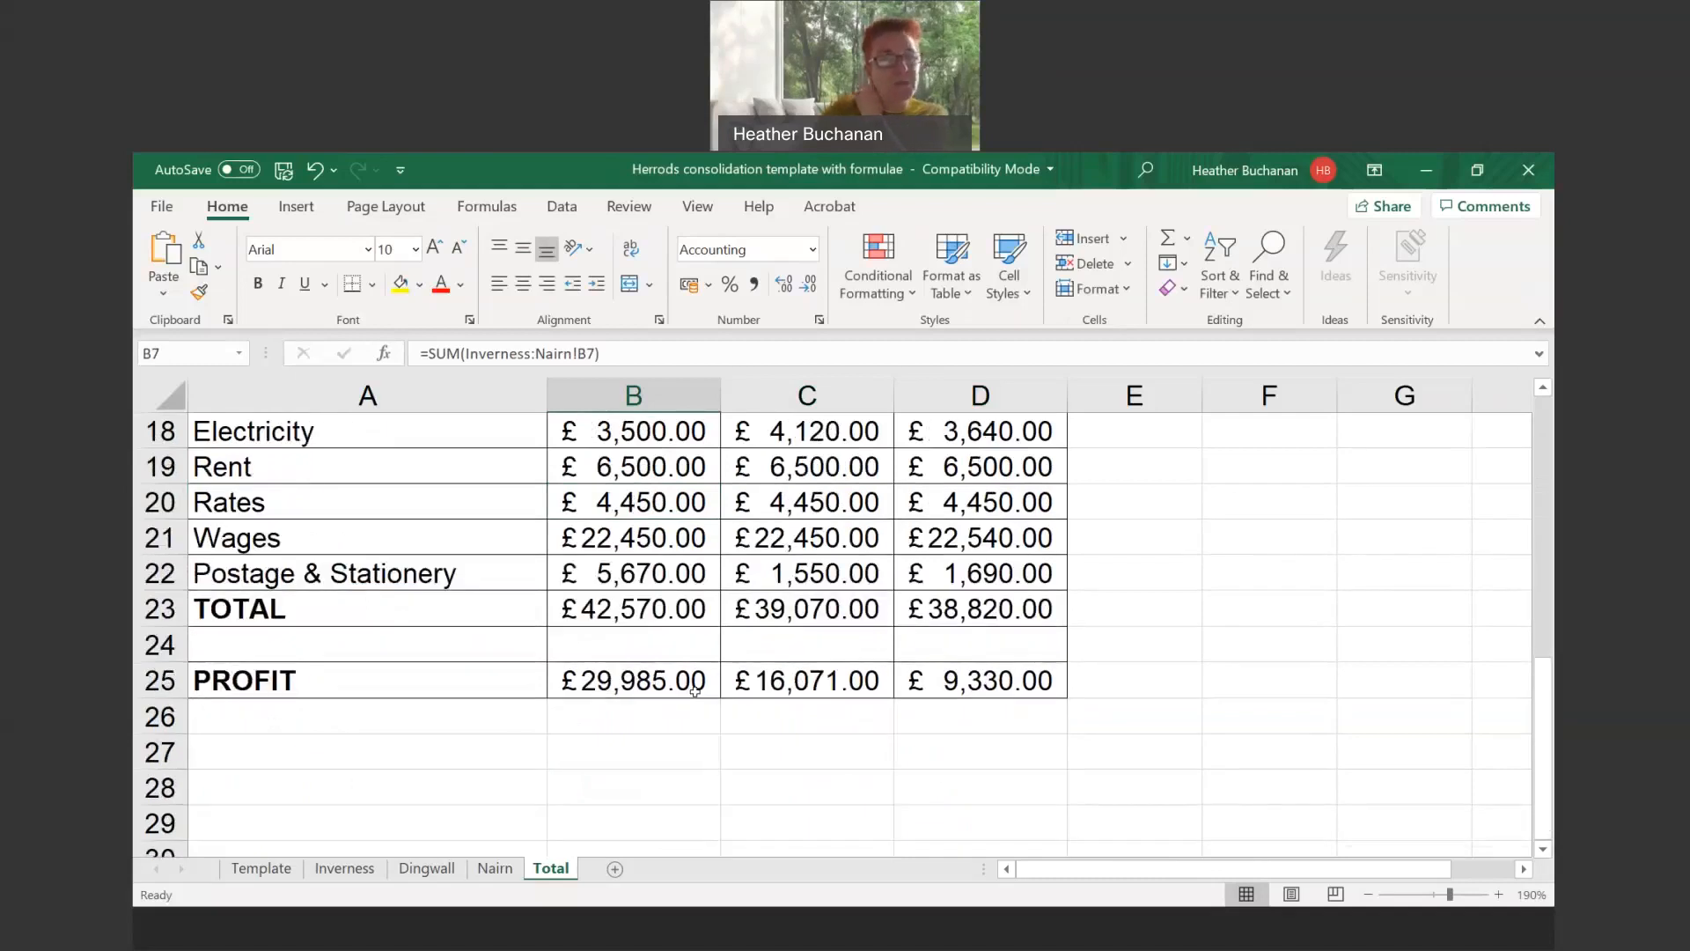
left_click(641, 685)
left_click(774, 682)
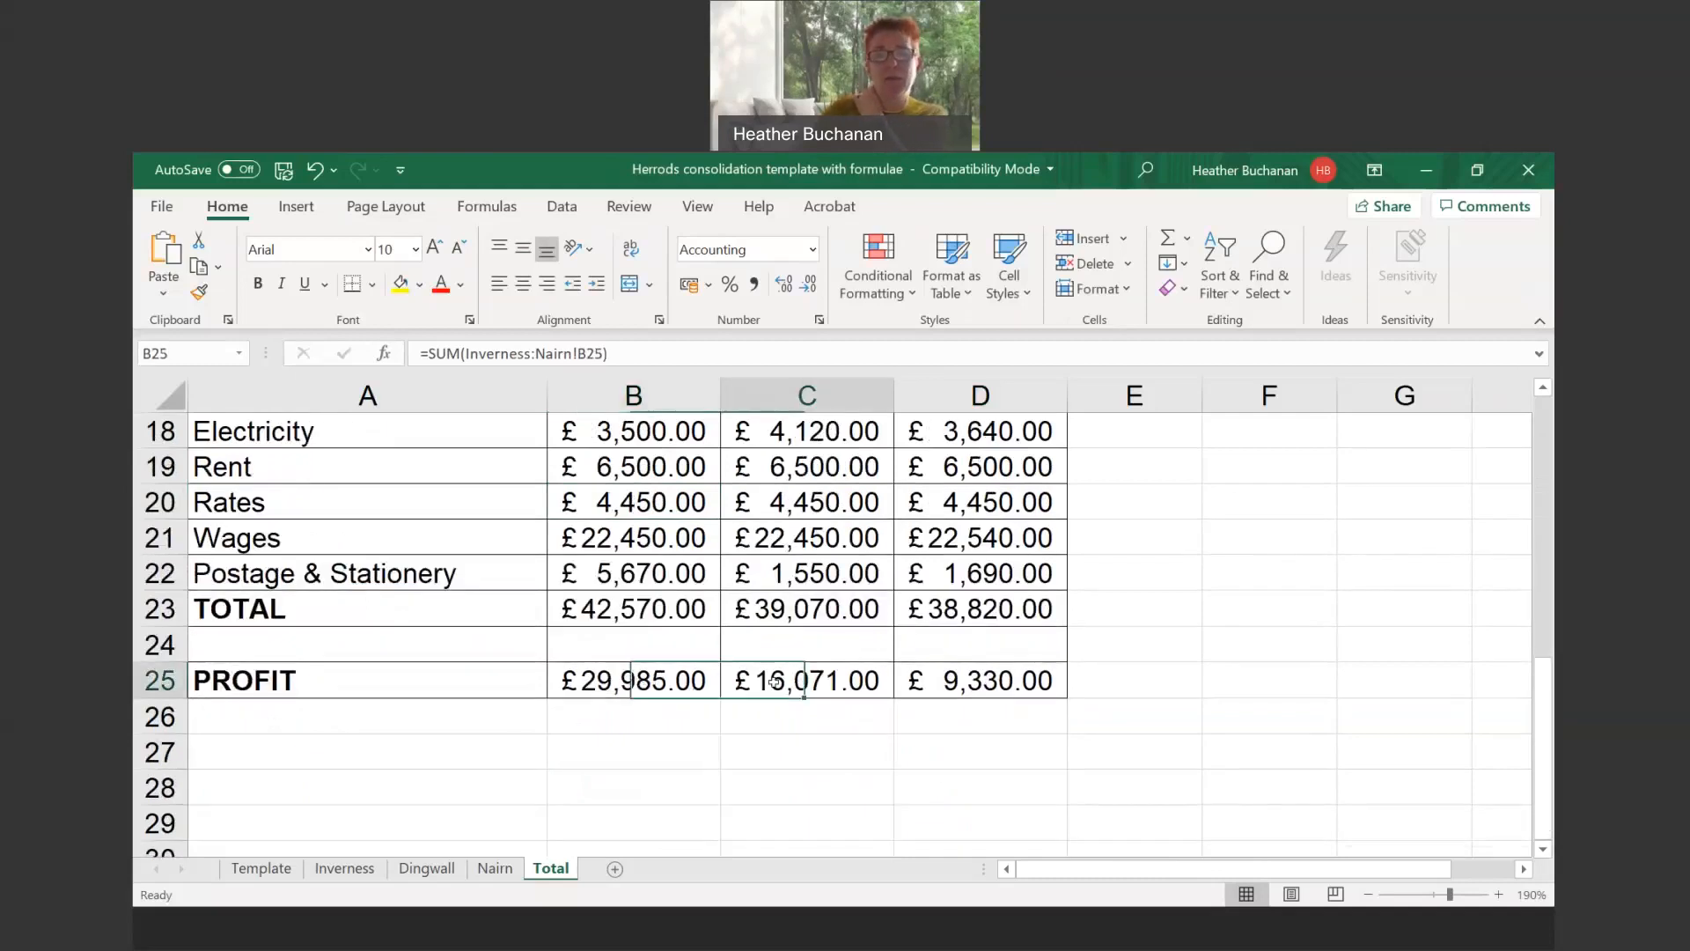
left_click(992, 680)
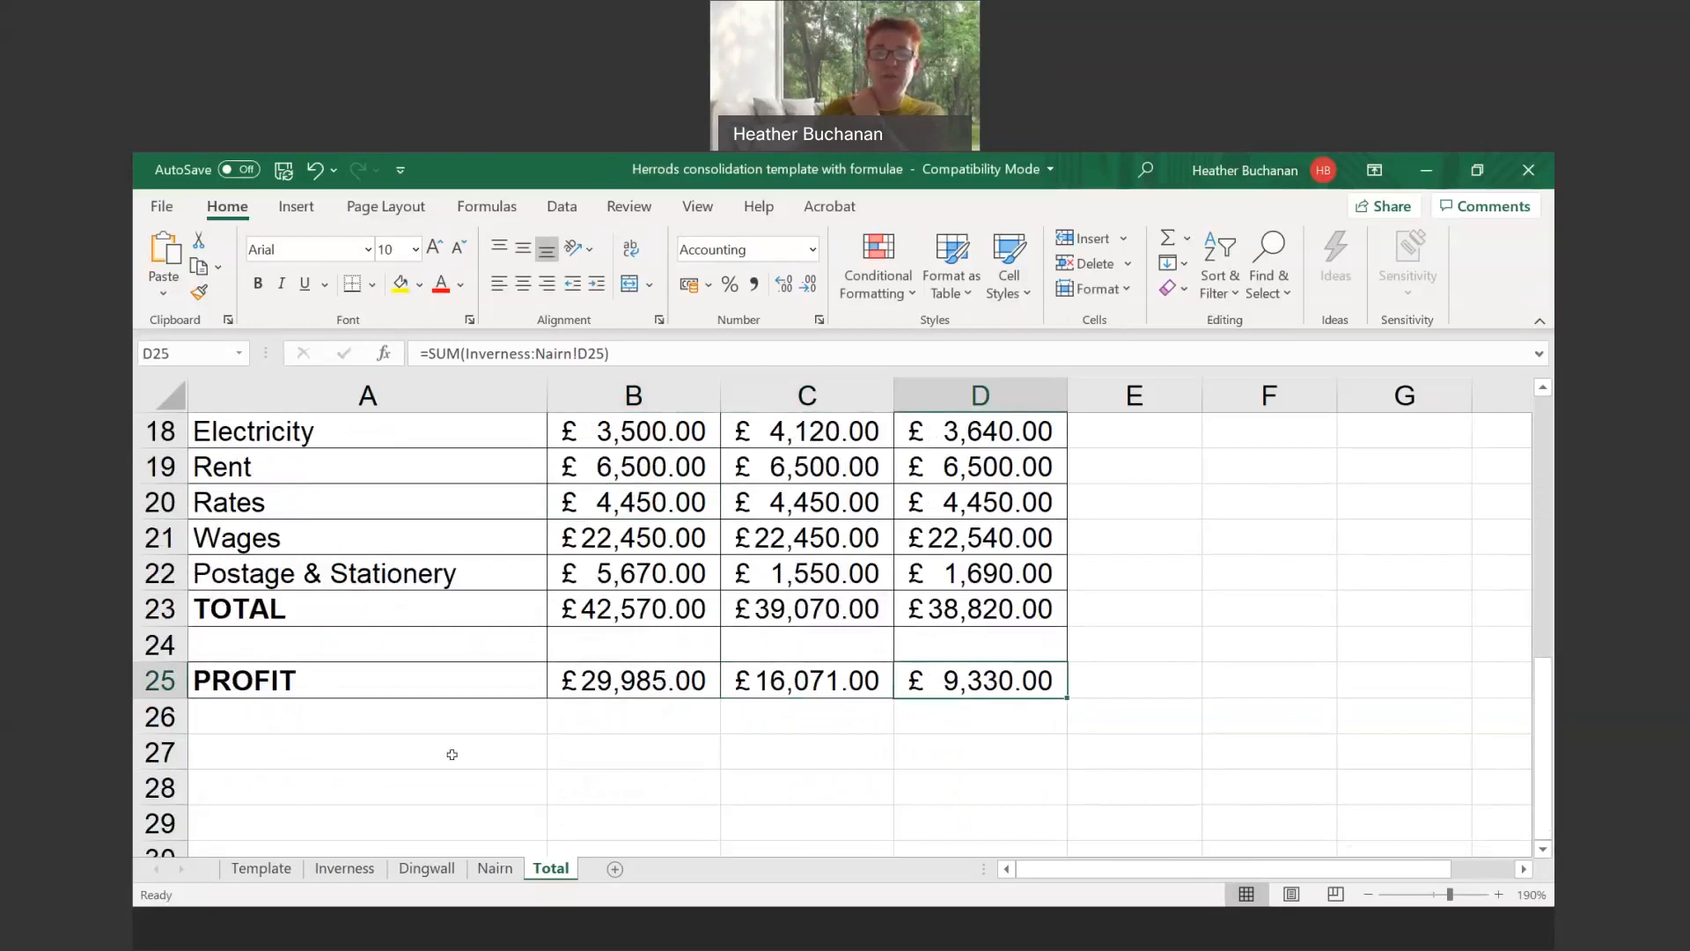
In cell A27 of the Total sheet, add Month 1 Childrens' Clothing for two branches only with =Inverness!B7+Nairn!B7, and review the formula
left_click(480, 747)
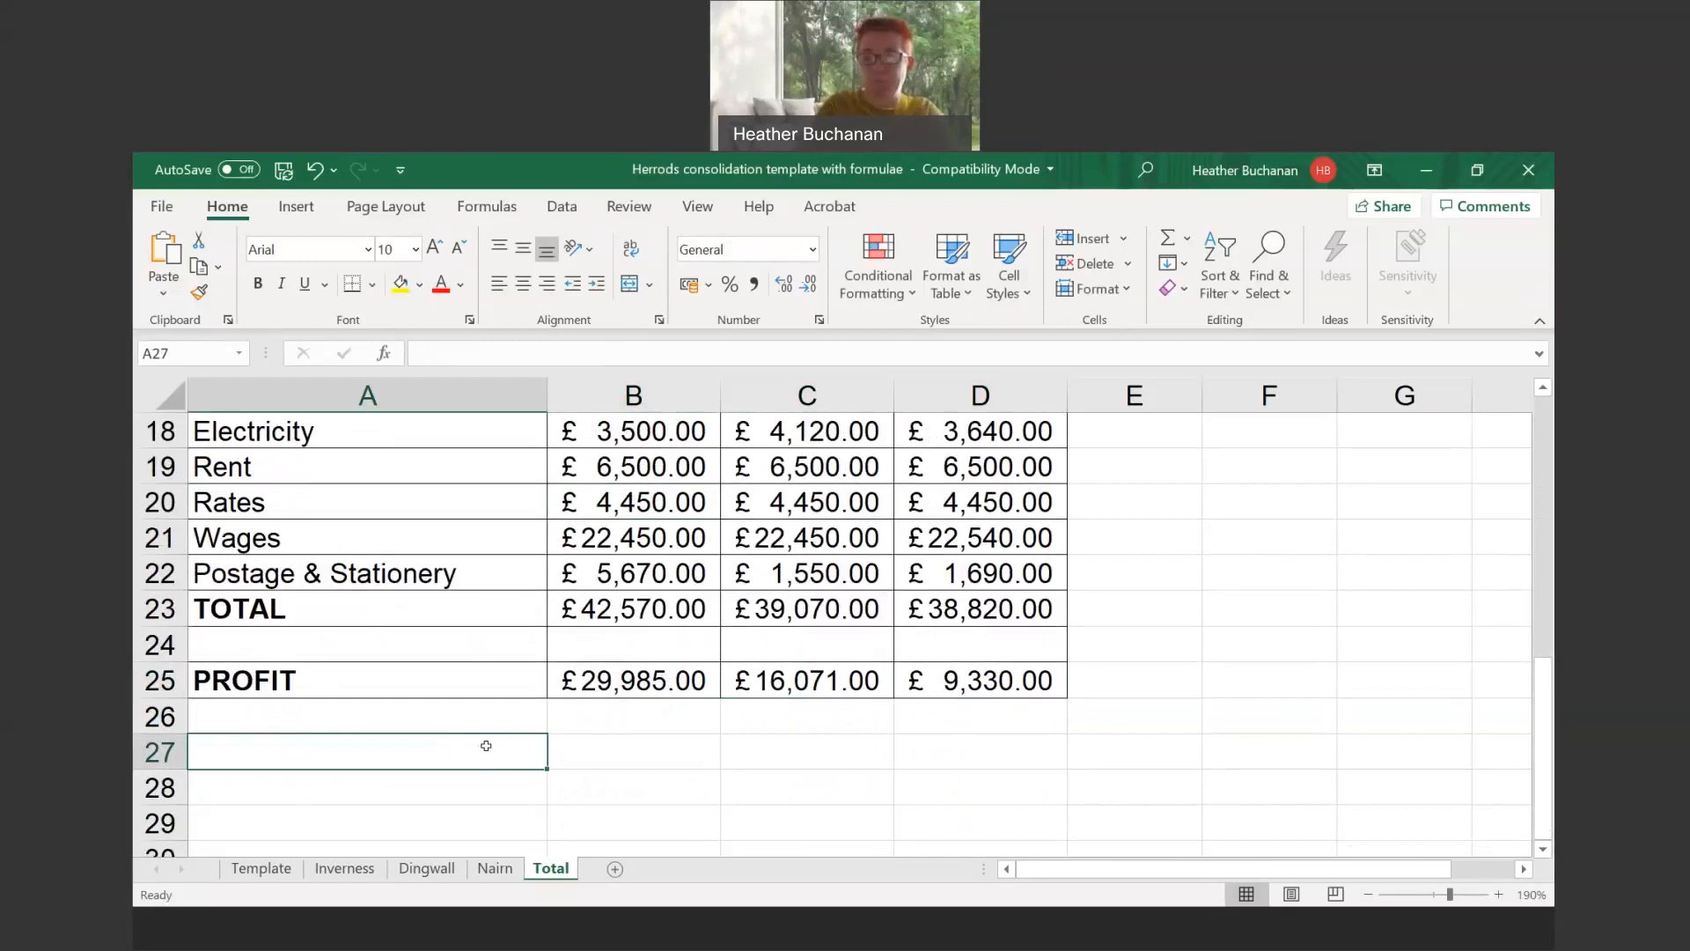
type("=")
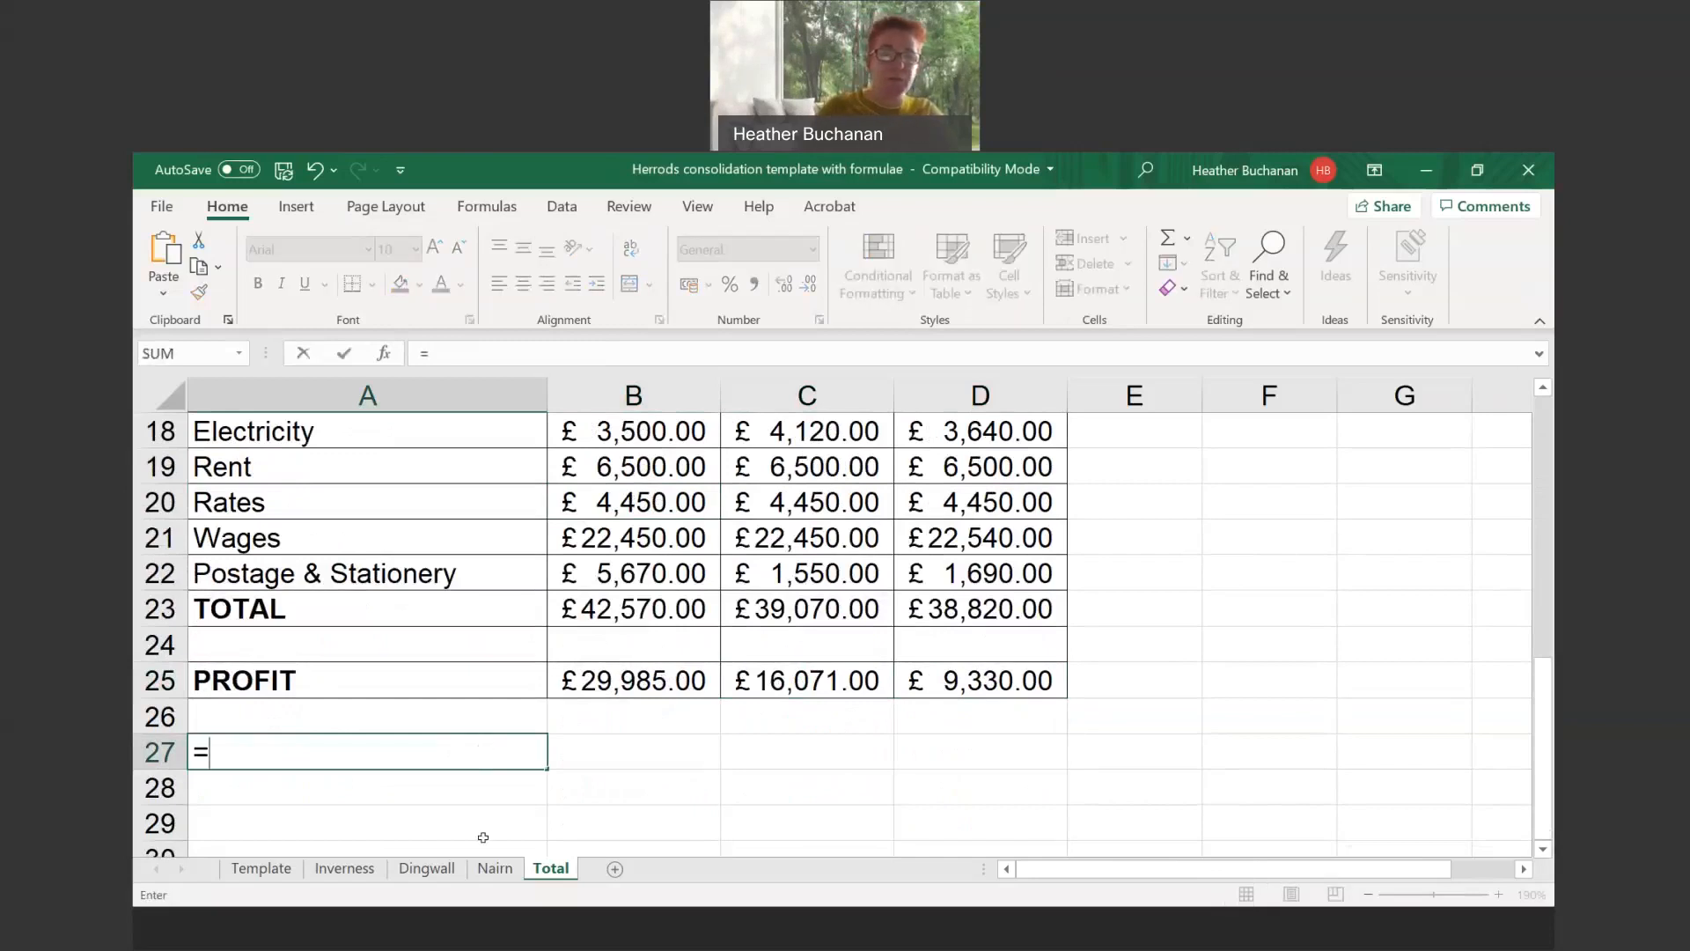
left_click(345, 869)
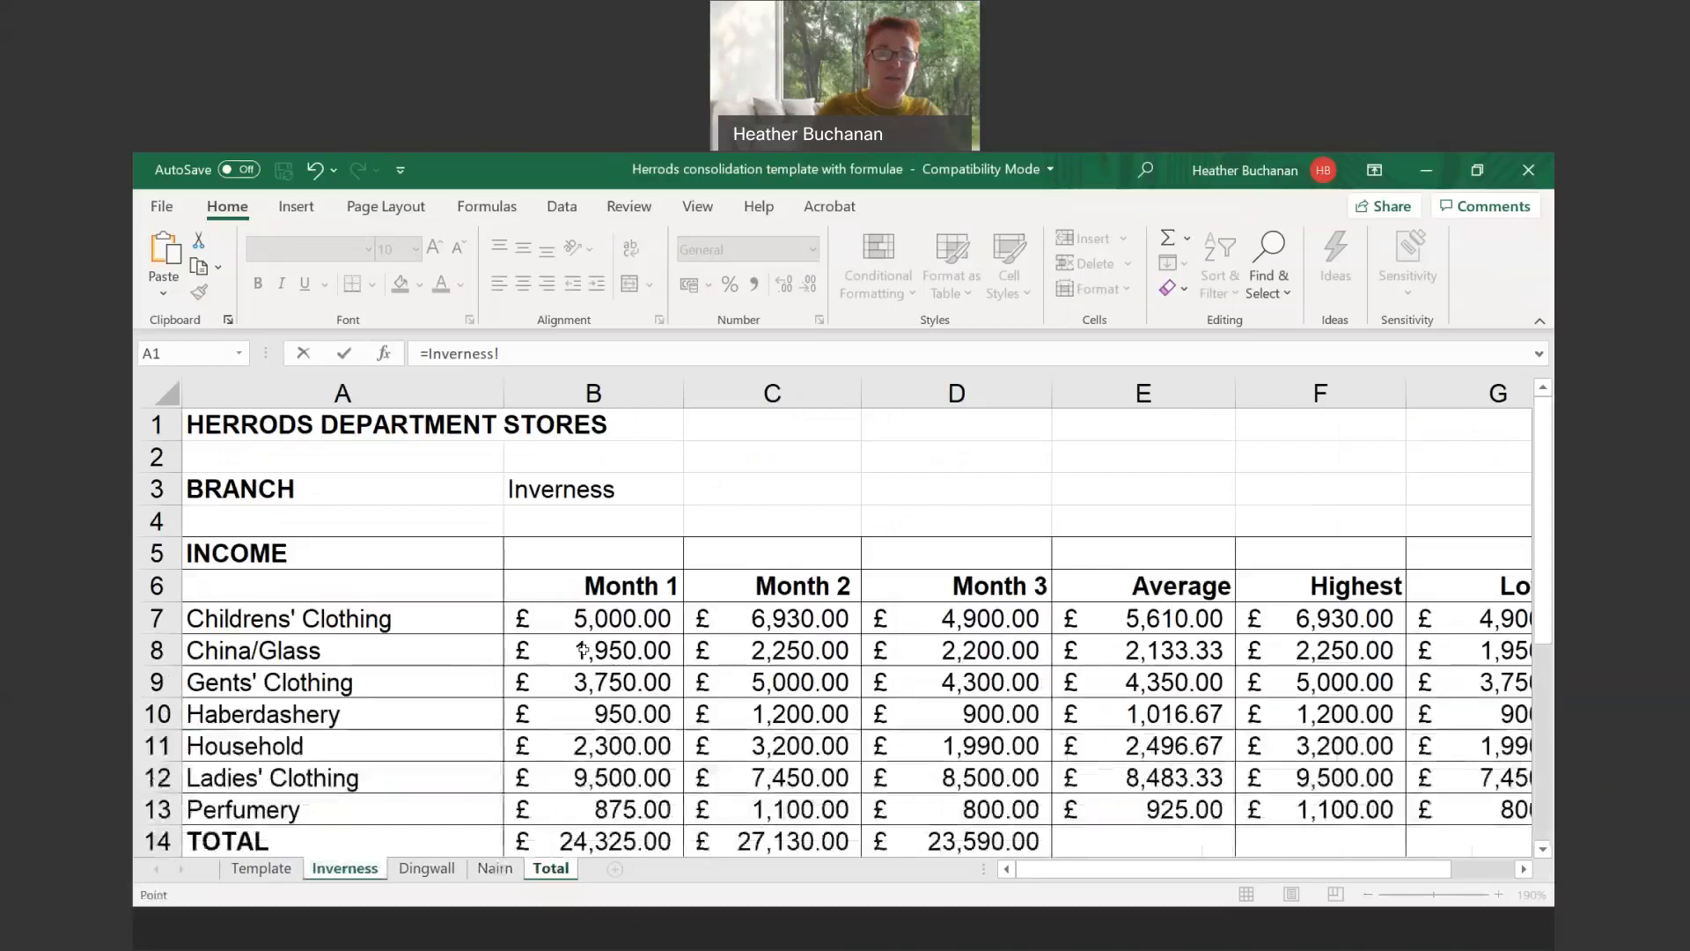
left_click(641, 620)
type("+")
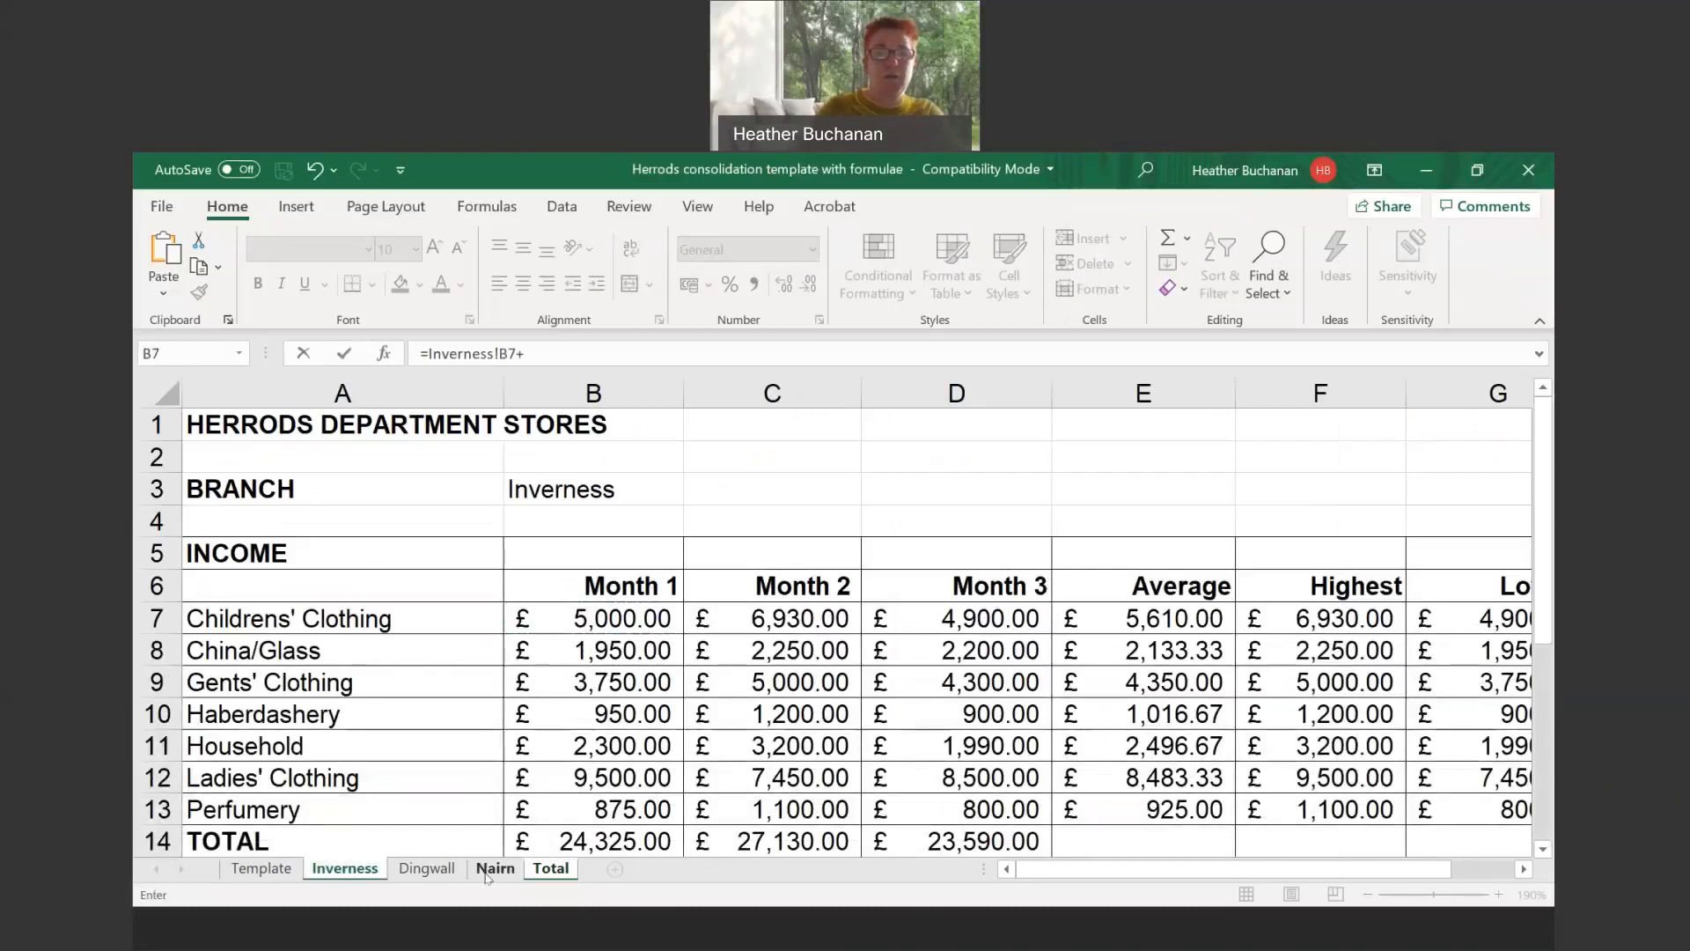
left_click(489, 869)
left_click(530, 499)
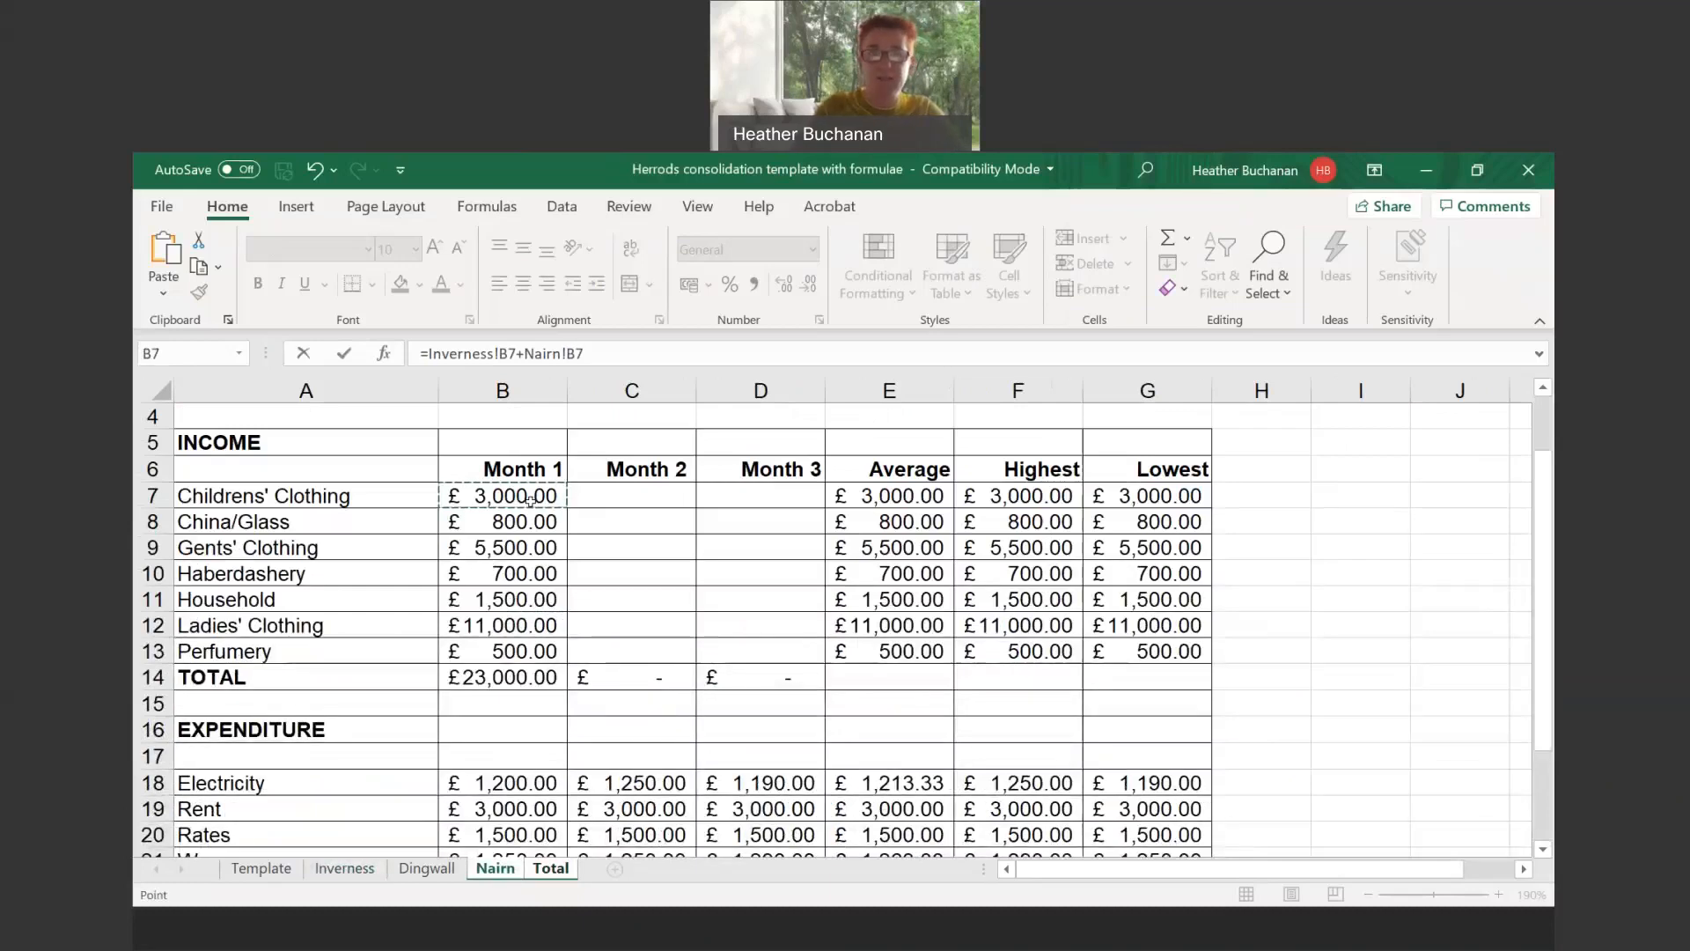
key("Return")
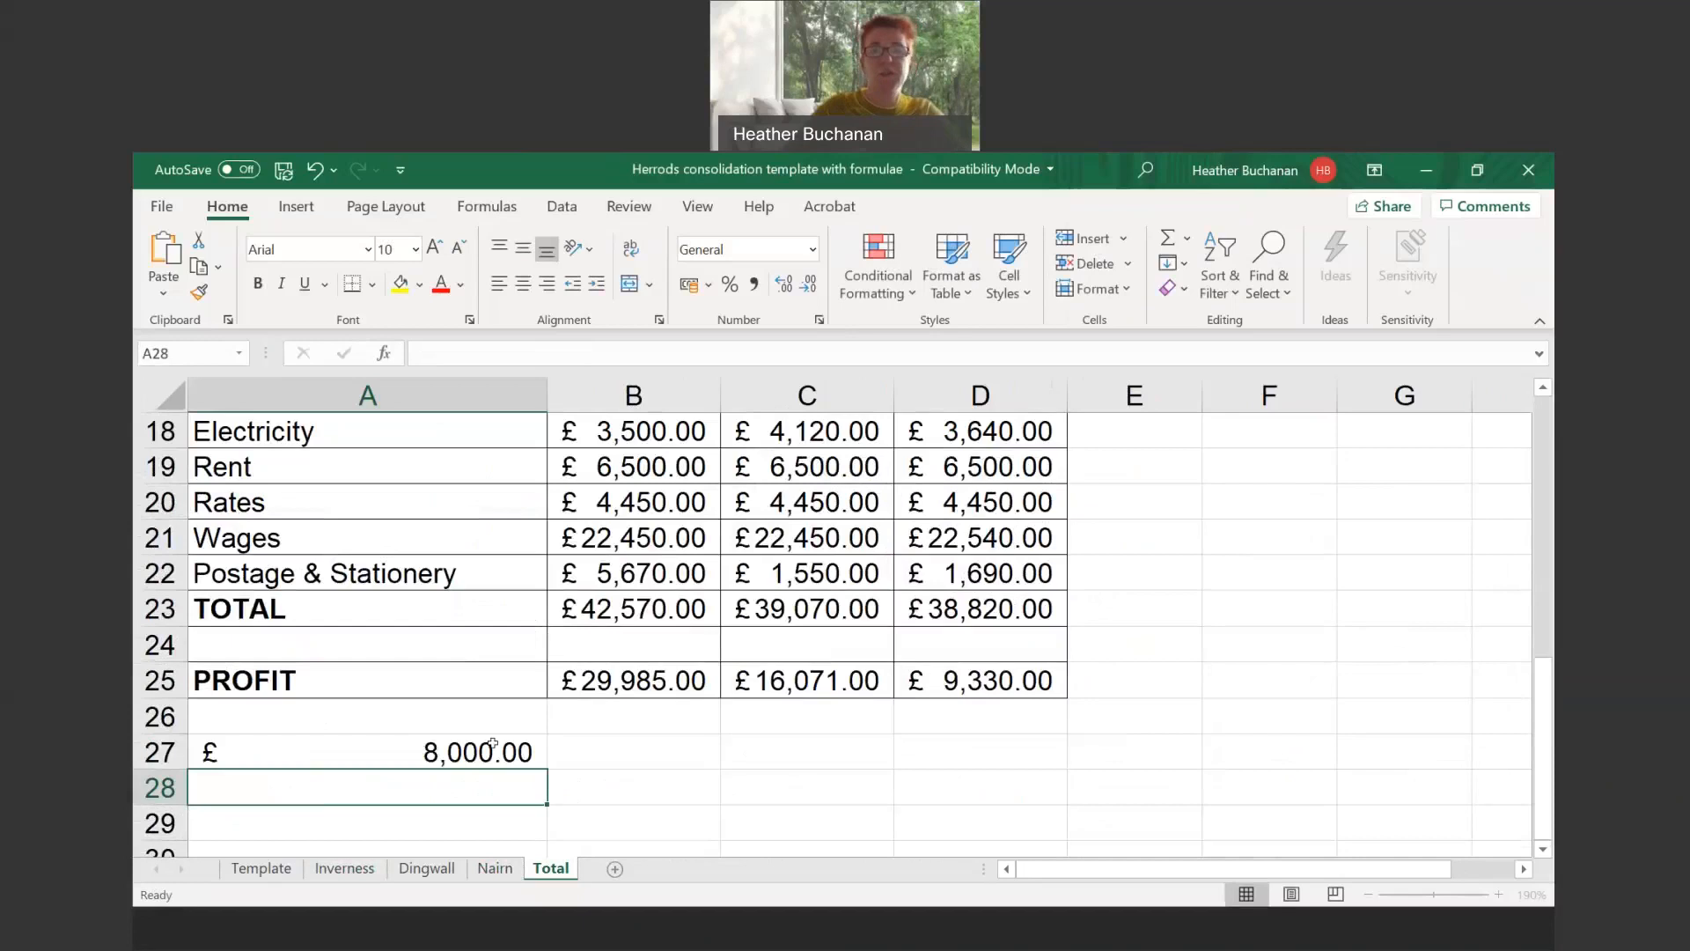
left_click(494, 742)
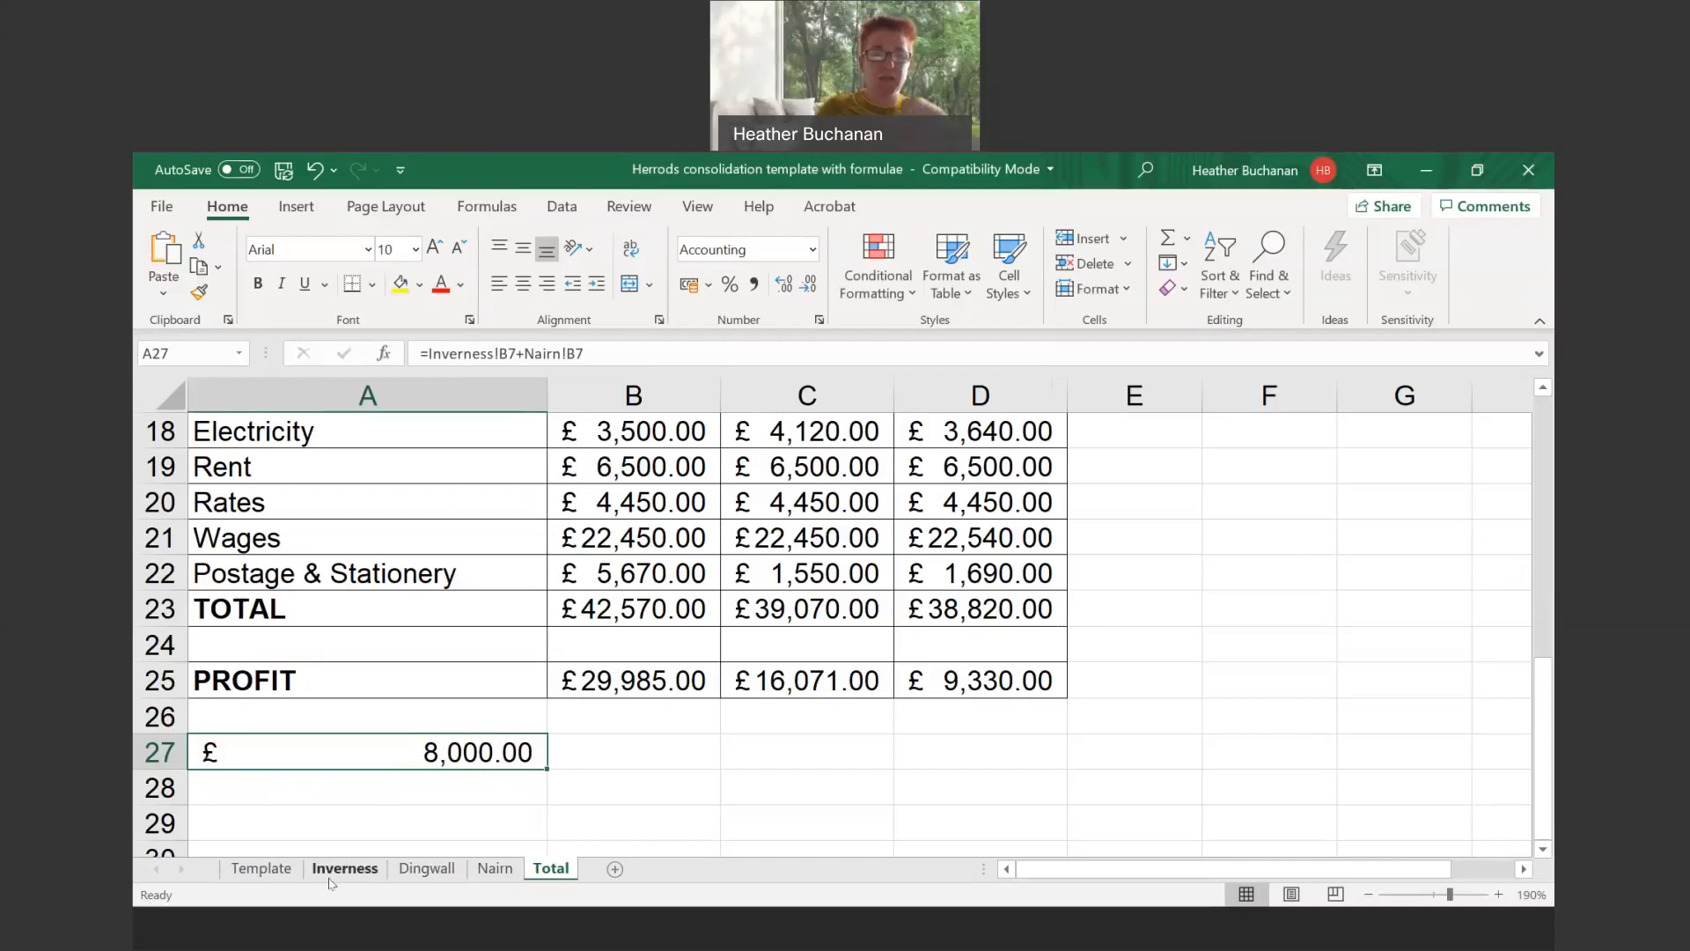
Group the non-adjacent Inverness and Nairn sheets, leaving Dingwall out of the selection
left_click(368, 867)
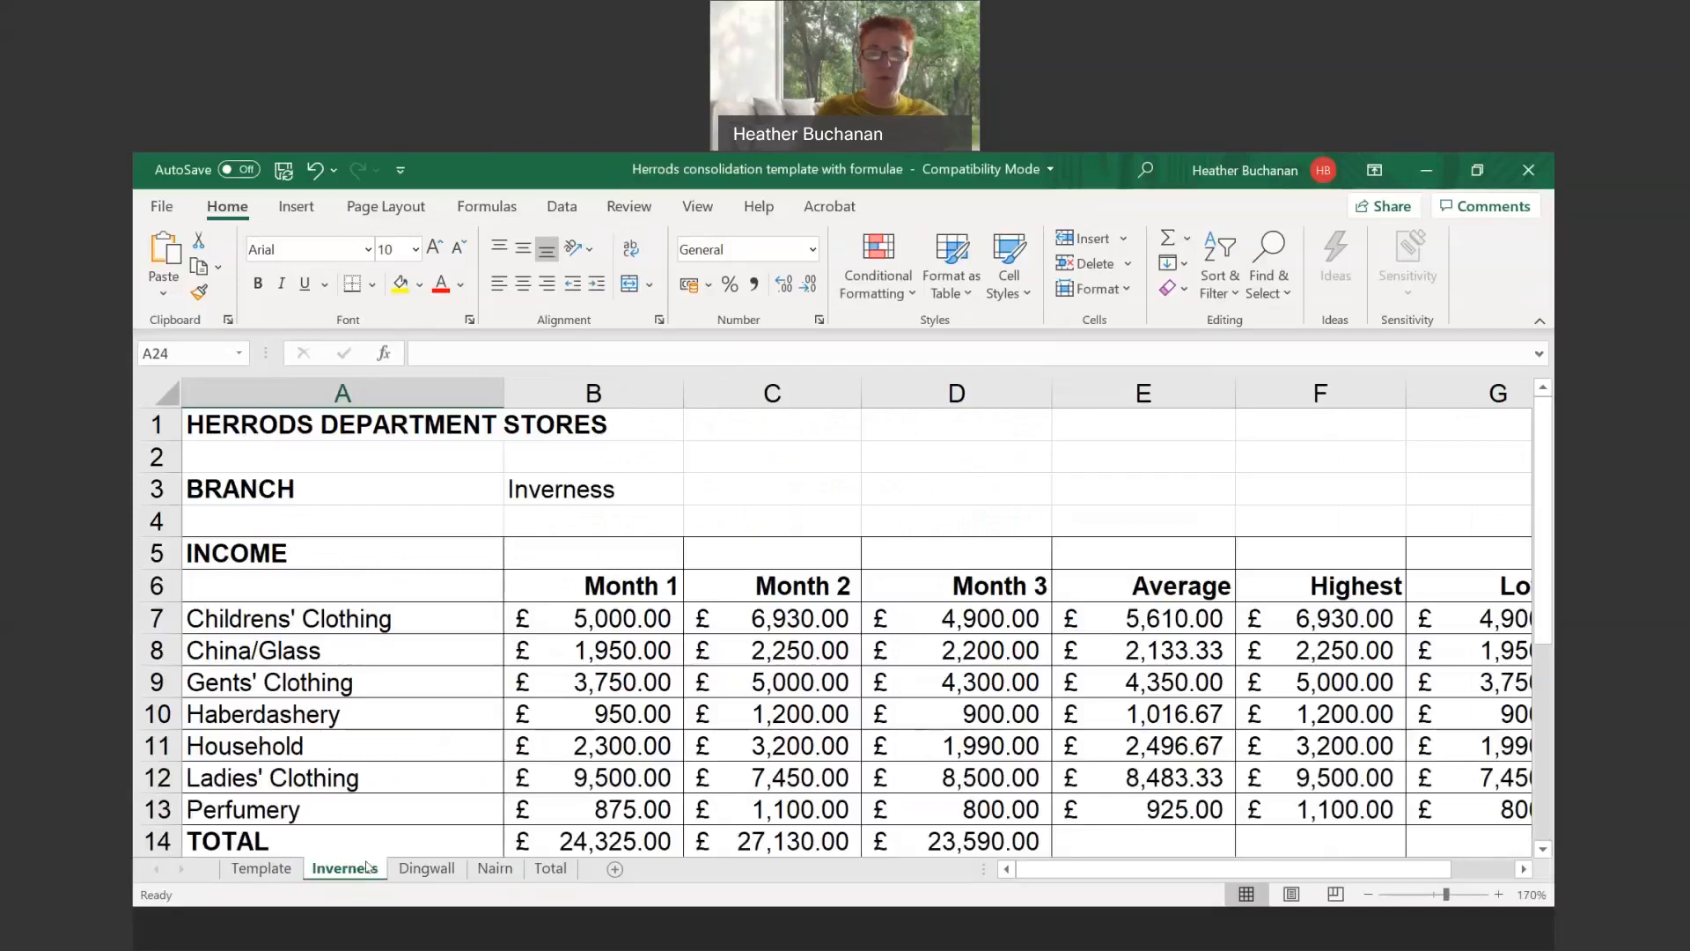
left_click(505, 875, "ctrl")
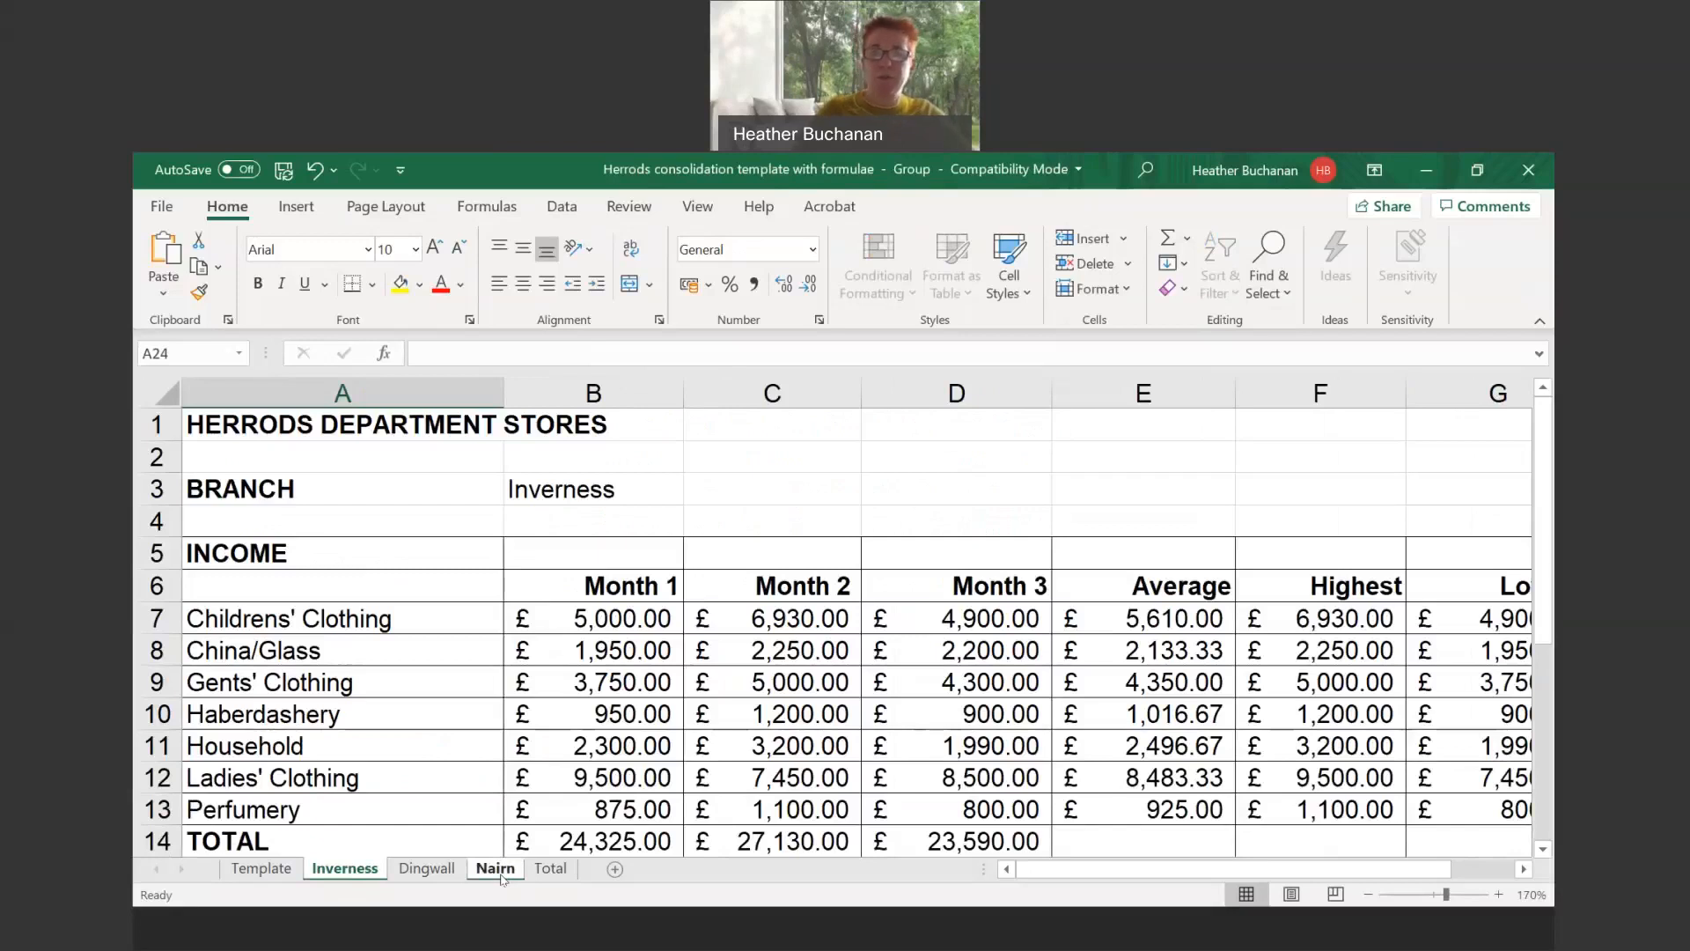
Enter the text hello in cell D2 of the grouped Inverness and Nairn sheets
left_click(976, 460)
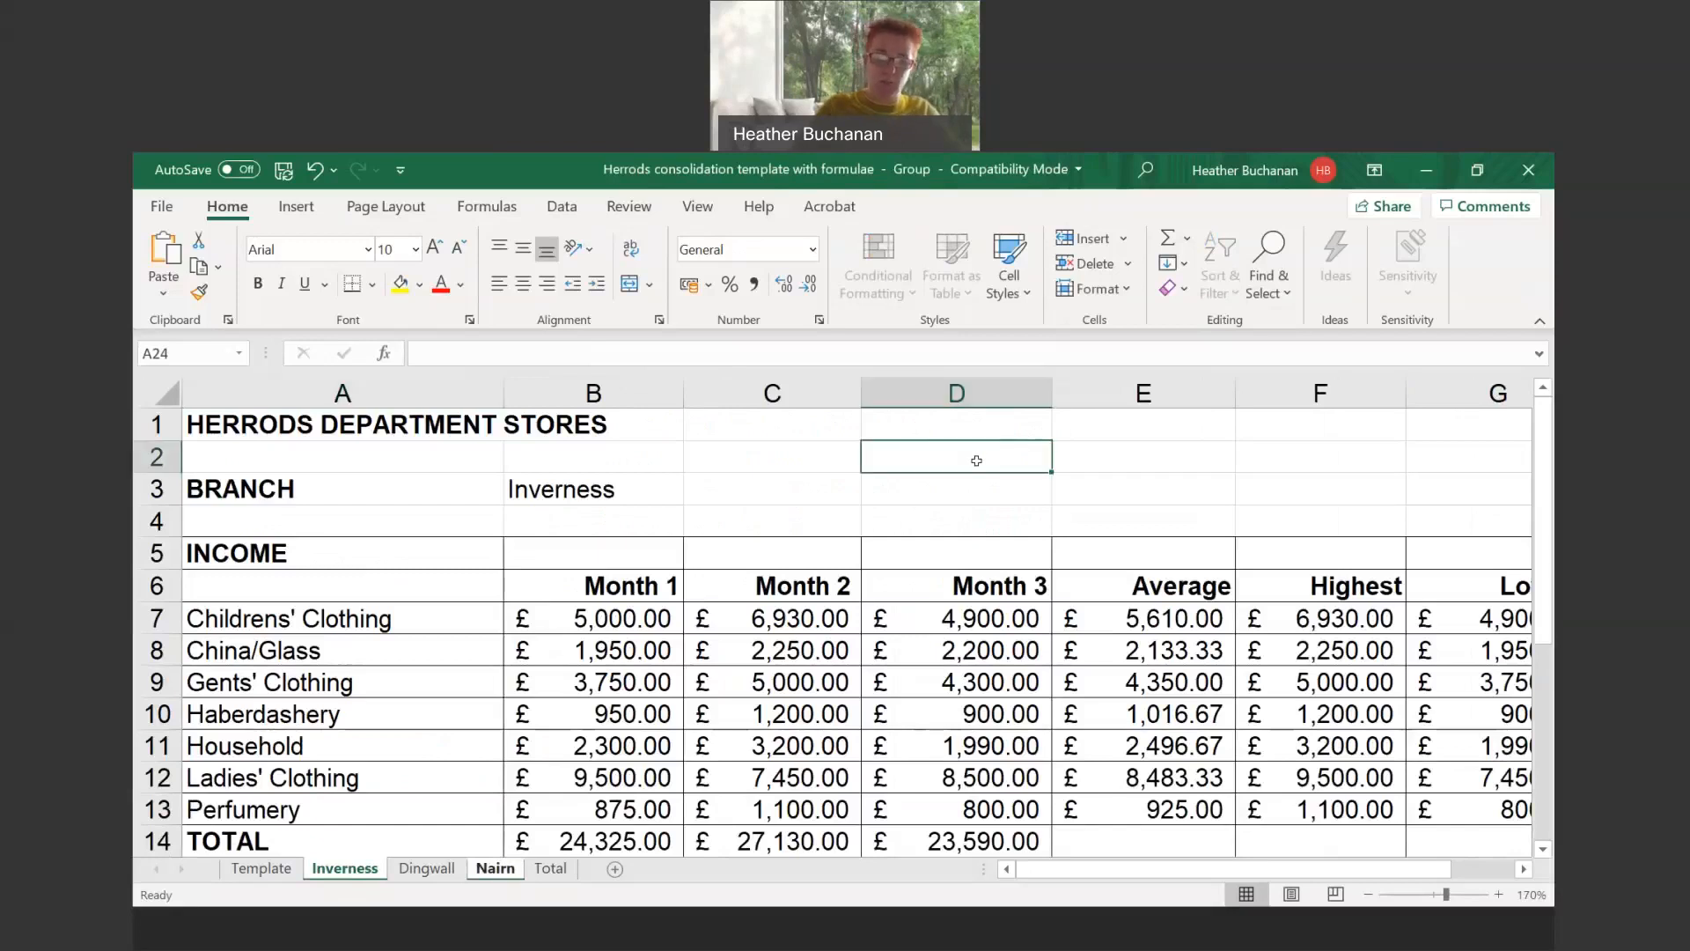
type("hello")
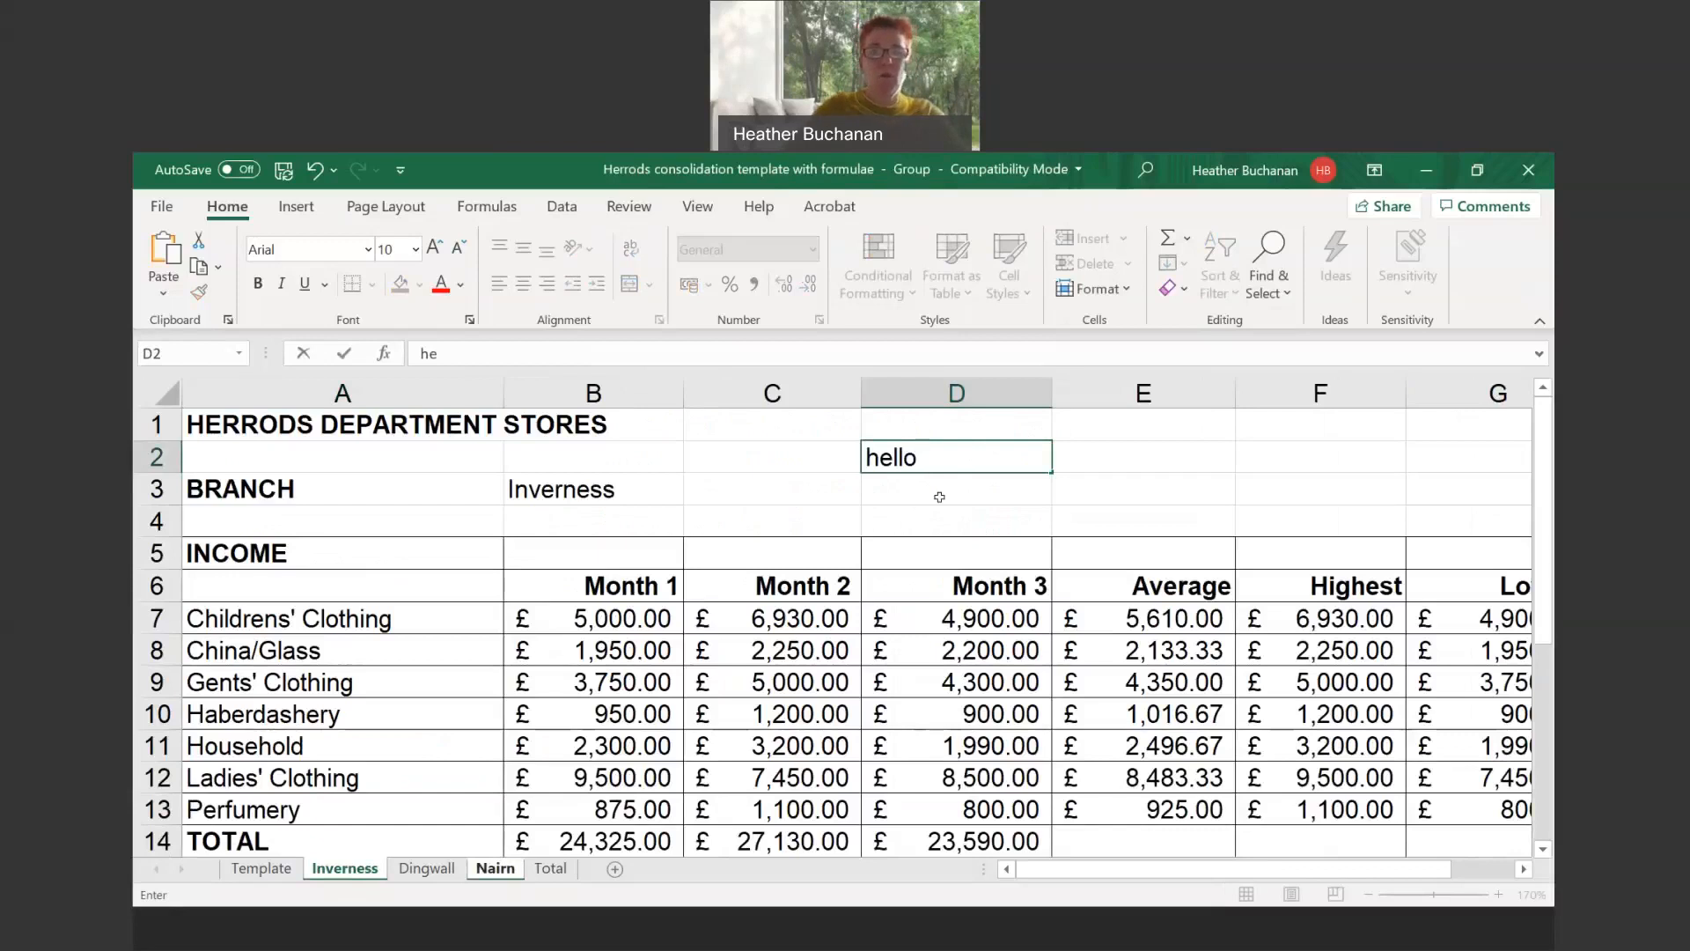
key("Return")
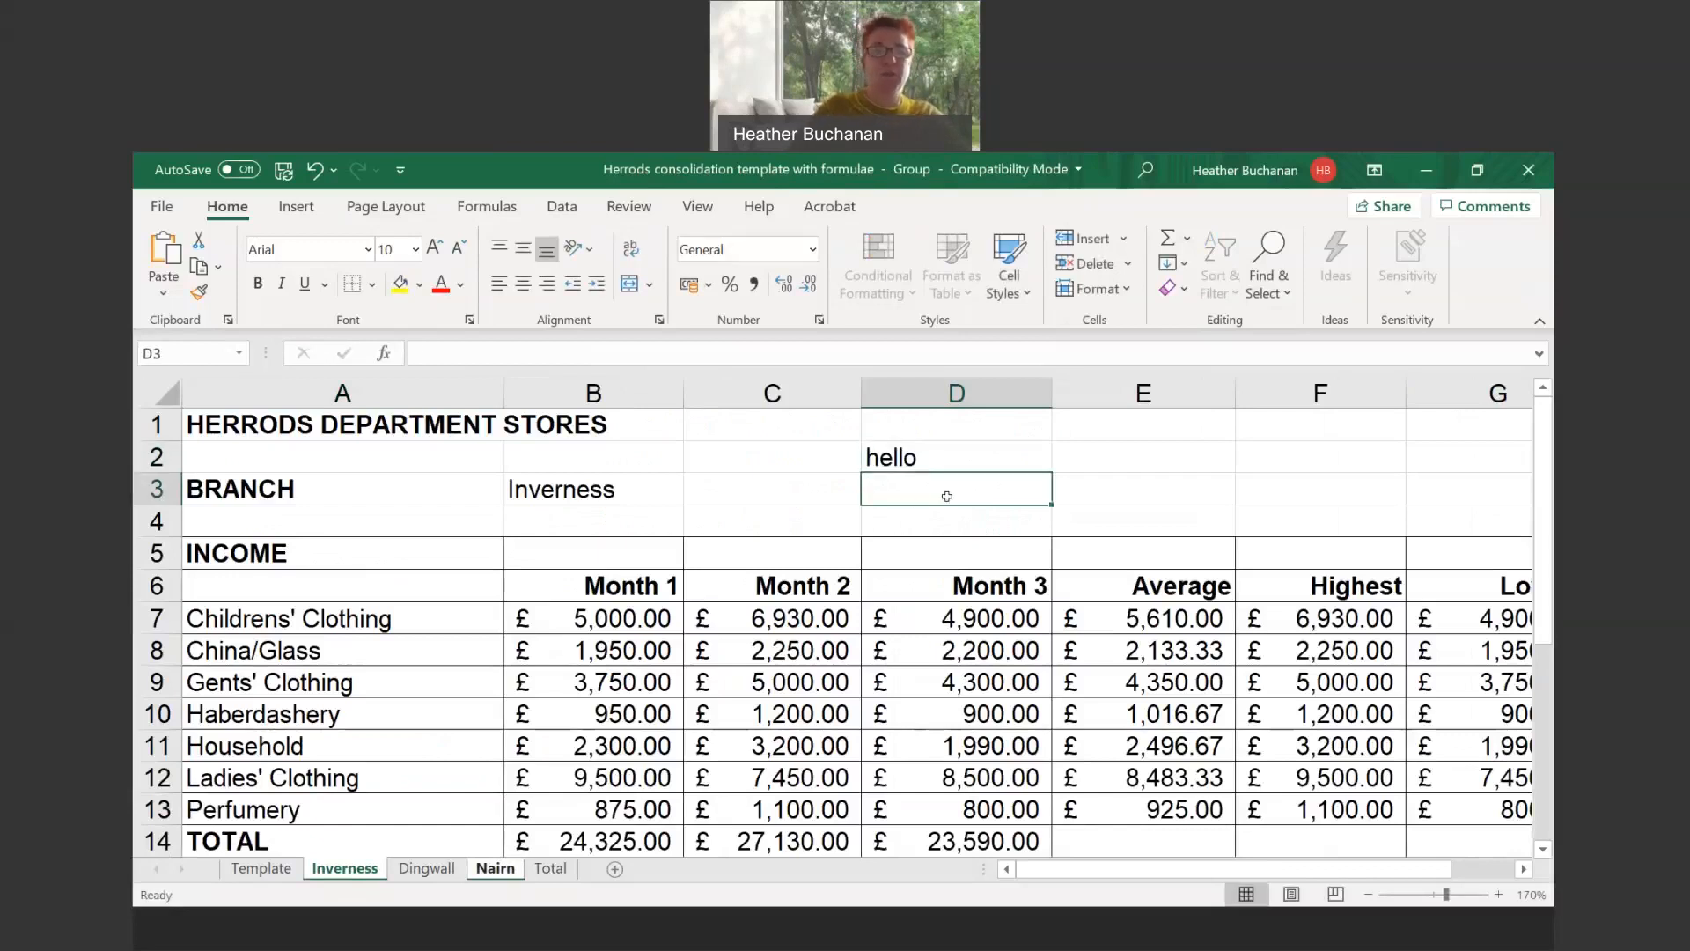
Ungroup the sheets and check cell D2 on the Template, Inverness, Dingwall, Nairn and Total sheets for the test entry
left_click(262, 867)
scroll(999, 525, "up", 4)
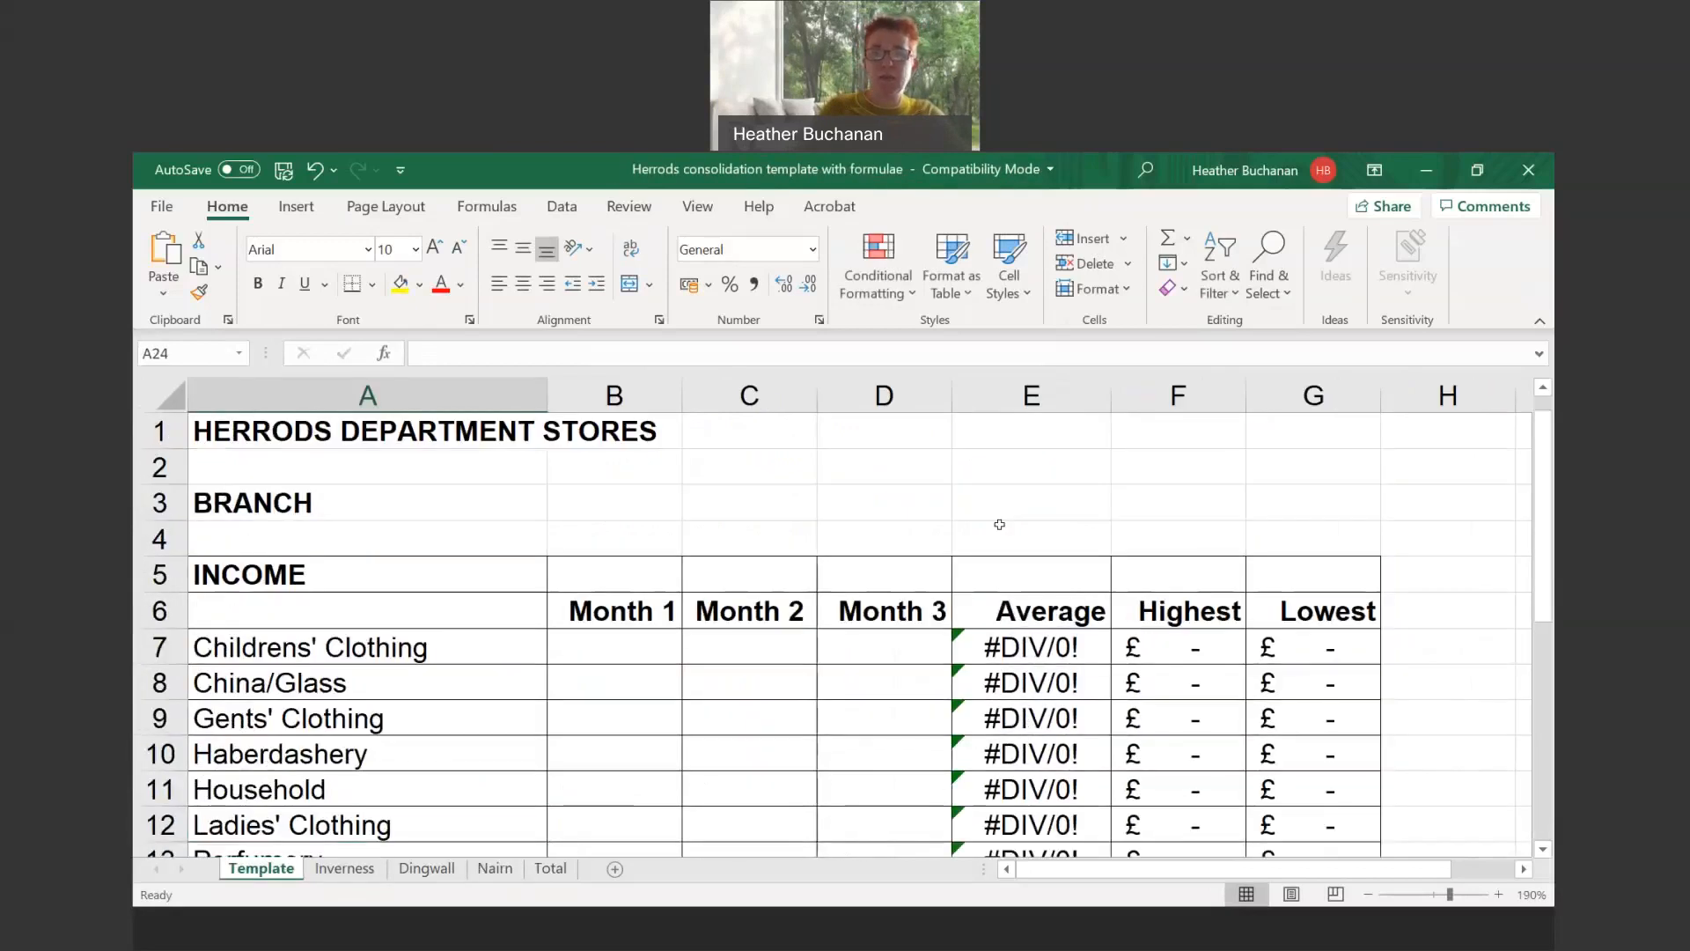
key("ctrl+Page_Down")
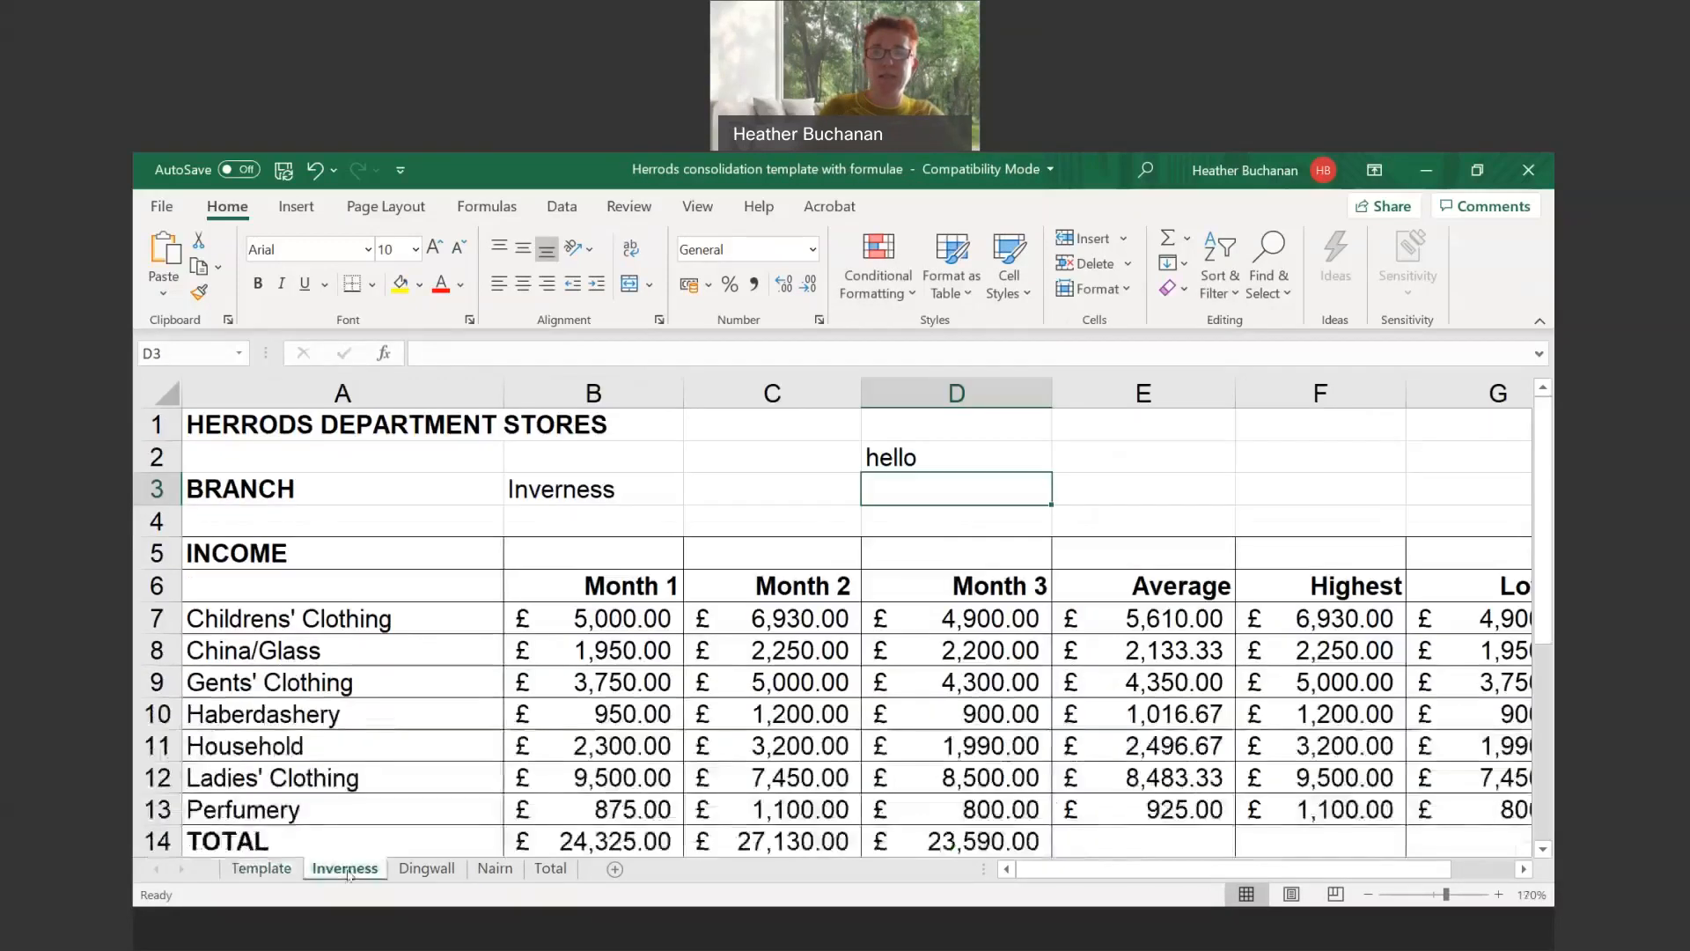
left_click(427, 868)
scroll(874, 517, "up", 2)
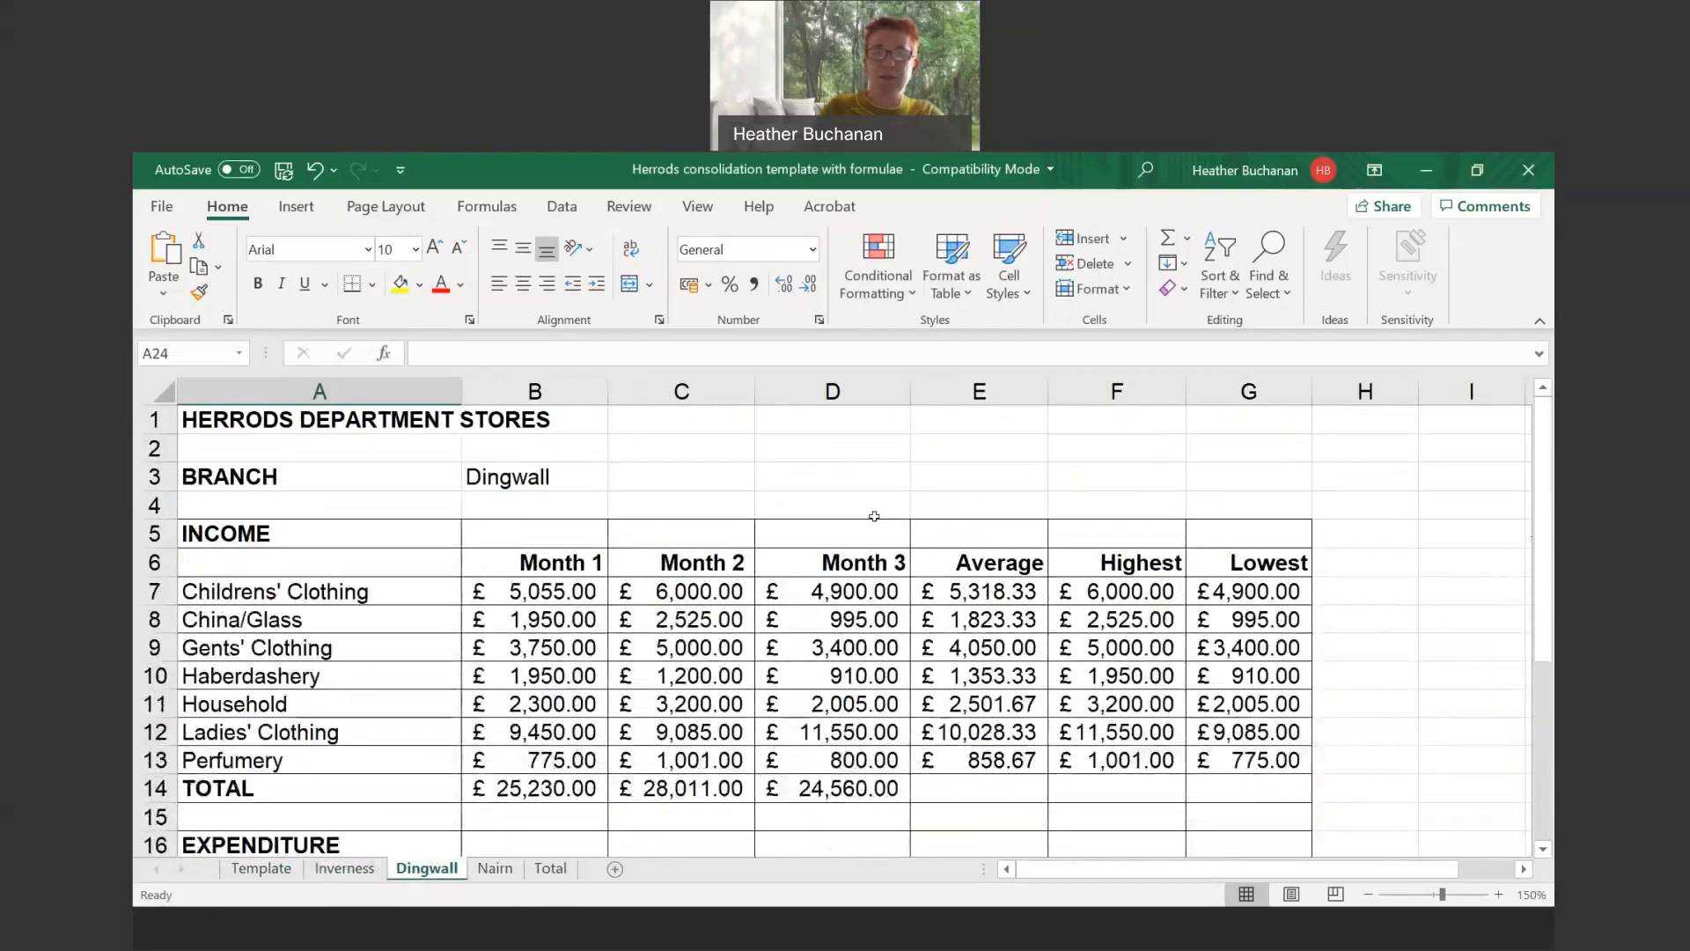
left_click(495, 868)
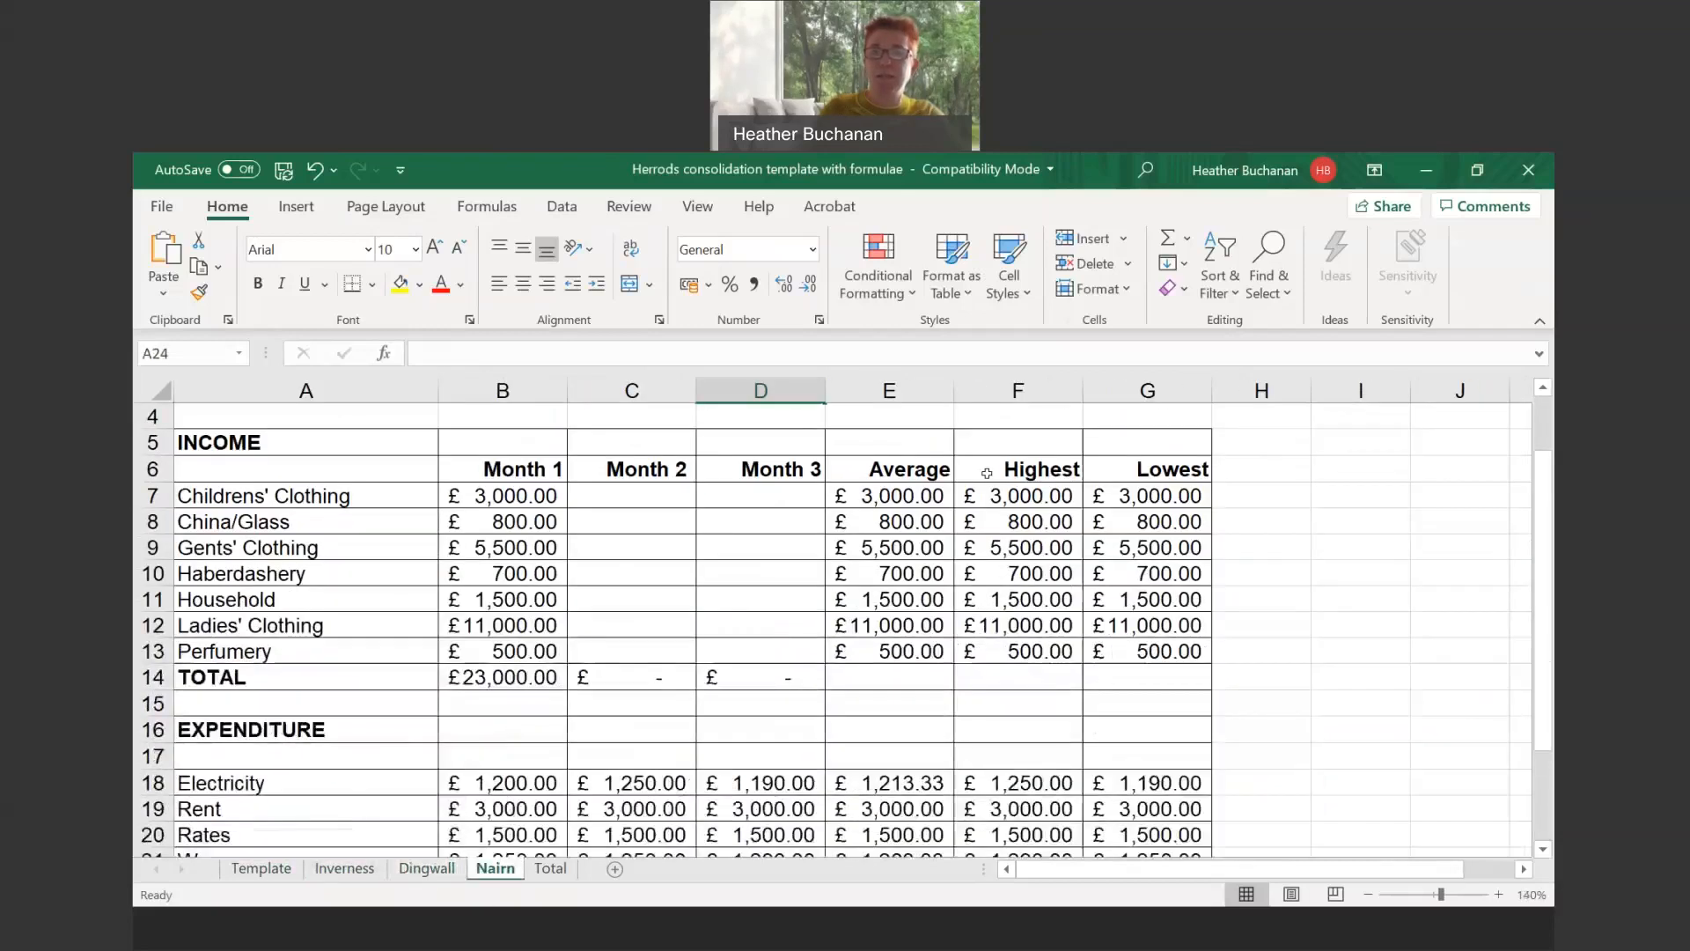
scroll(788, 469, "up", 2)
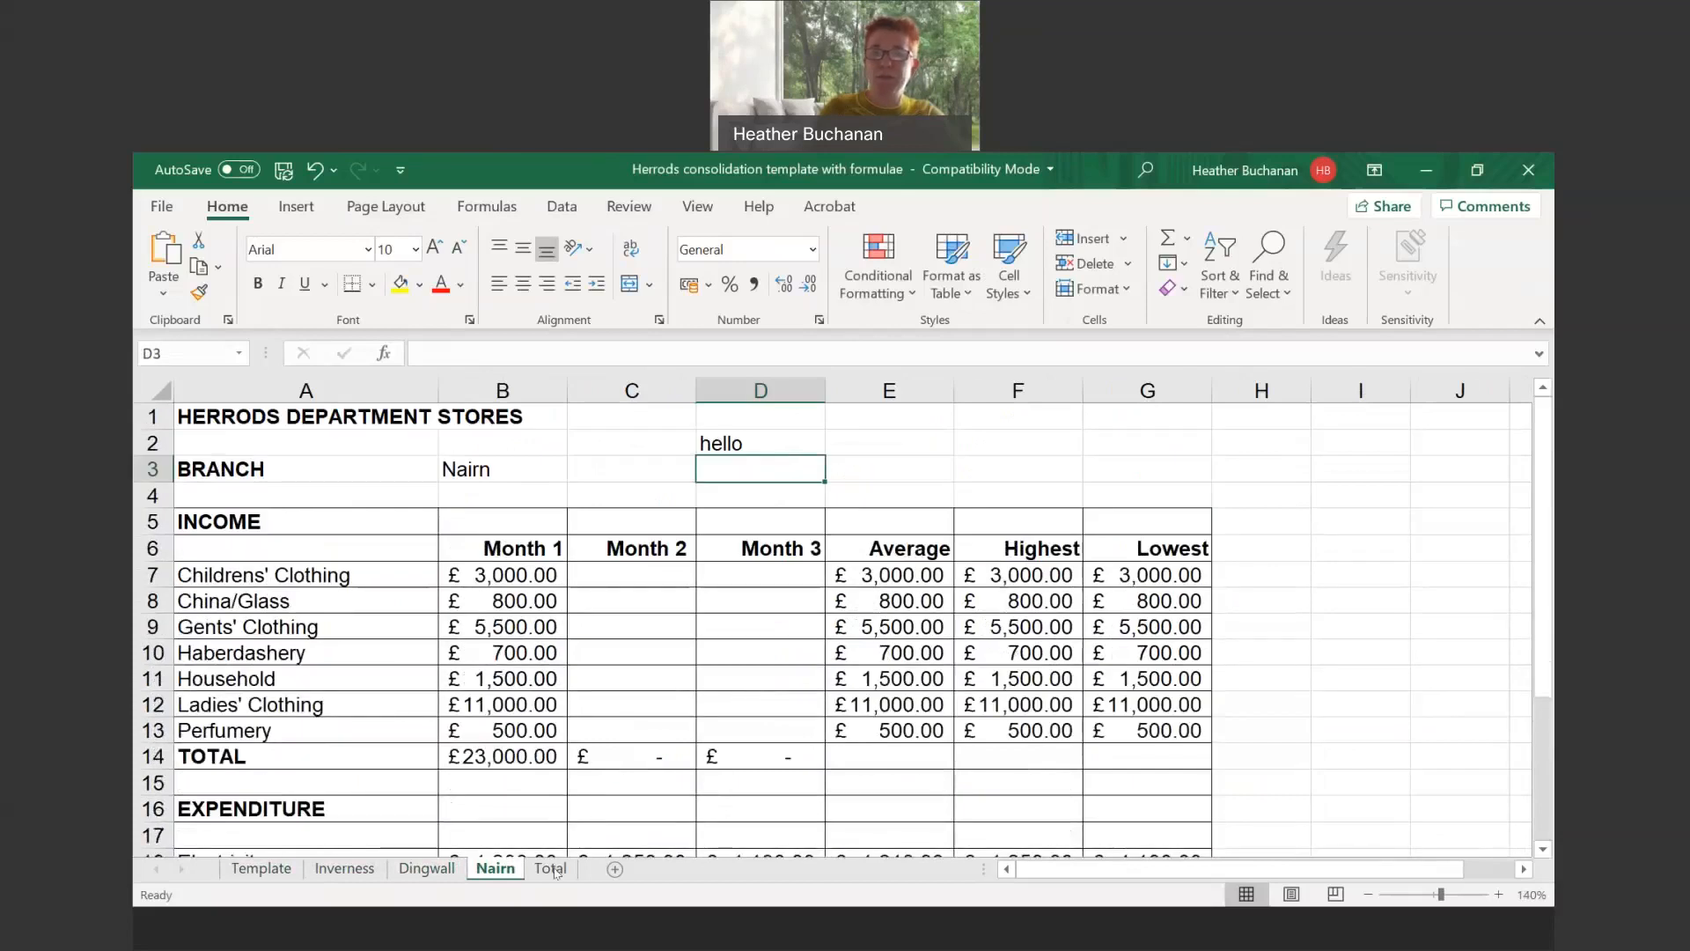
left_click(551, 868)
scroll(857, 532, "up", 3)
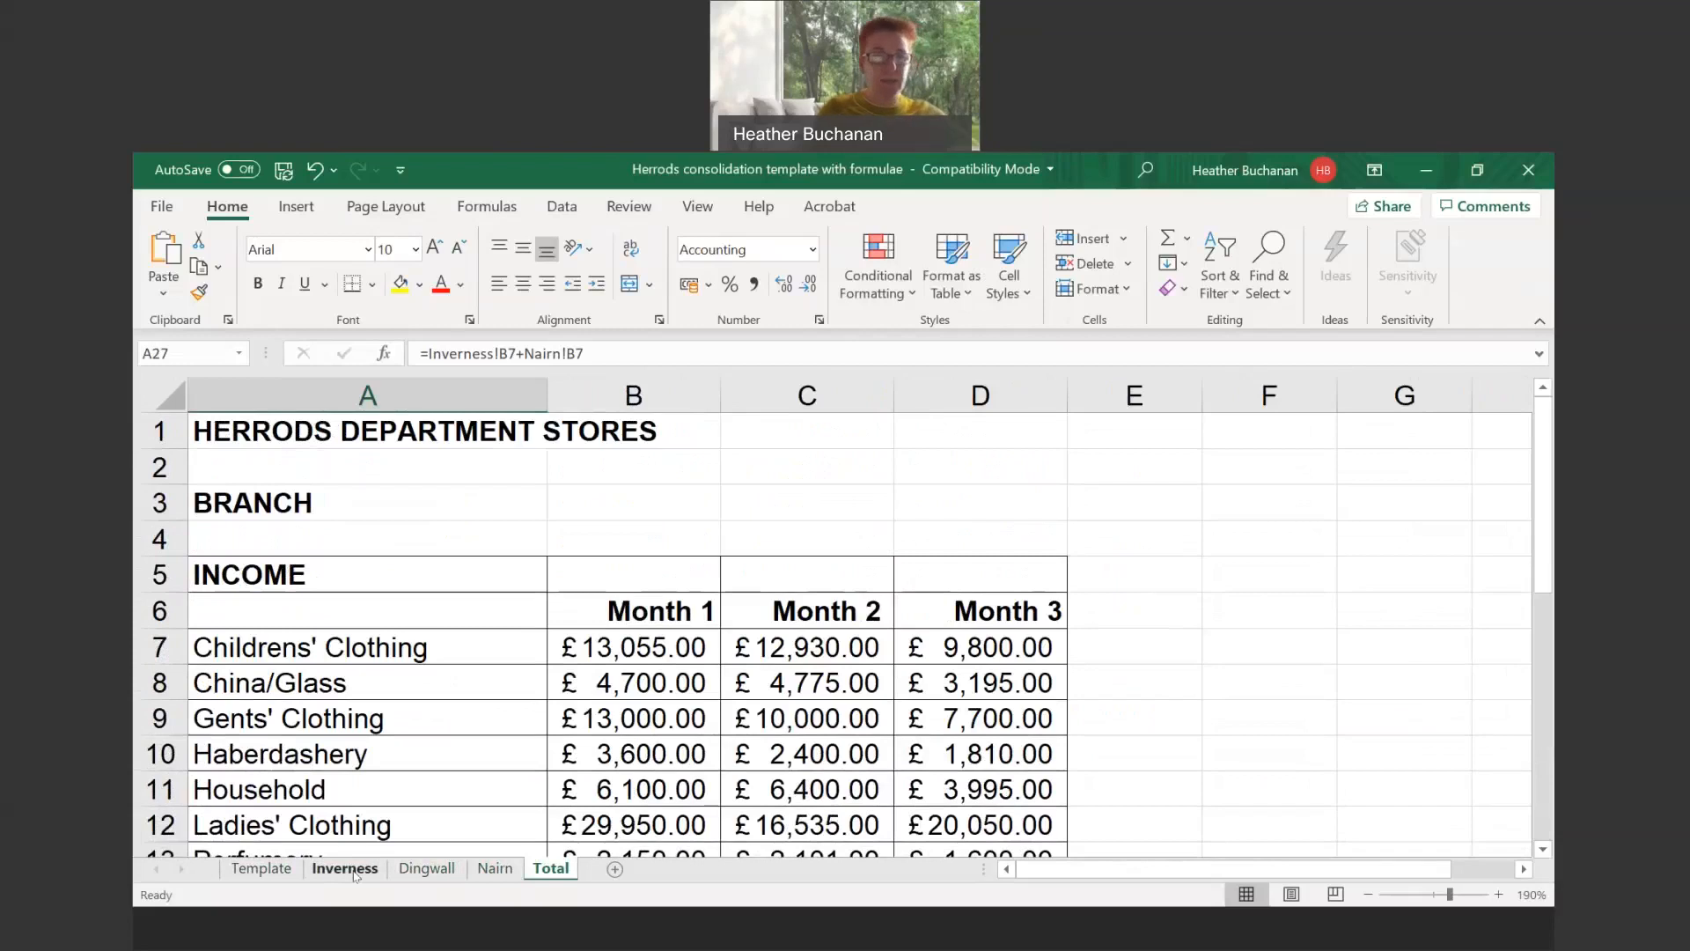
Regroup the Inverness and Nairn sheets and clear the text hello from cell D2 on both
left_click(345, 868)
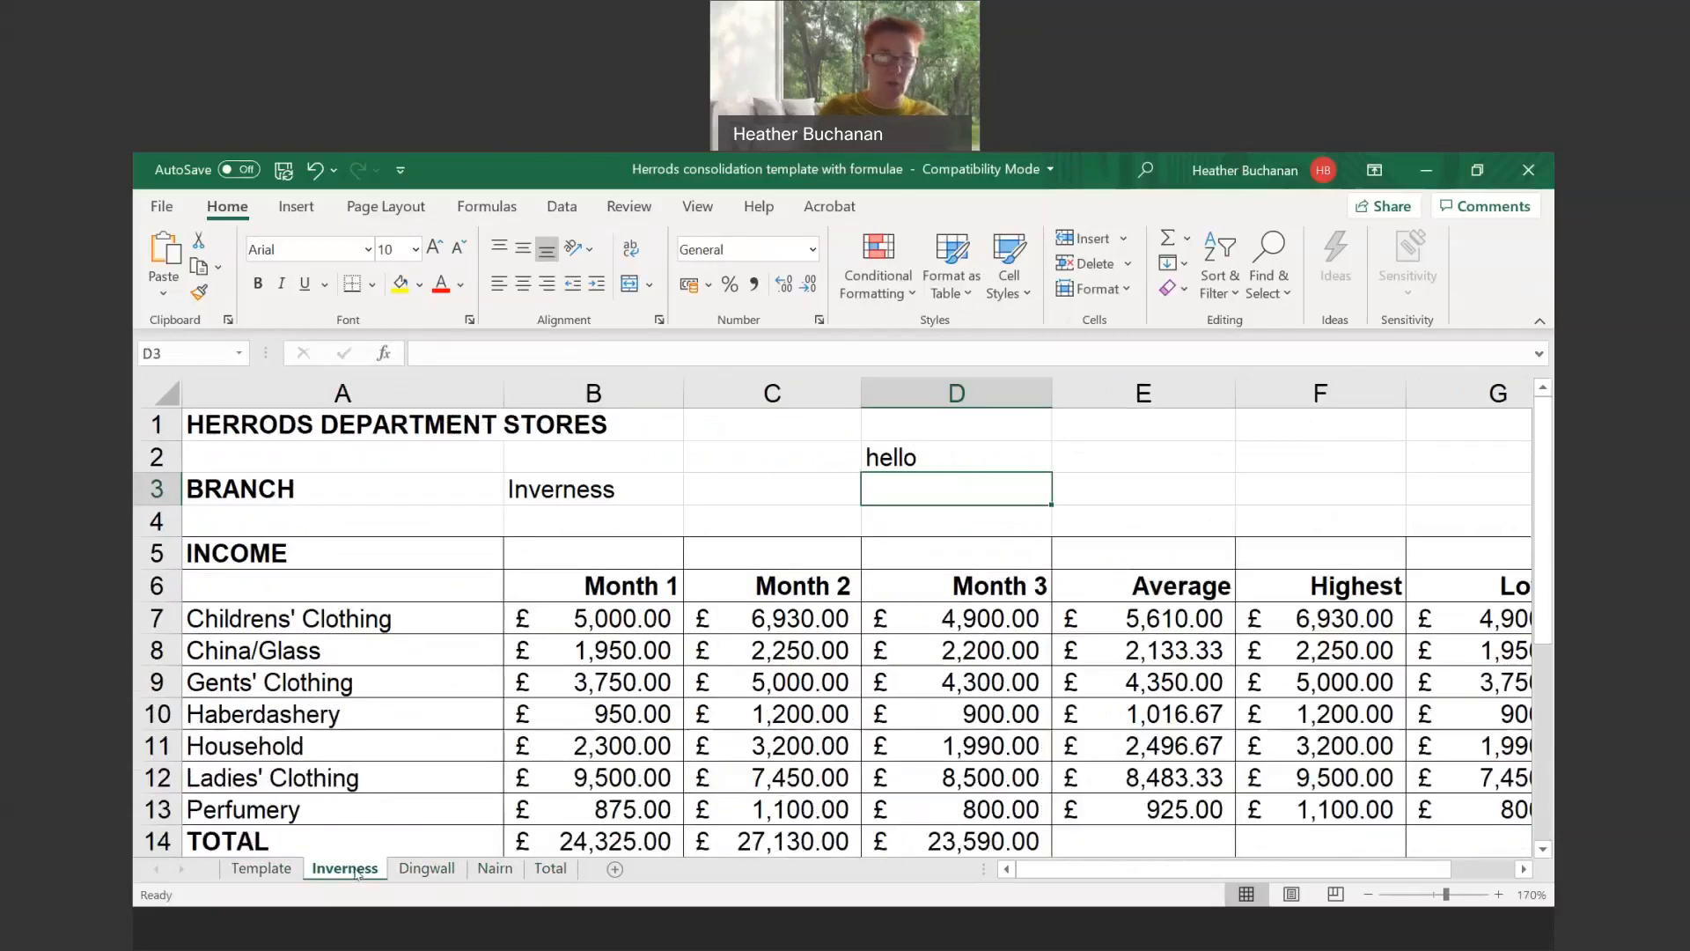
left_click(498, 874, "ctrl")
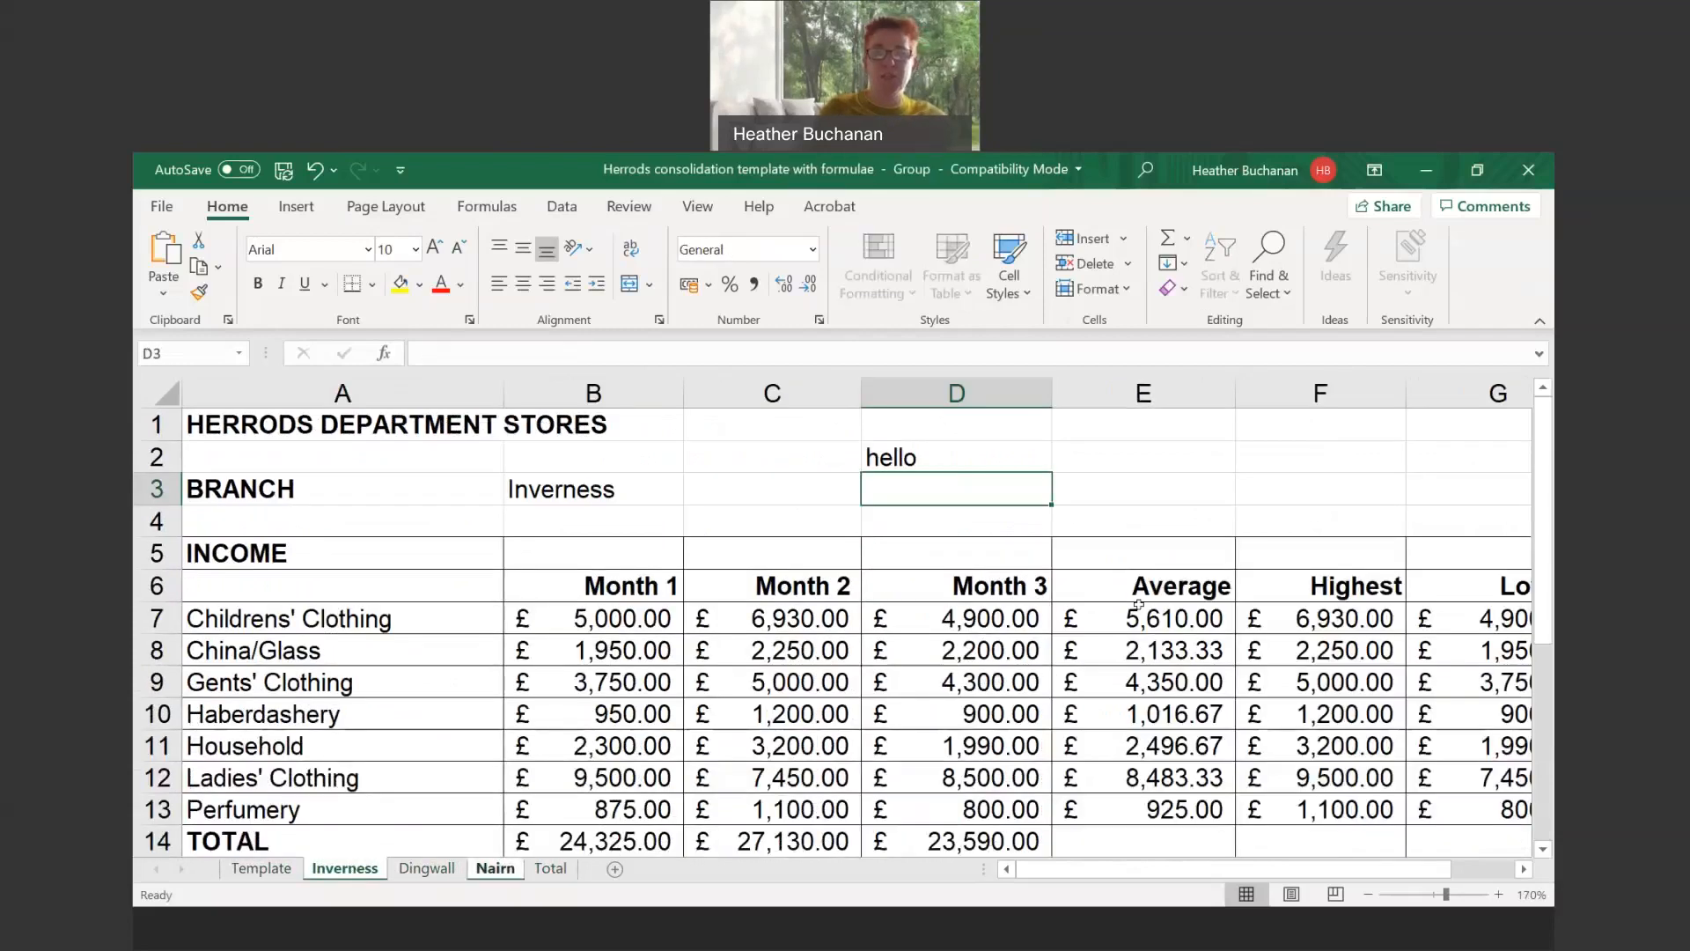
left_click(902, 457)
key("Delete")
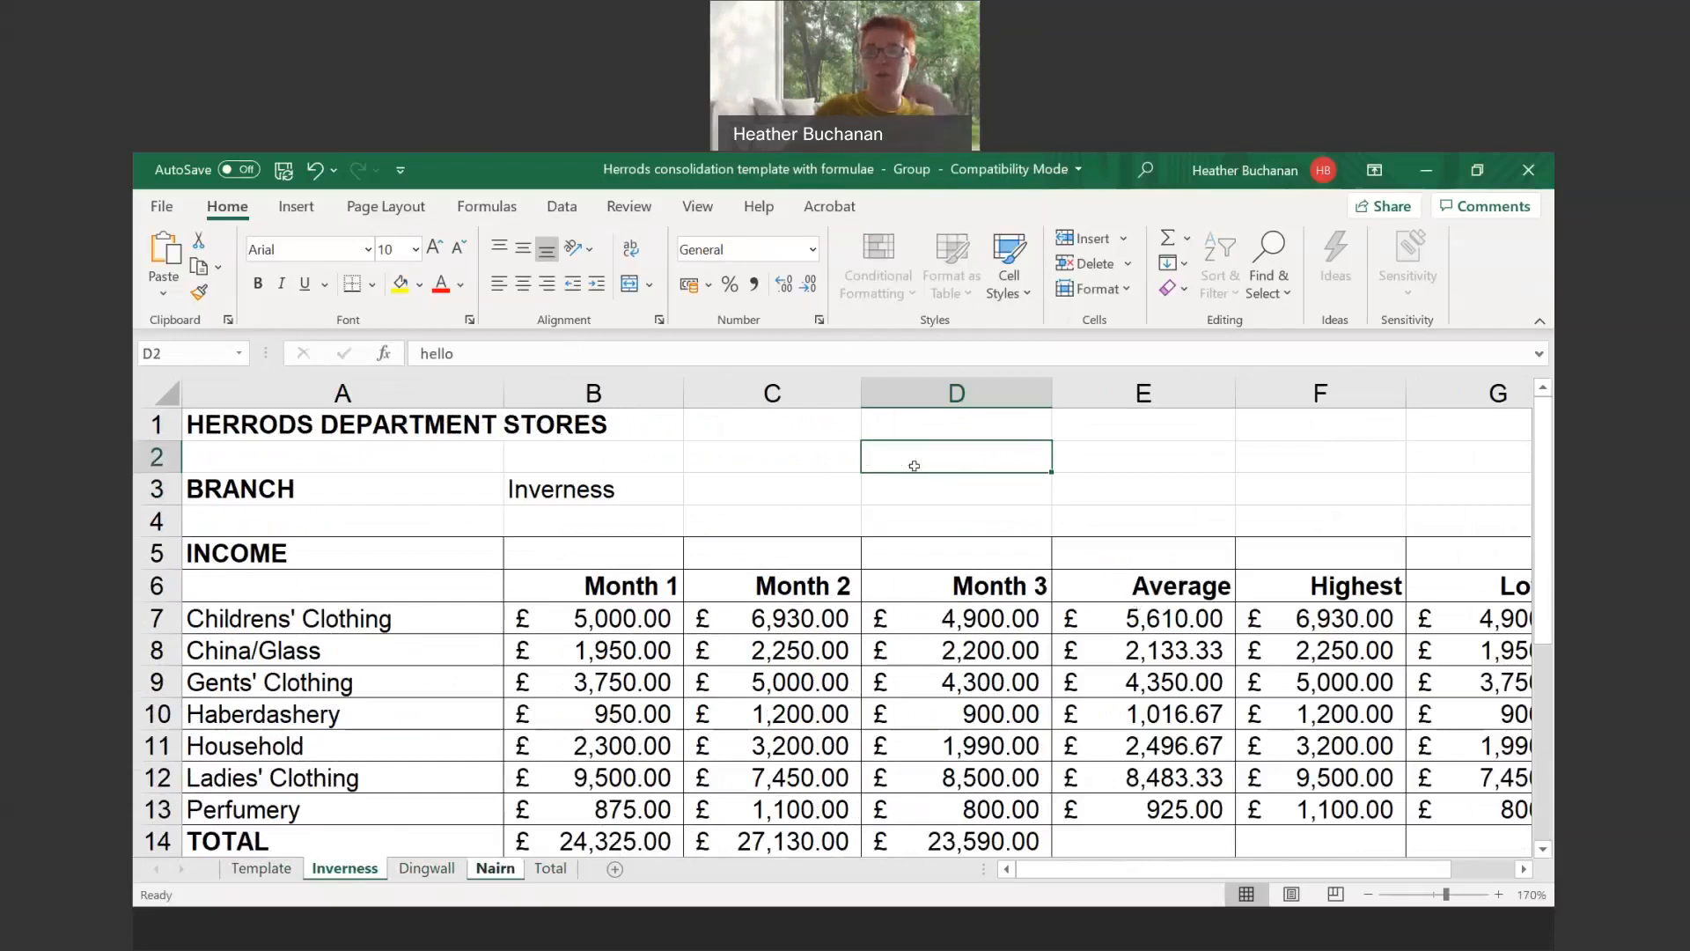